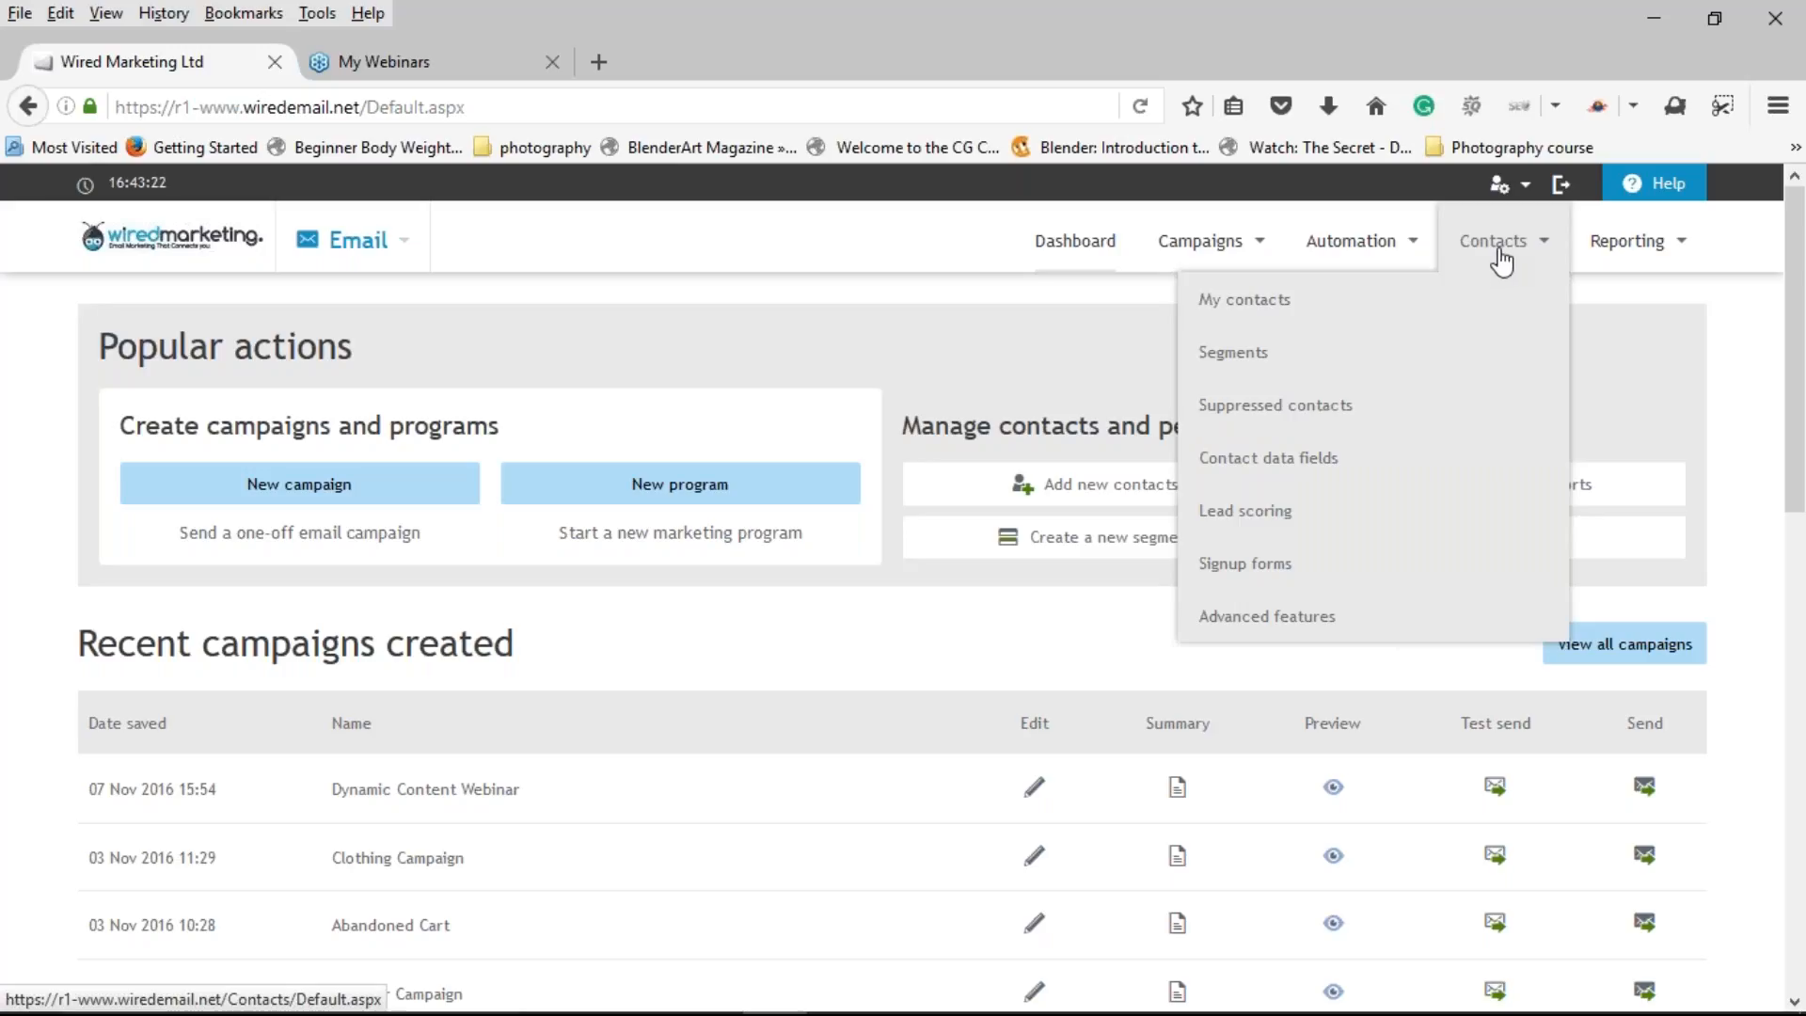
# Step: Open the contact Segments page and switch to the ready-made sample segments view
pyautogui.click(1454, 358)
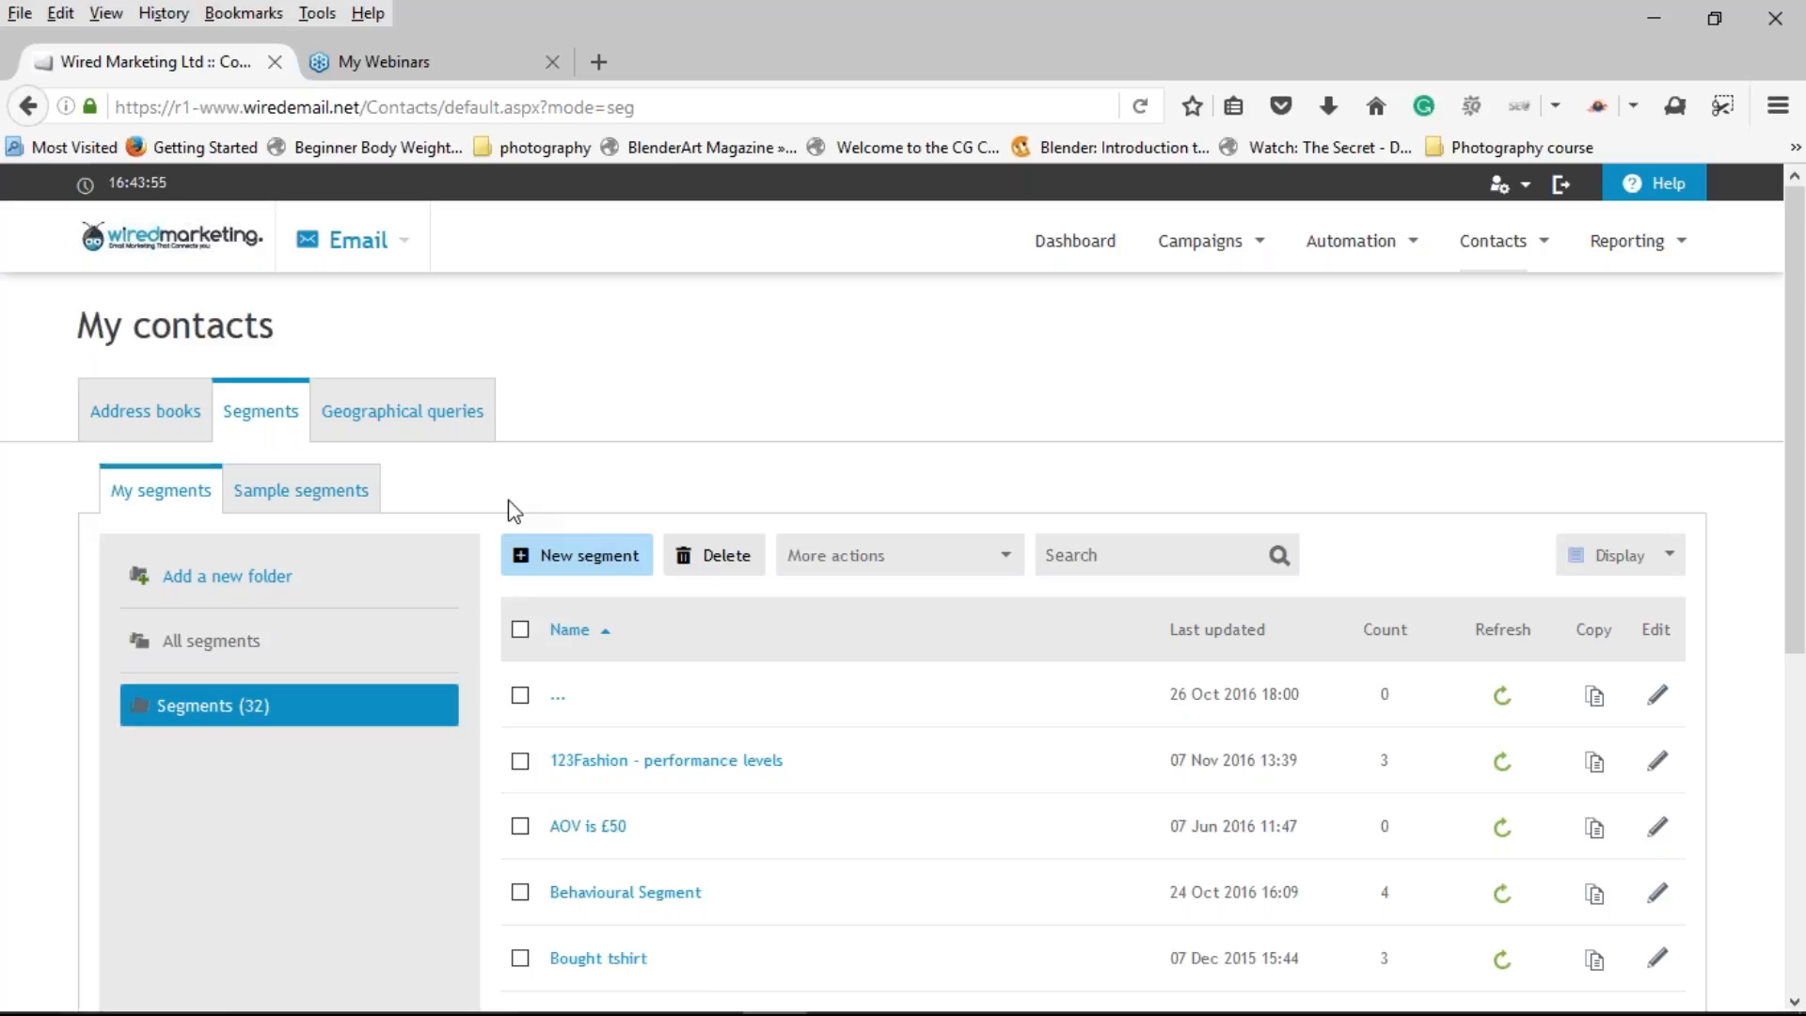
pyautogui.click(303, 494)
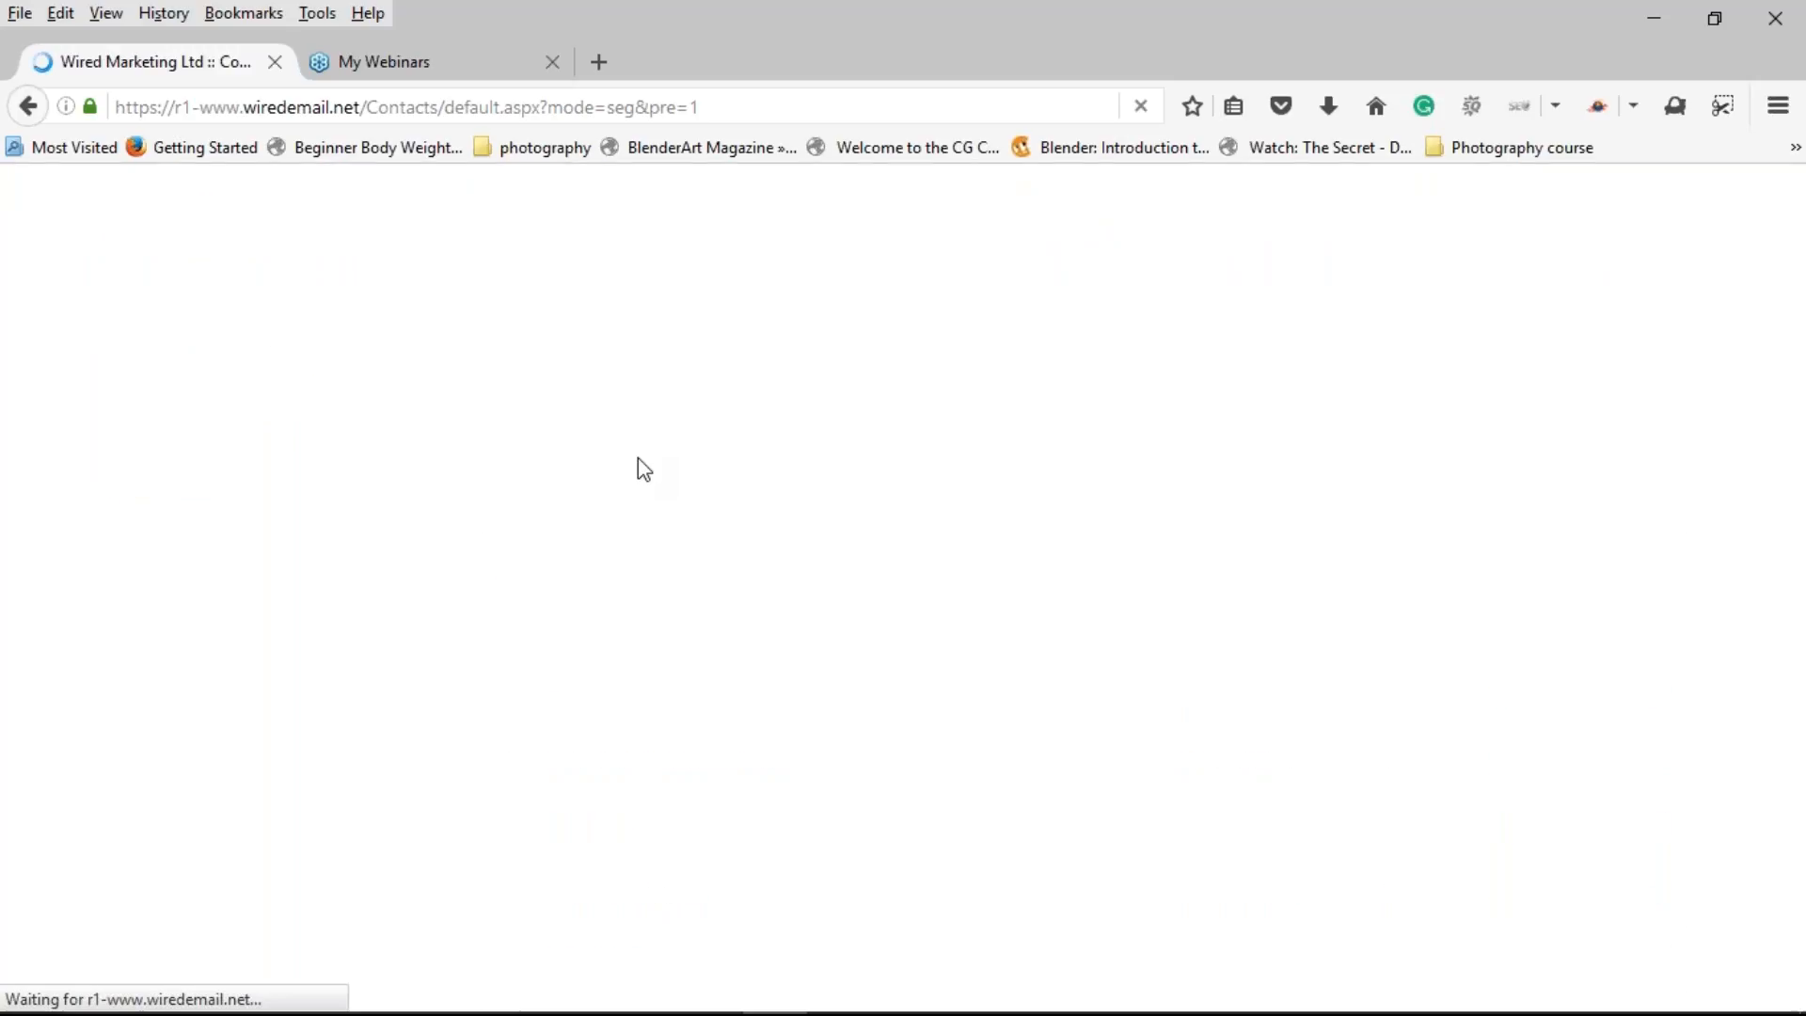
pyautogui.scroll(-3, 858, 550)
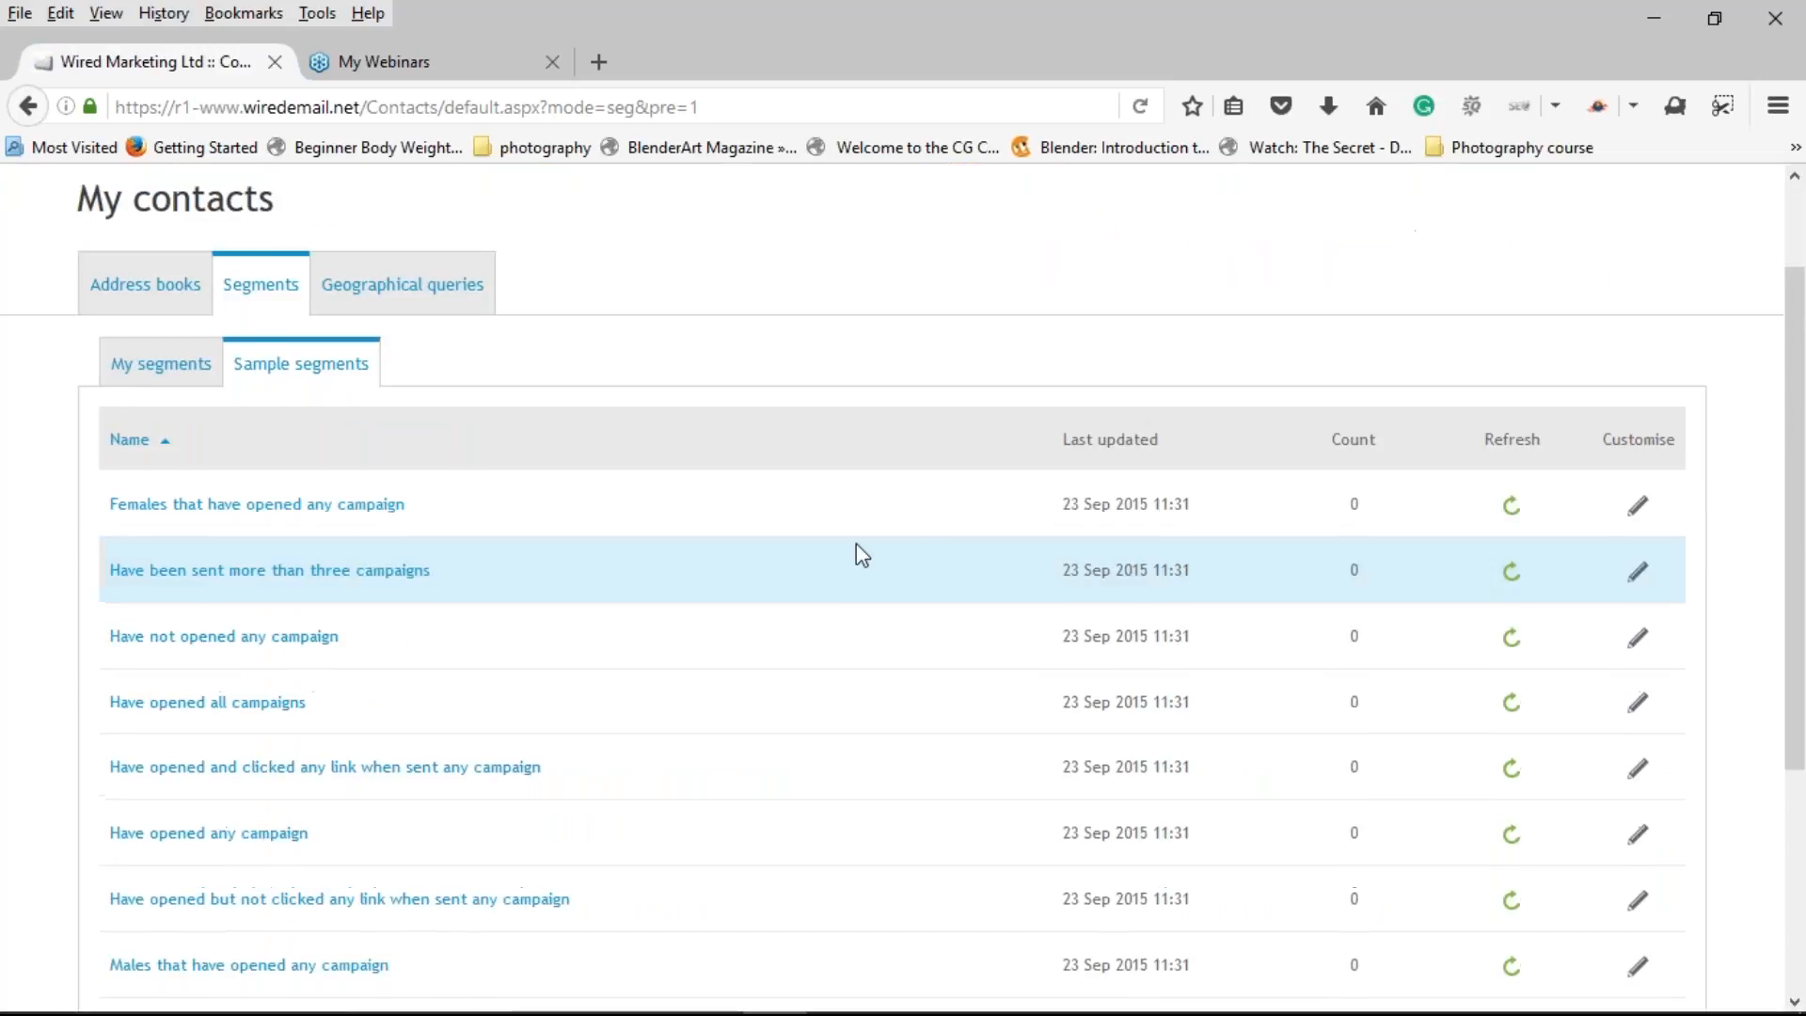
pyautogui.scroll(-1, 856, 550)
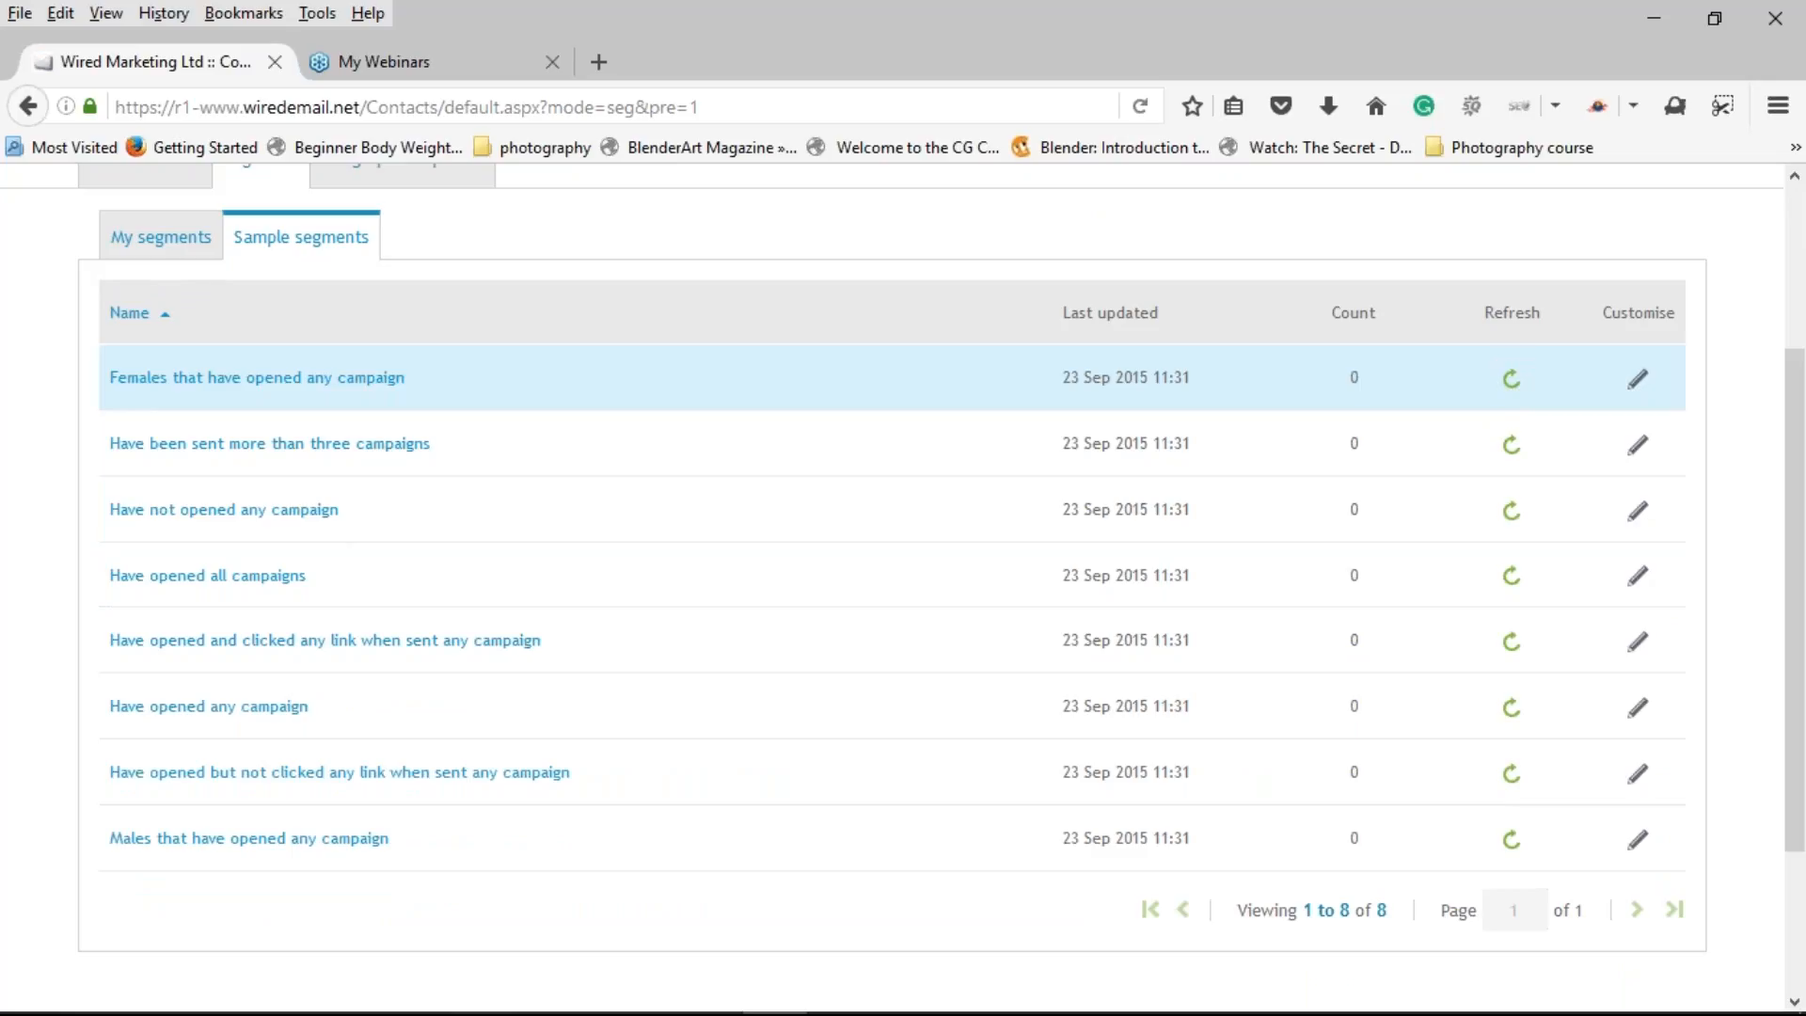
pyautogui.click(180, 252)
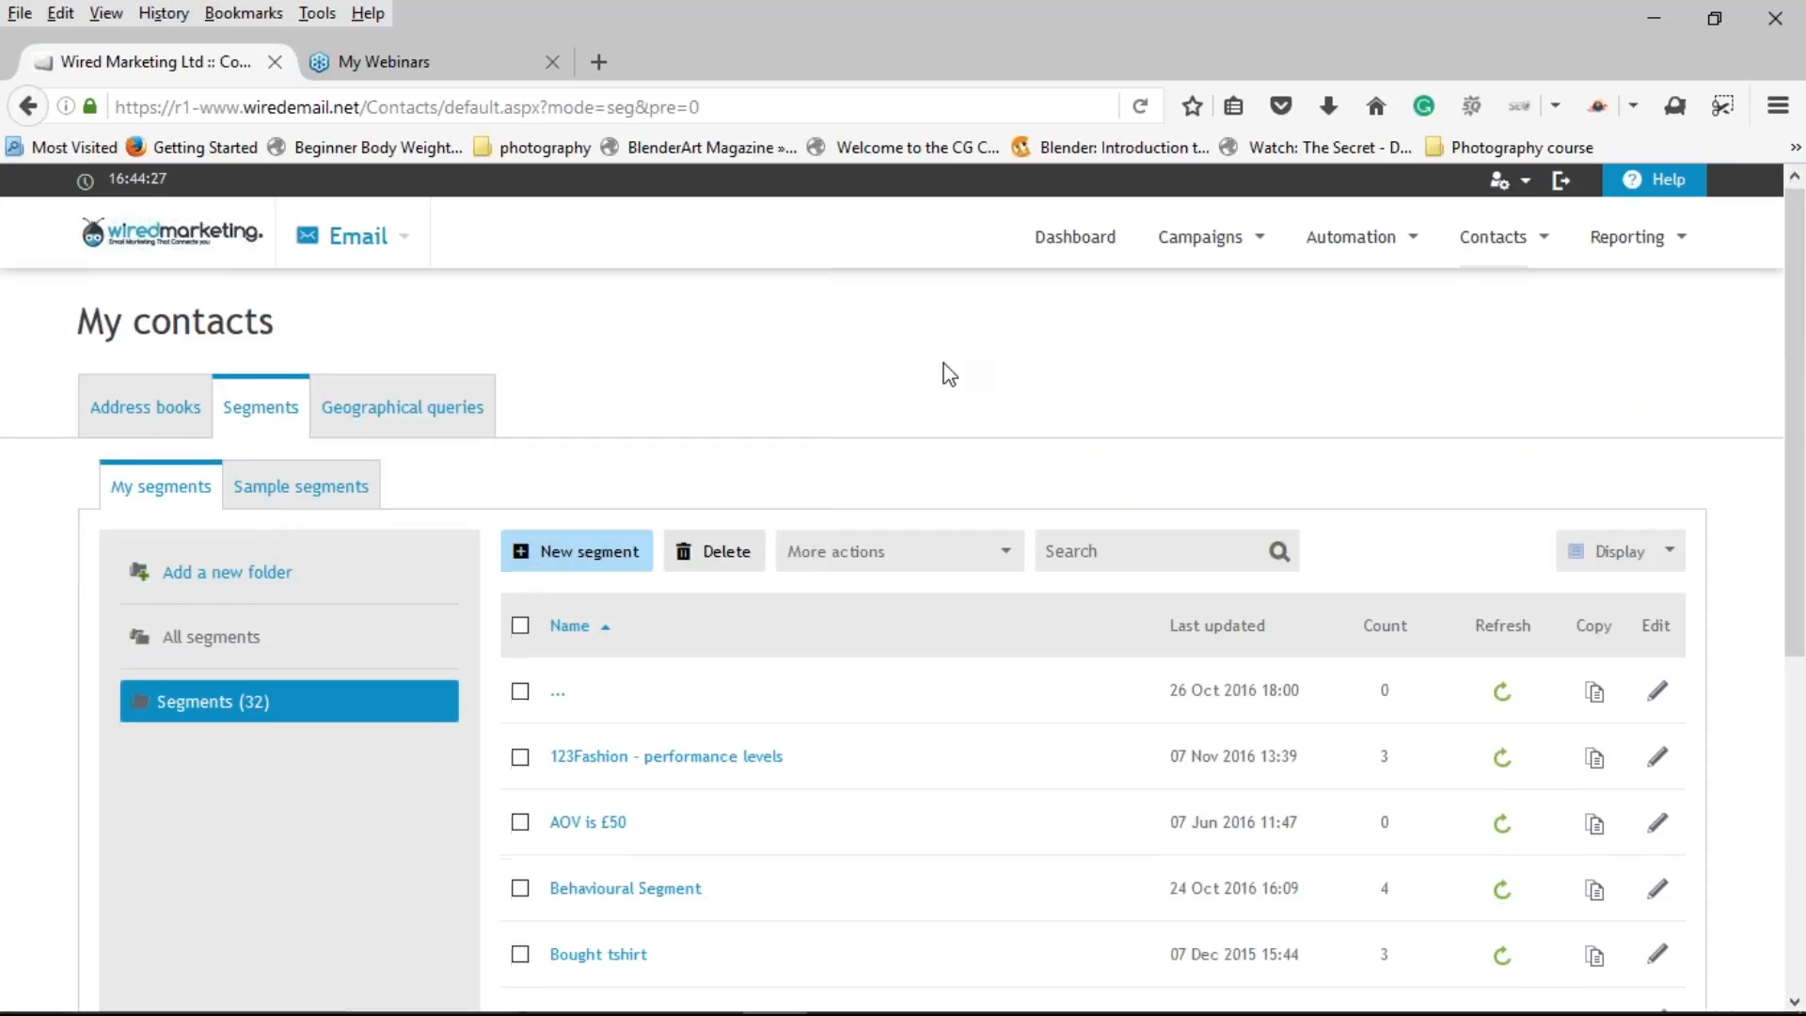
pyautogui.scroll(-1, 948, 373)
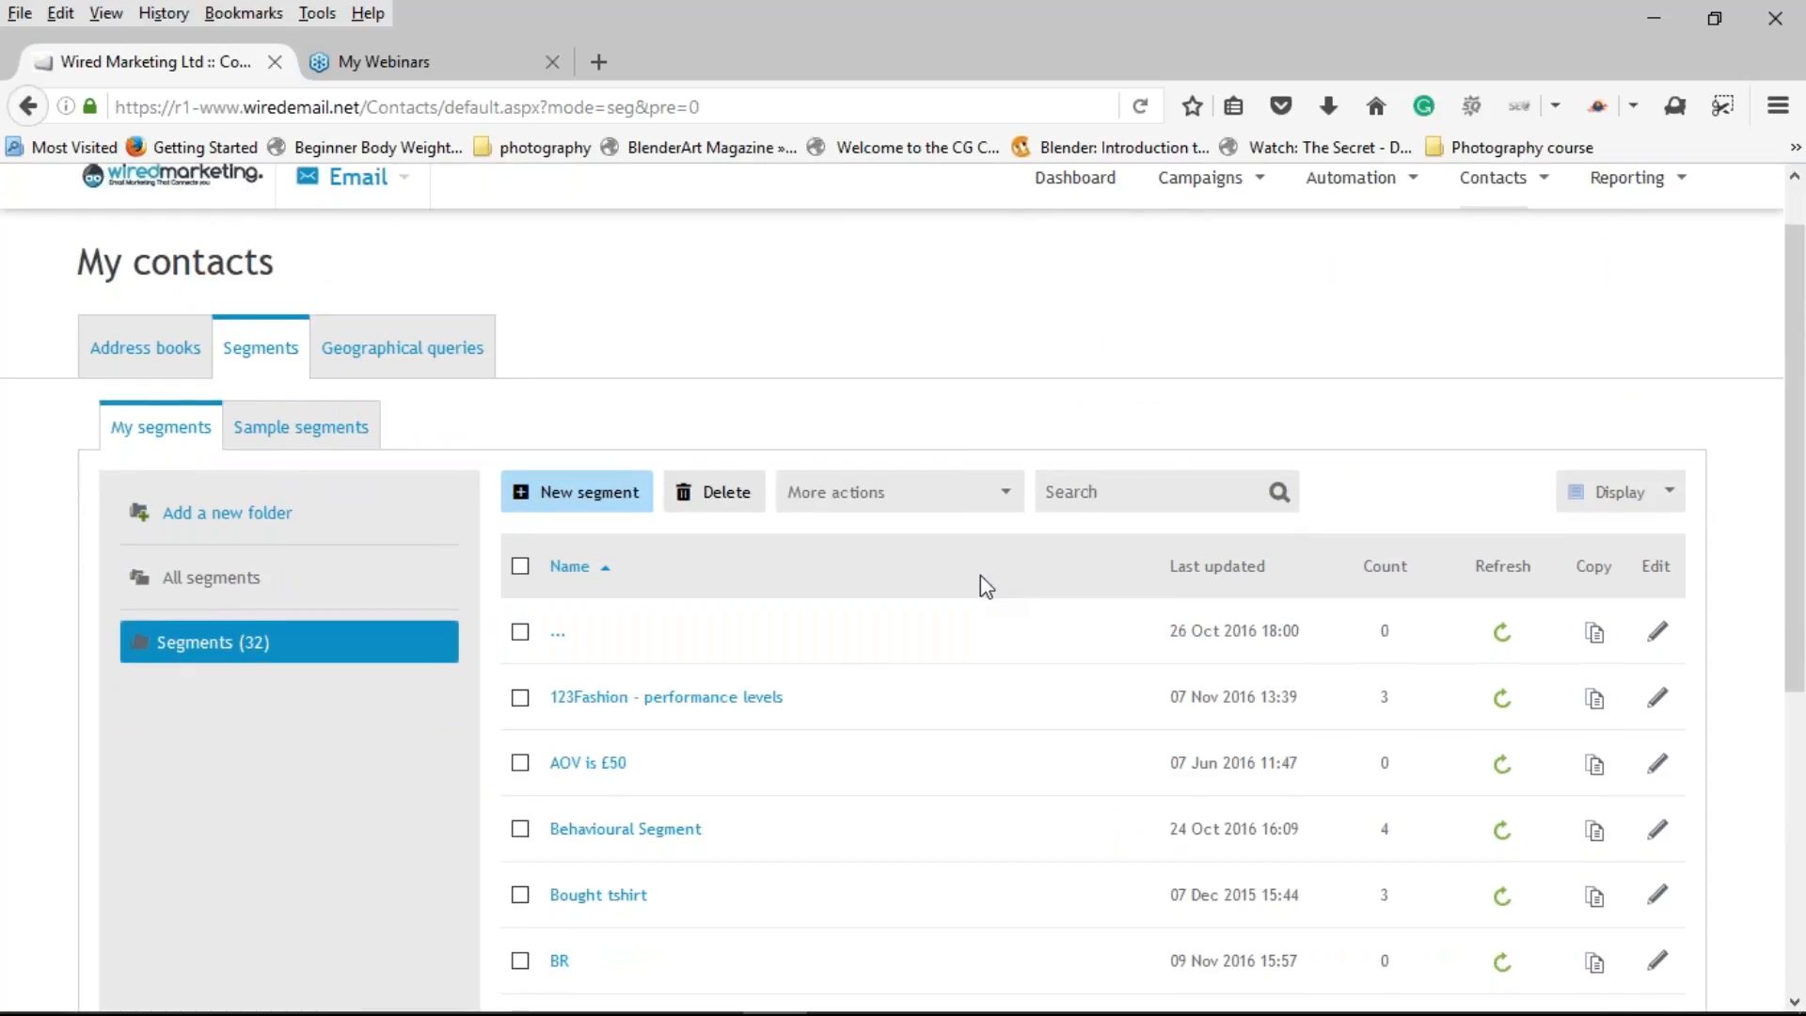
pyautogui.scroll(-5, 980, 575)
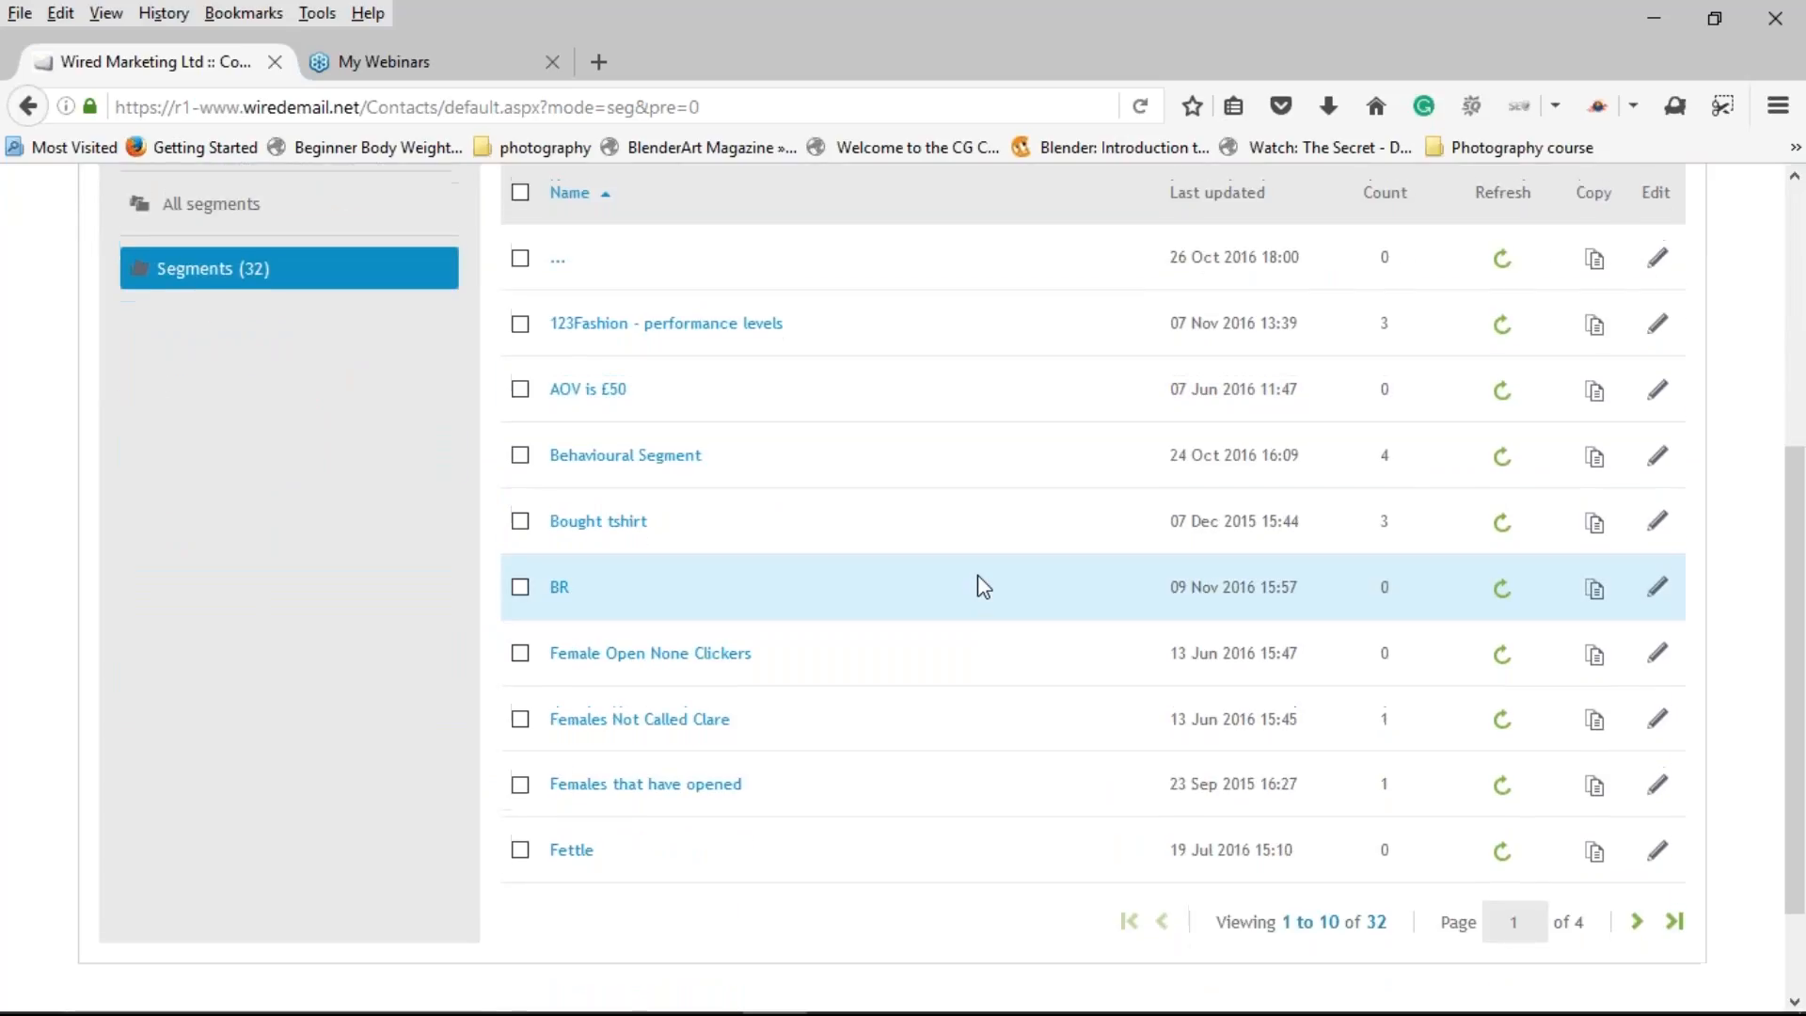
pyautogui.scroll(3, 975, 584)
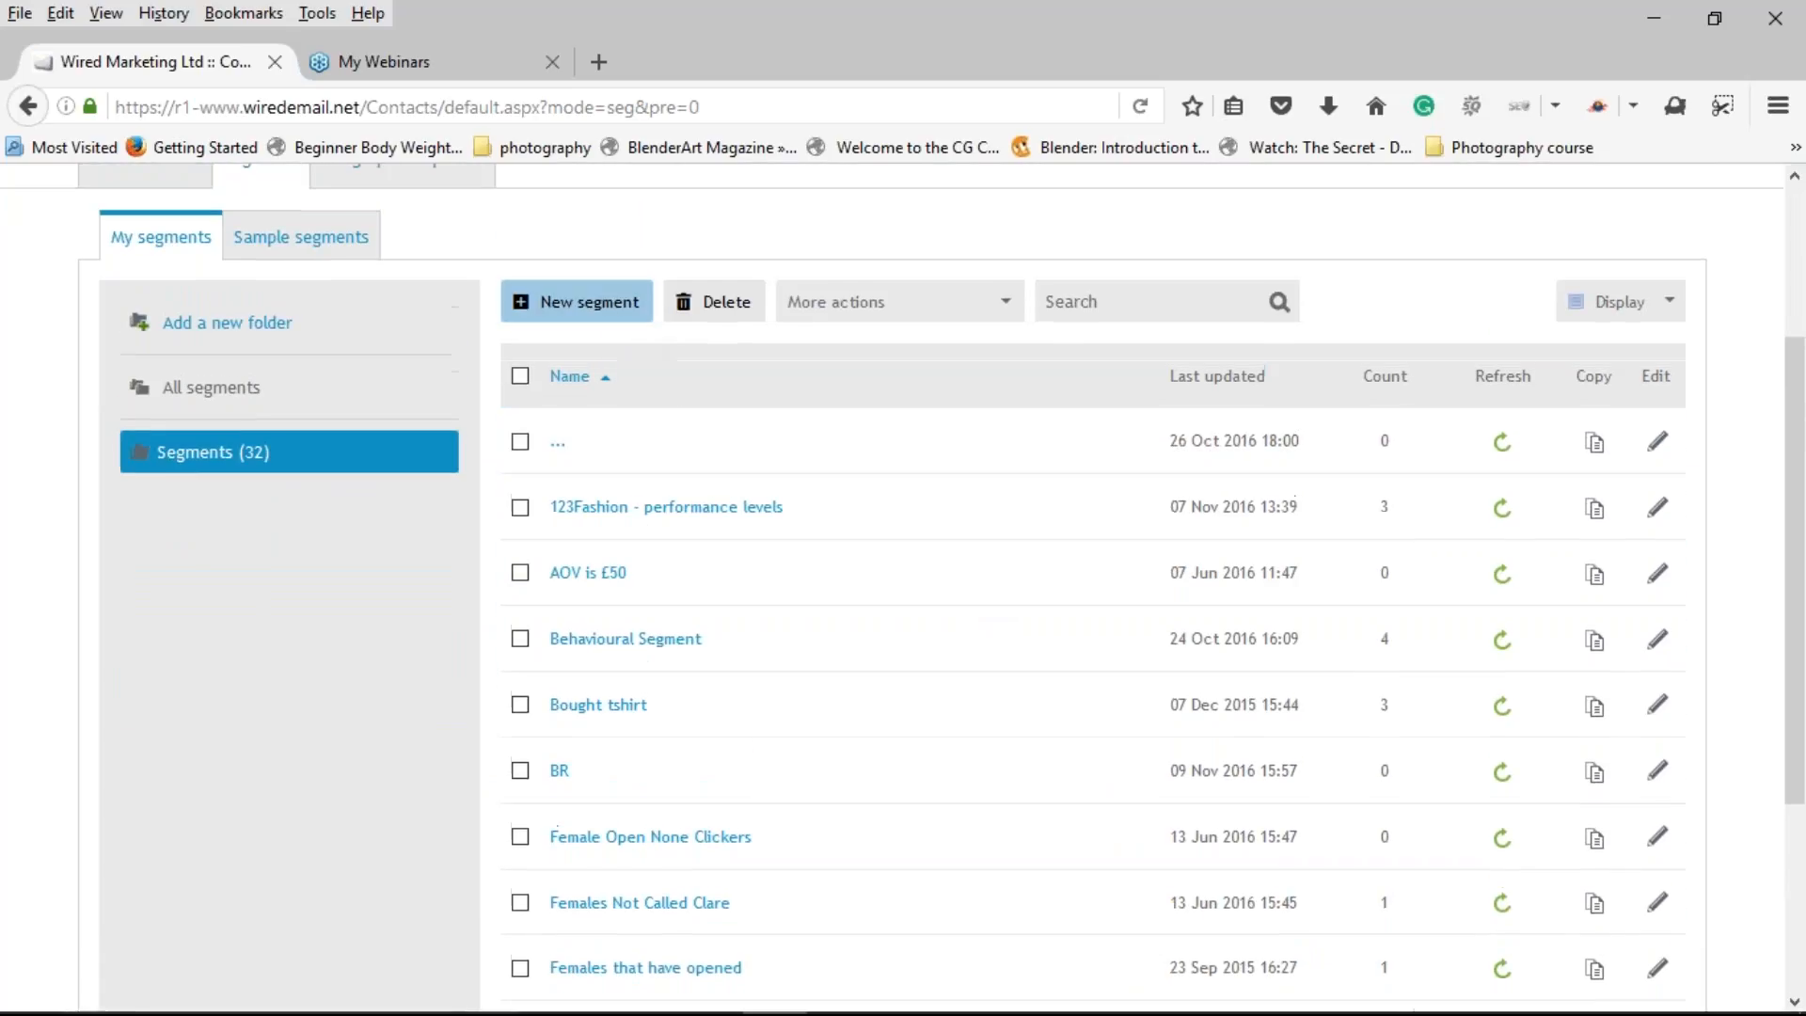
pyautogui.click(603, 318)
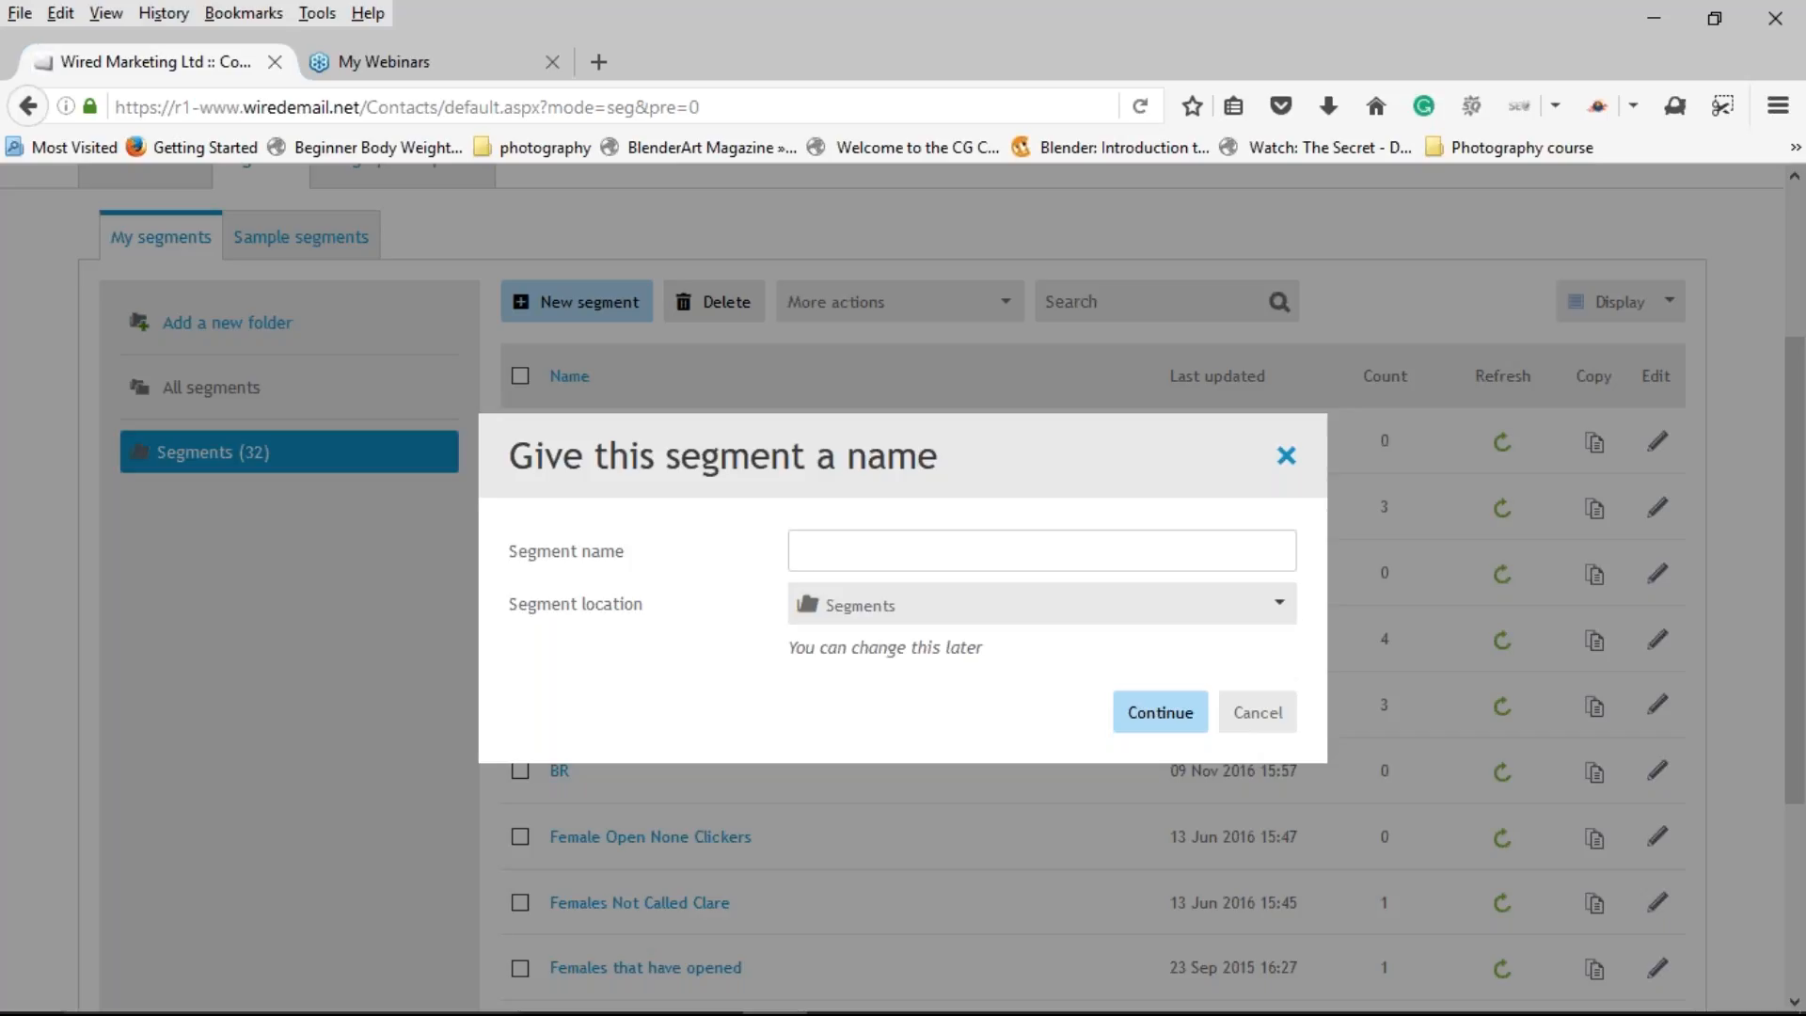
# Step: Name the new segment 'test segment', fixing the typo, keep the Segments folder, and continue
pyautogui.write('test sgemnet')
pyautogui.click(932, 609)
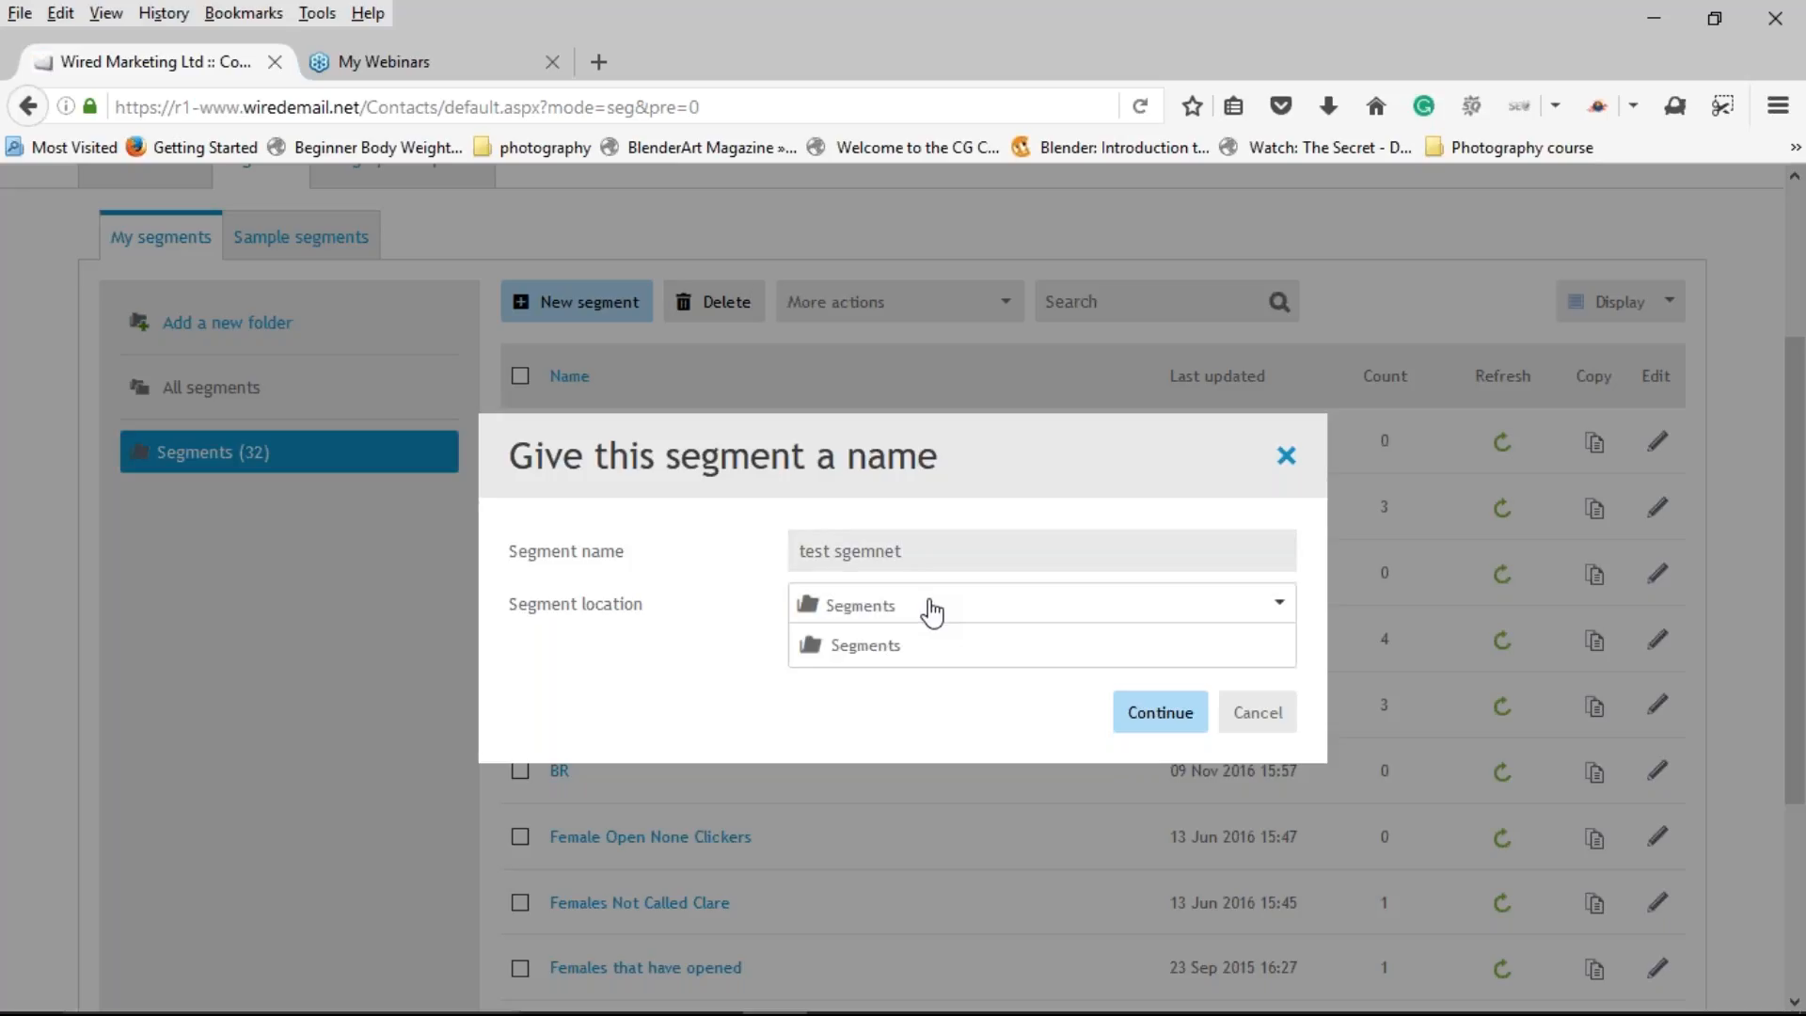
pyautogui.click(898, 556)
pyautogui.press('BackSpace')
pyautogui.press('BackSpace')
pyautogui.press('BackSpace')
pyautogui.press('BackSpace')
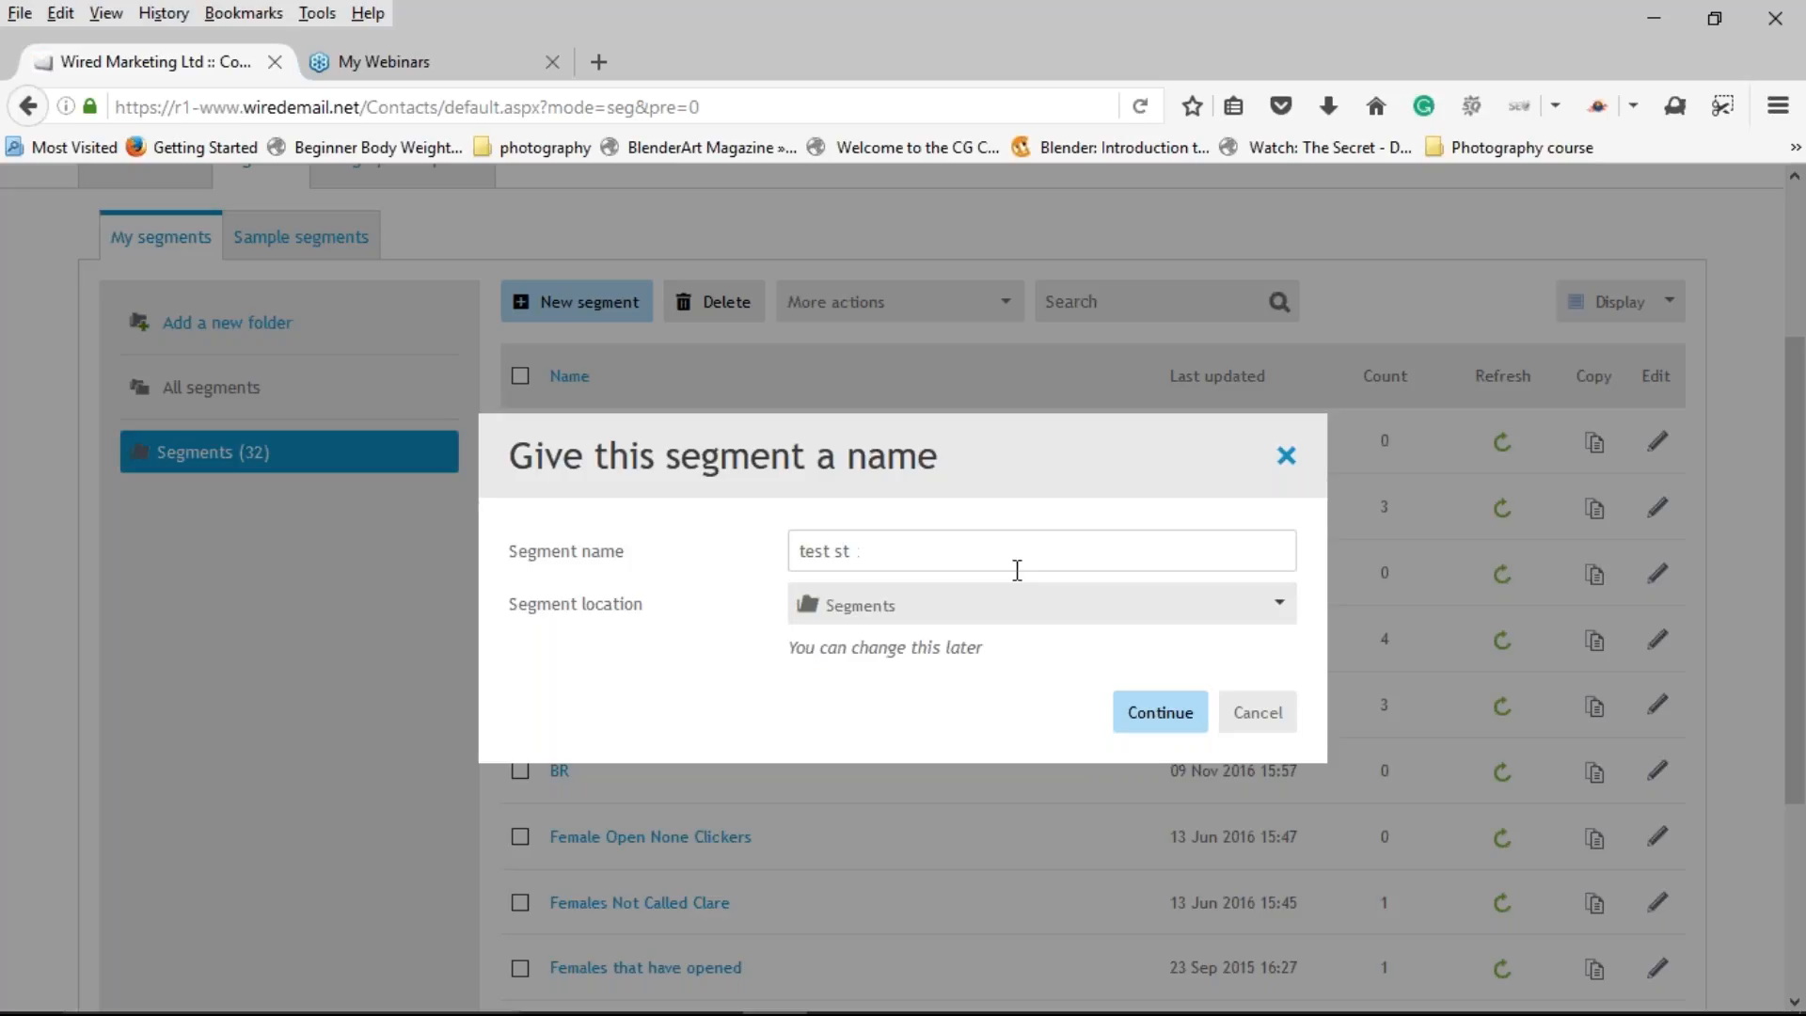
pyautogui.write('egmen')
pyautogui.click(1144, 712)
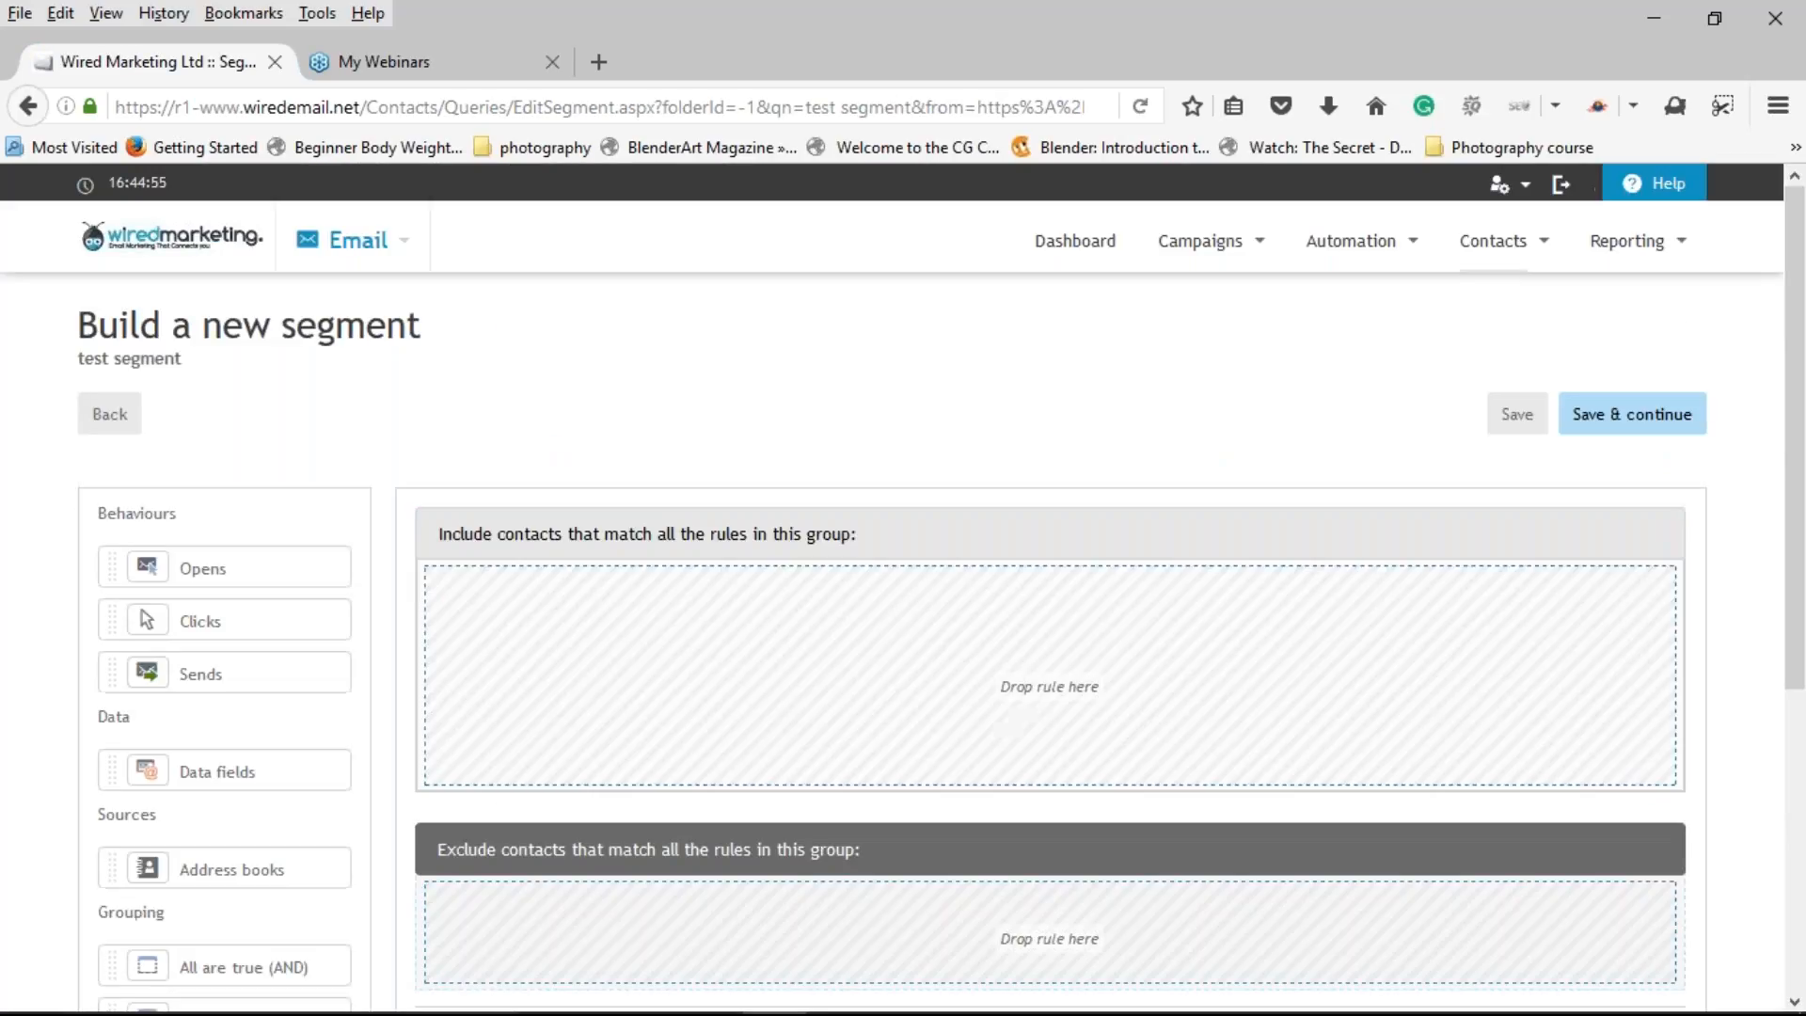
# Step: Add an Address books rule ('present in any address book') to the Include group
pyautogui.scroll(-2, 743, 355)
pyautogui.scroll(-3, 746, 356)
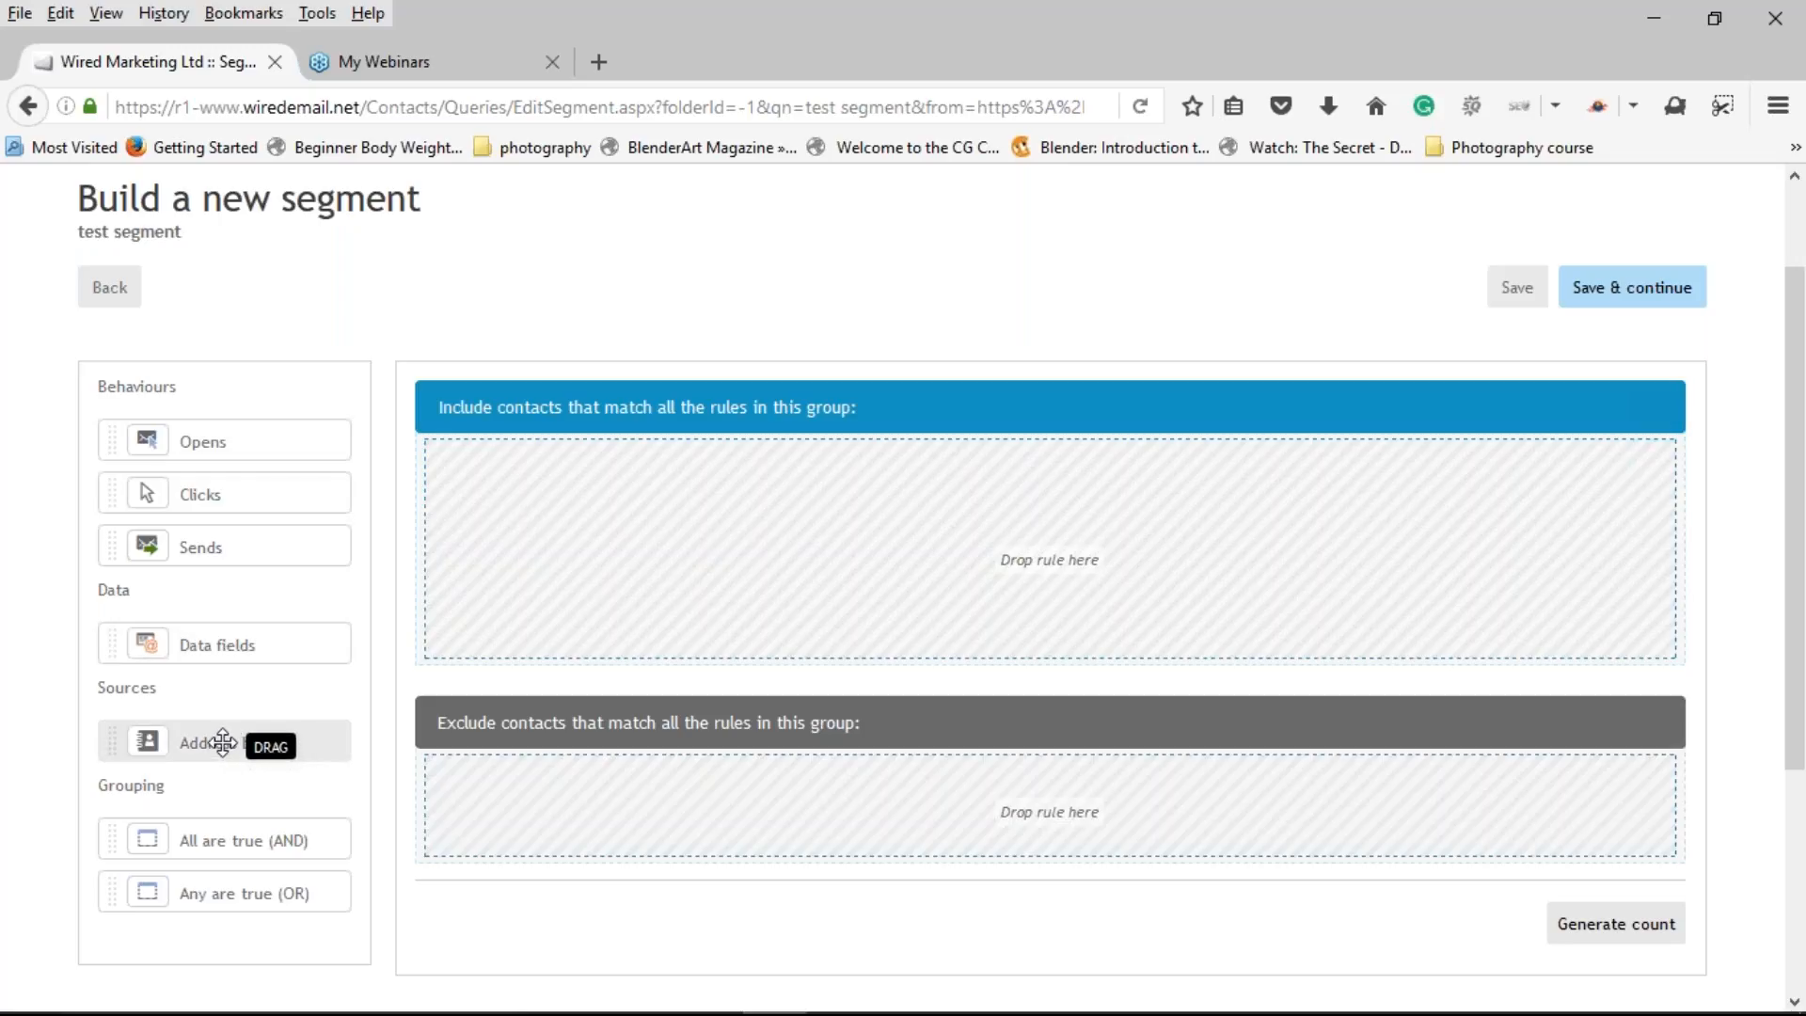
pyautogui.moveTo(238, 742); pyautogui.dragTo(563, 490)
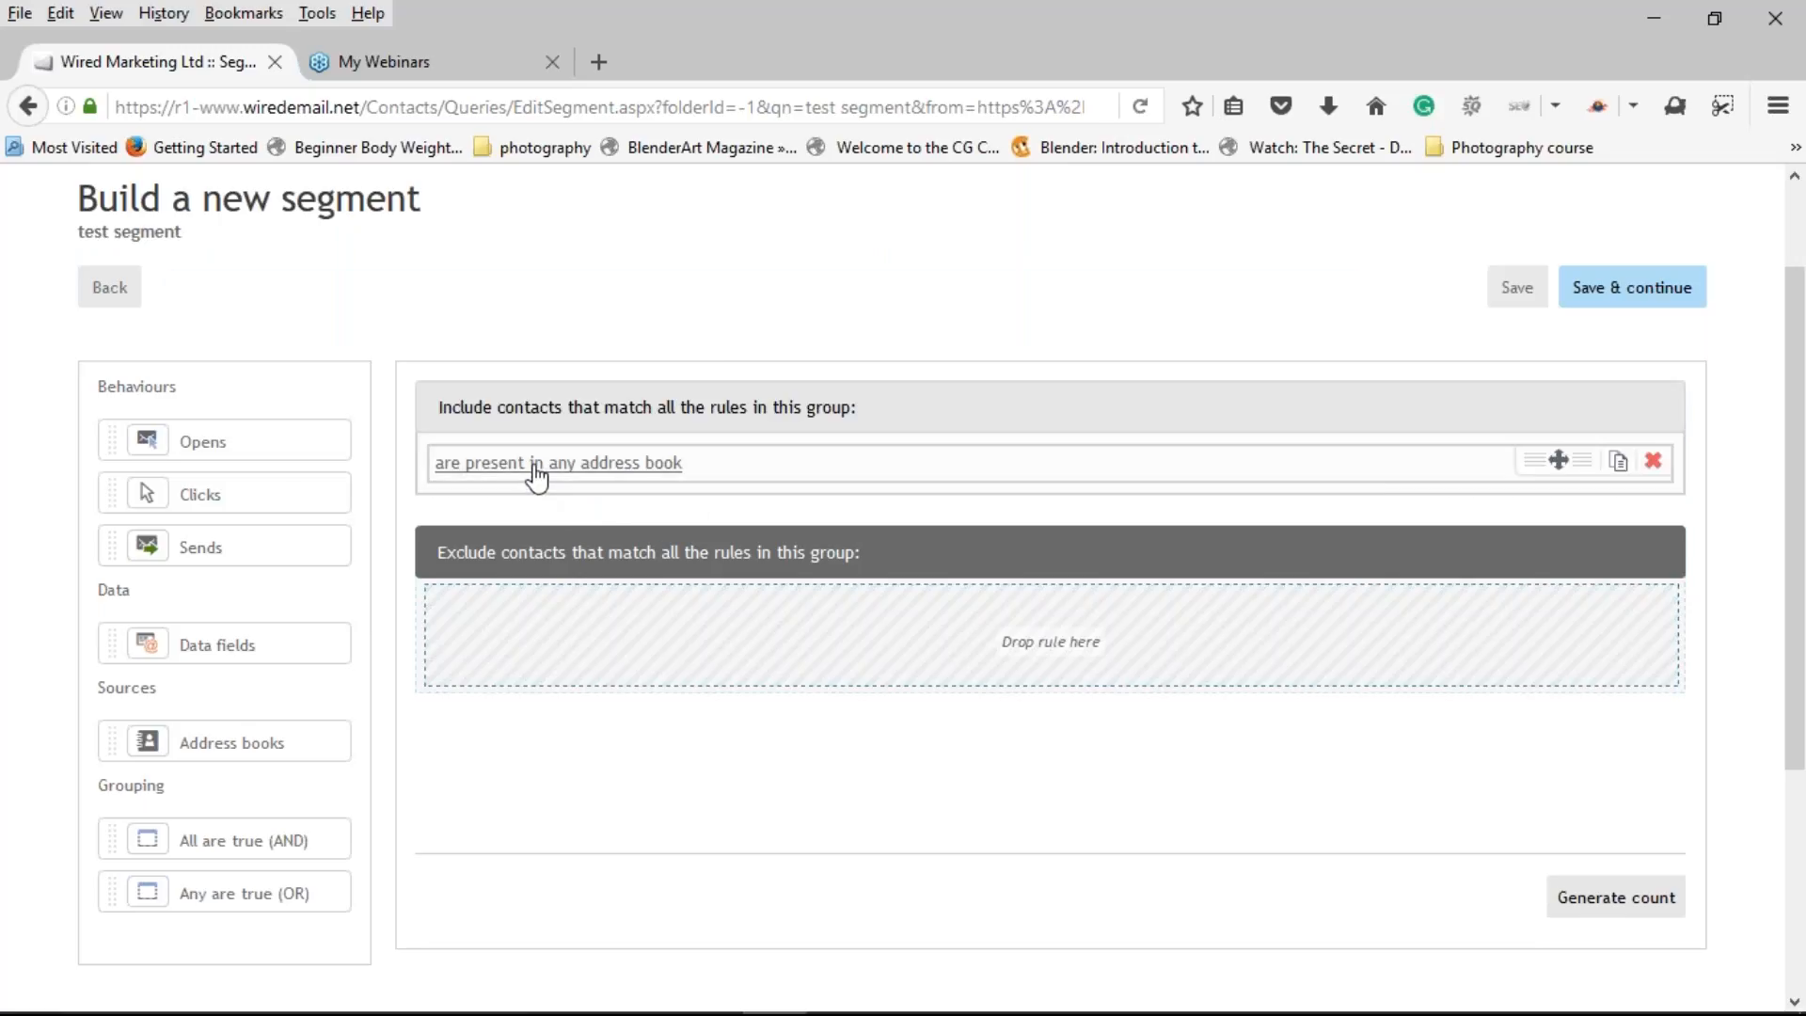
pyautogui.click(537, 480)
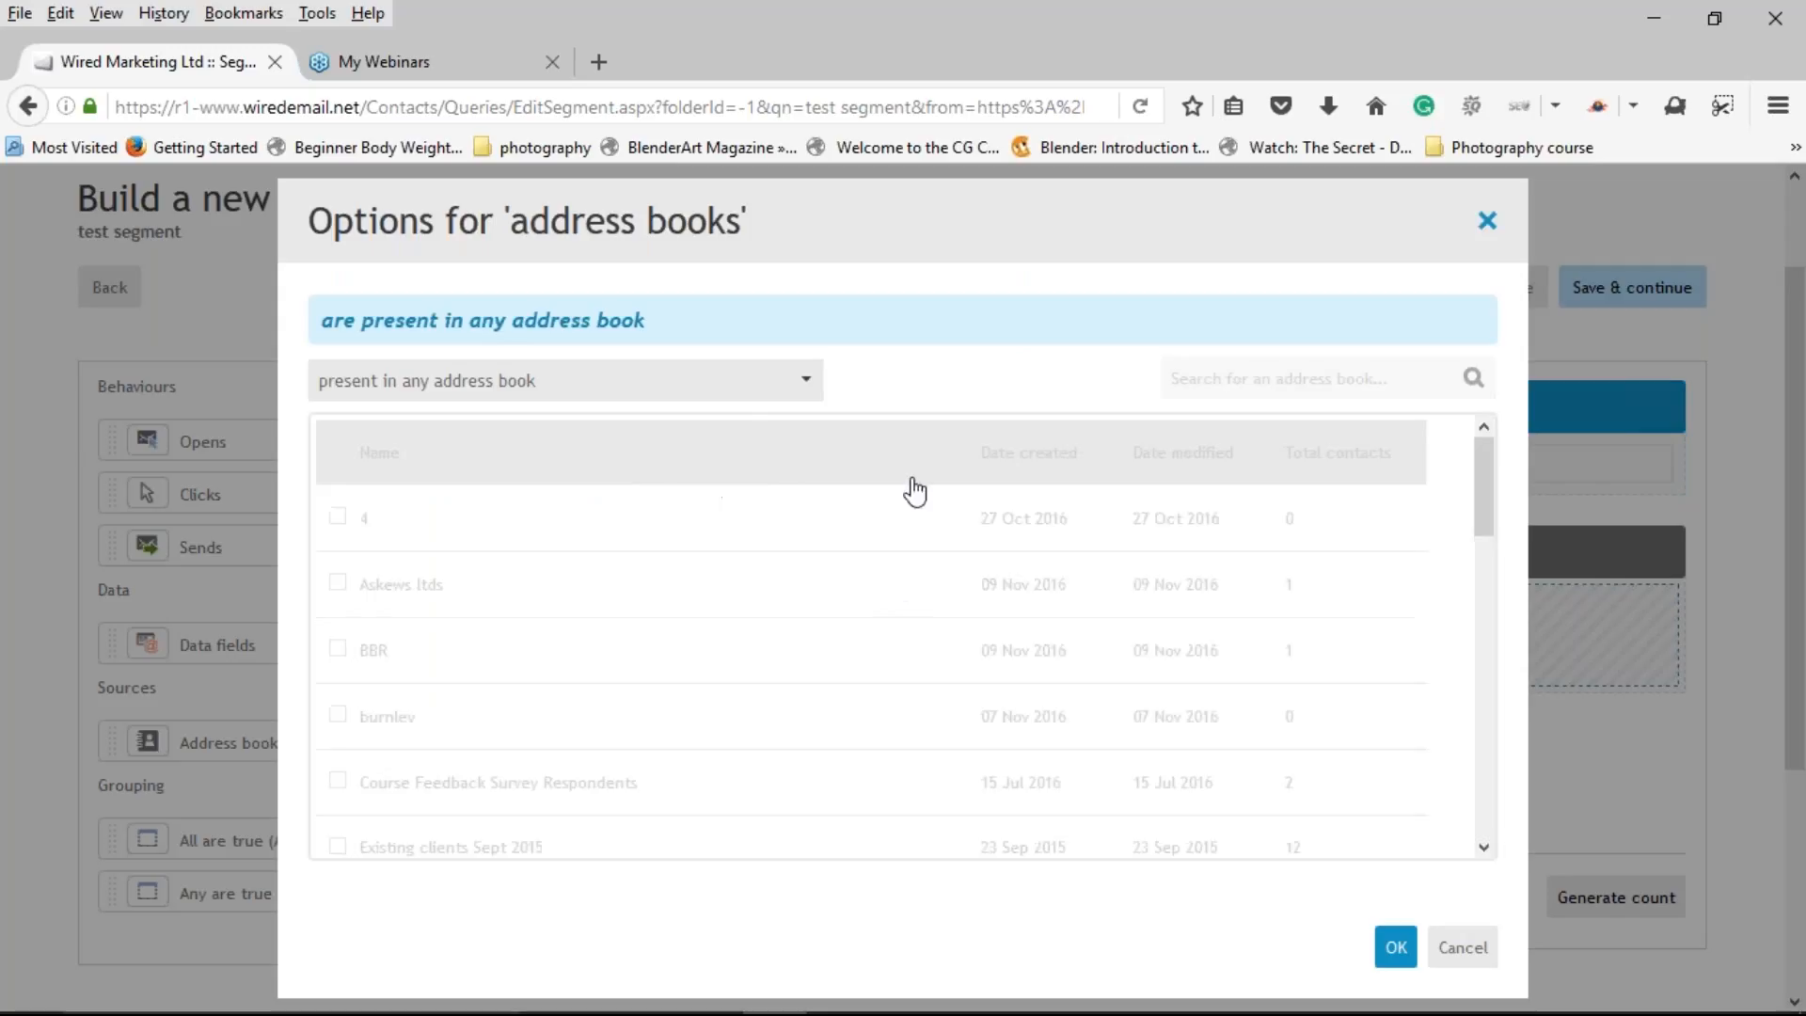
# Step: Limit the address book rule to contacts in the Existing clients Sept 2015 address book
pyautogui.click(711, 394)
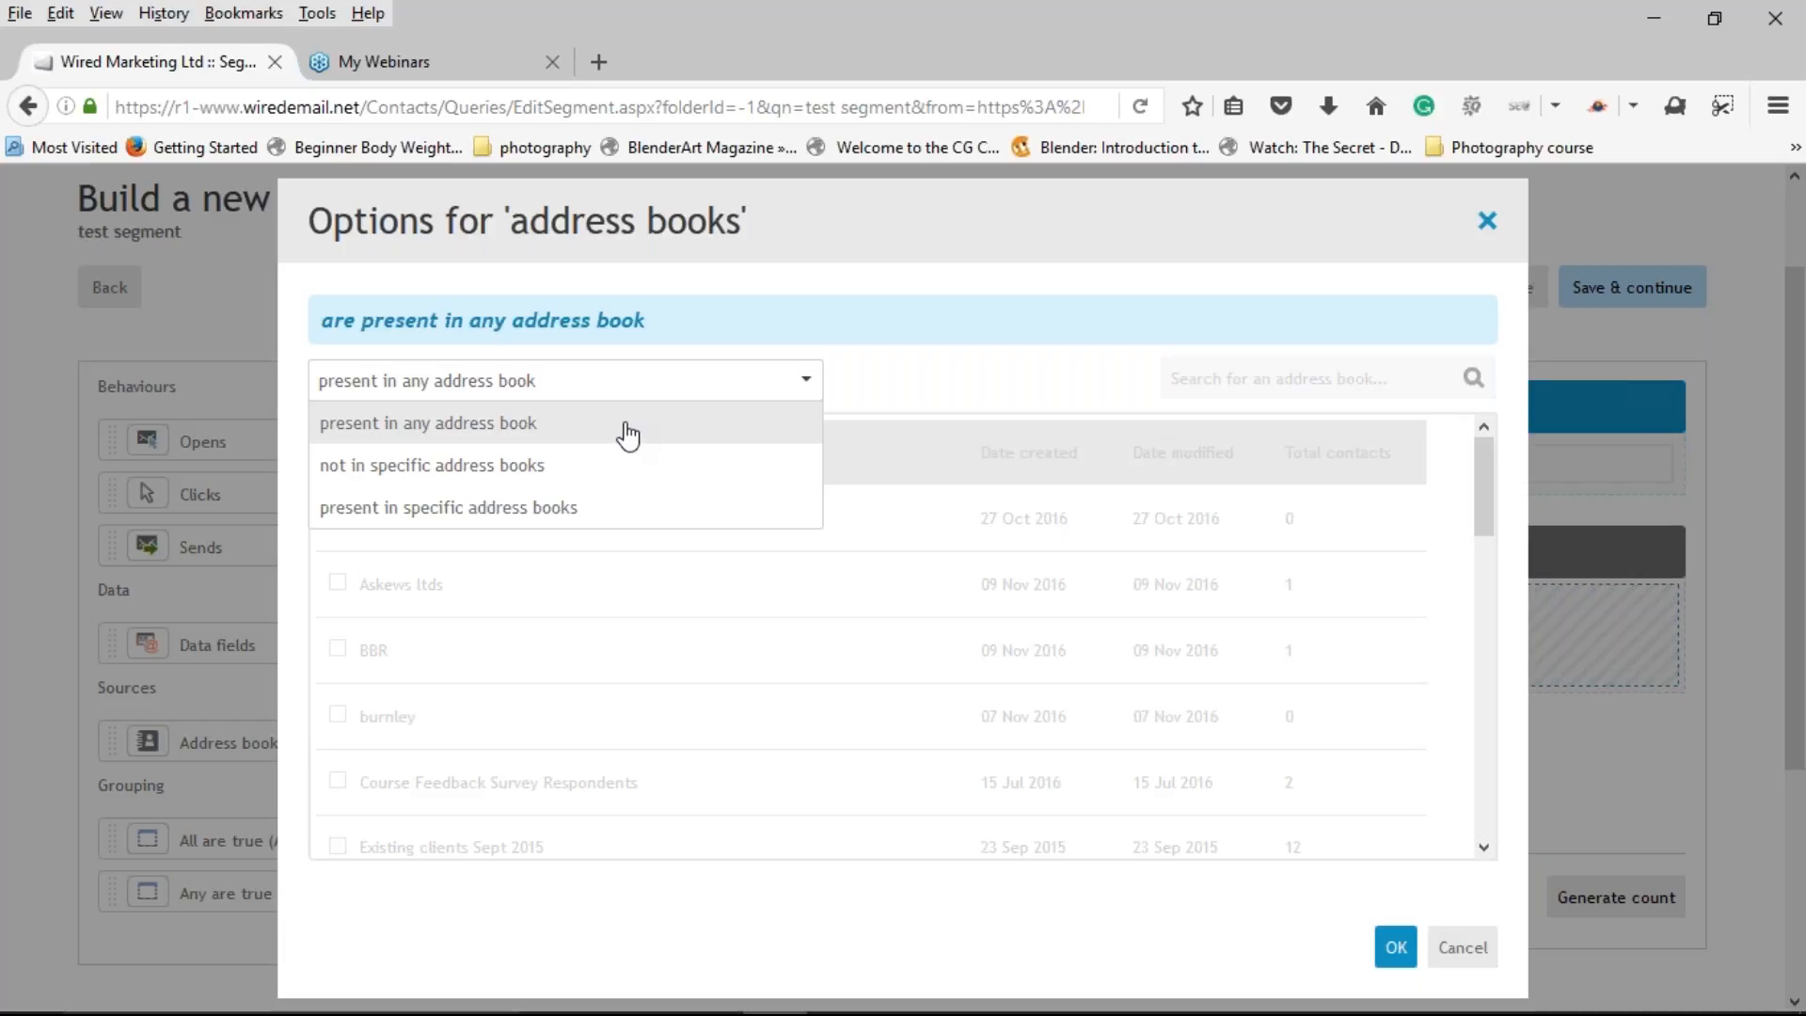
pyautogui.click(561, 509)
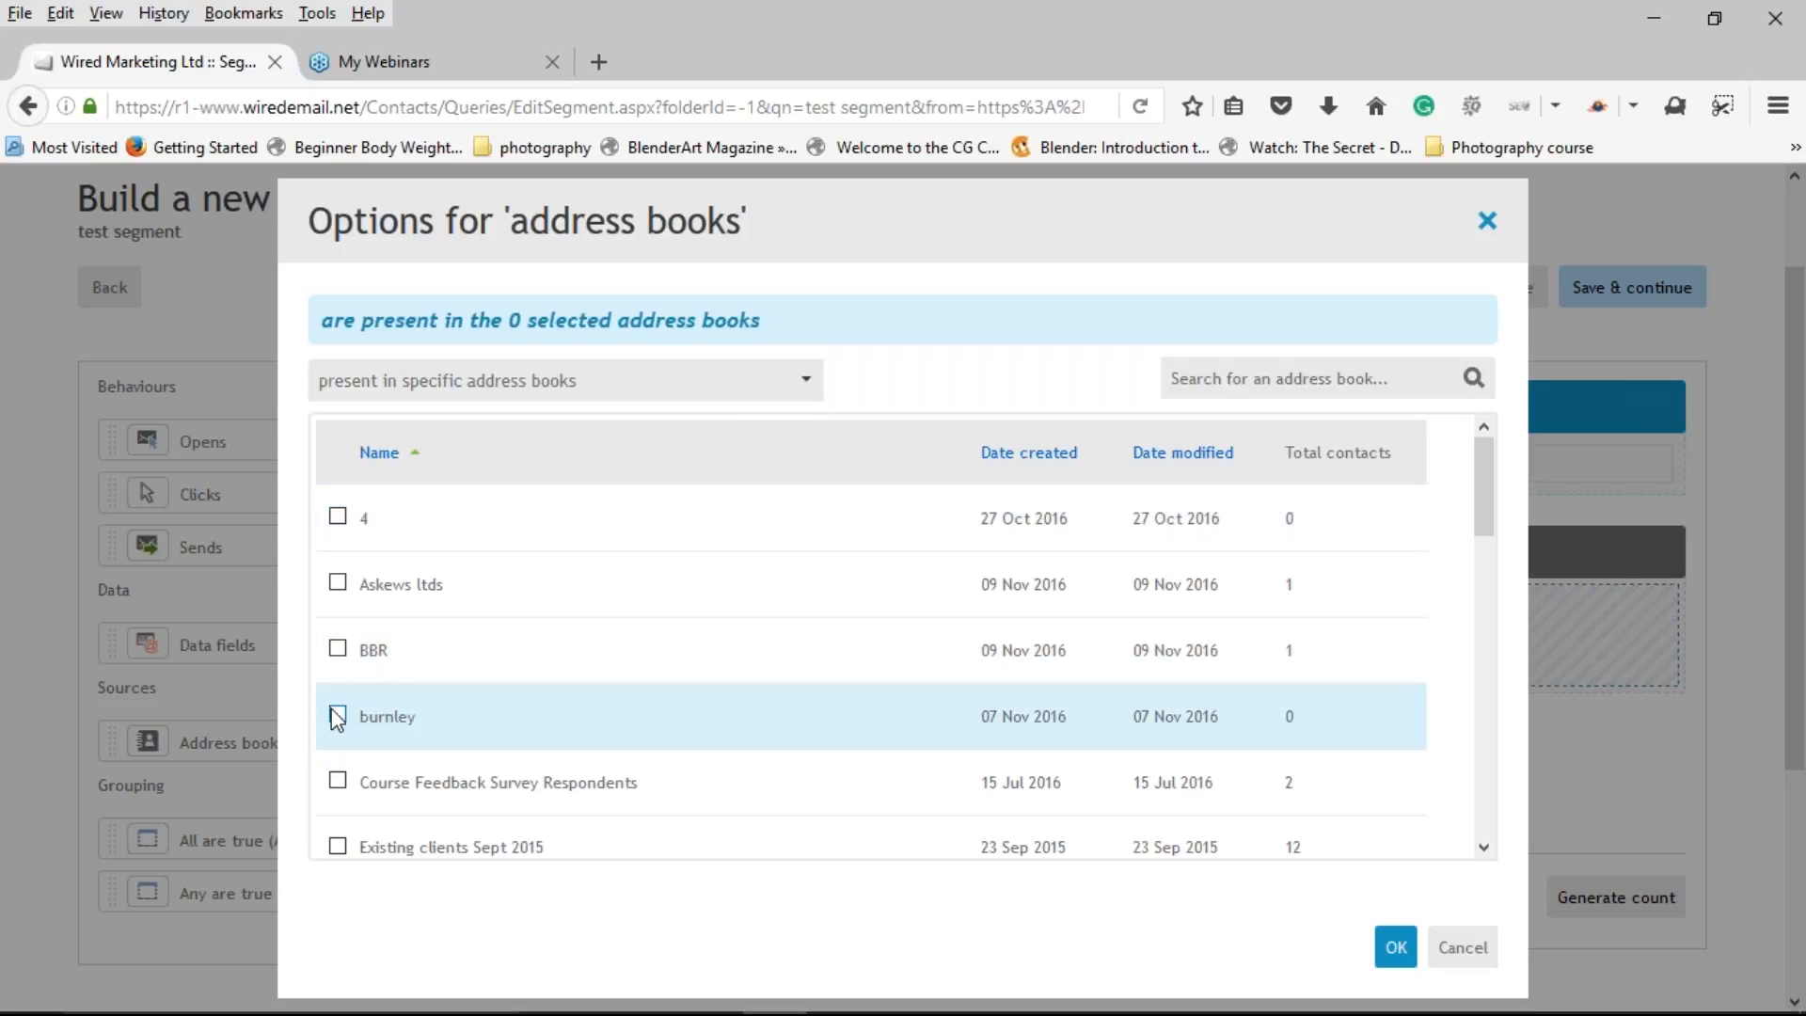
pyautogui.scroll(-3, 344, 715)
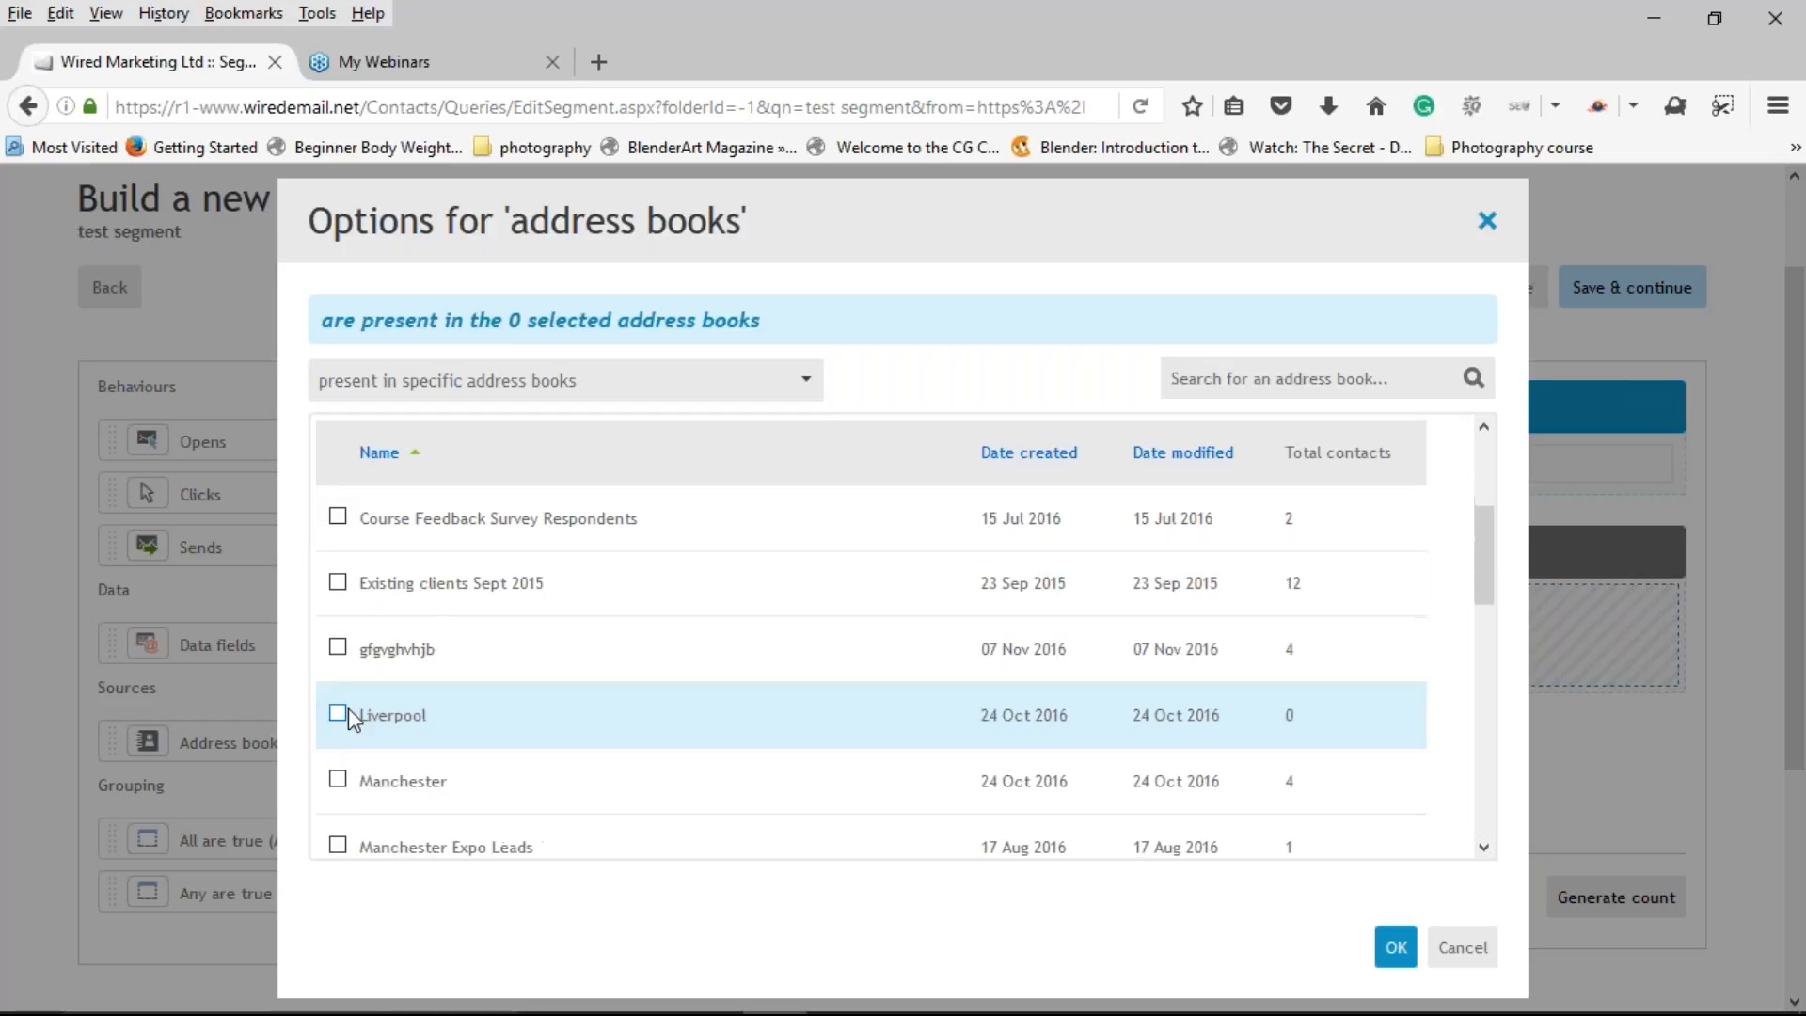
pyautogui.click(338, 583)
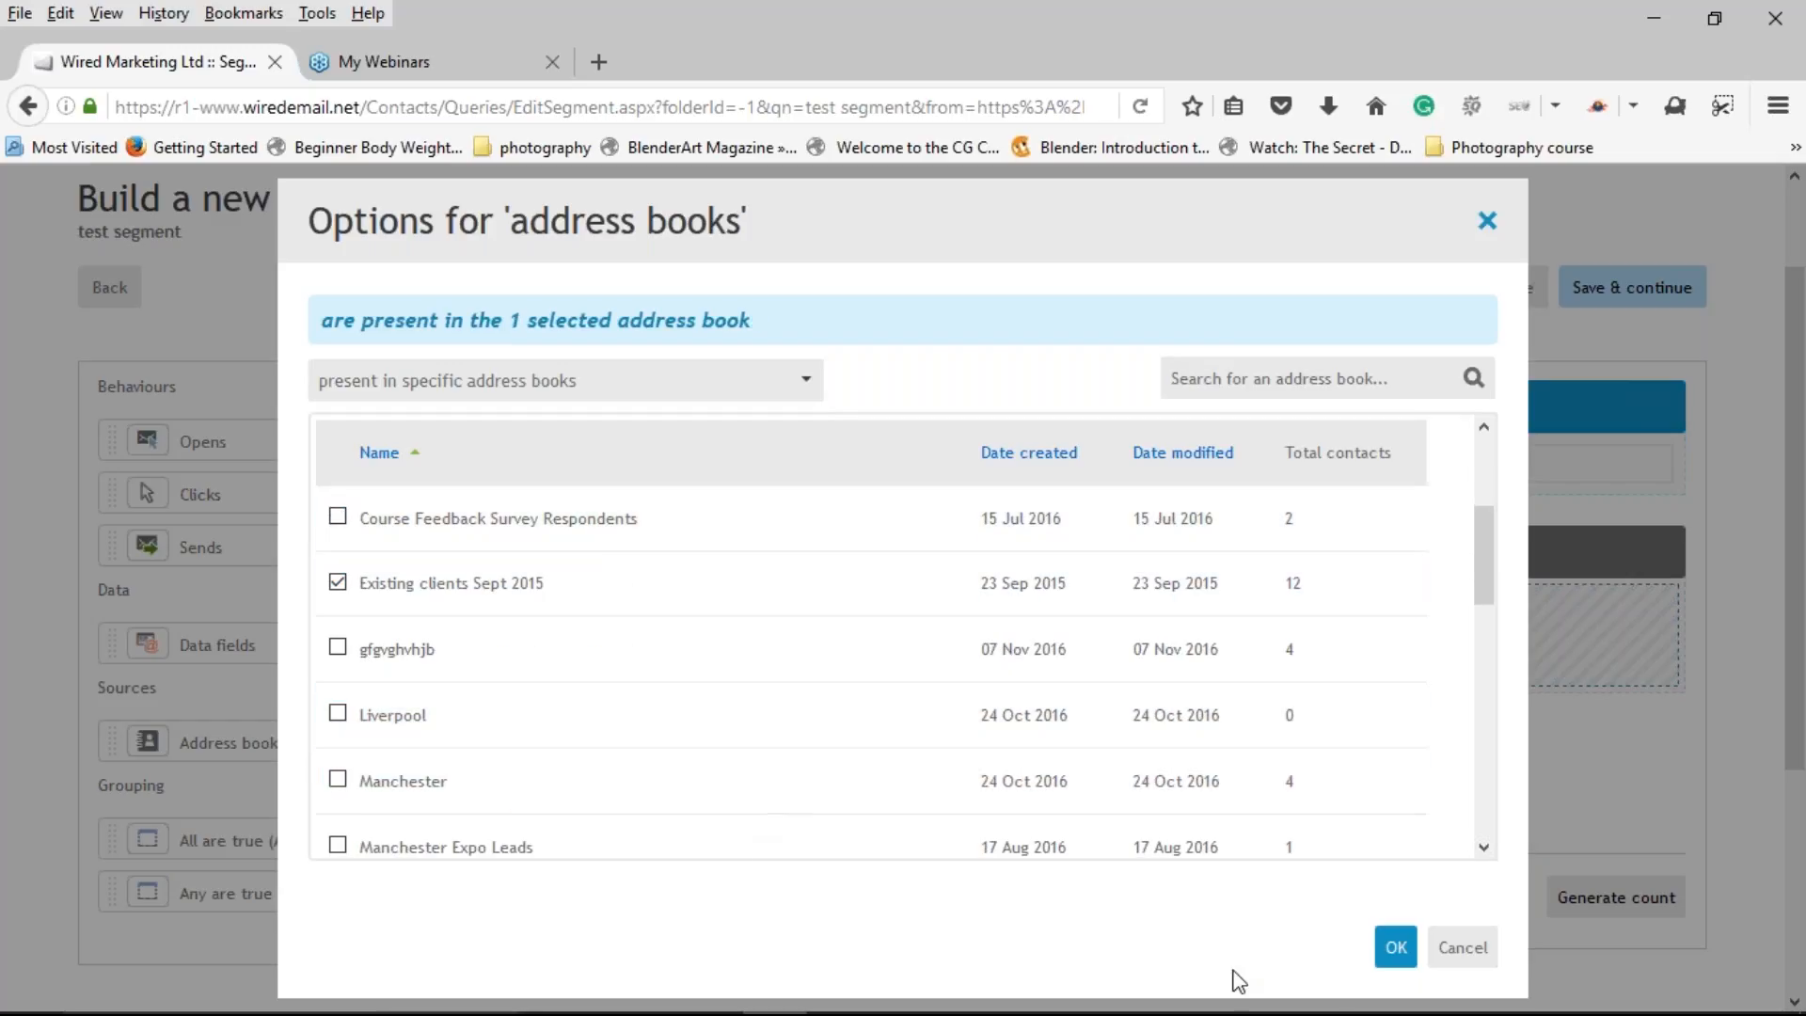
pyautogui.click(1396, 948)
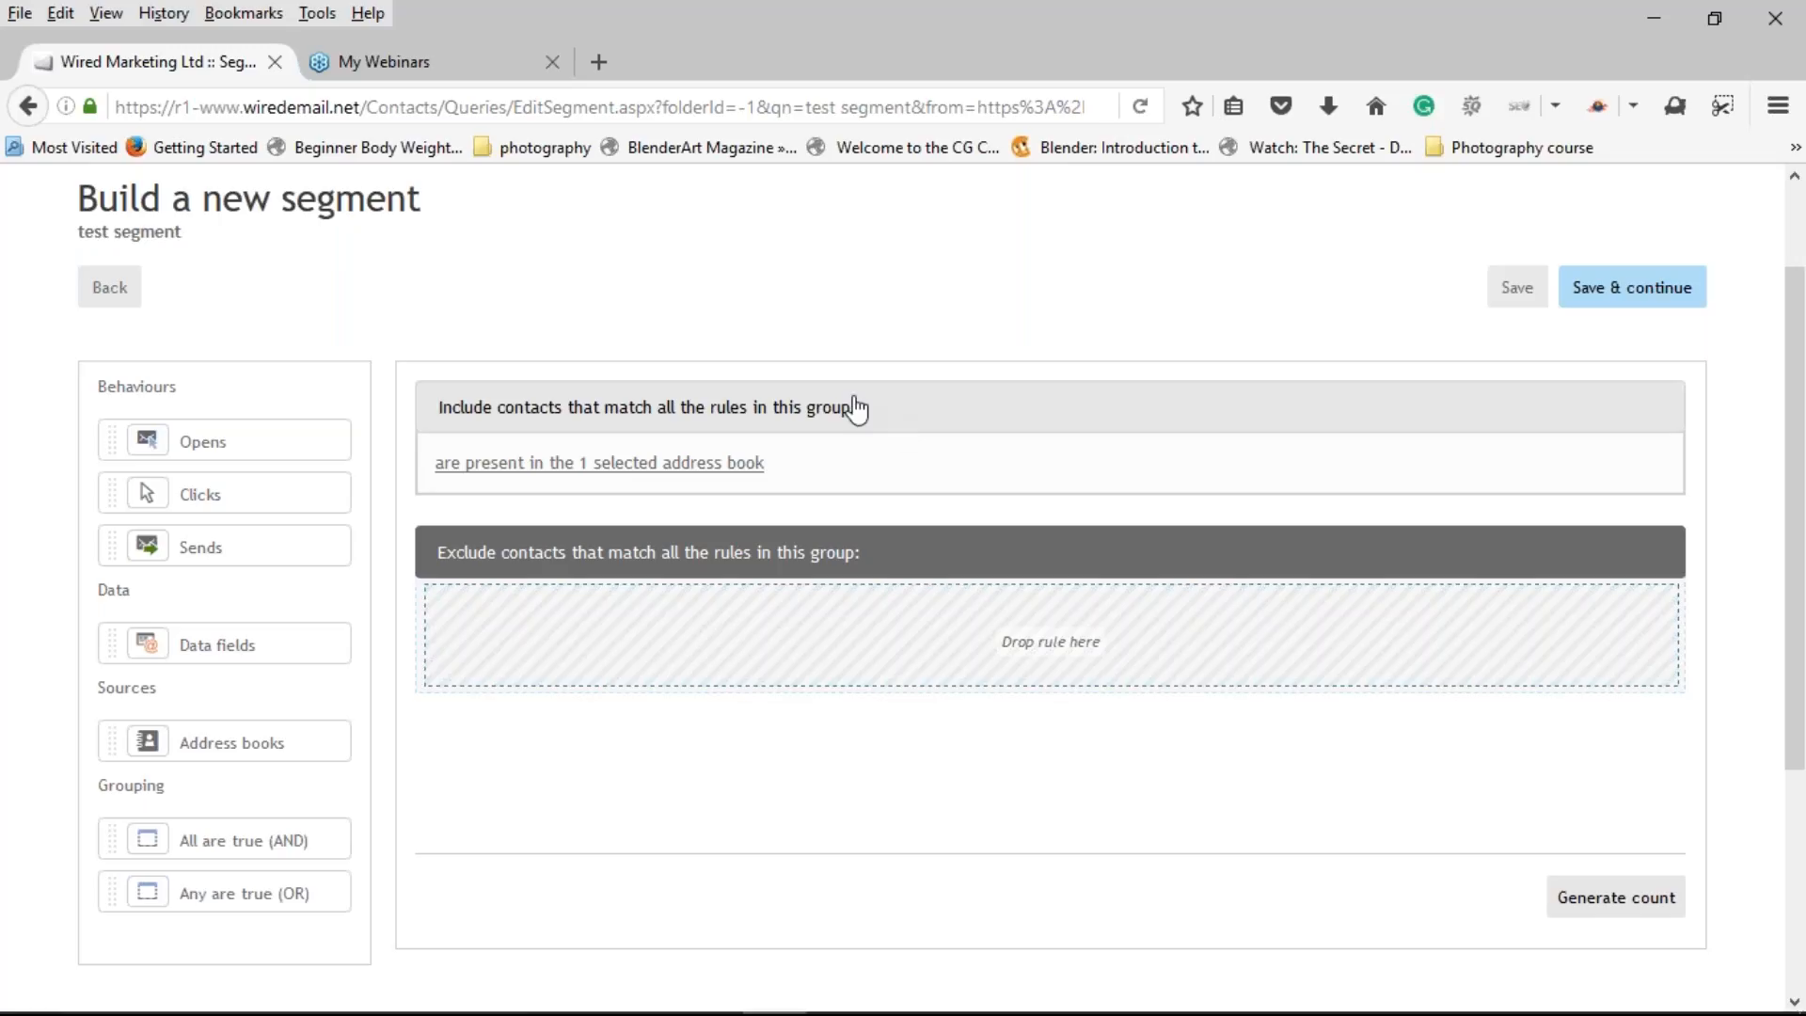
# Step: Add 'not opened any campaign' and 'not clicked any link' rules to the Include group
pyautogui.click(766, 411)
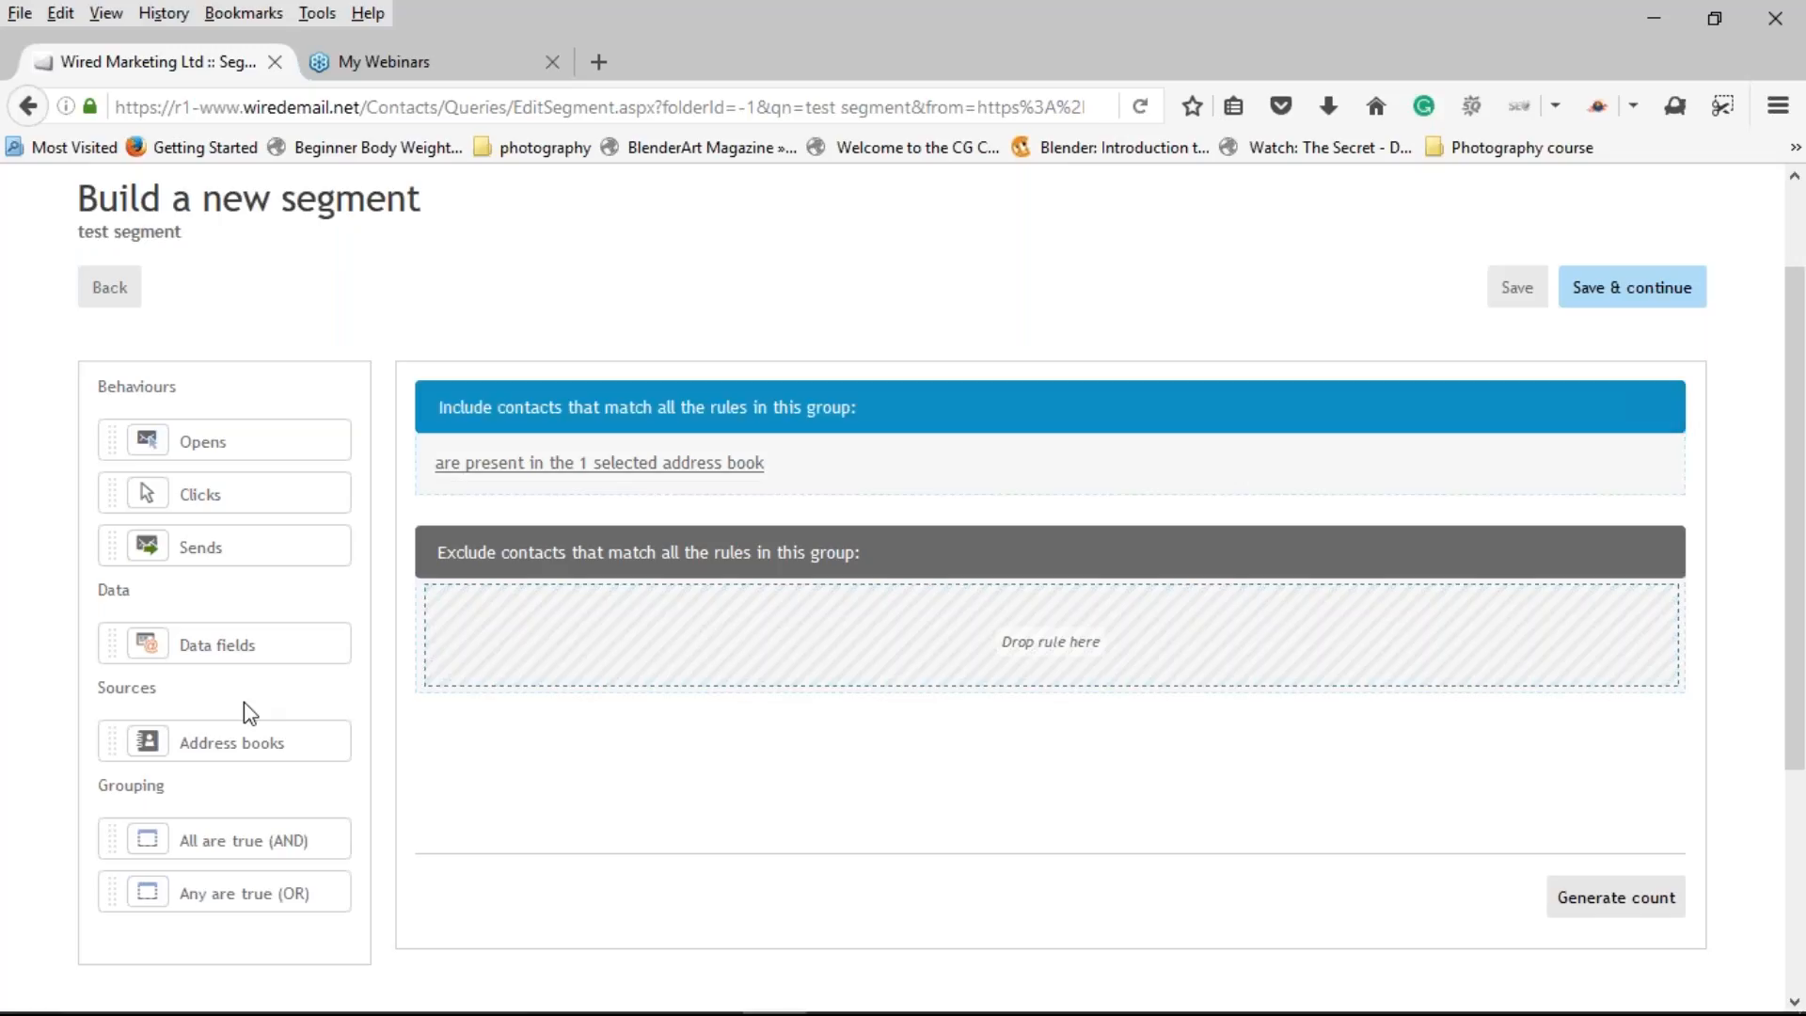
pyautogui.moveTo(218, 449); pyautogui.dragTo(602, 470)
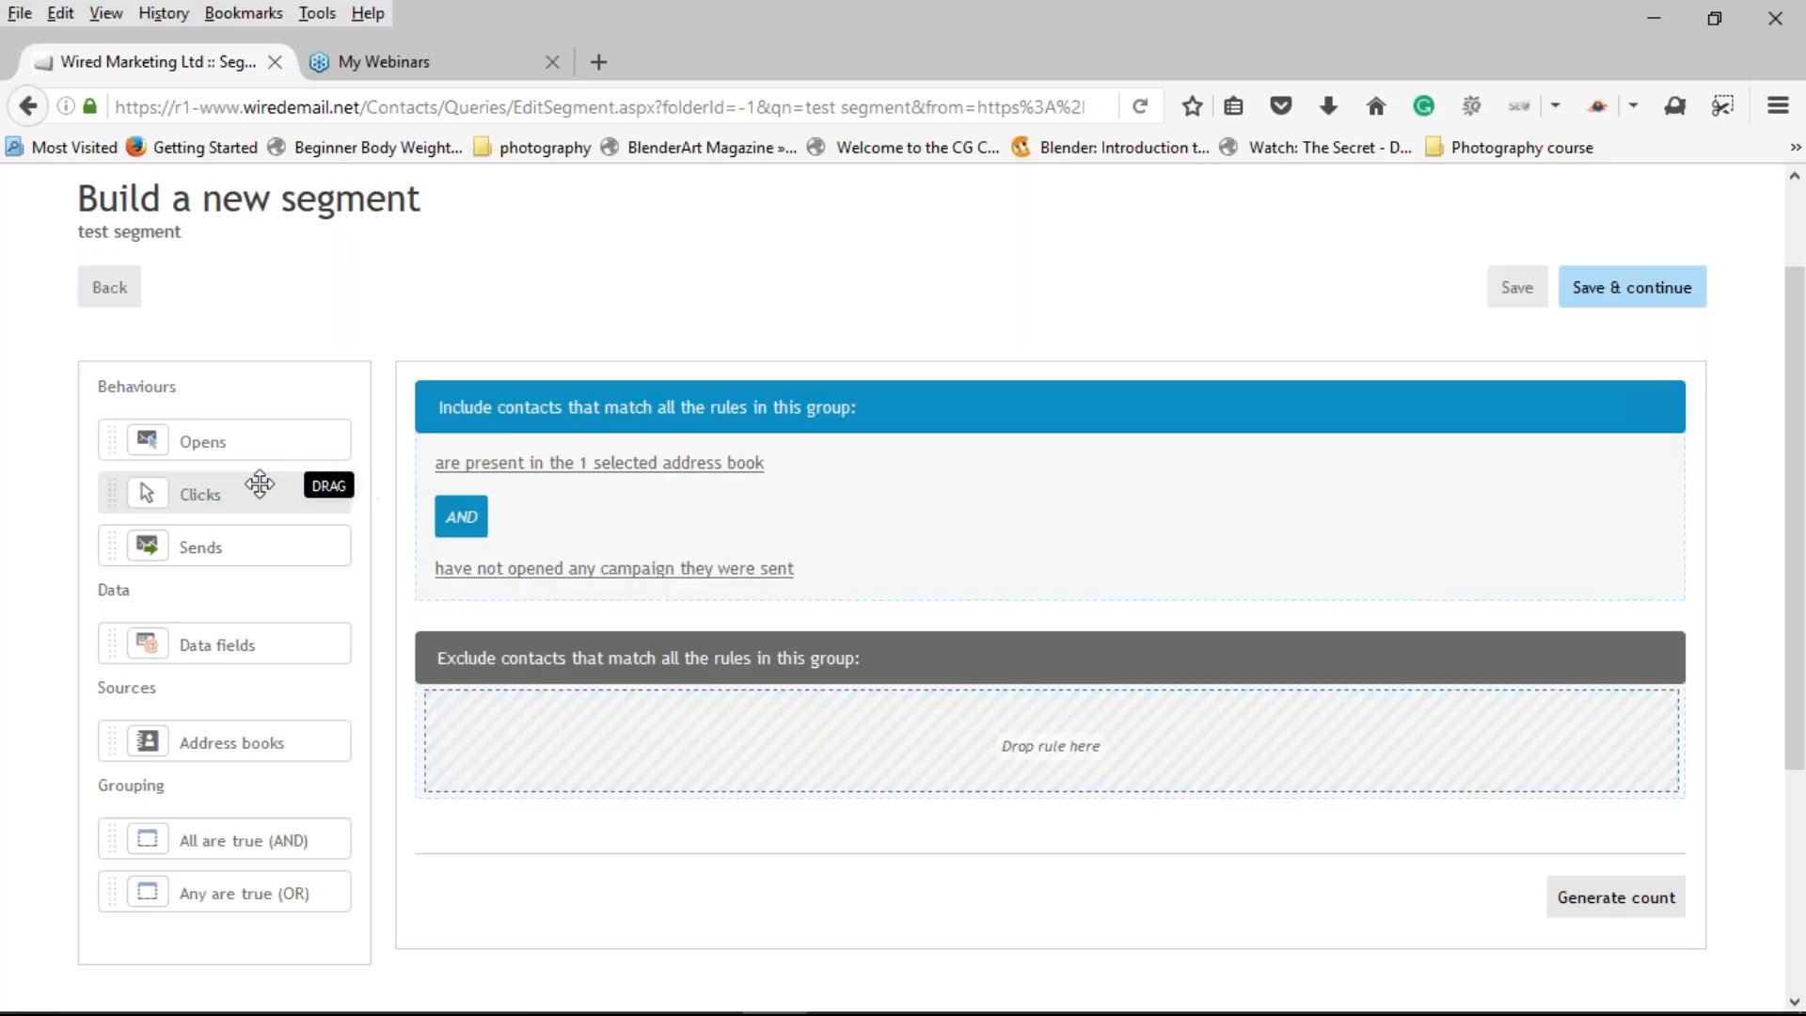
pyautogui.moveTo(250, 486); pyautogui.dragTo(564, 583)
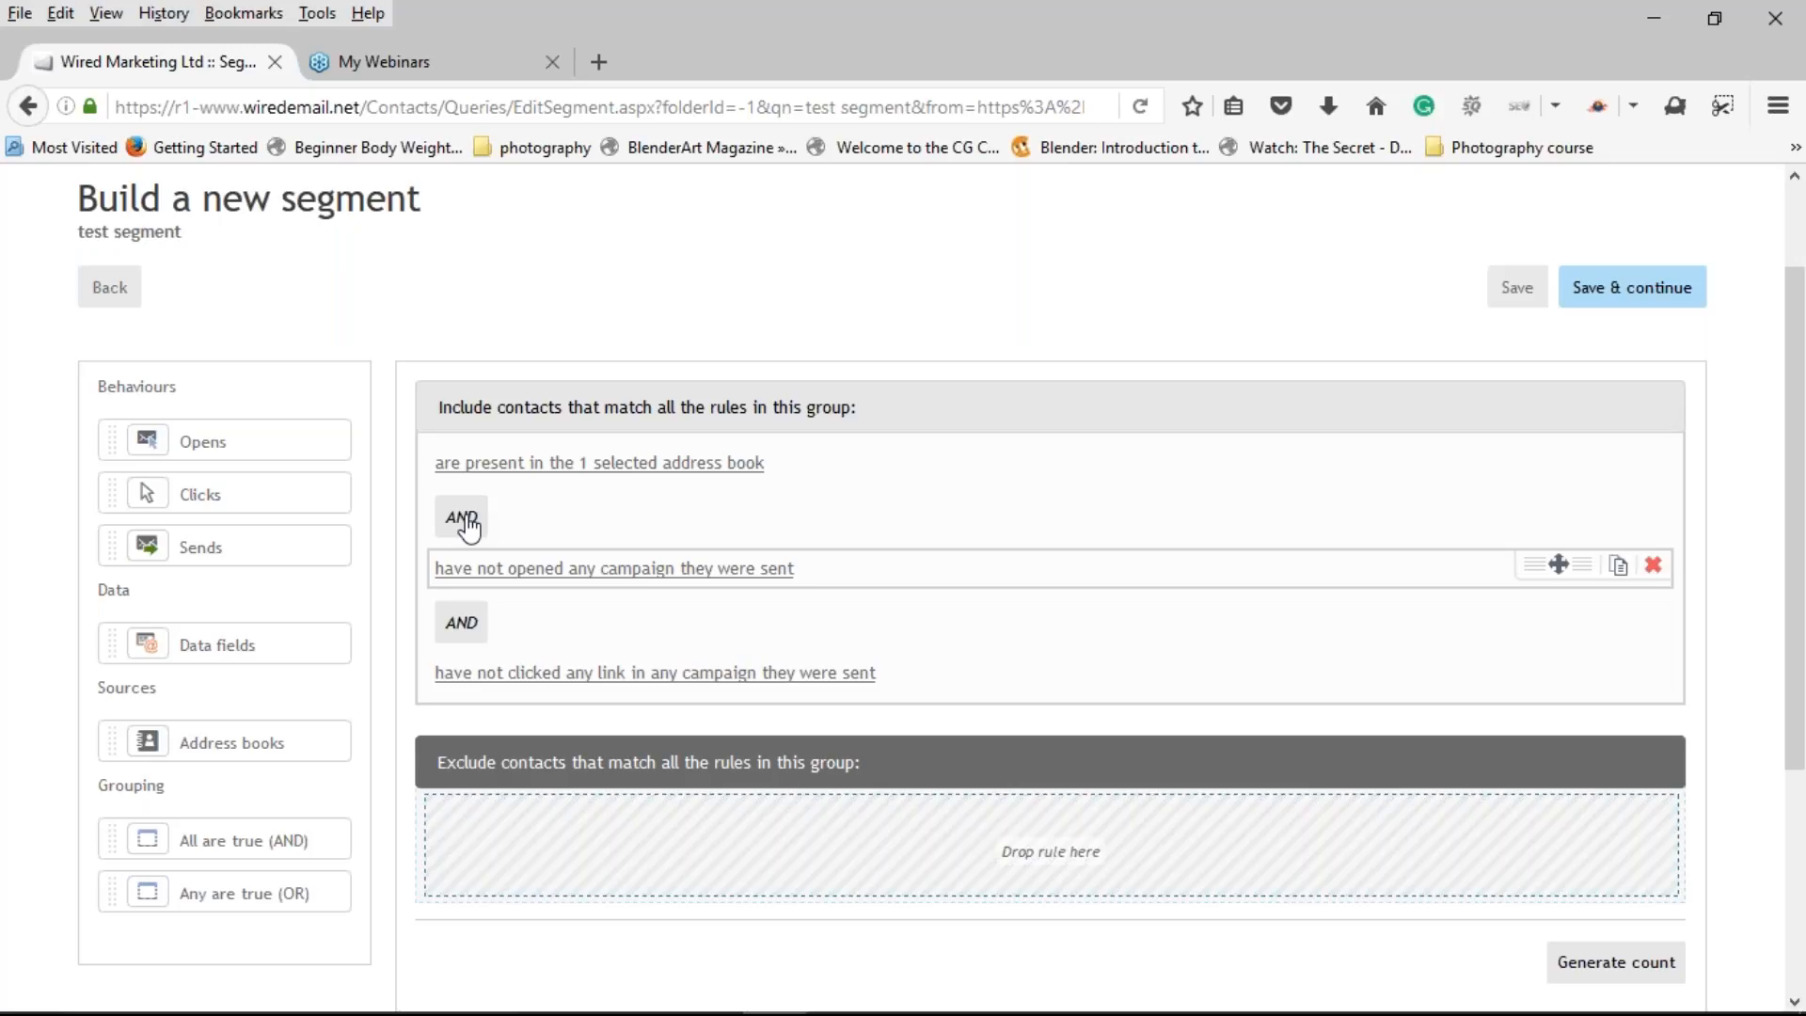
# Step: Change the opens rule to 'opened any campaign they were sent at least 3 times'
pyautogui.click(599, 570)
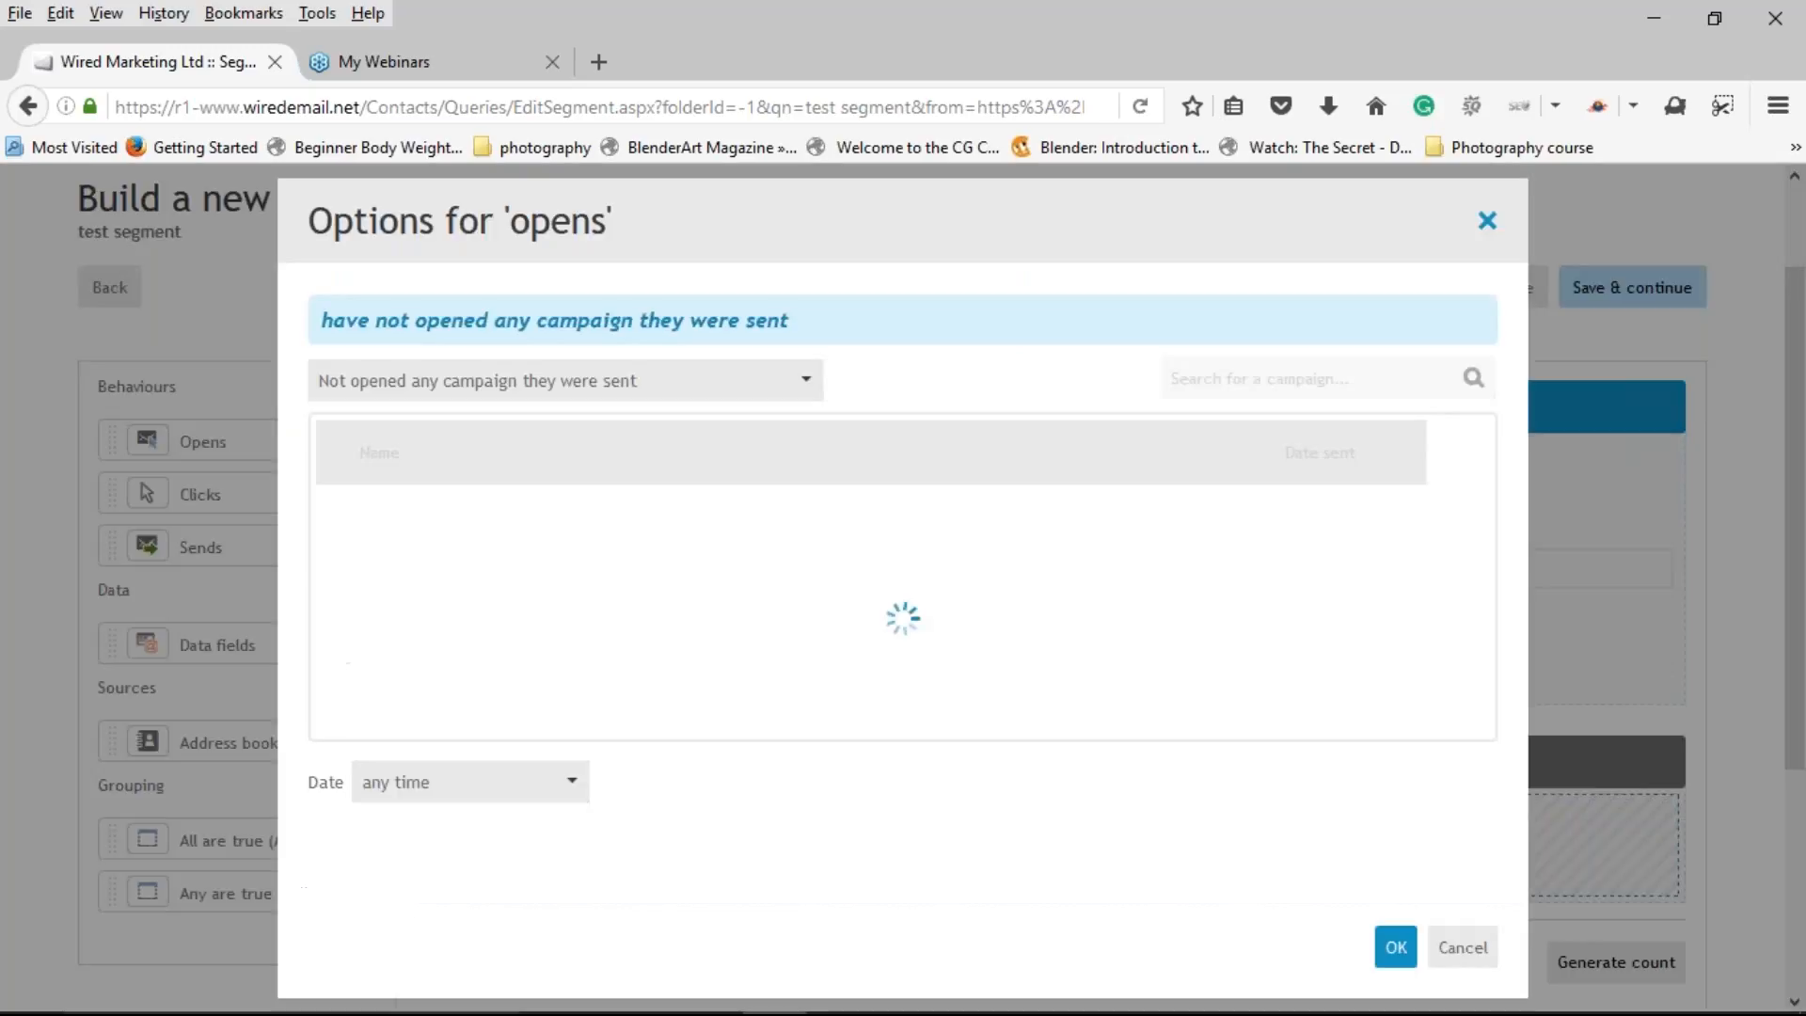
pyautogui.click(631, 385)
pyautogui.click(609, 466)
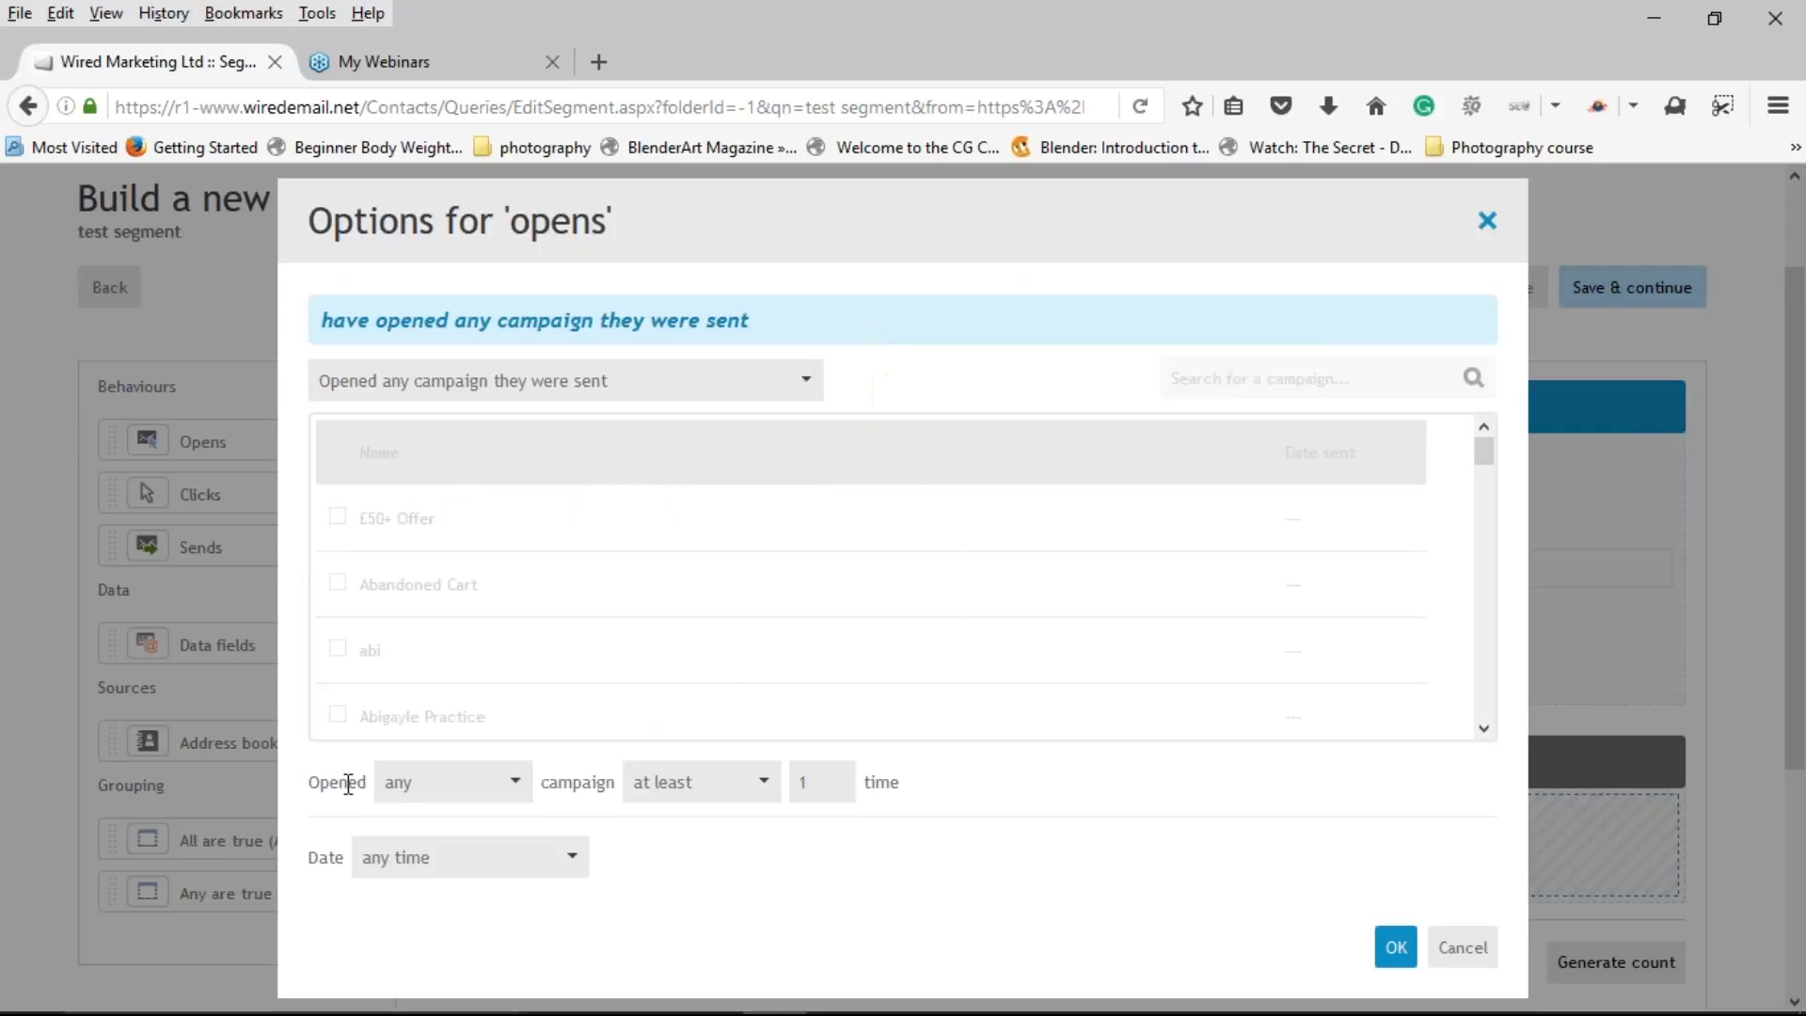
pyautogui.click(471, 795)
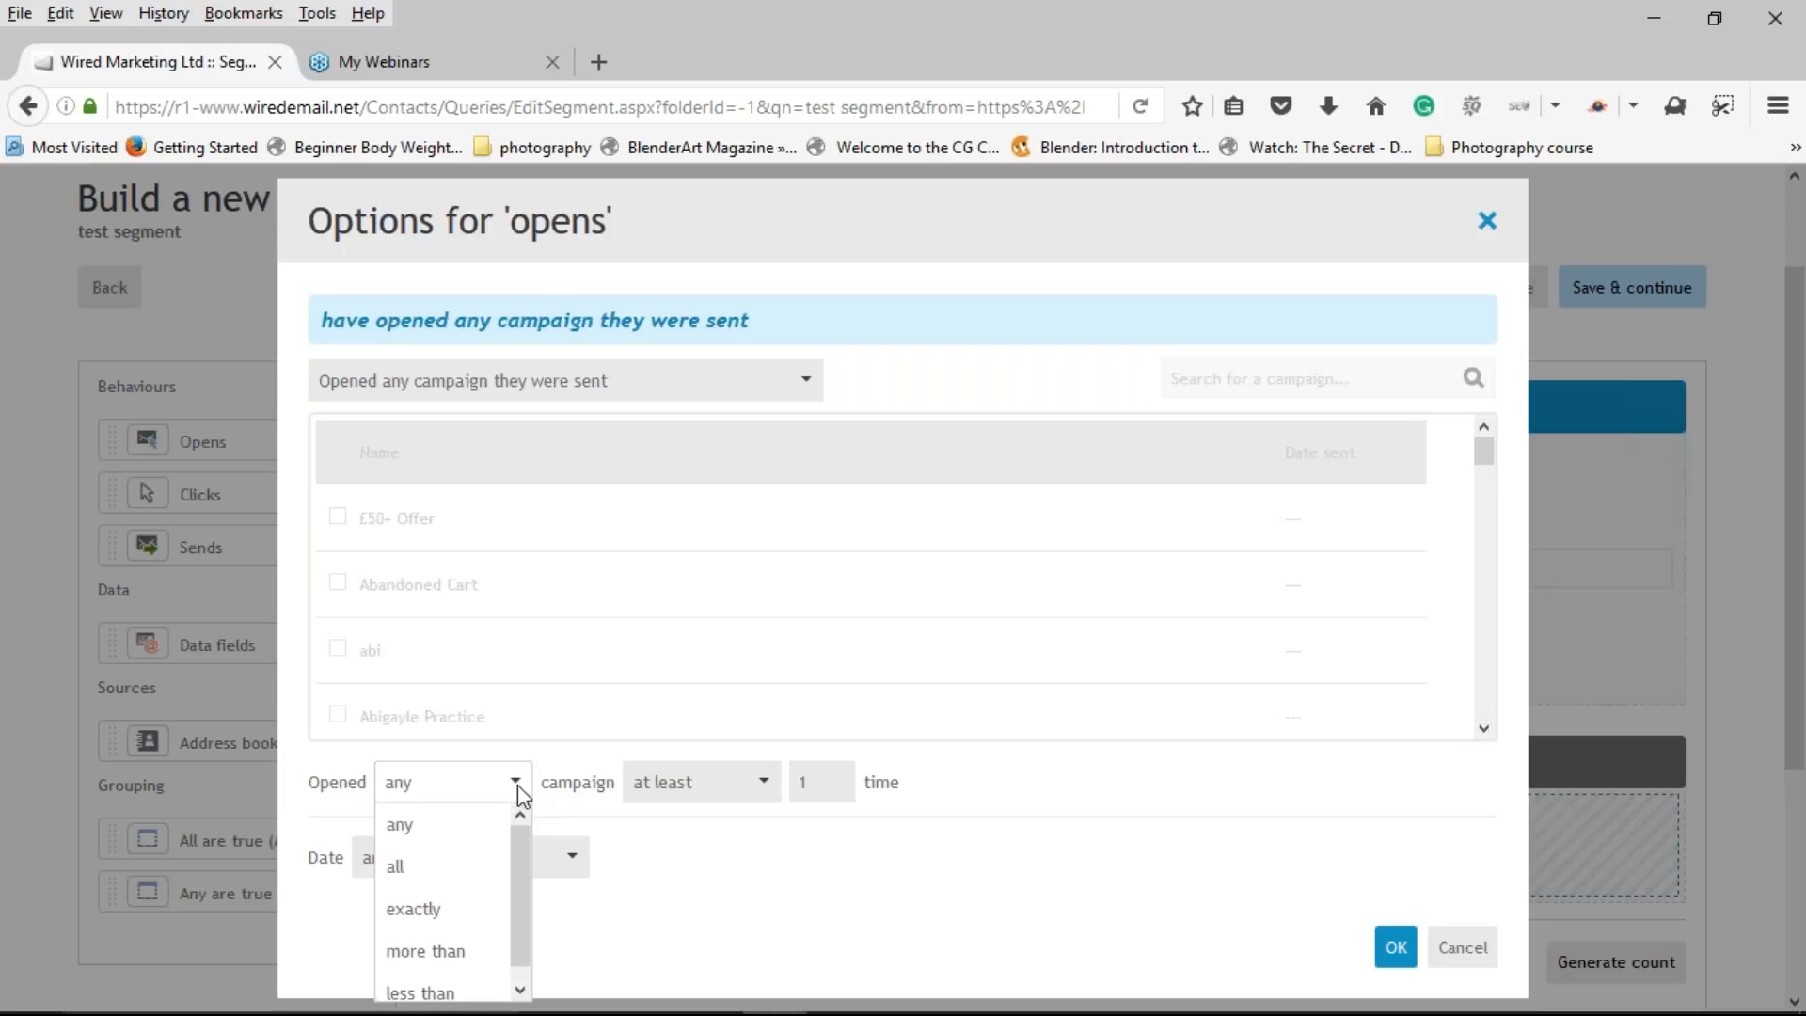
pyautogui.moveTo(521, 839); pyautogui.dragTo(517, 883)
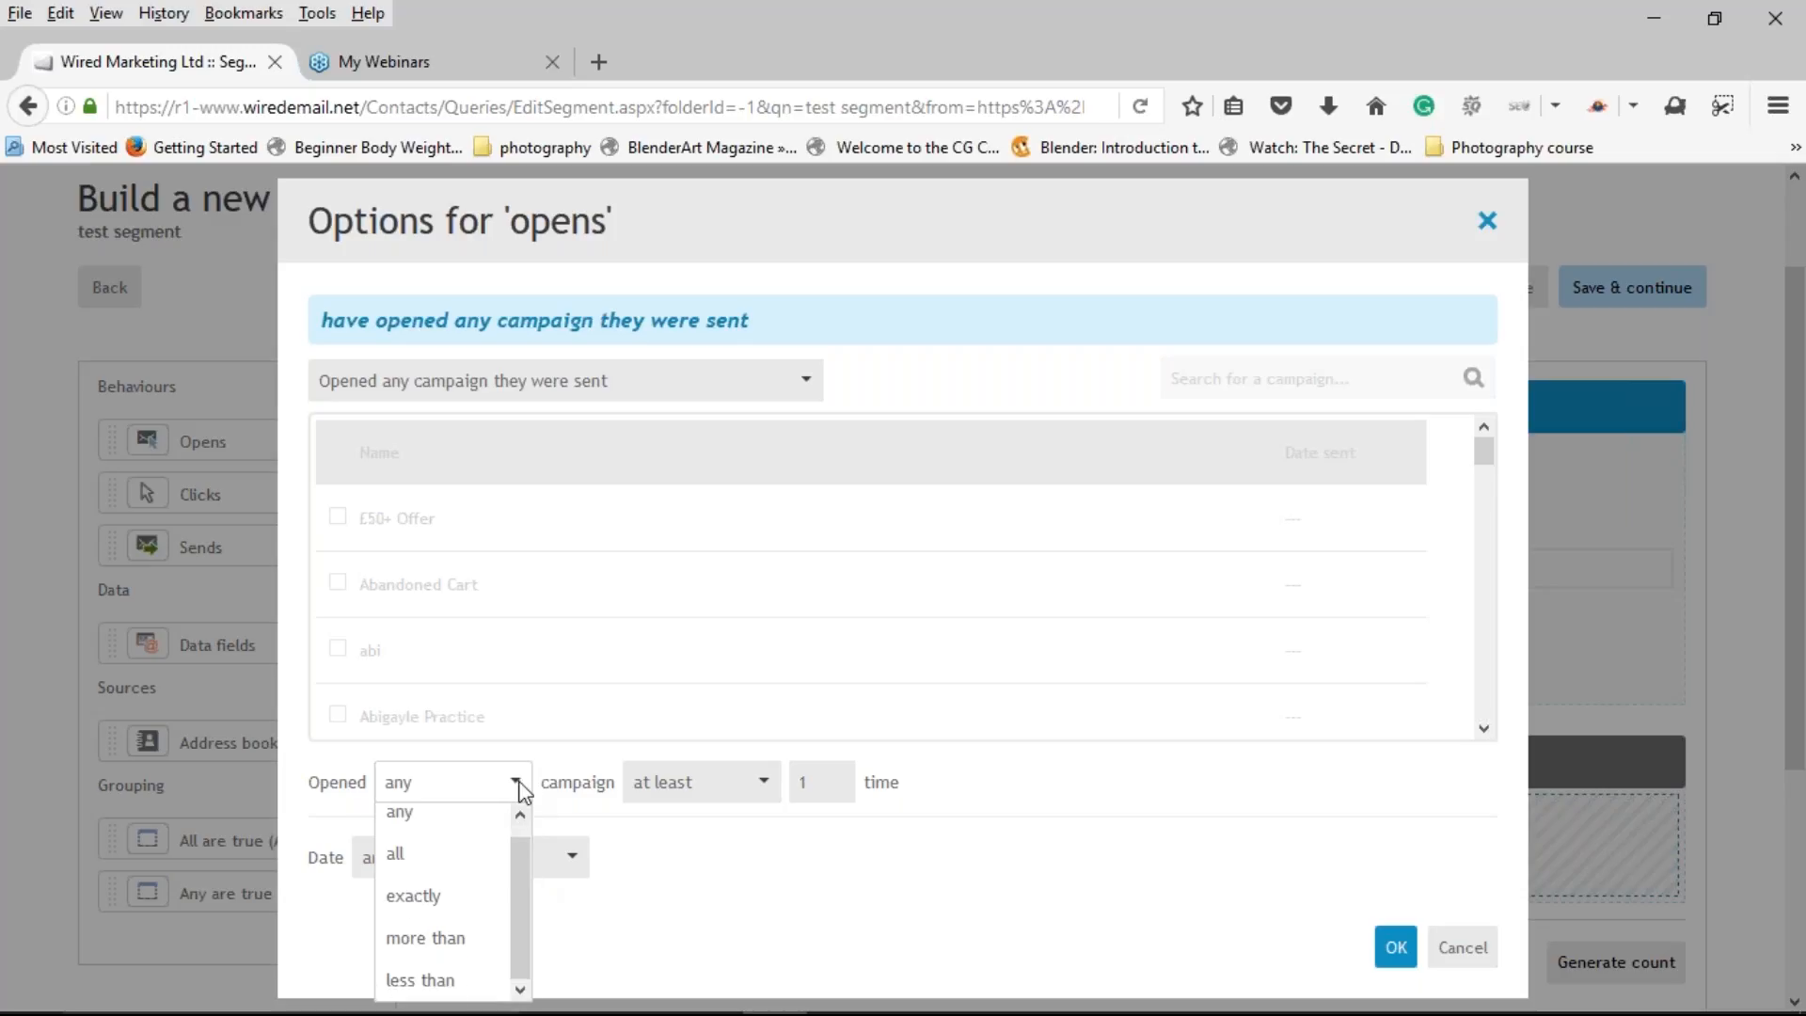
pyautogui.click(519, 787)
pyautogui.click(750, 794)
pyautogui.press('Escape')
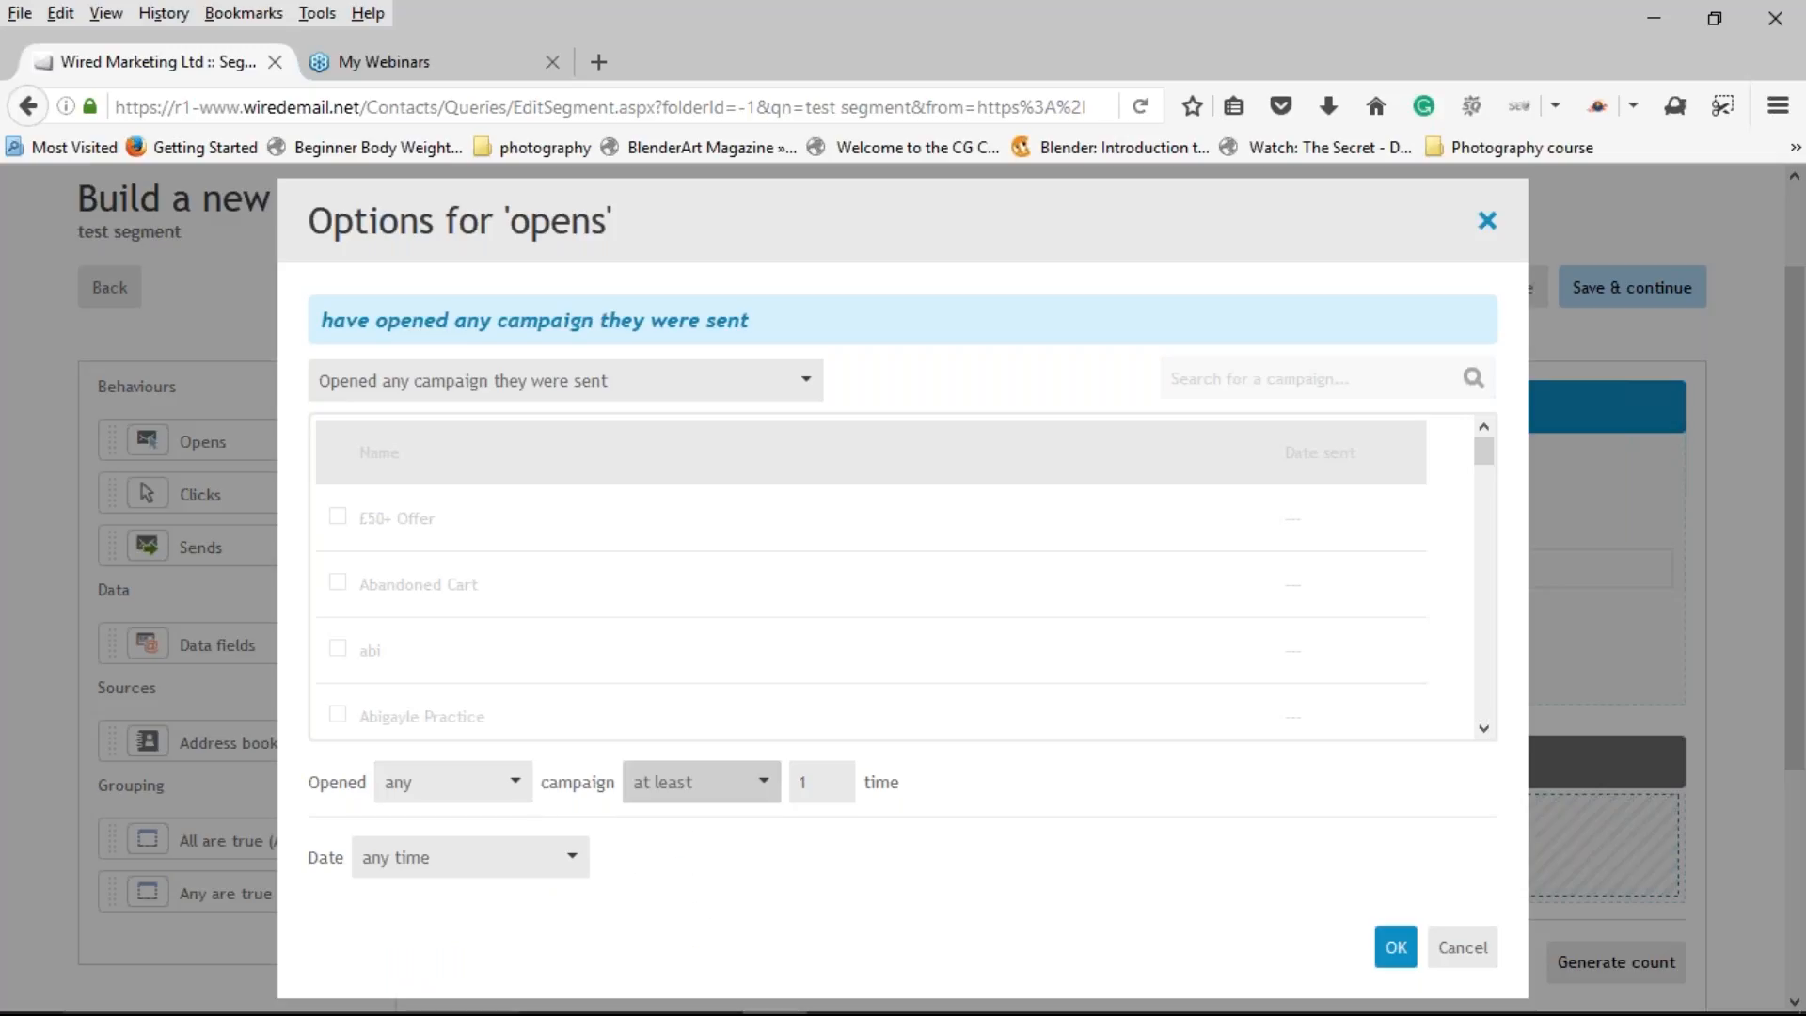
pyautogui.click(824, 786)
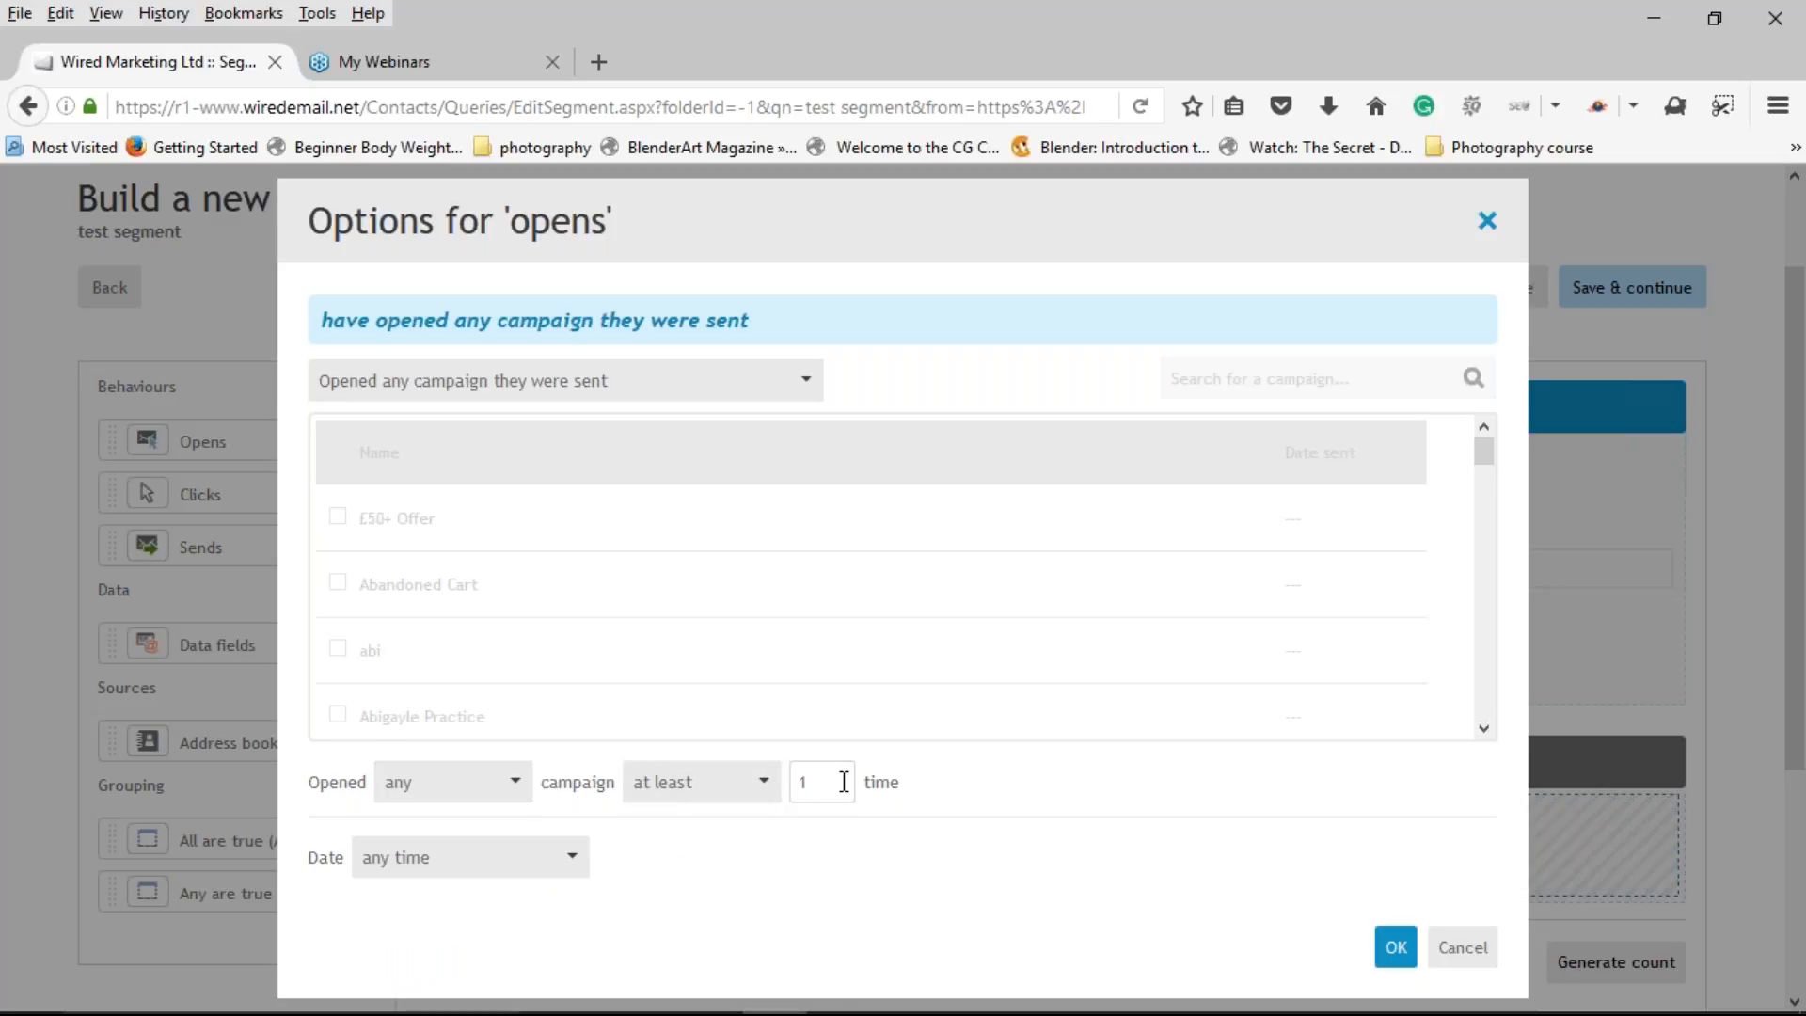
pyautogui.press('BackSpace')
pyautogui.write('3')
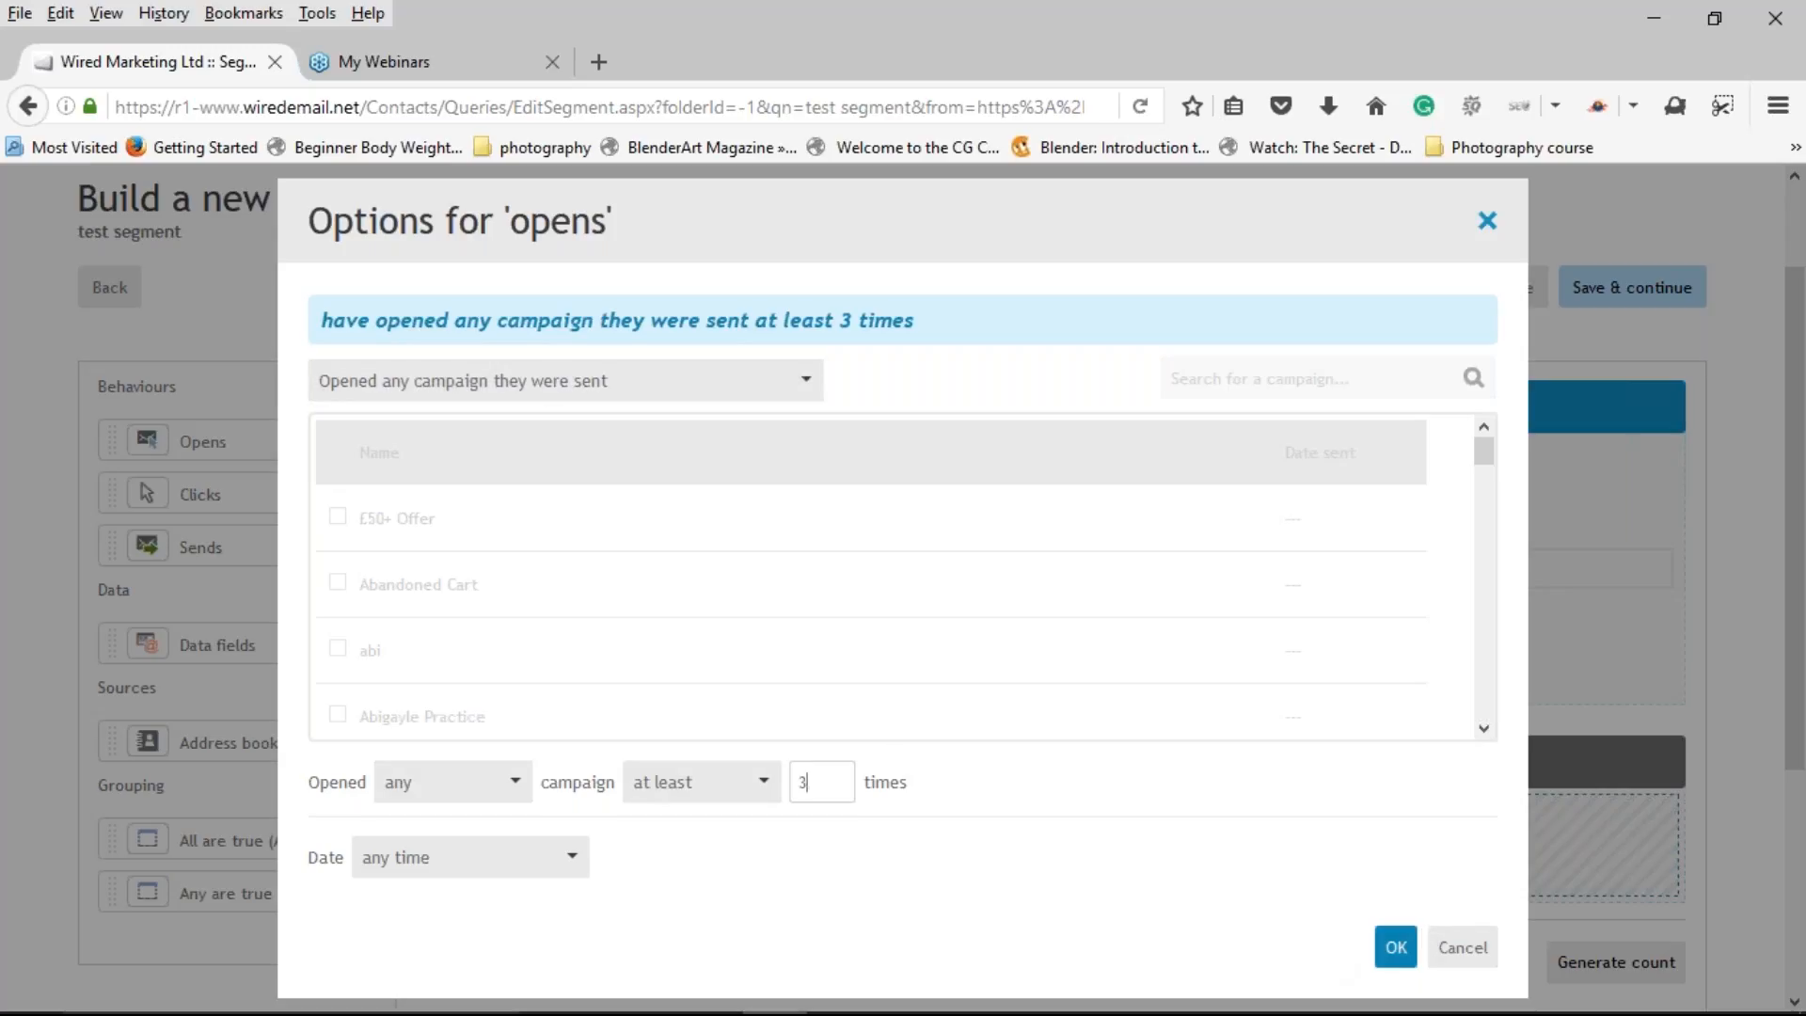
pyautogui.click(1396, 947)
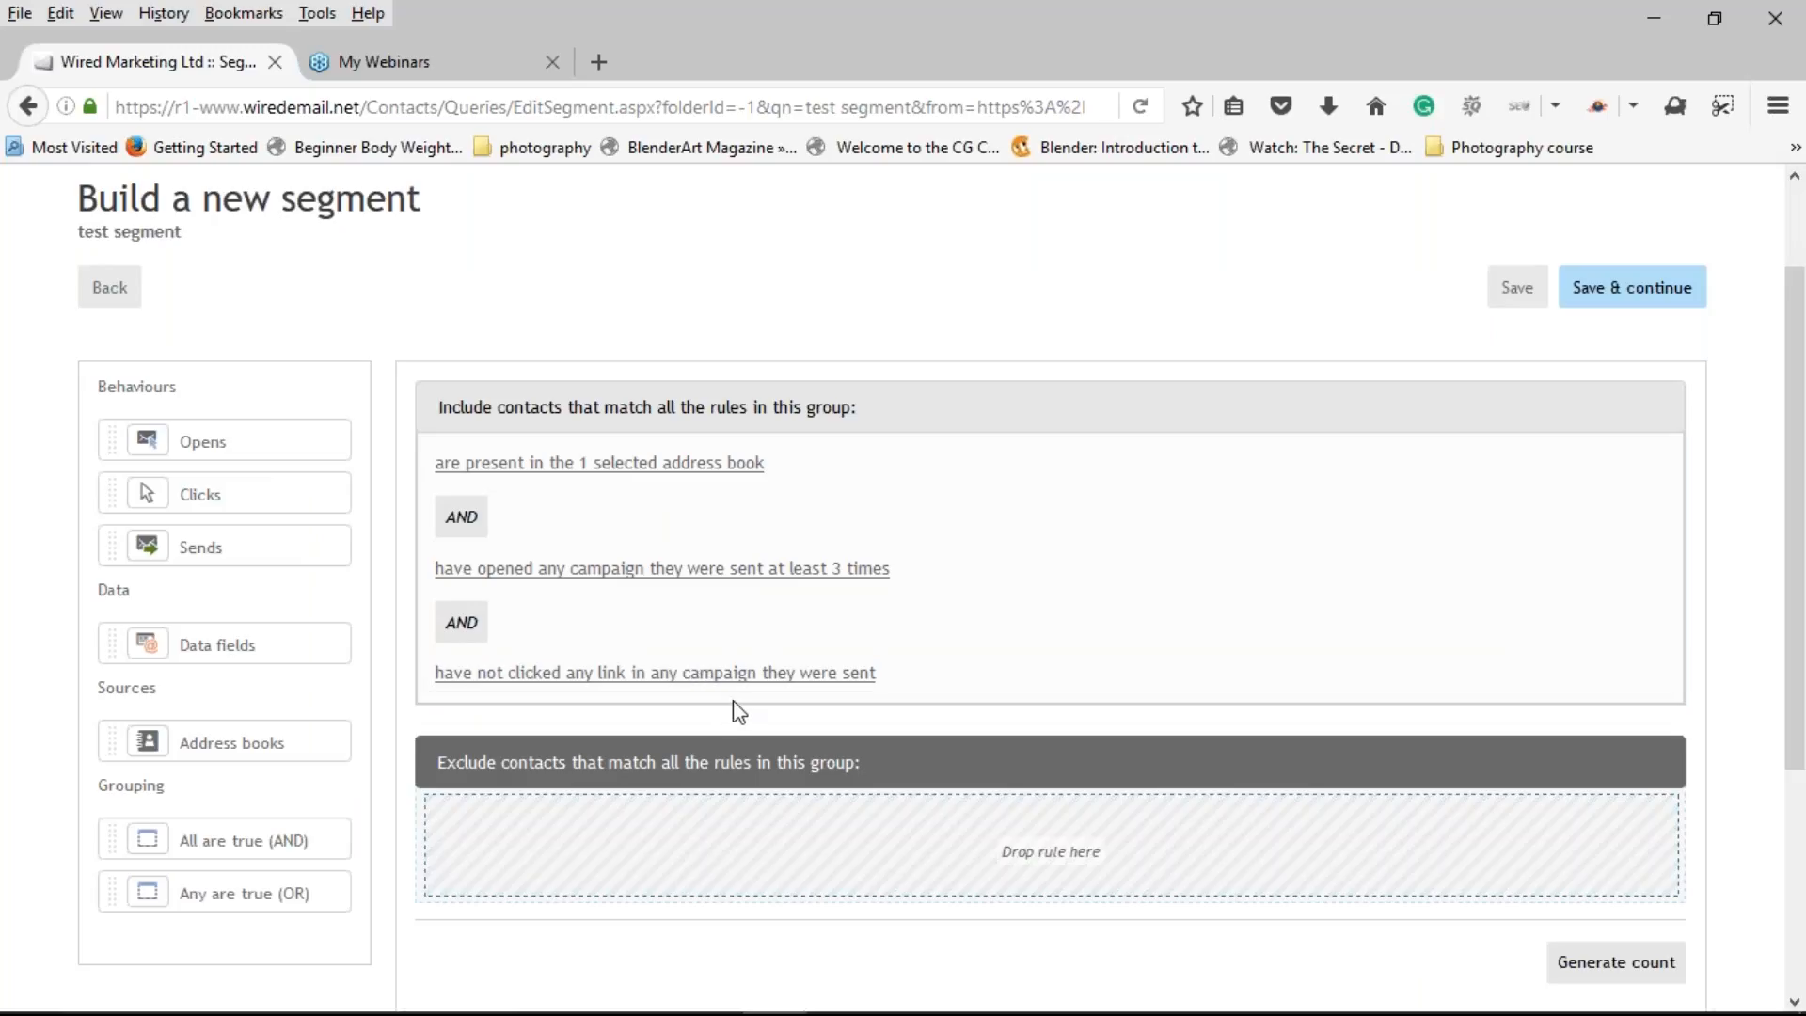
# Step: Change the clicks rule to 'clicked any link in any campaign at least 2 times'
pyautogui.click(735, 676)
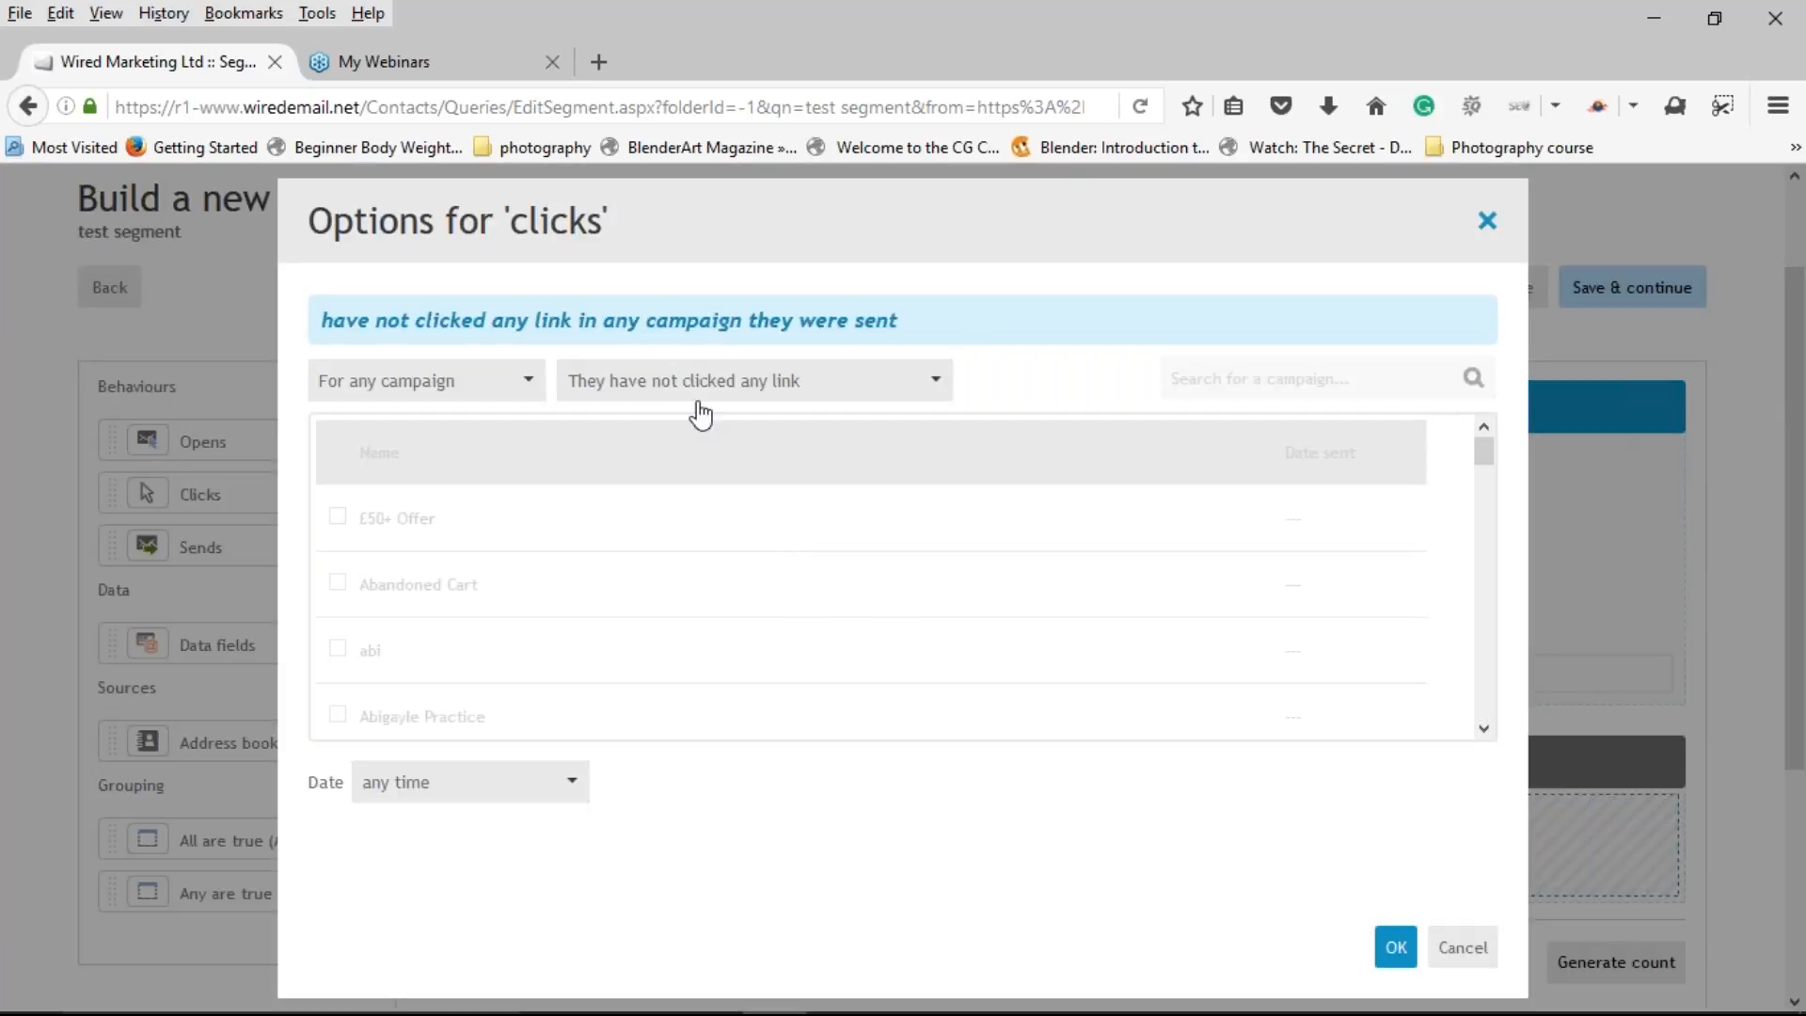
pyautogui.click(442, 380)
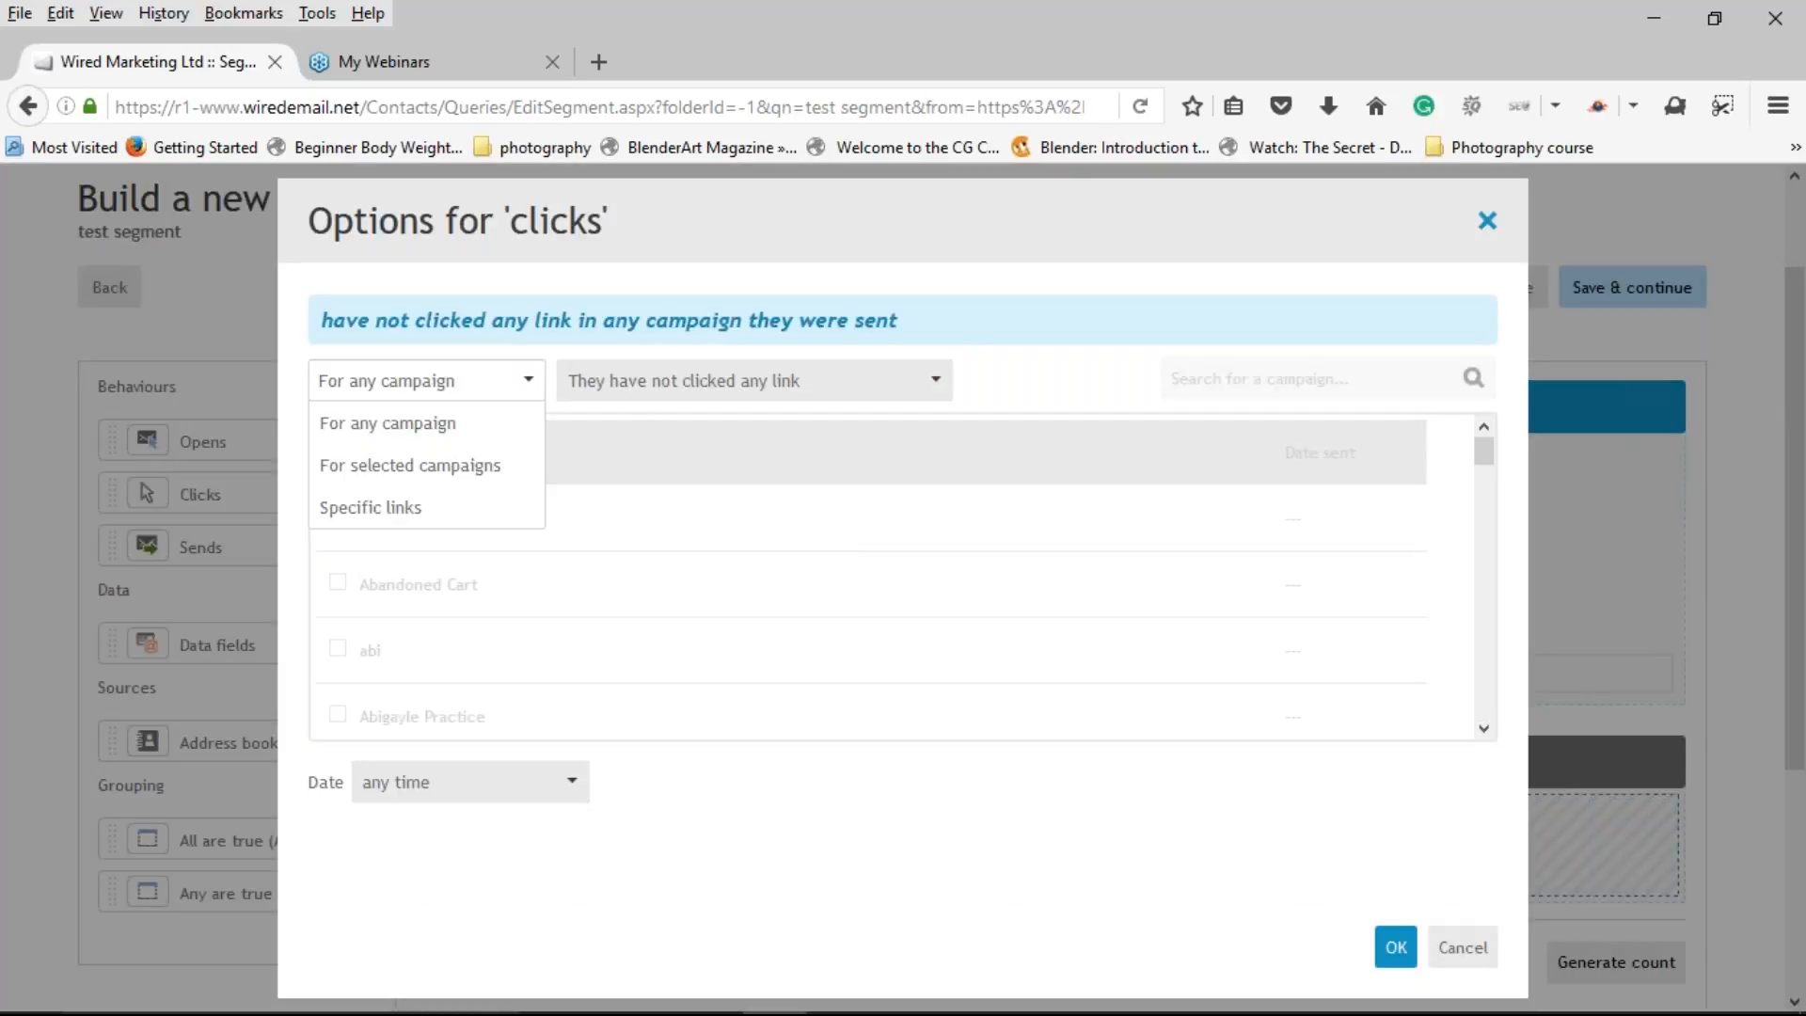
pyautogui.click(442, 380)
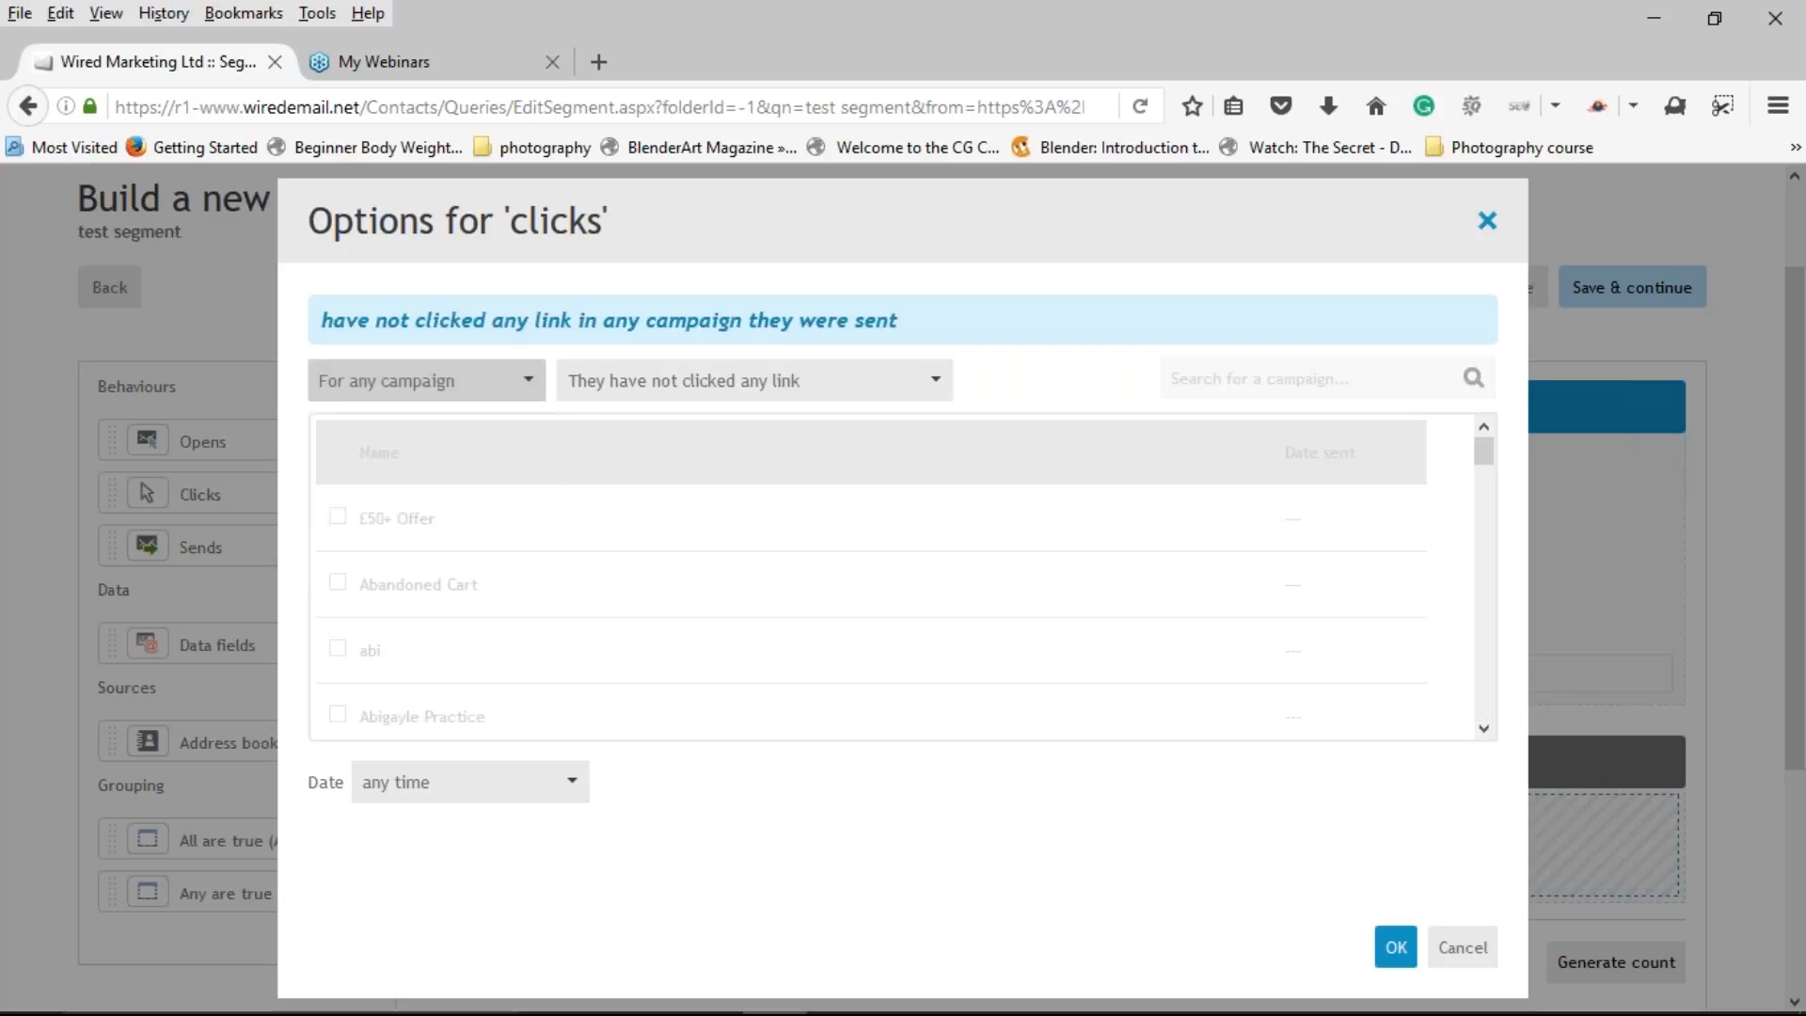
pyautogui.click(692, 386)
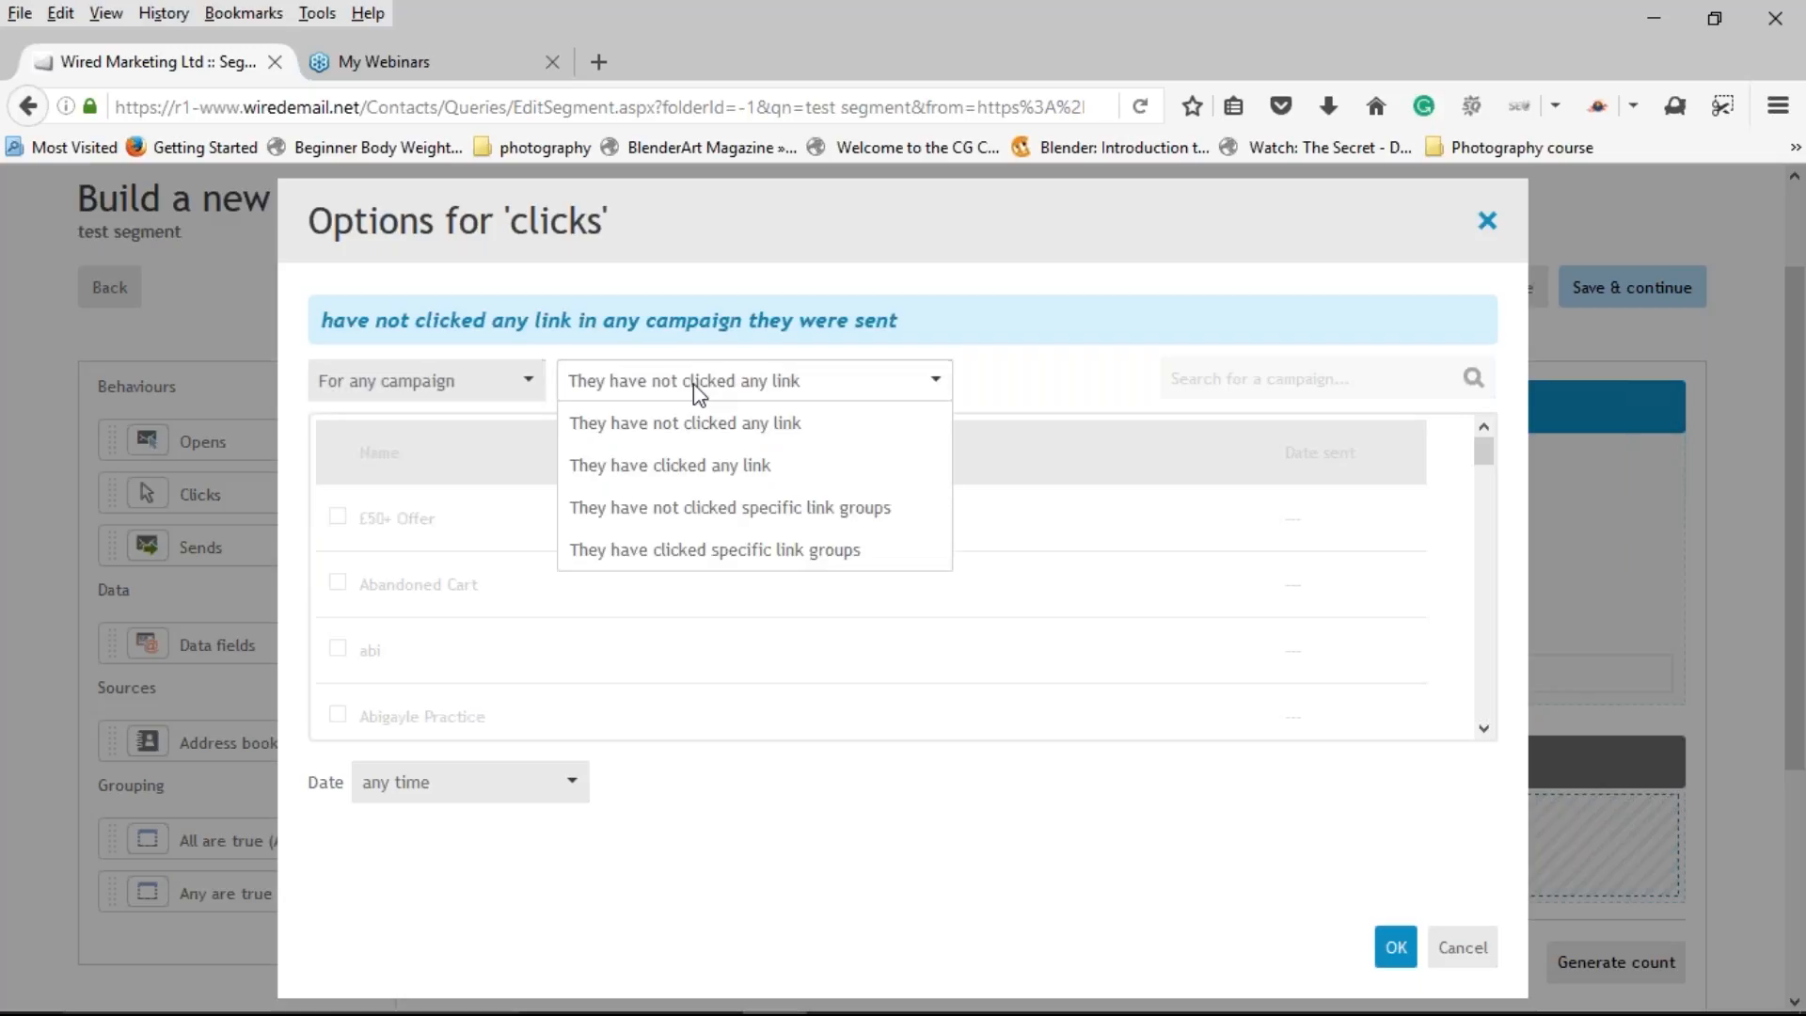
pyautogui.click(717, 465)
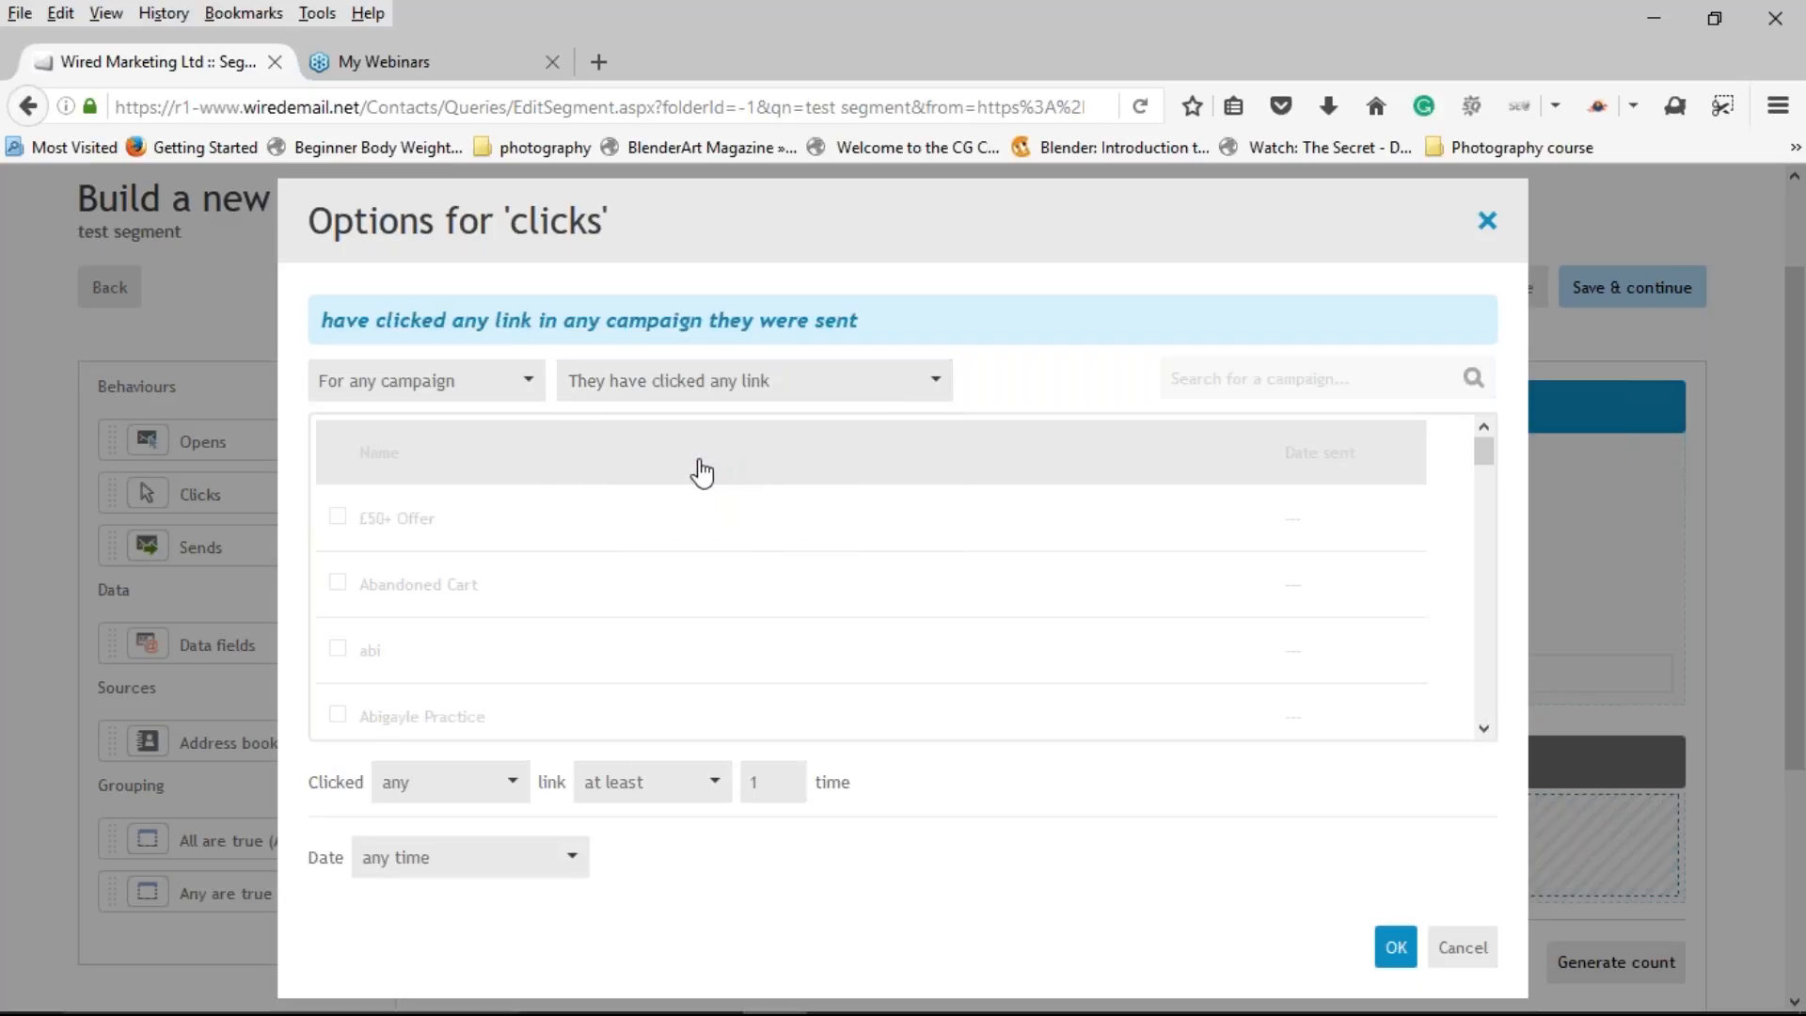
pyautogui.click(759, 789)
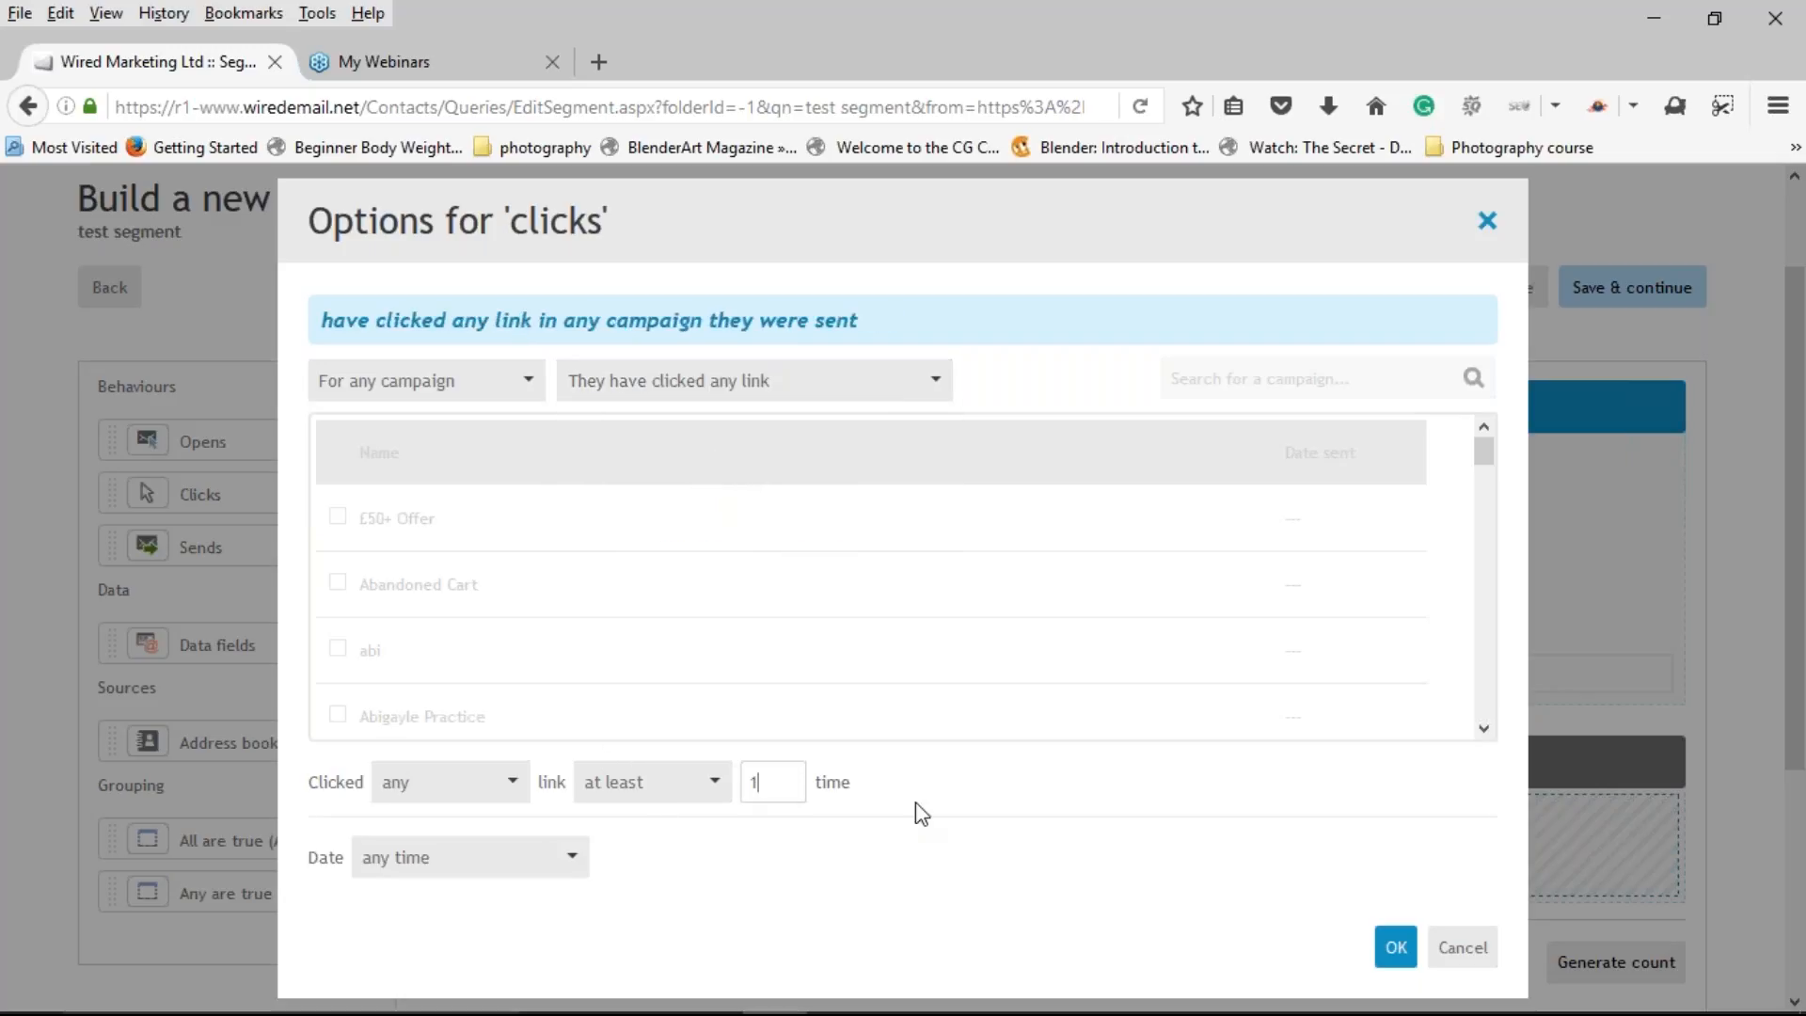
pyautogui.press('BackSpace')
pyautogui.write('2')
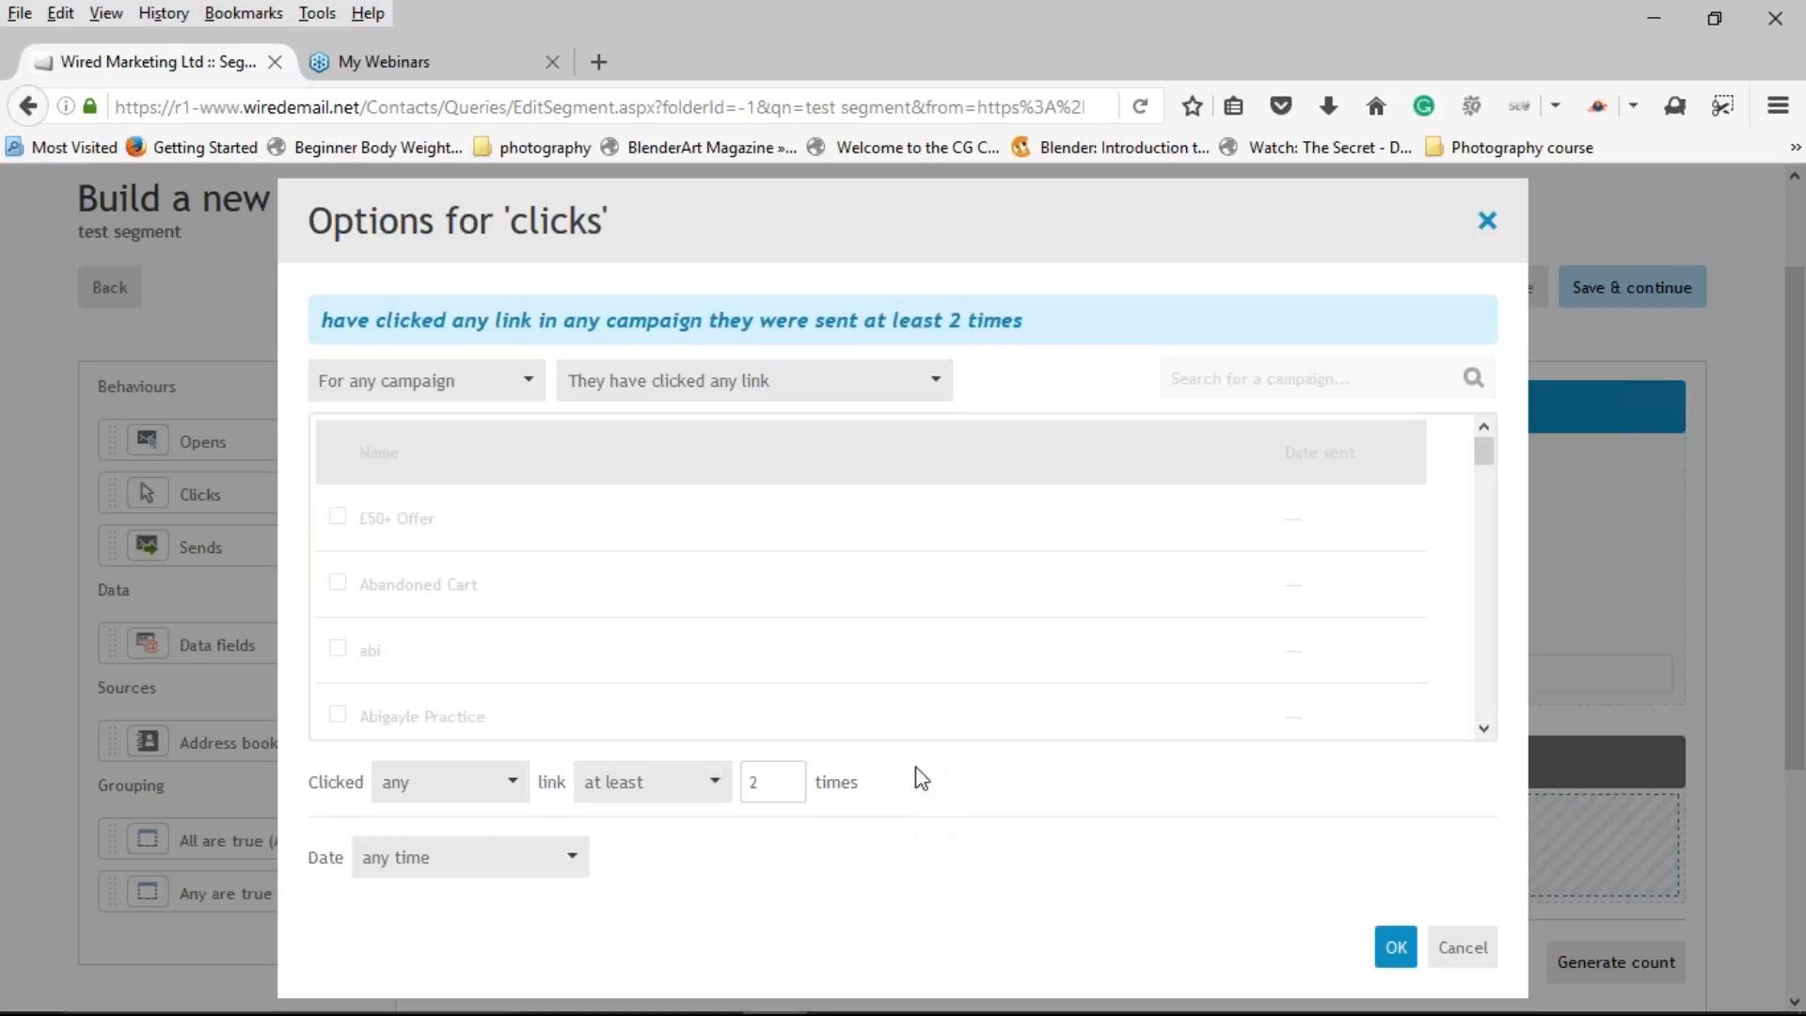
pyautogui.click(1396, 948)
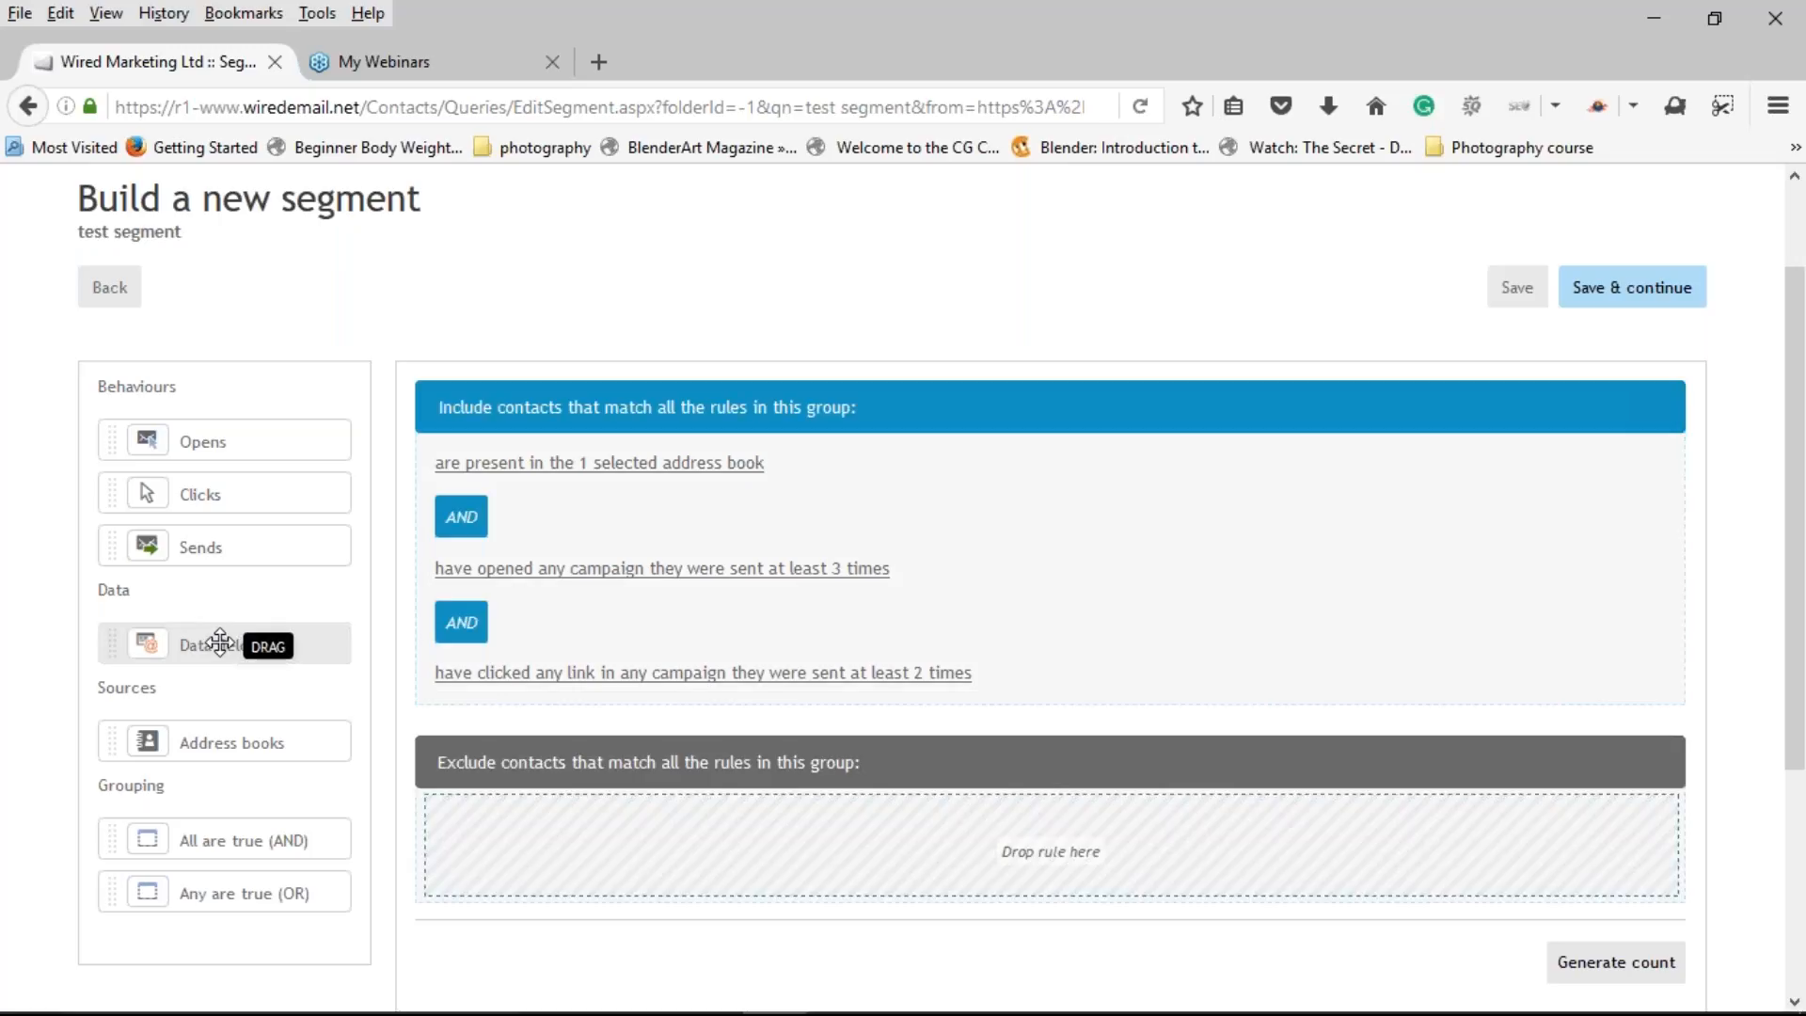
# Step: Add an Exclude rule removing contacts whose FIRSTNAME data field equals a given first name
pyautogui.moveTo(218, 644); pyautogui.dragTo(578, 822)
pyautogui.click(577, 819)
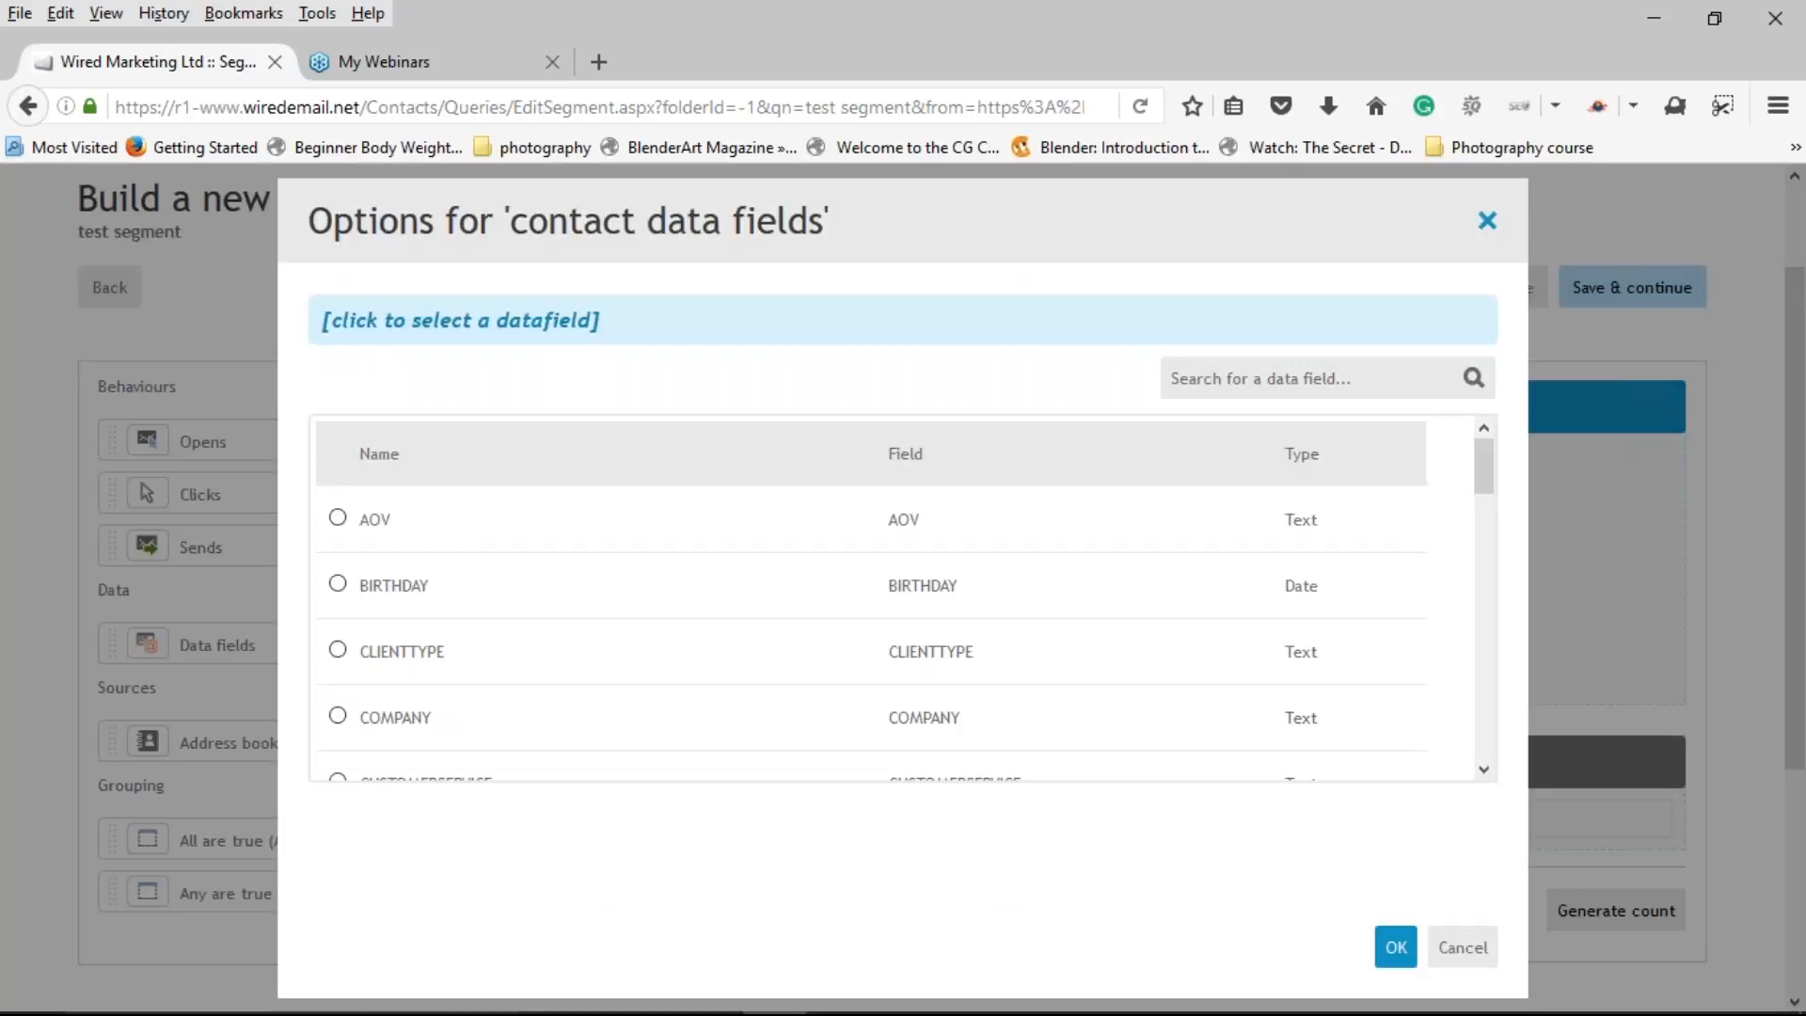
pyautogui.scroll(-3, 574, 613)
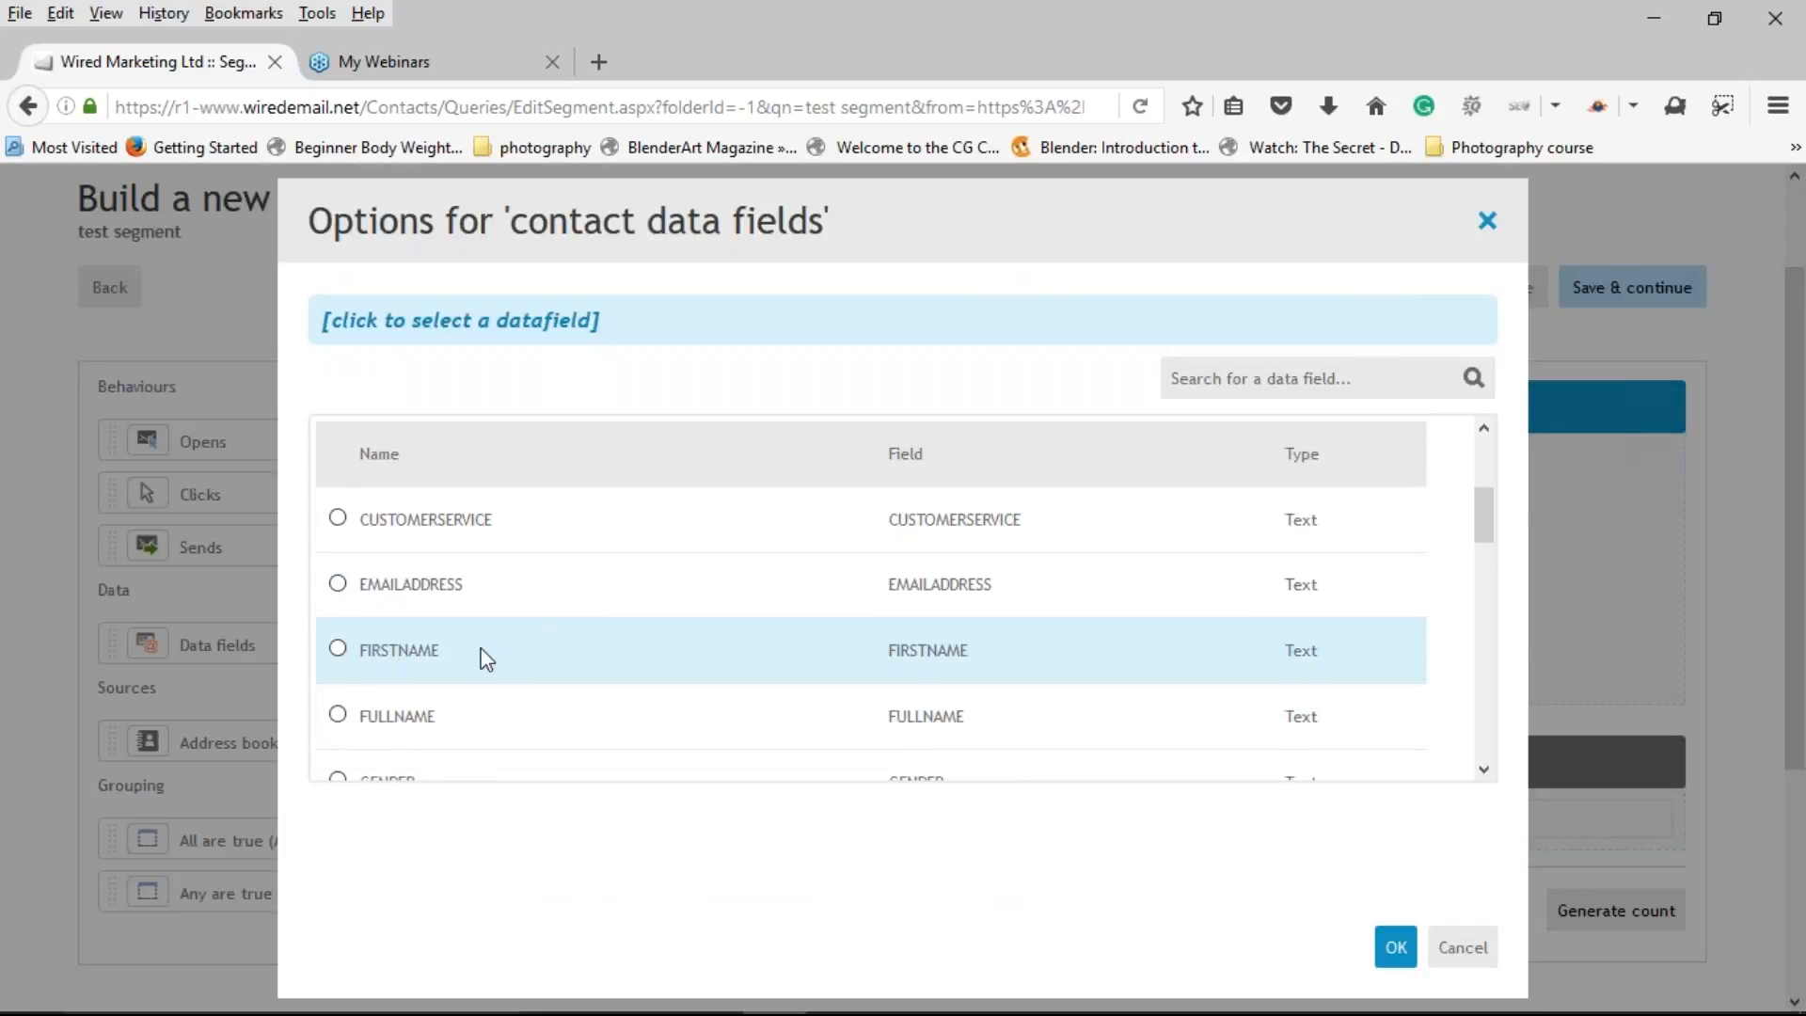
pyautogui.click(419, 649)
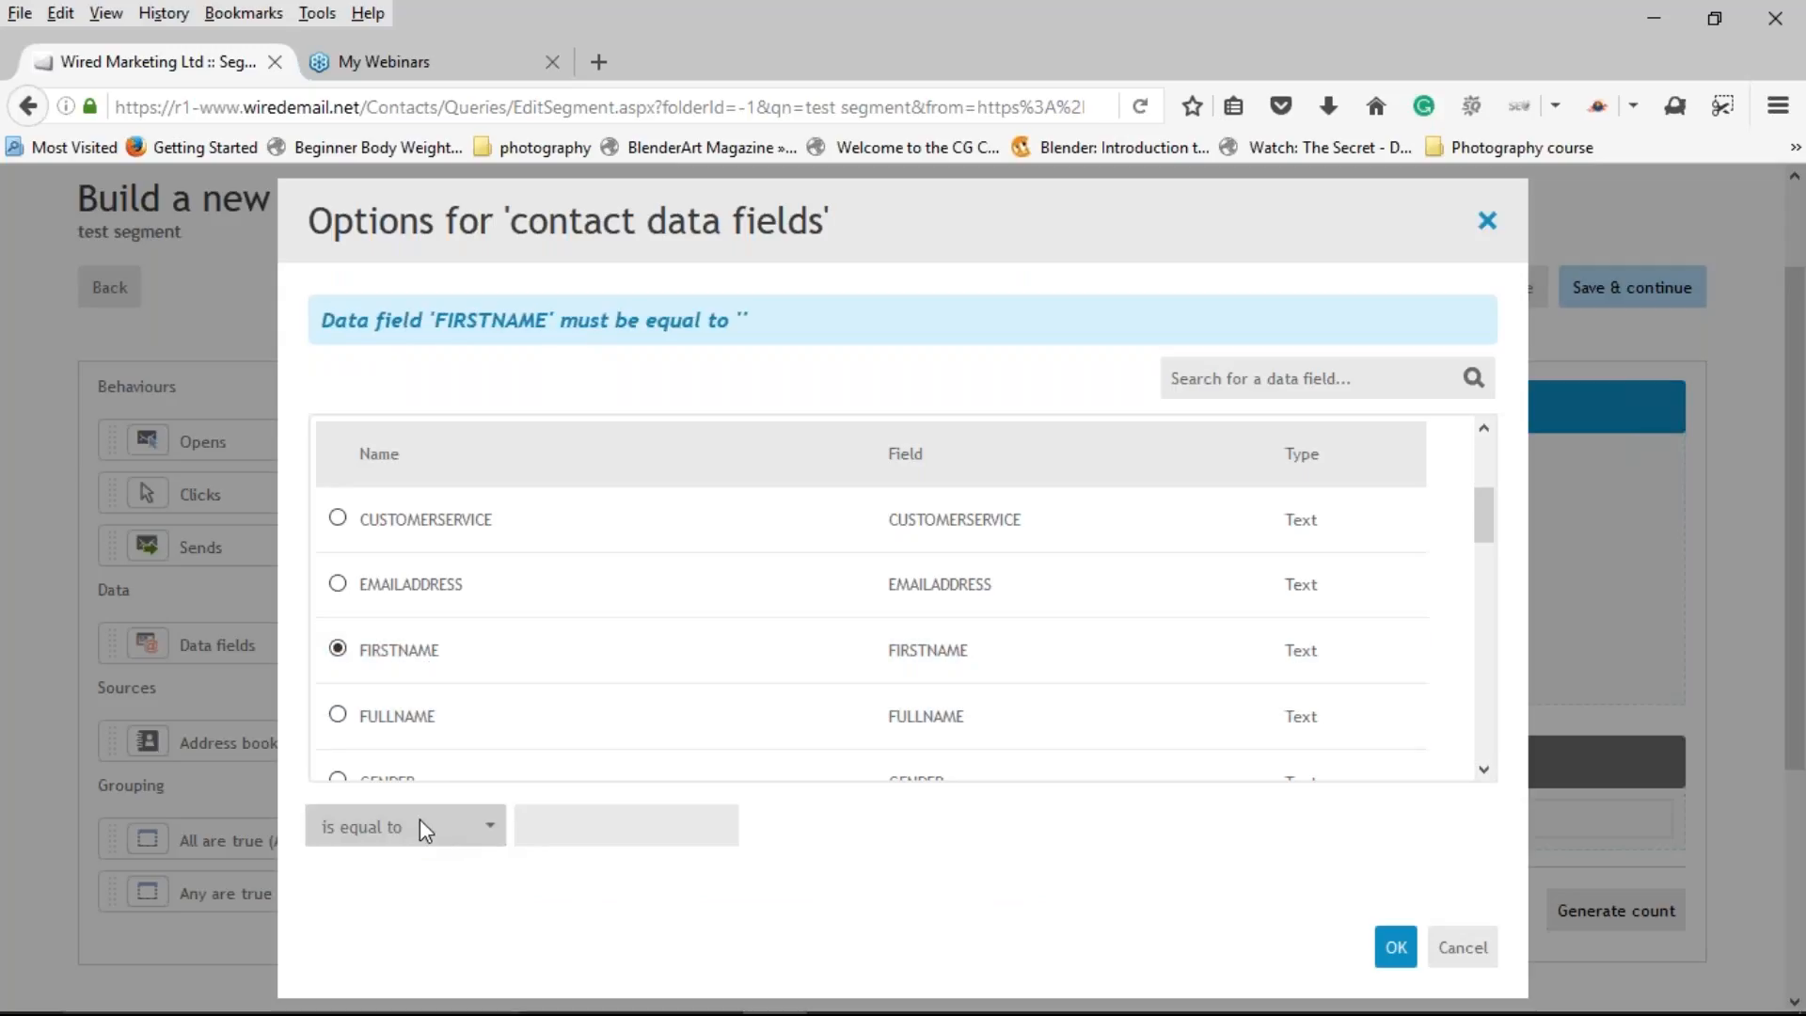
pyautogui.click(531, 828)
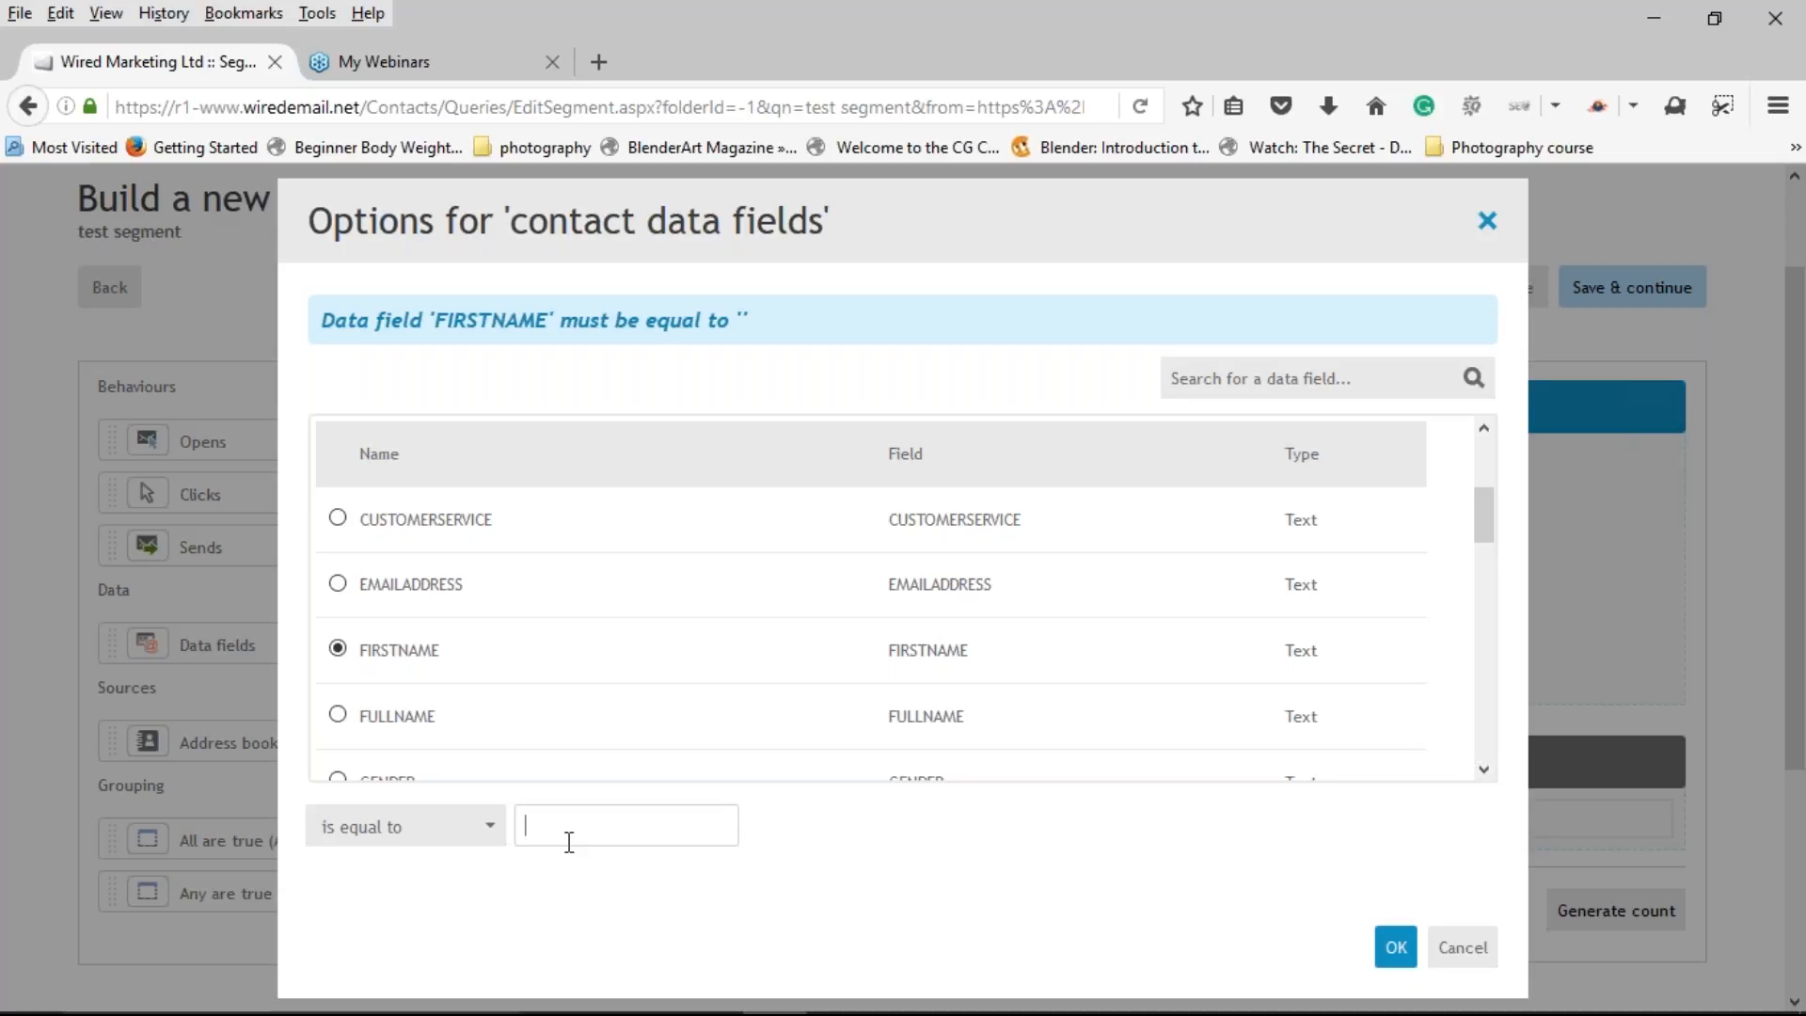
pyautogui.write('Tony')
pyautogui.click(1395, 947)
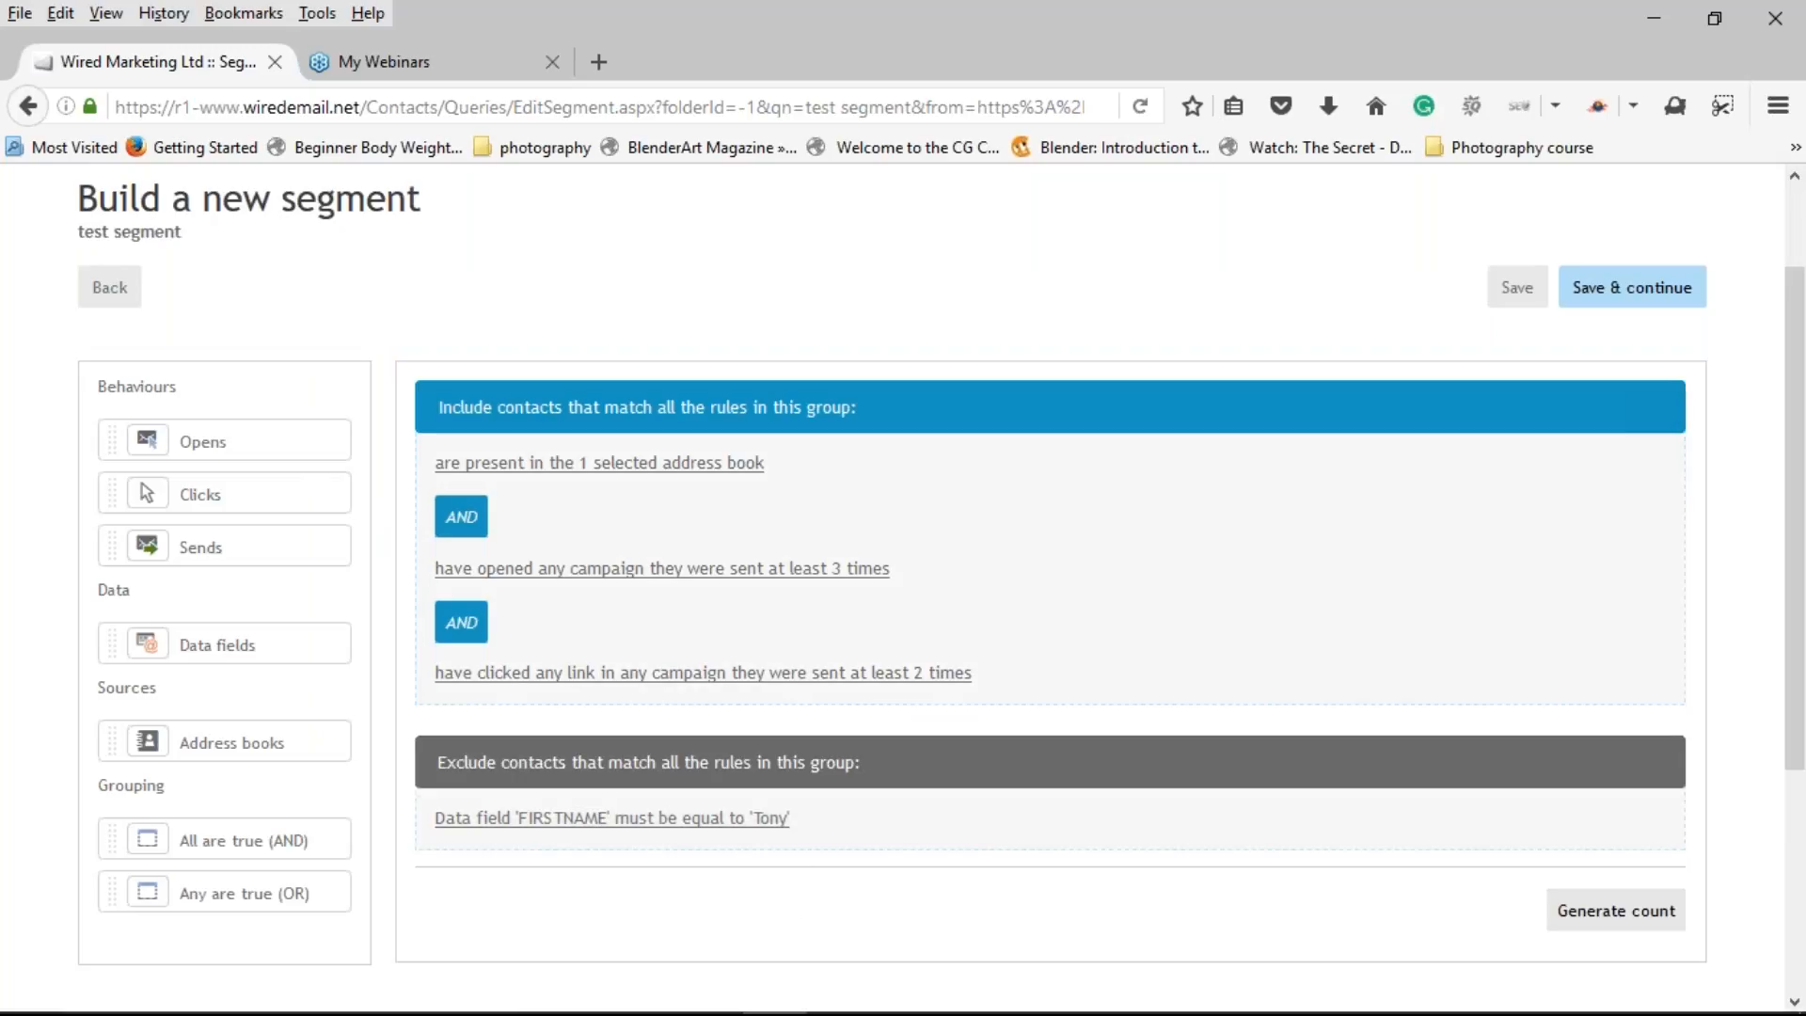
# Step: Save the segment and generate its count, which shows 1 matching contact
pyautogui.click(1585, 899)
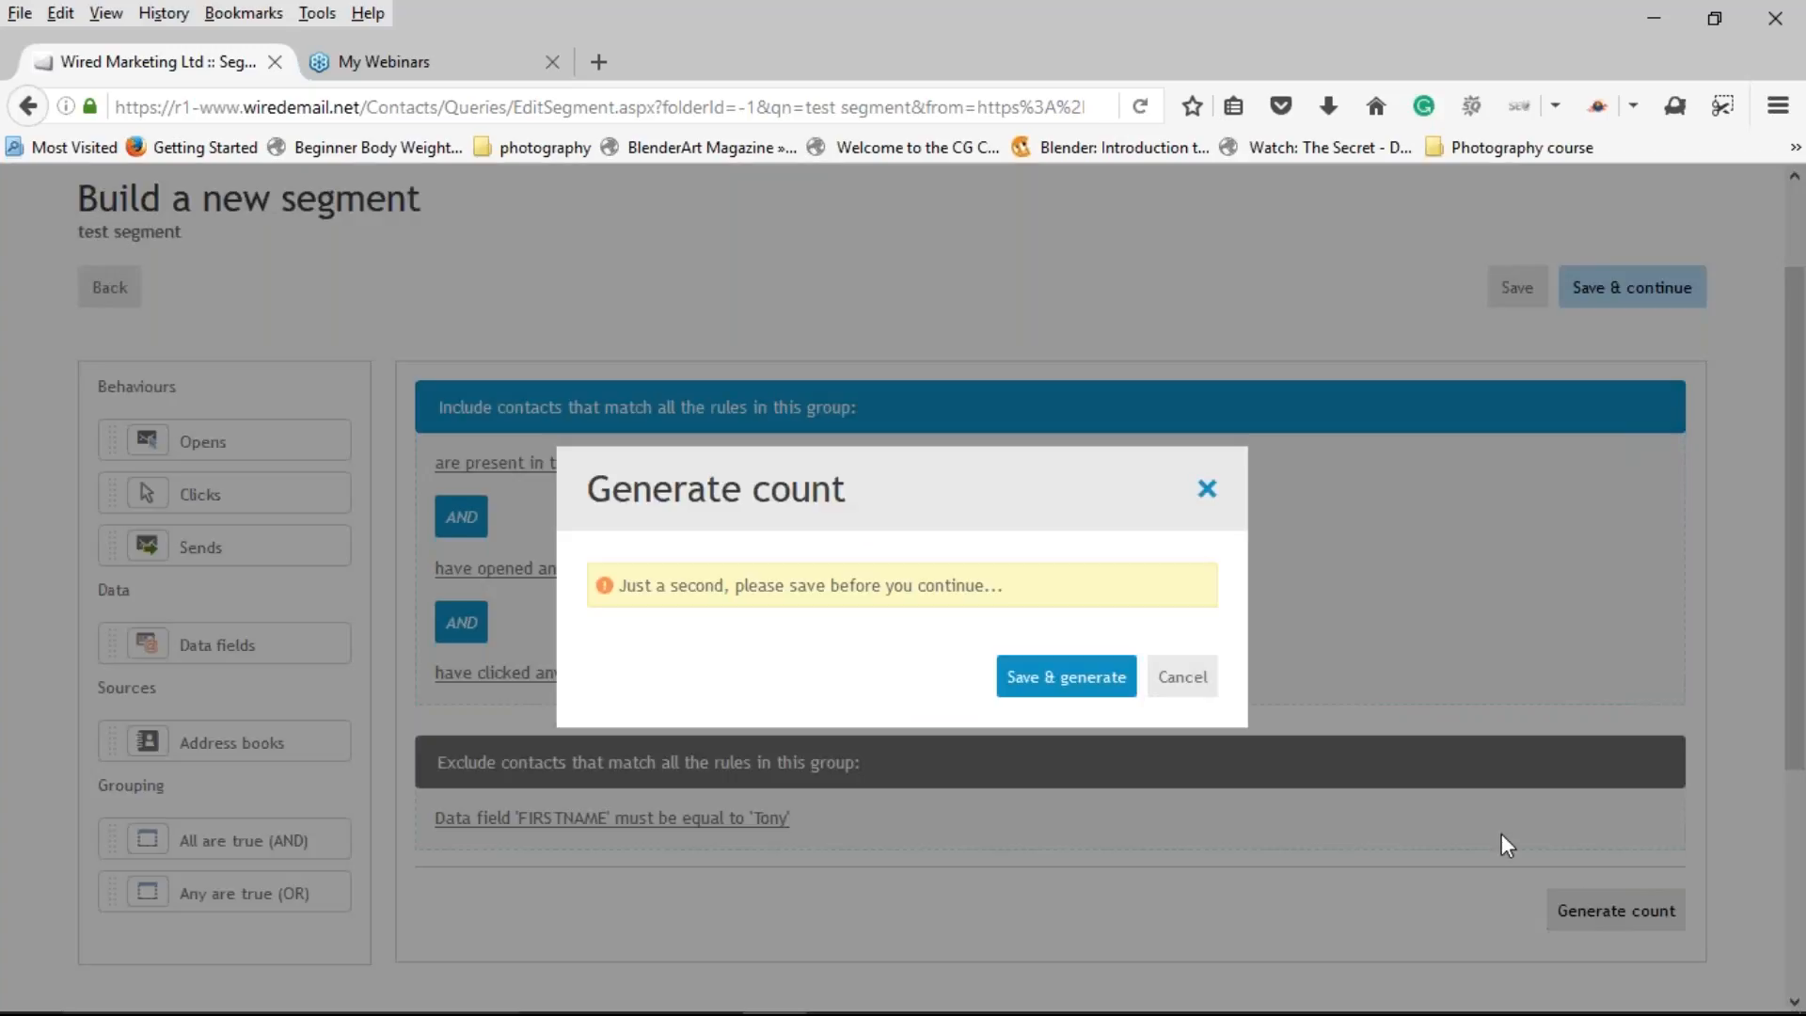
pyautogui.click(1054, 679)
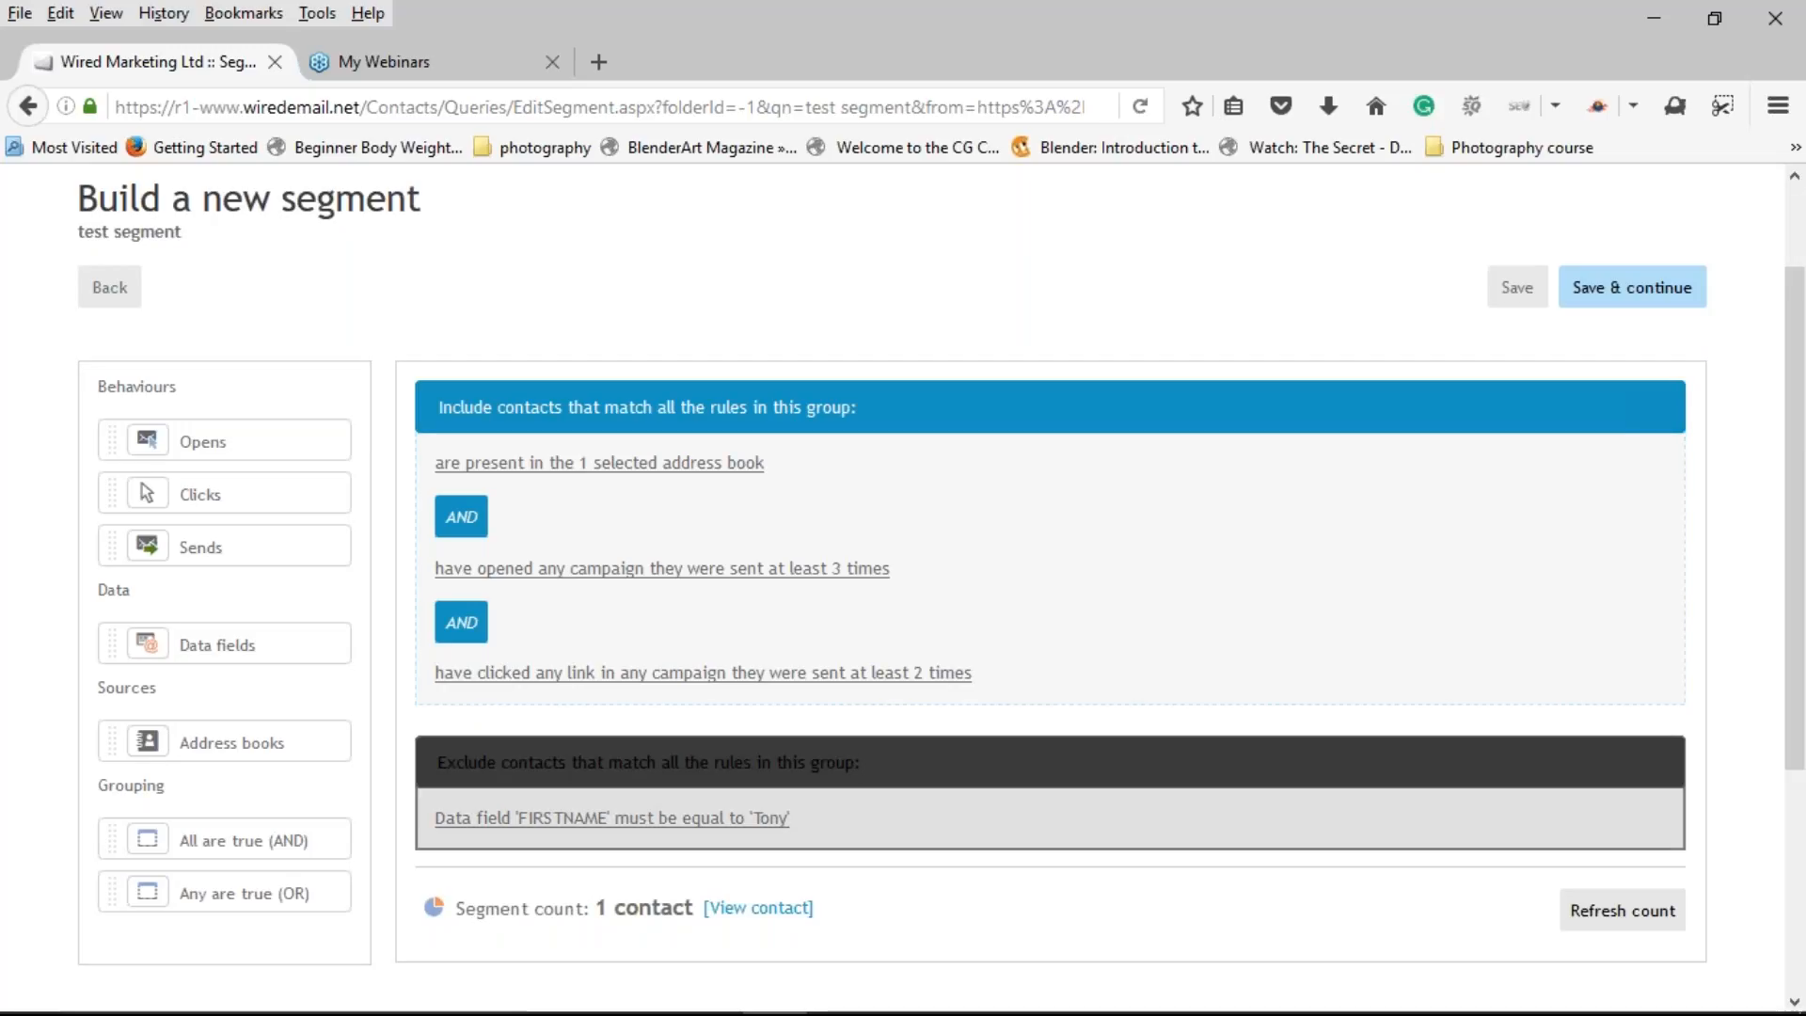
pyautogui.scroll(-1, 1019, 885)
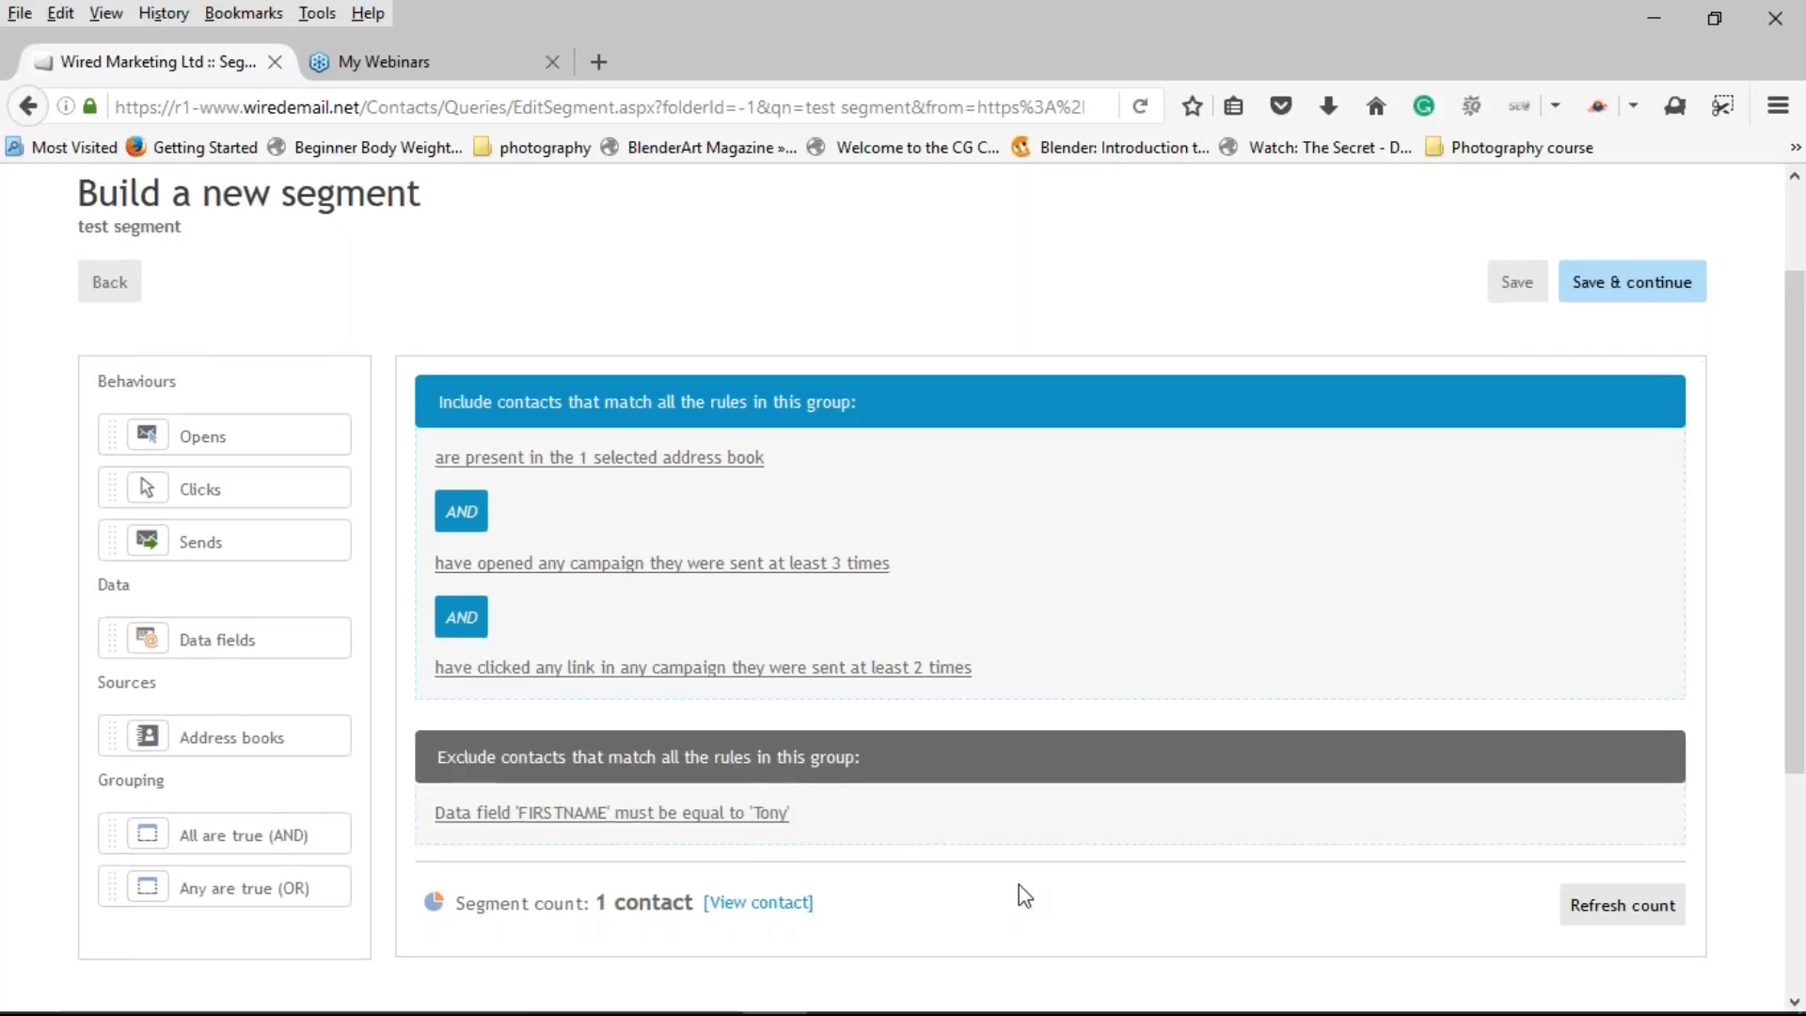
pyautogui.scroll(-1, 1019, 884)
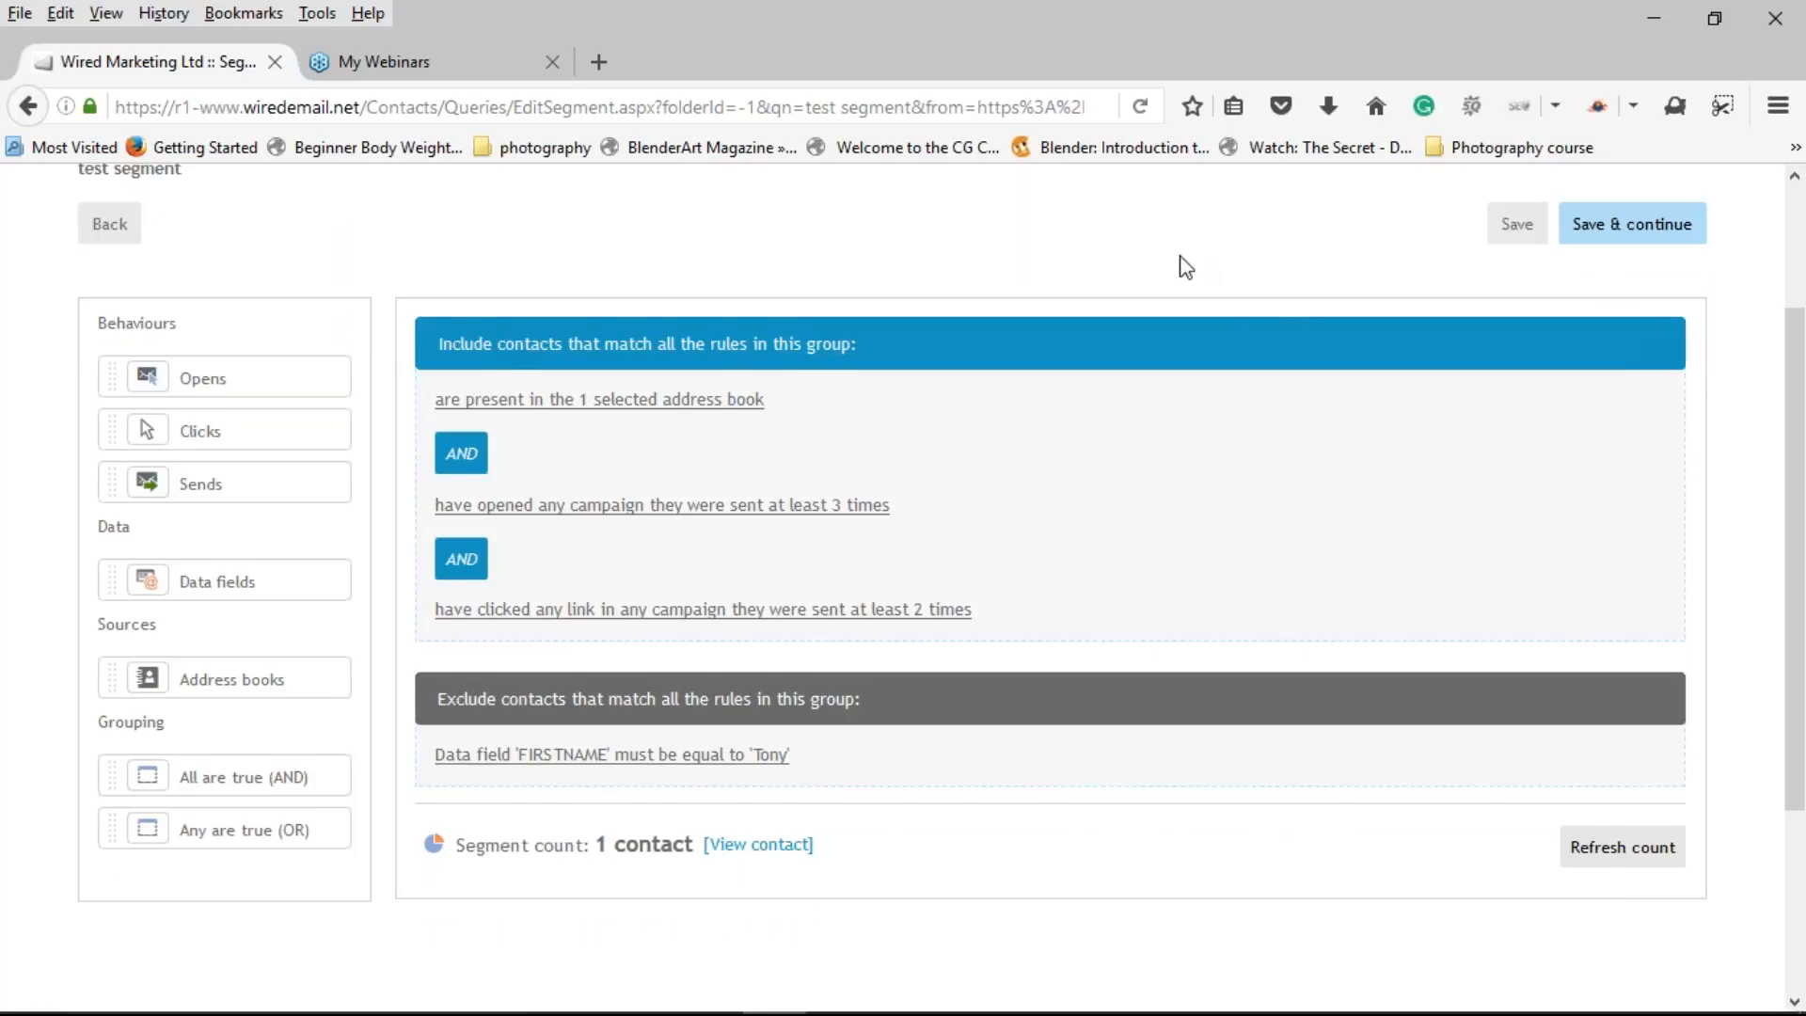
pyautogui.scroll(3, 1261, 325)
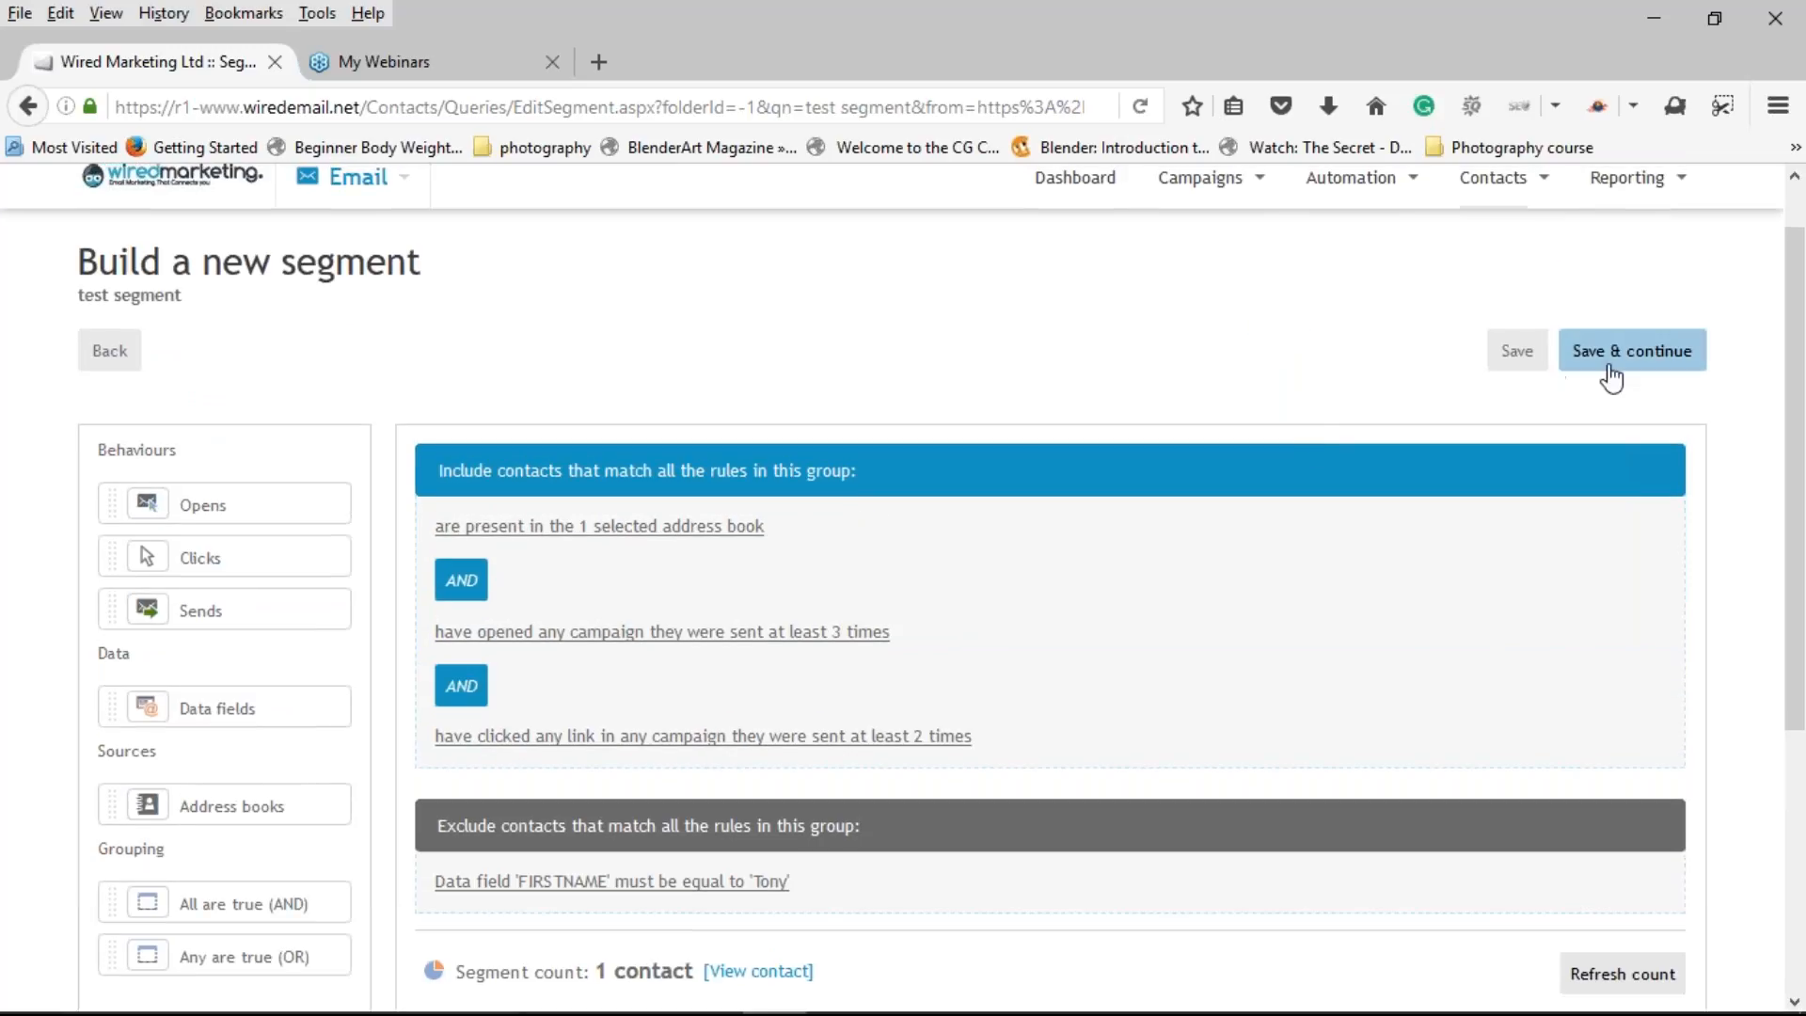
# Step: Save and continue, then page through My segments to find 'test segment' with count 1
pyautogui.click(1611, 367)
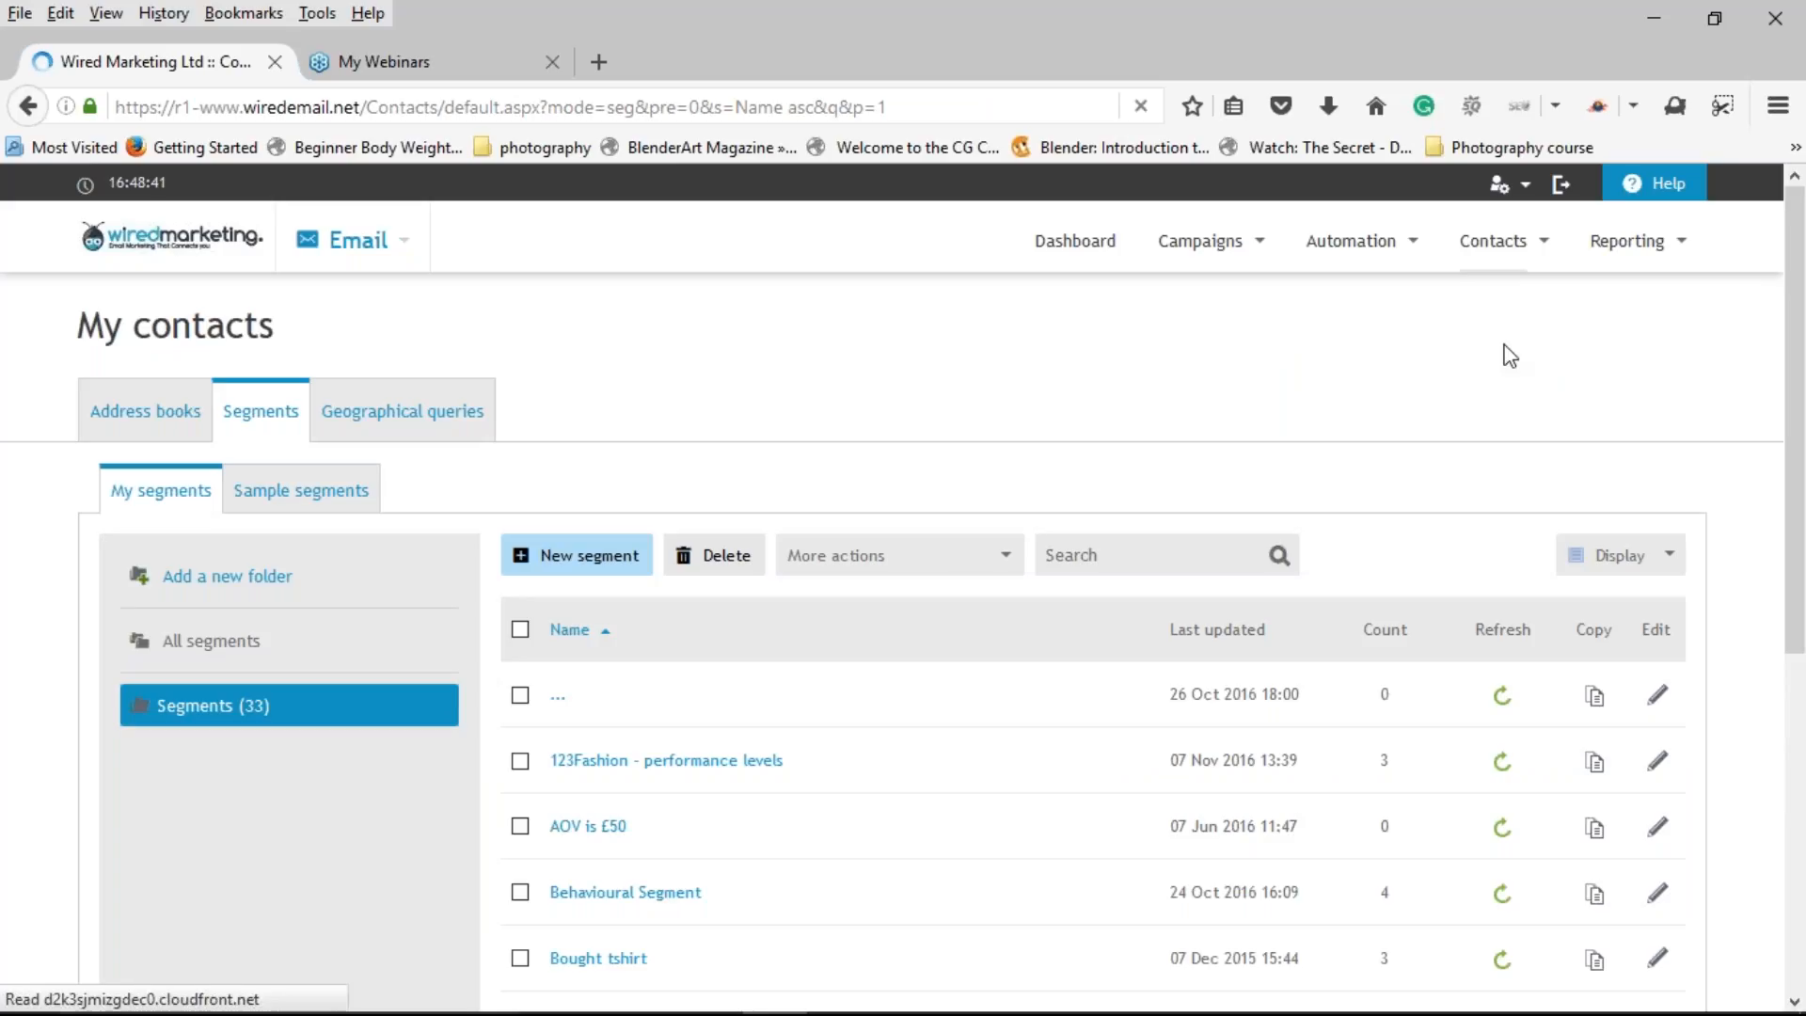
pyautogui.scroll(-3, 1505, 355)
pyautogui.scroll(-2, 1116, 476)
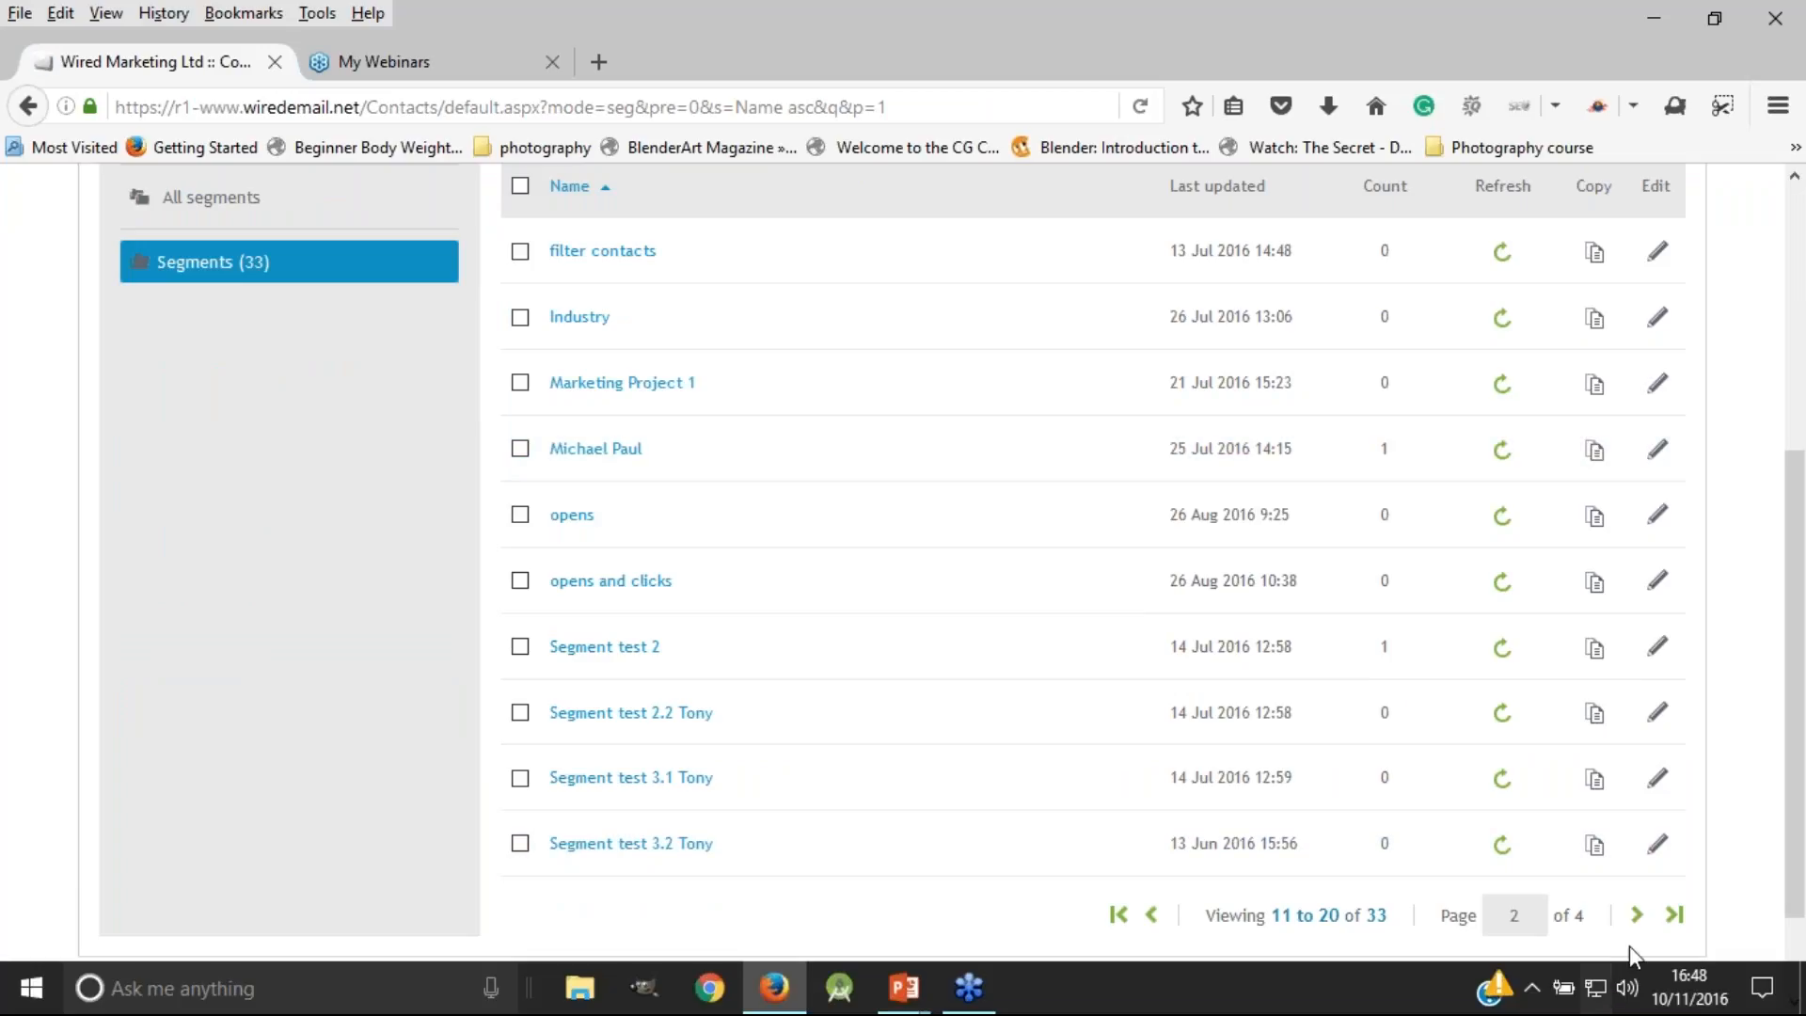
pyautogui.click(1637, 915)
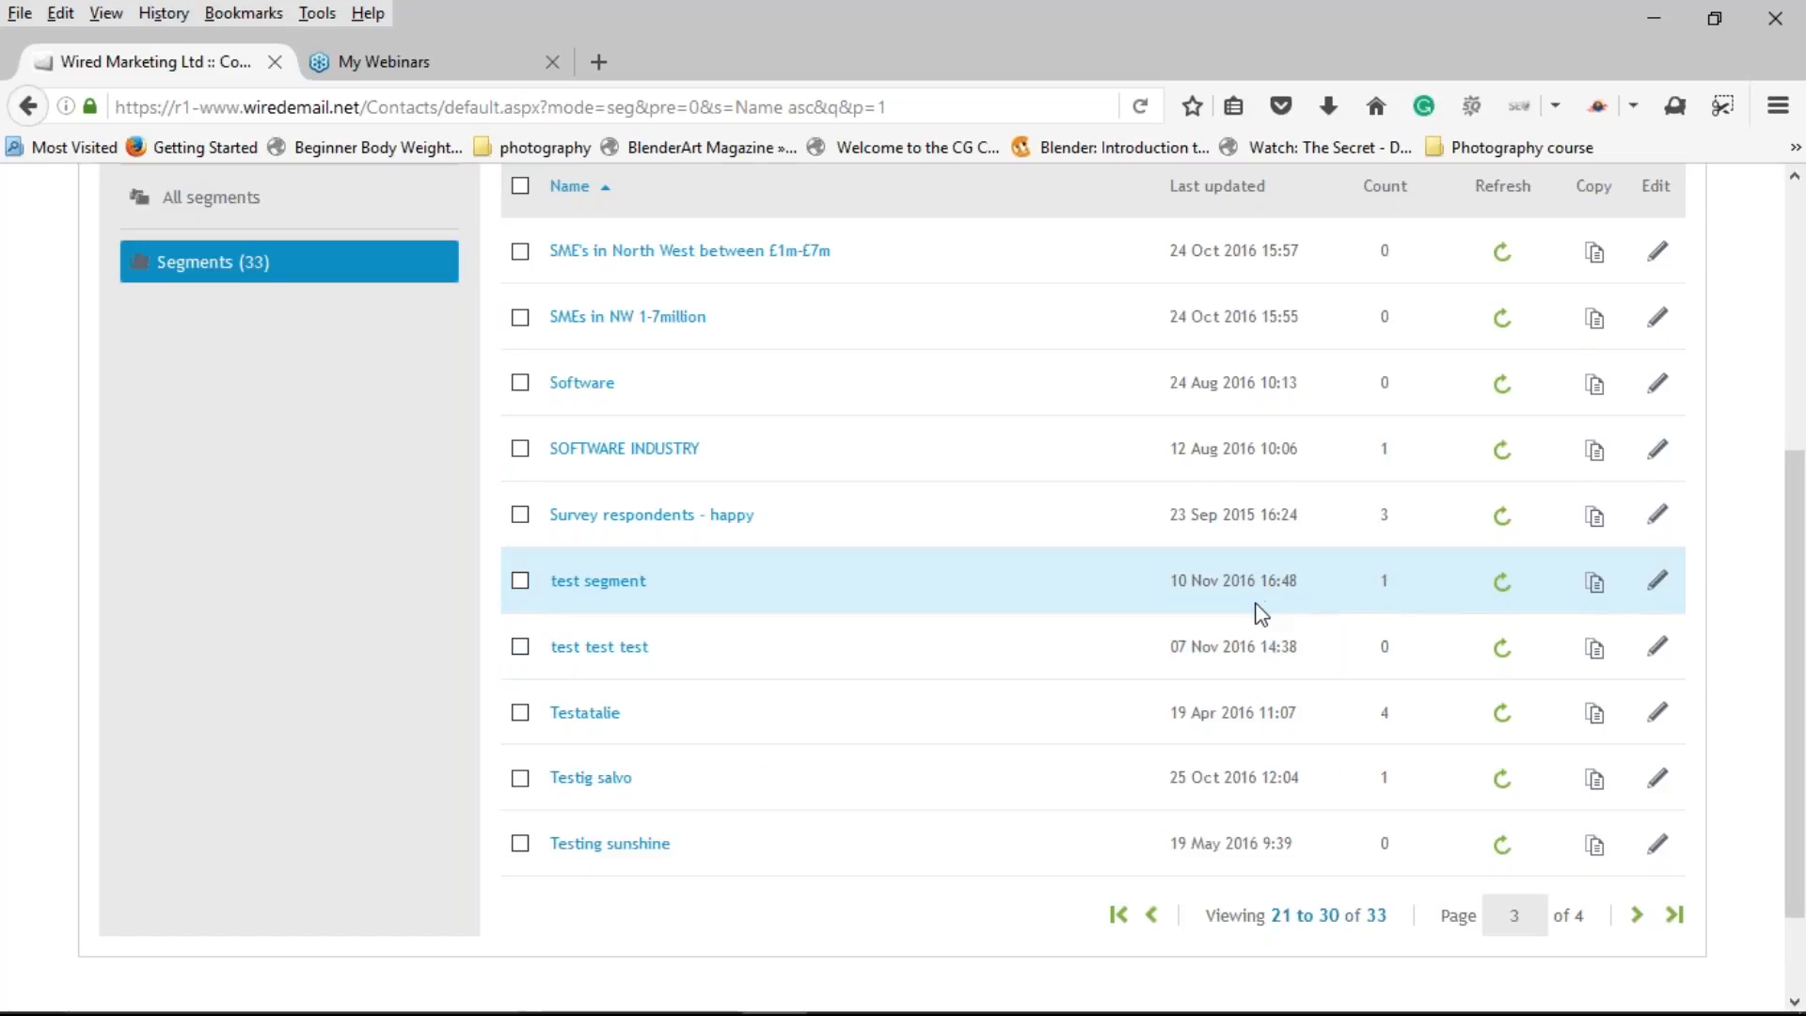
pyautogui.scroll(5, 1262, 613)
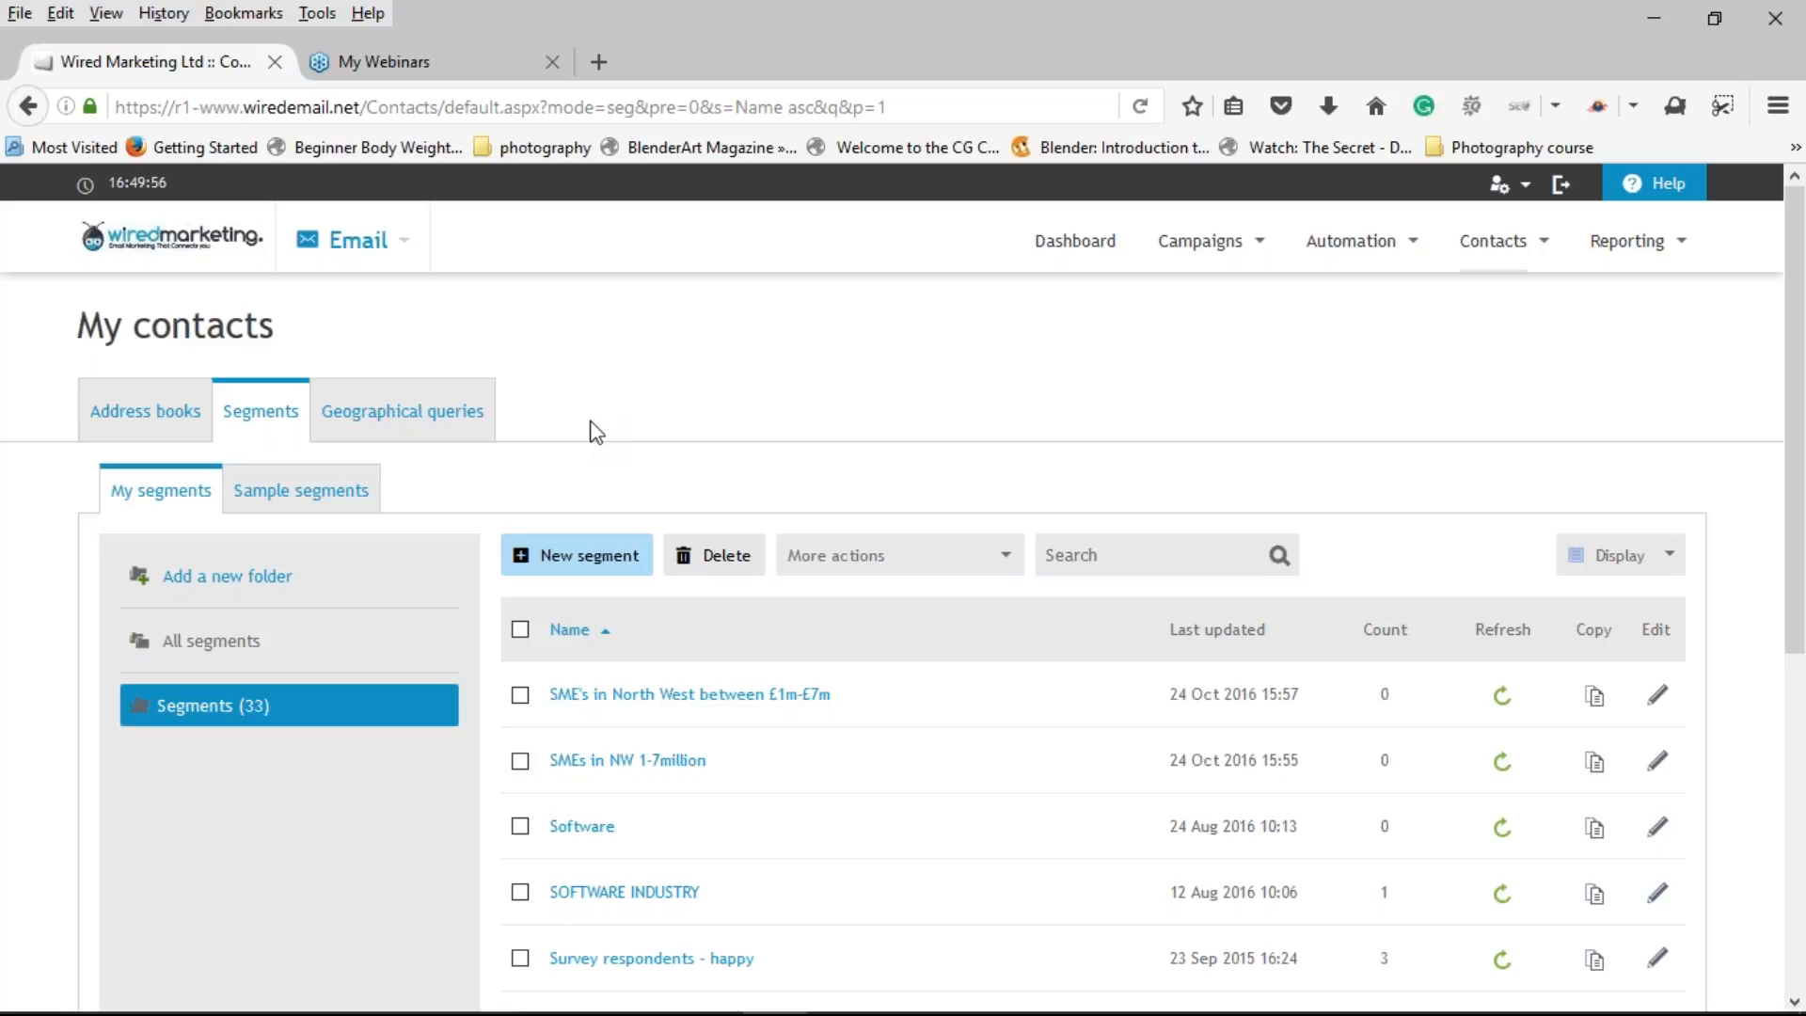
# Step: Scroll the My contacts page, then switch to the Geographical queries tab
pyautogui.scroll(-1, 908, 649)
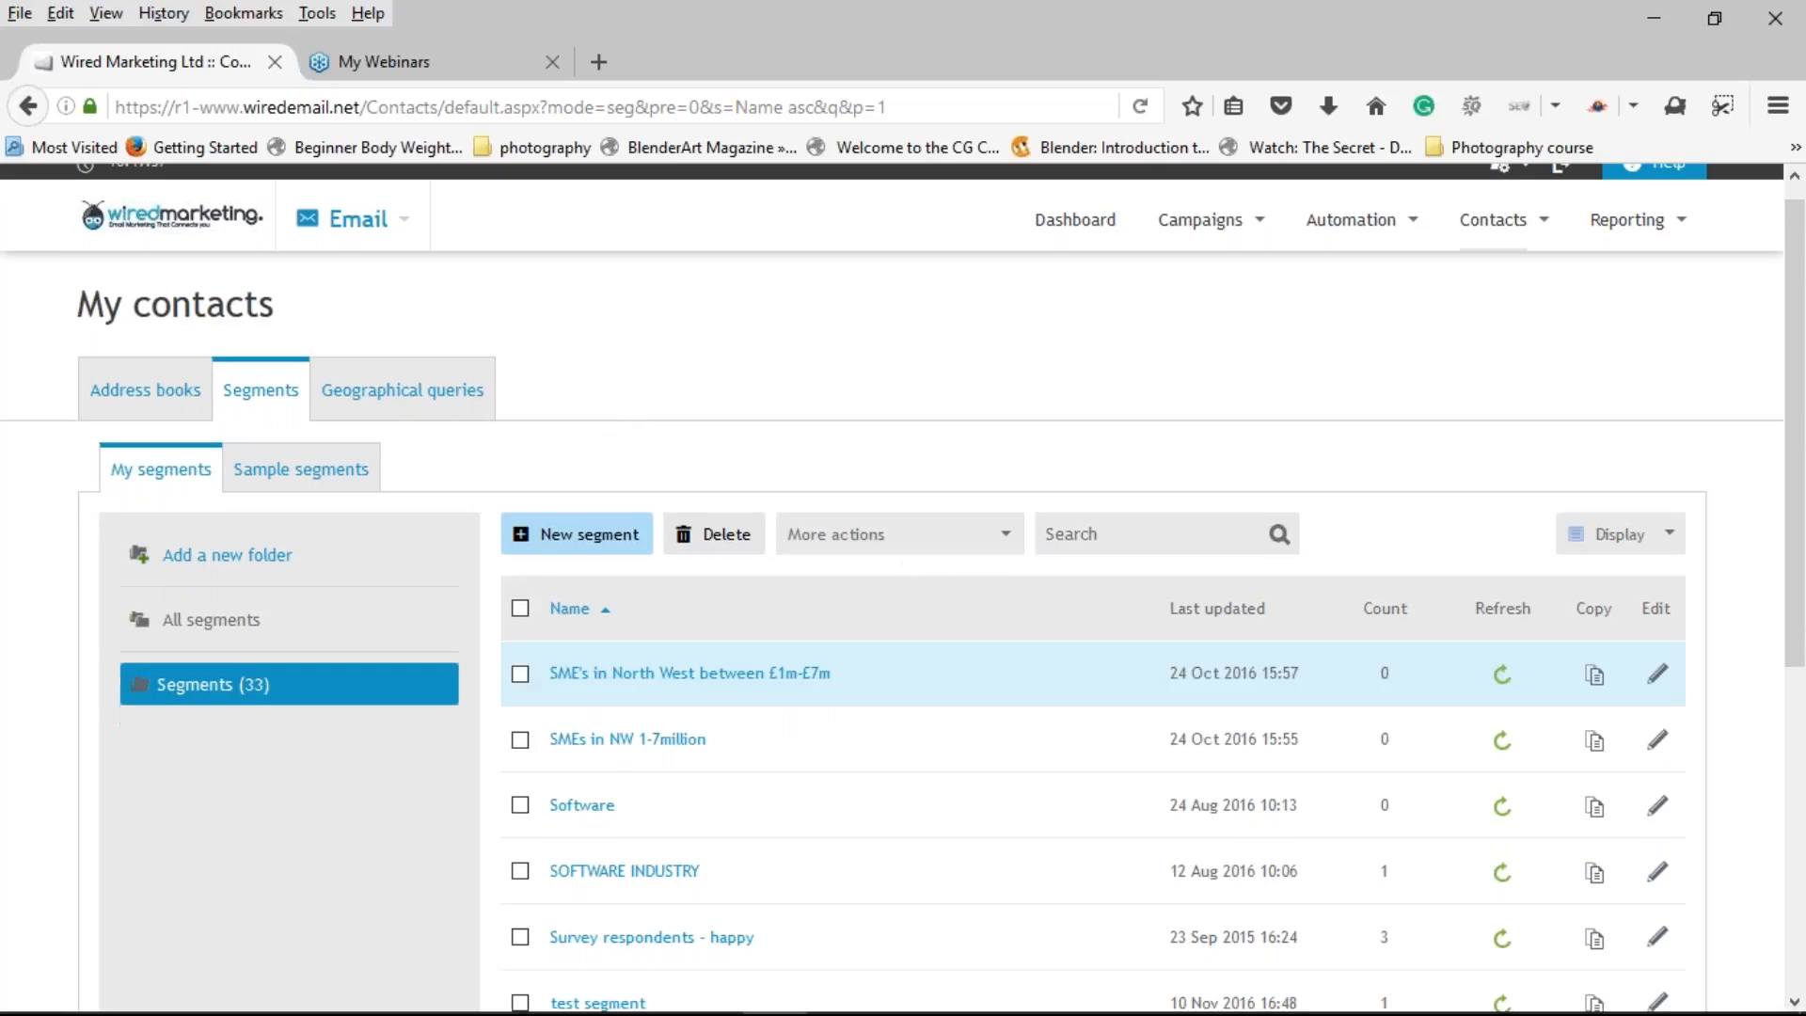
pyautogui.scroll(-3, 1374, 846)
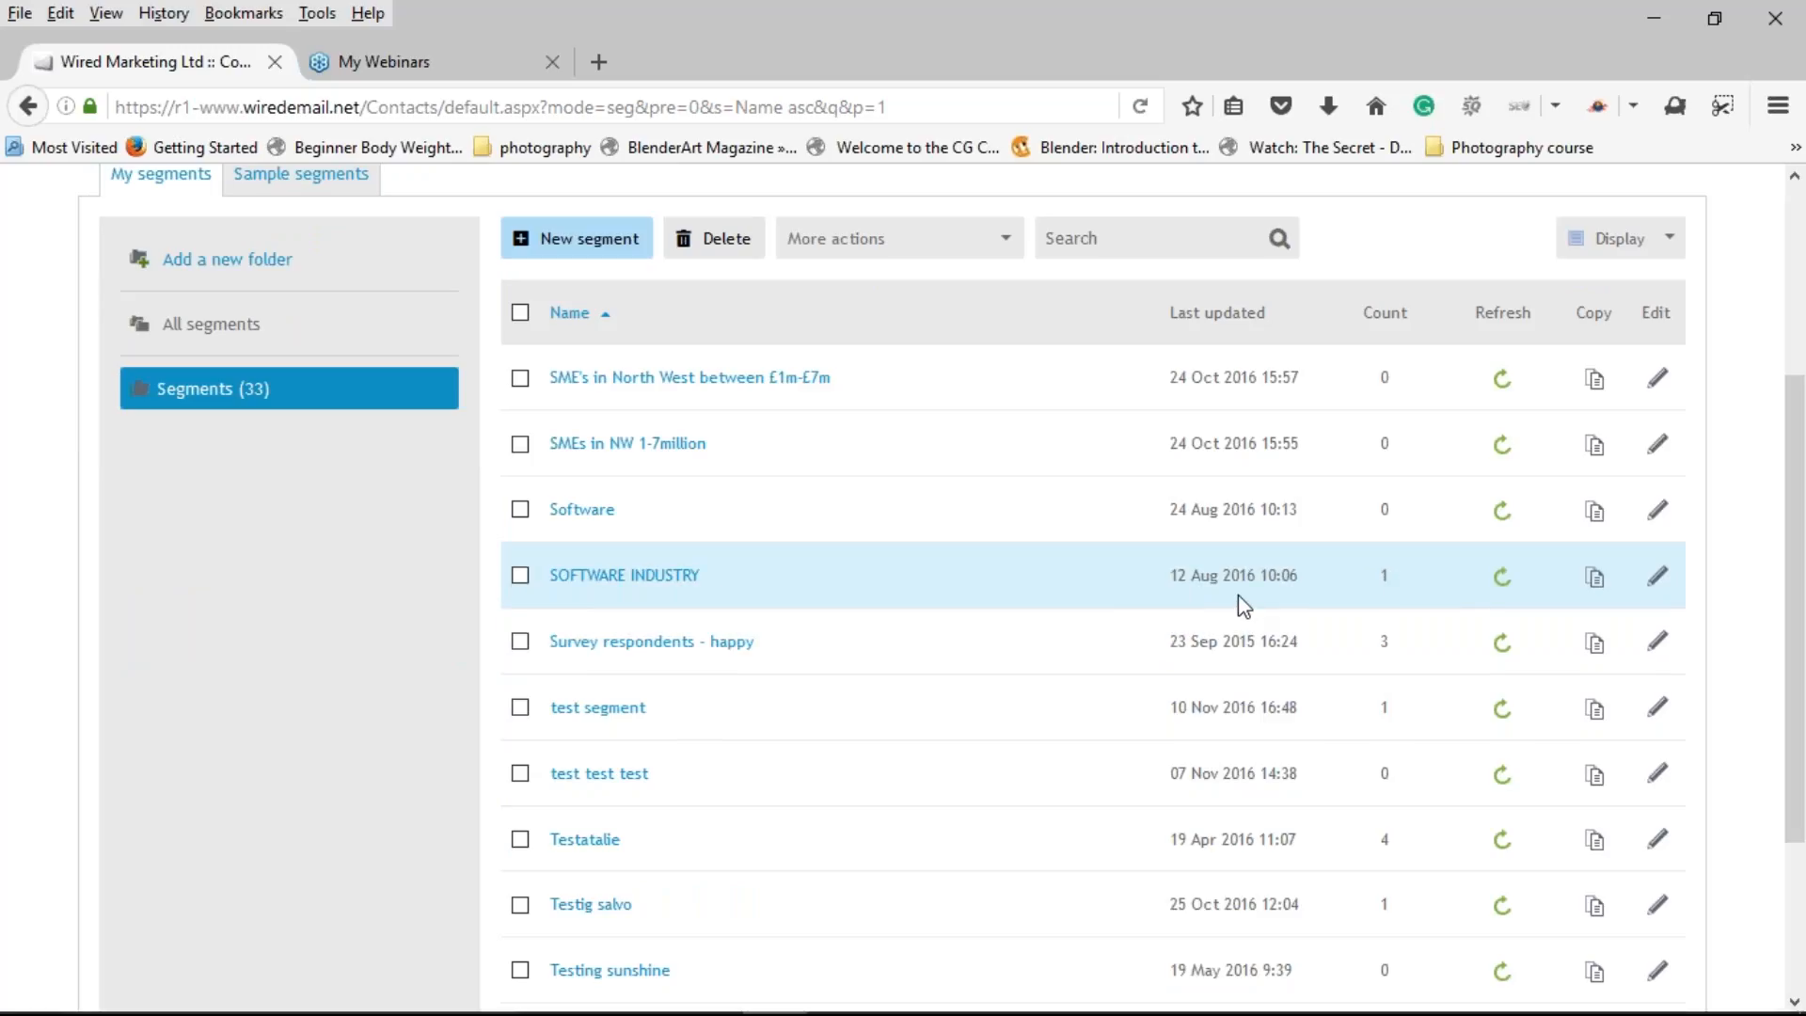
pyautogui.scroll(1, 1238, 597)
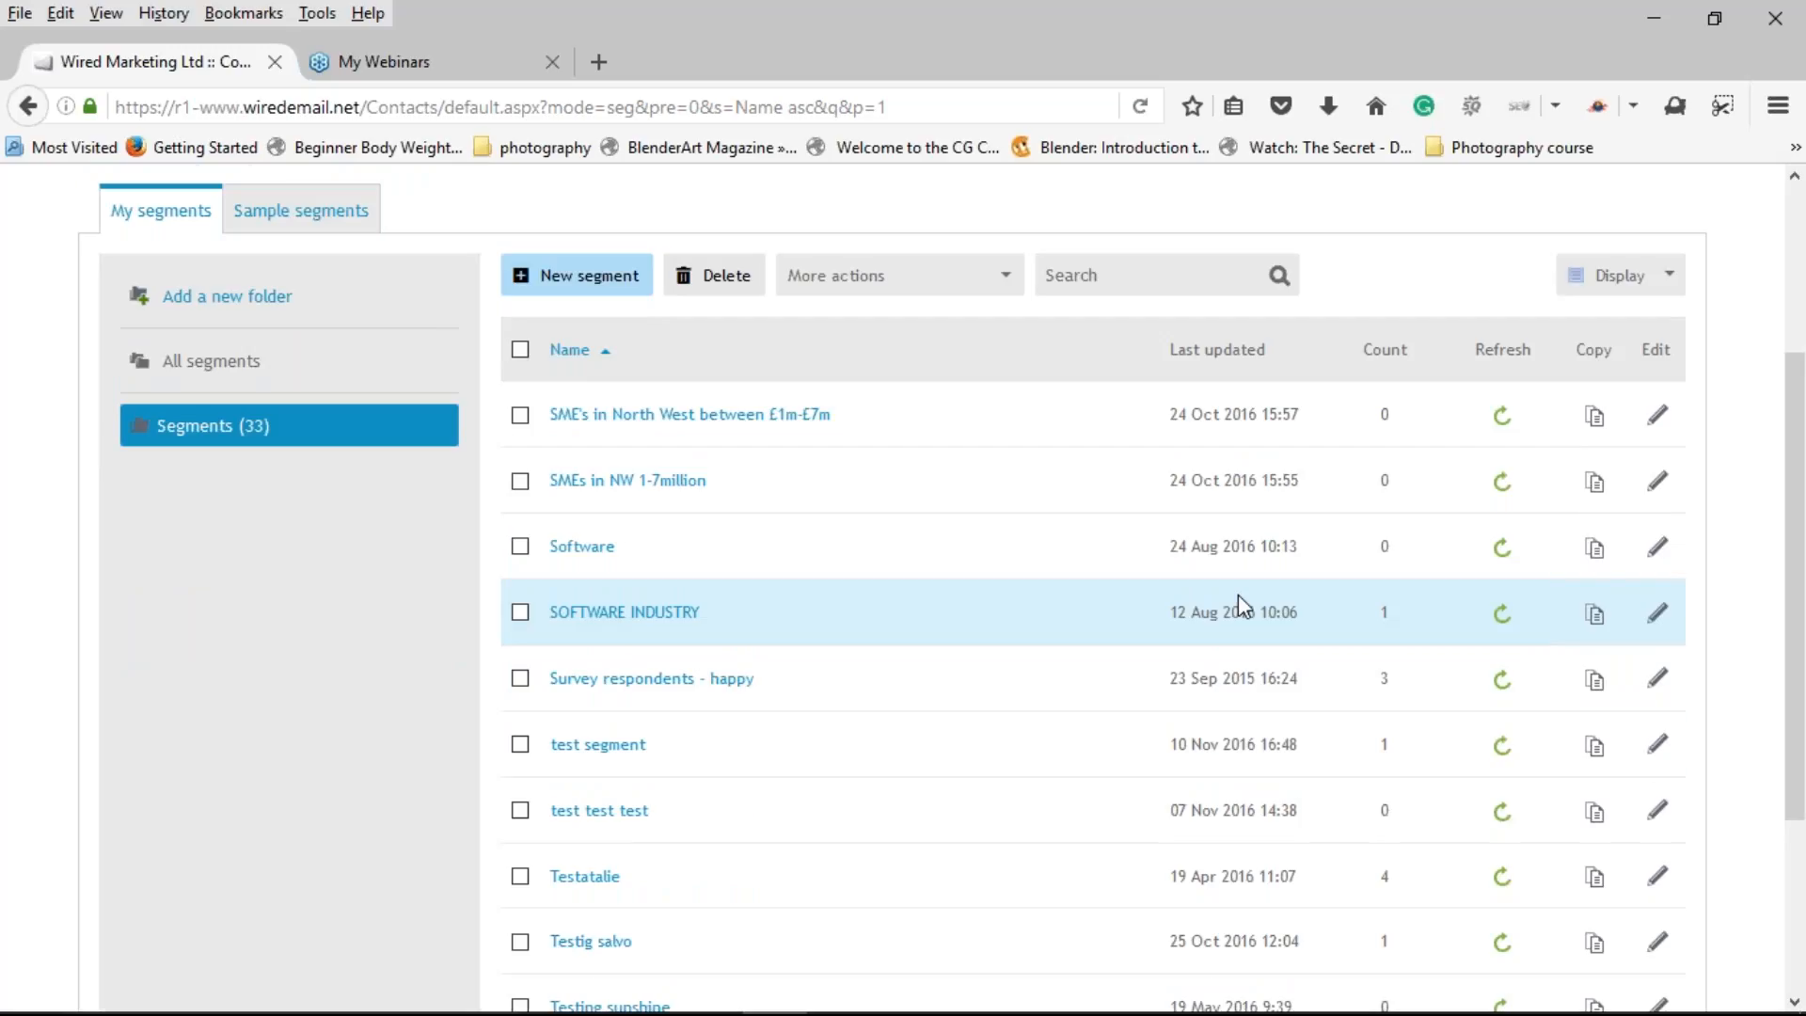
pyautogui.scroll(3, 1238, 595)
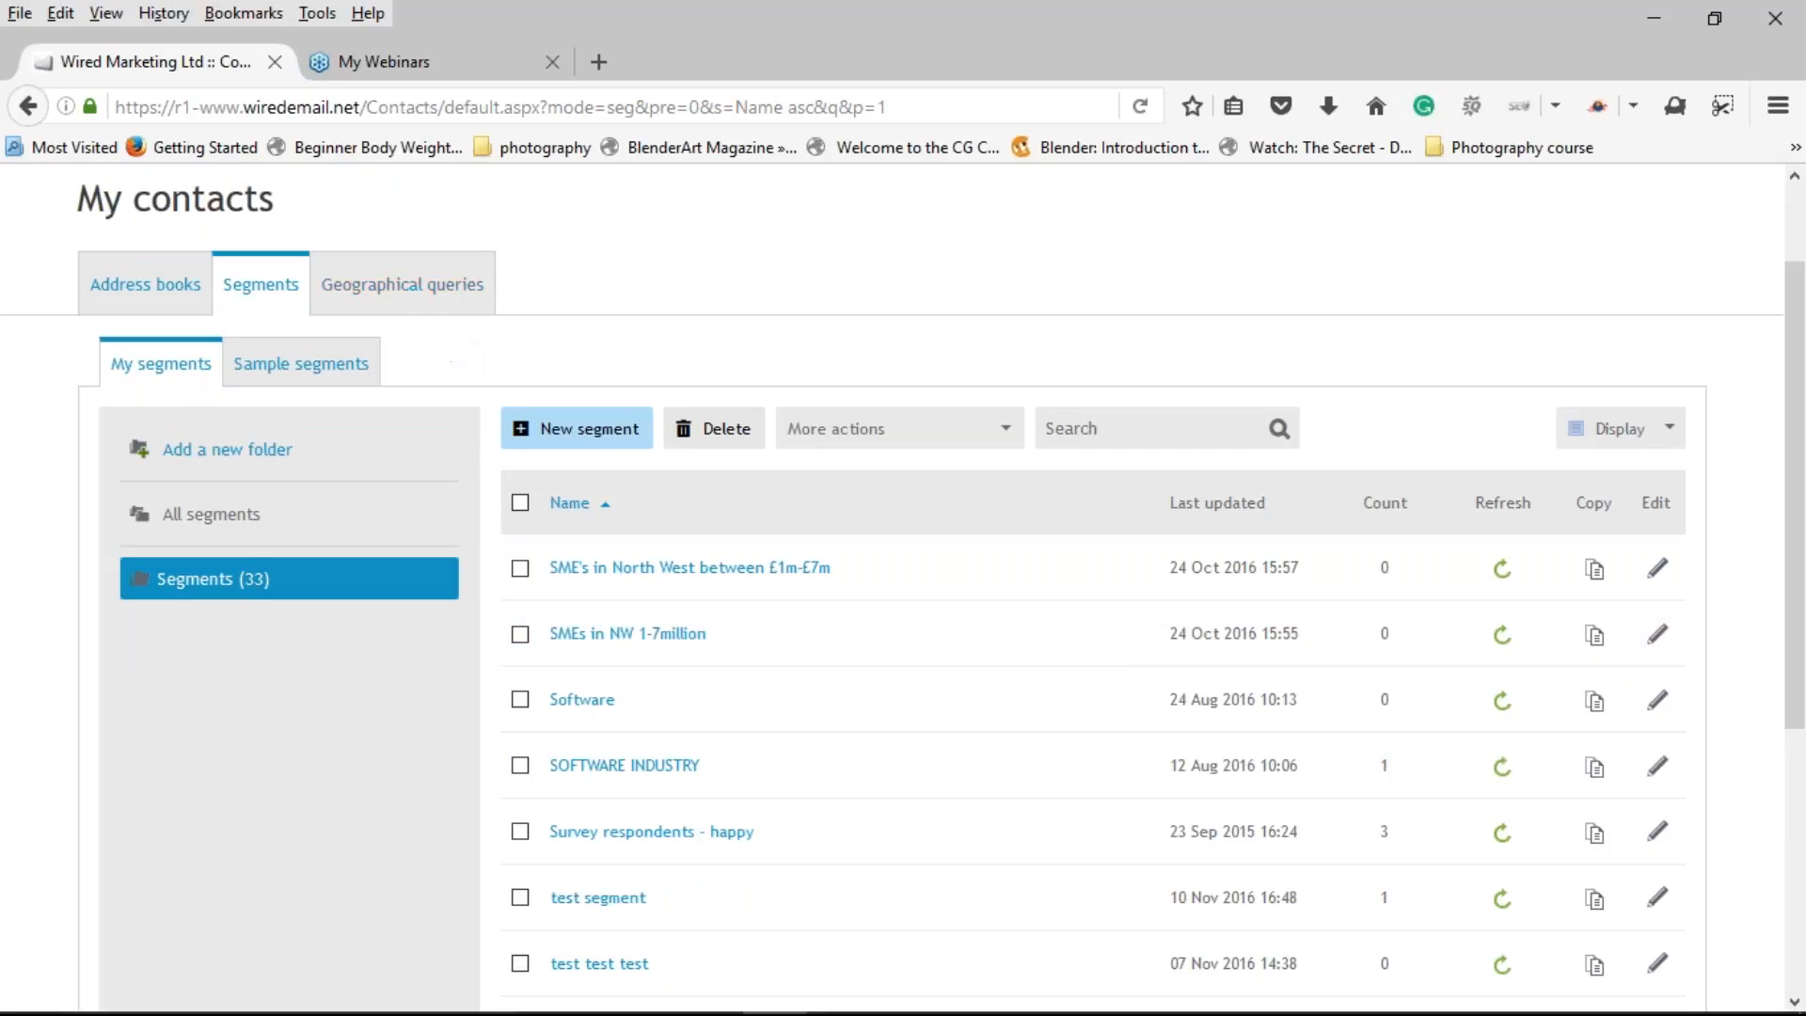
pyautogui.click(426, 294)
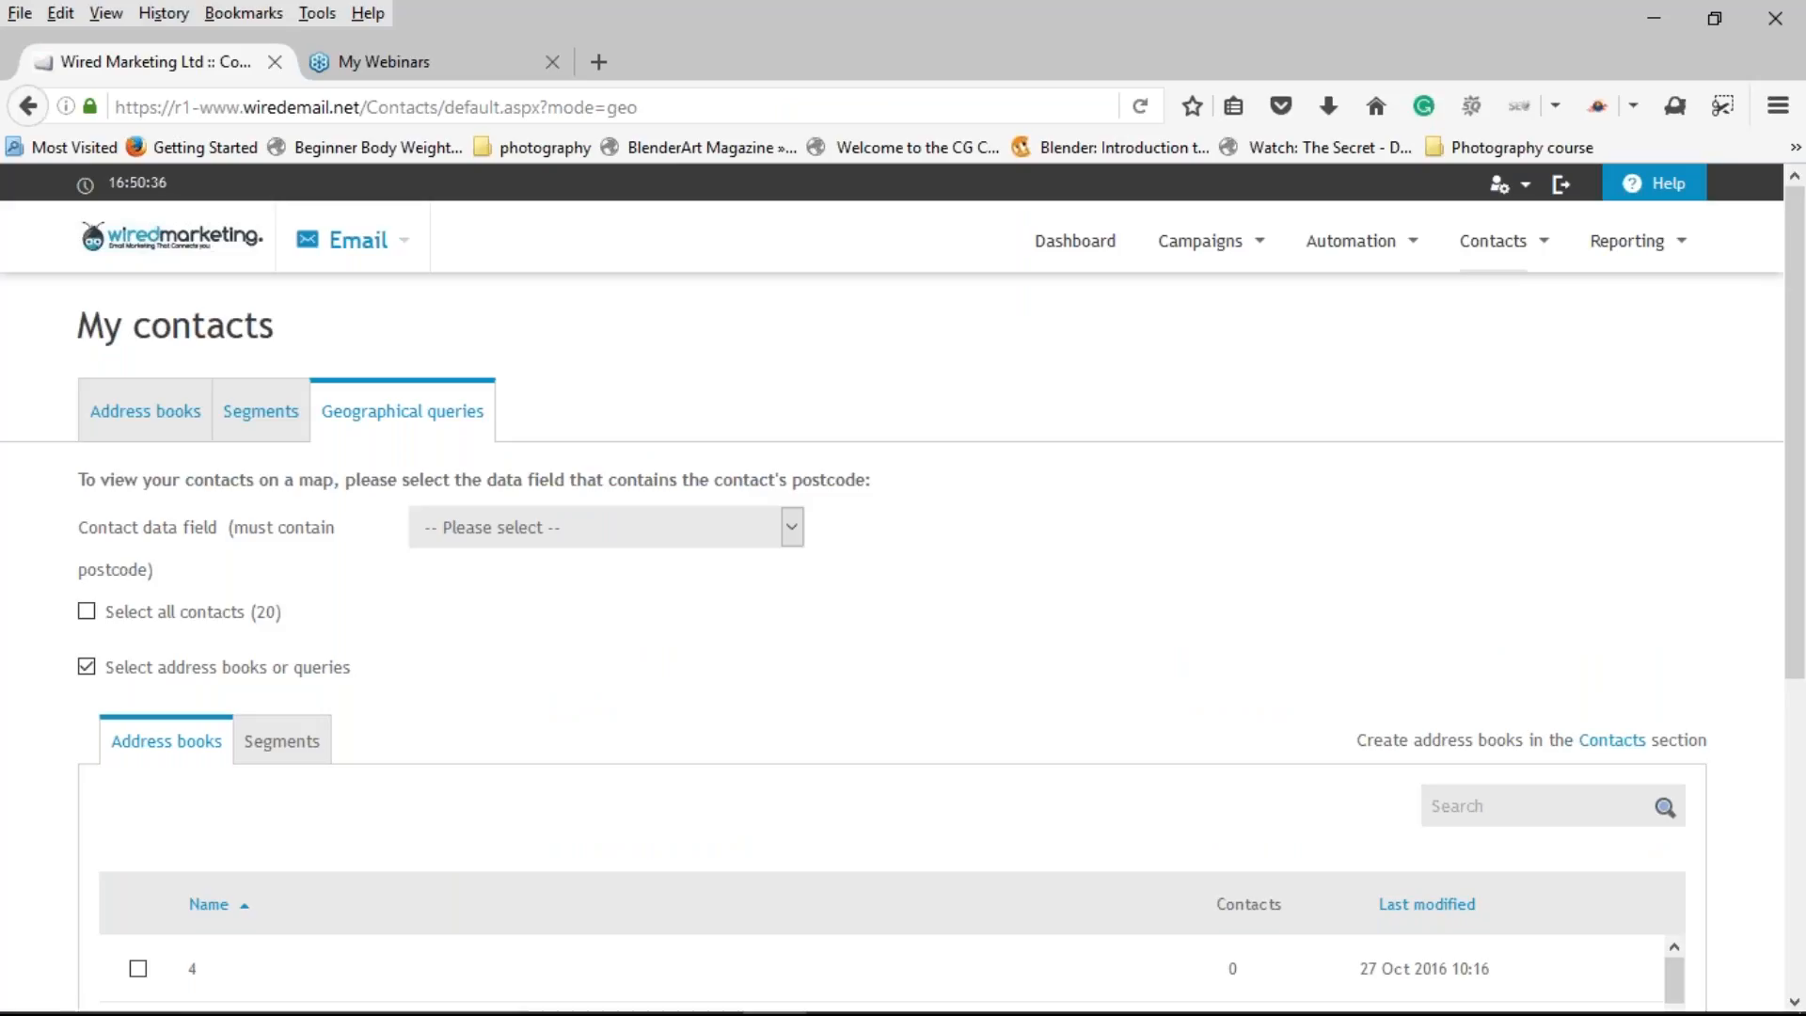
# Step: Map all 20 contacts by the POSTCODE field and continue to the map
pyautogui.click(635, 533)
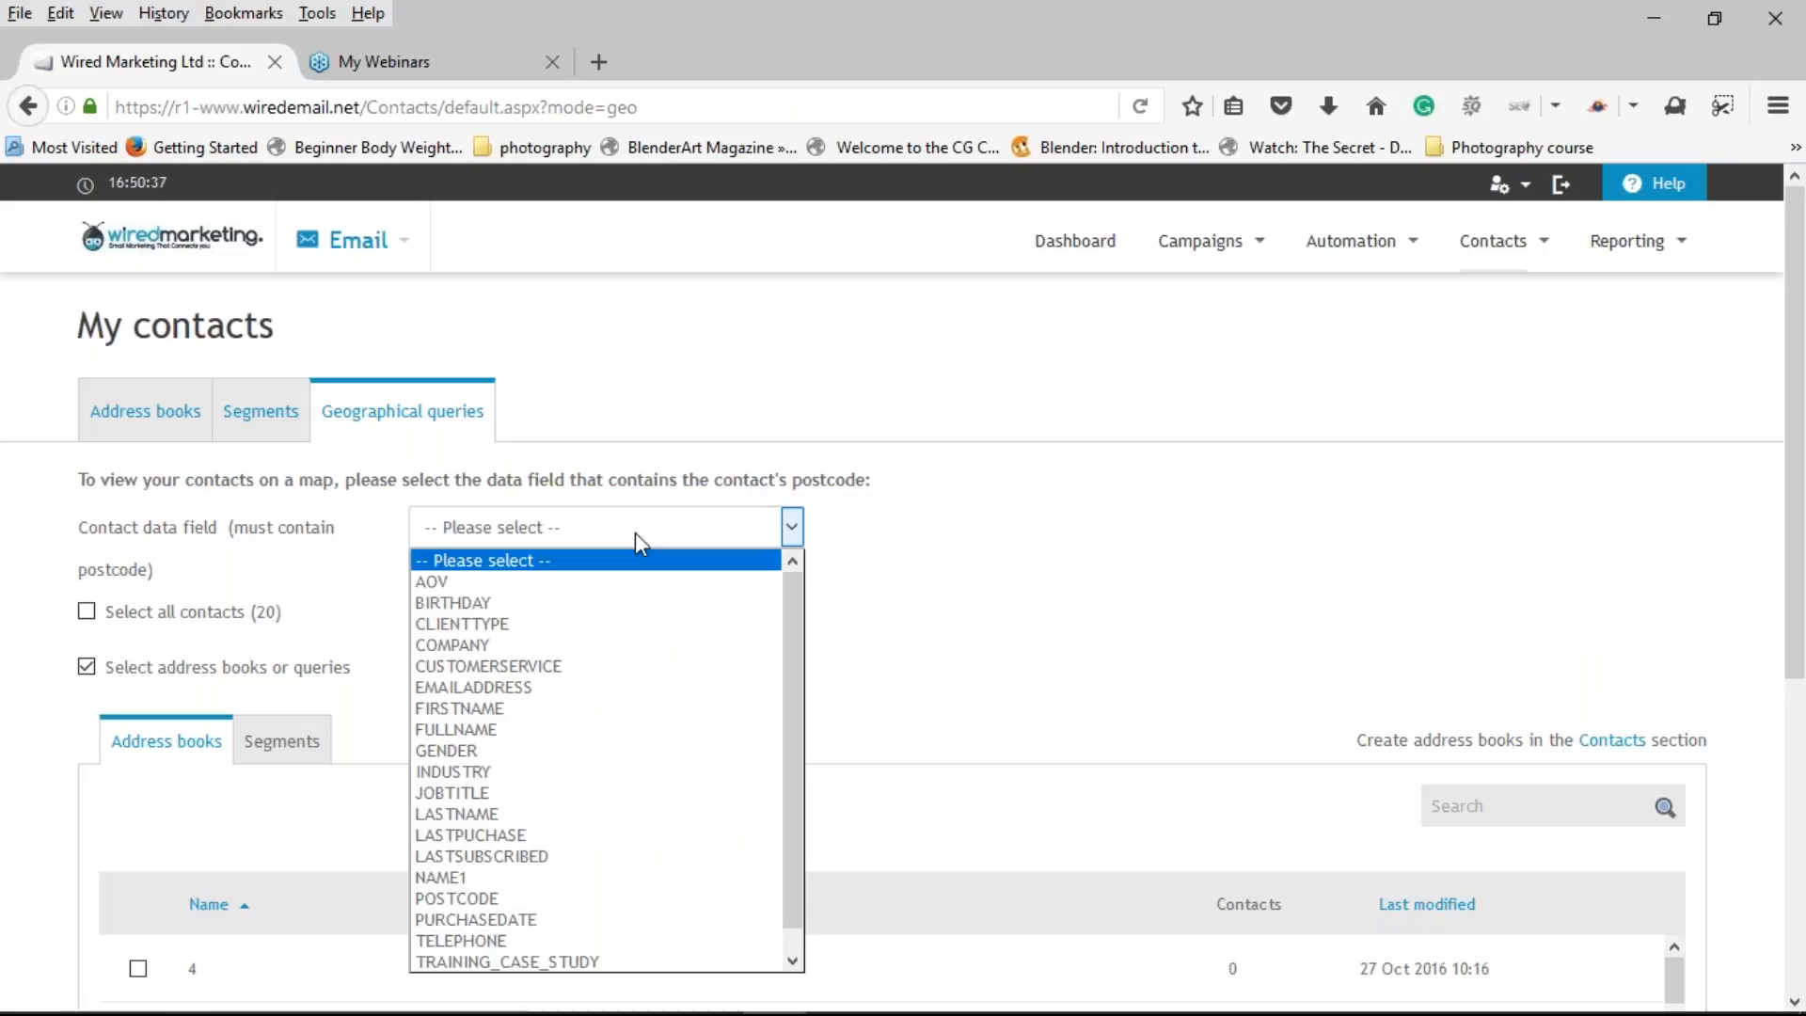
pyautogui.click(603, 899)
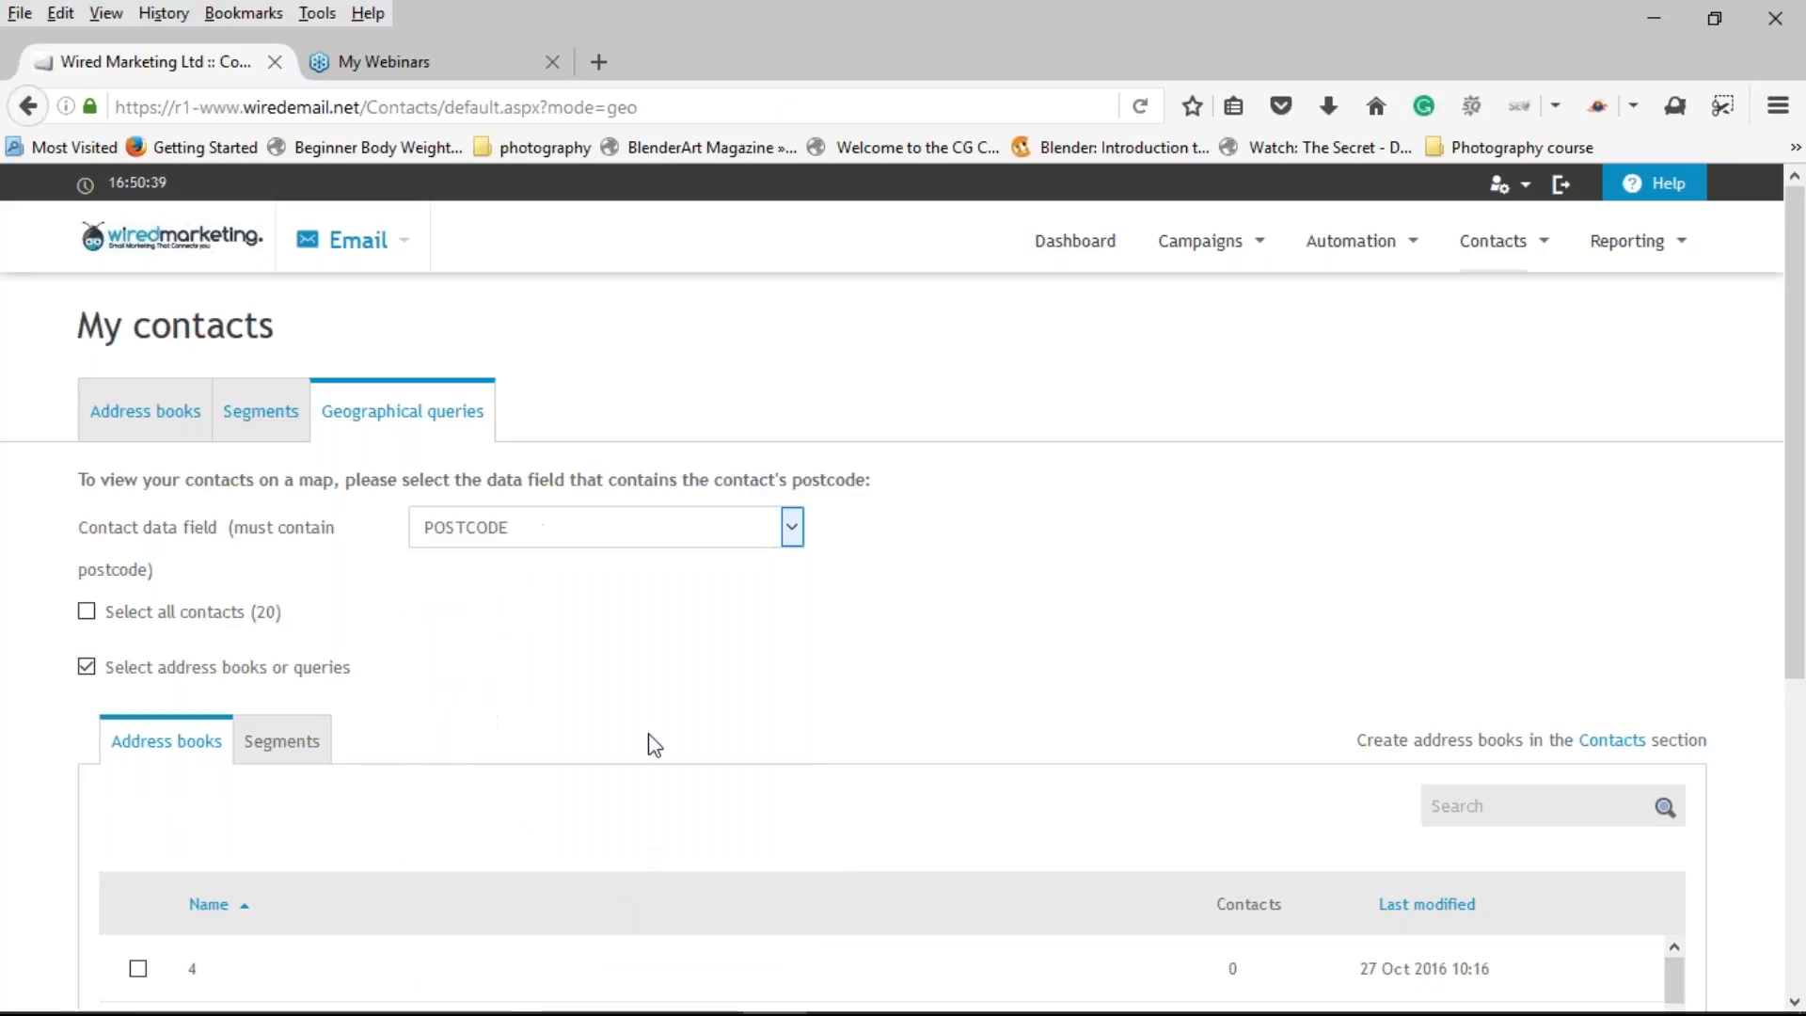
pyautogui.click(91, 612)
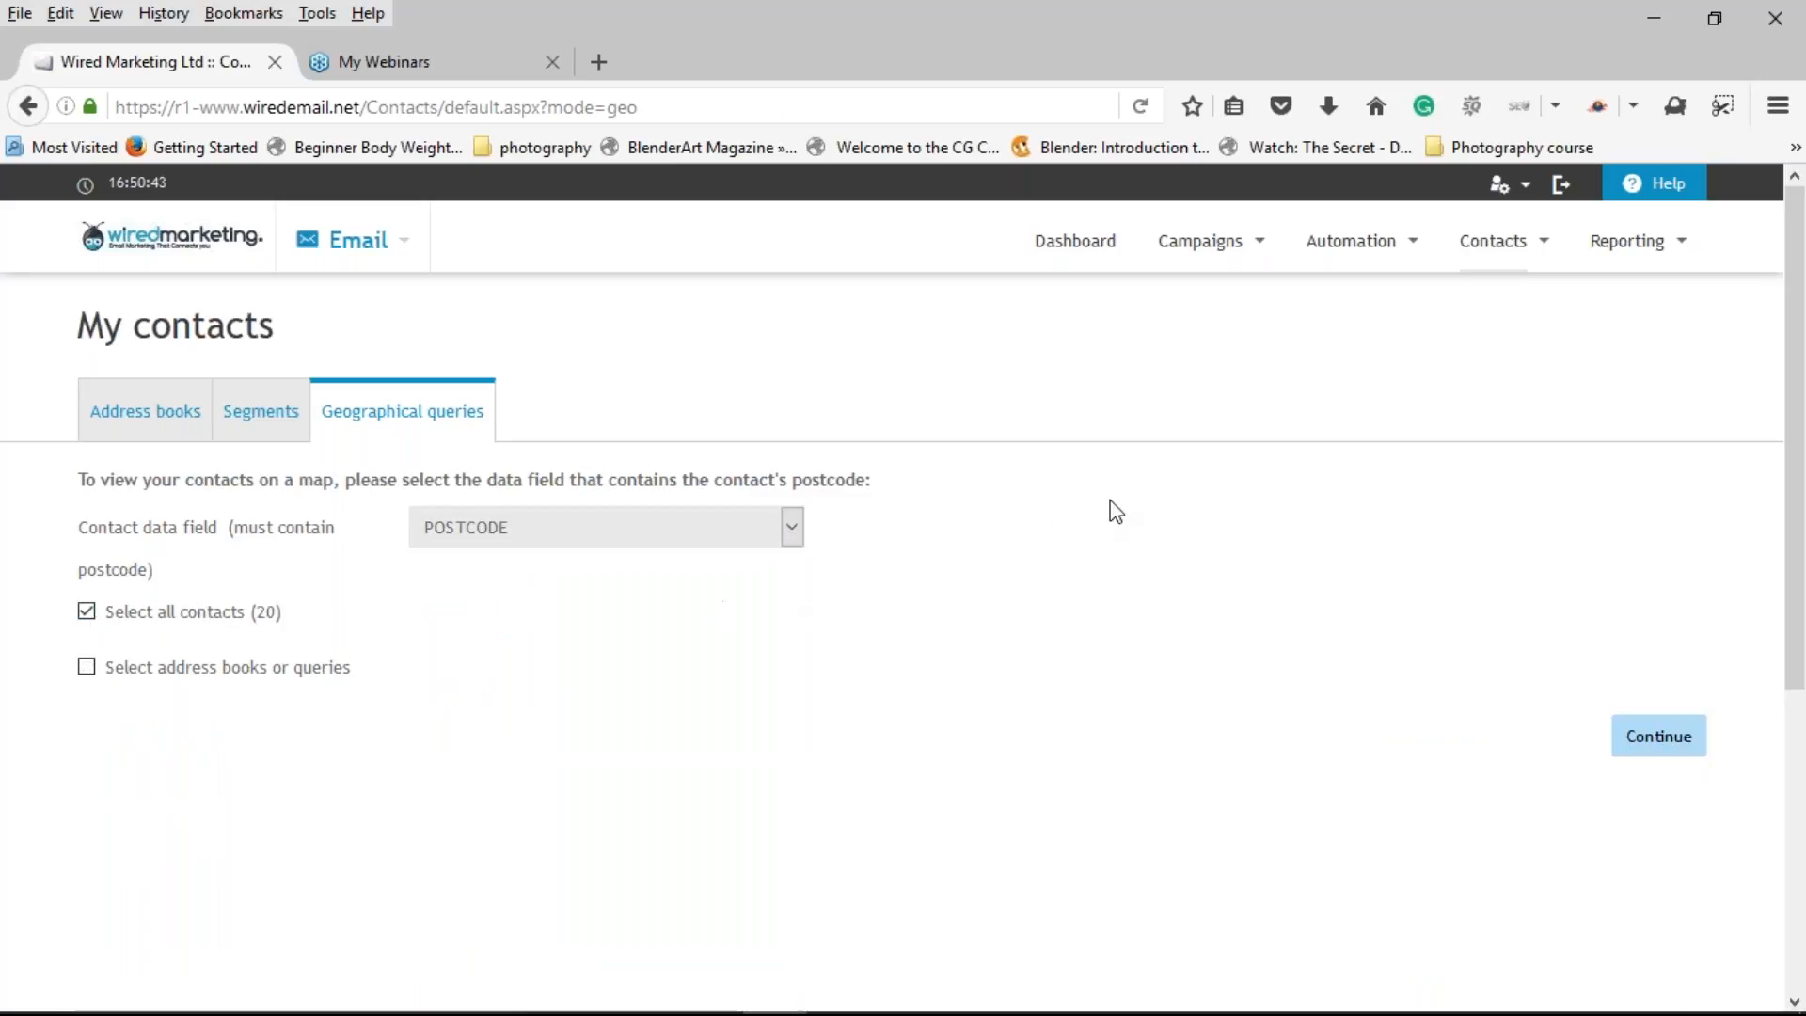
pyautogui.moveTo(1790, 556); pyautogui.dragTo(1793, 660)
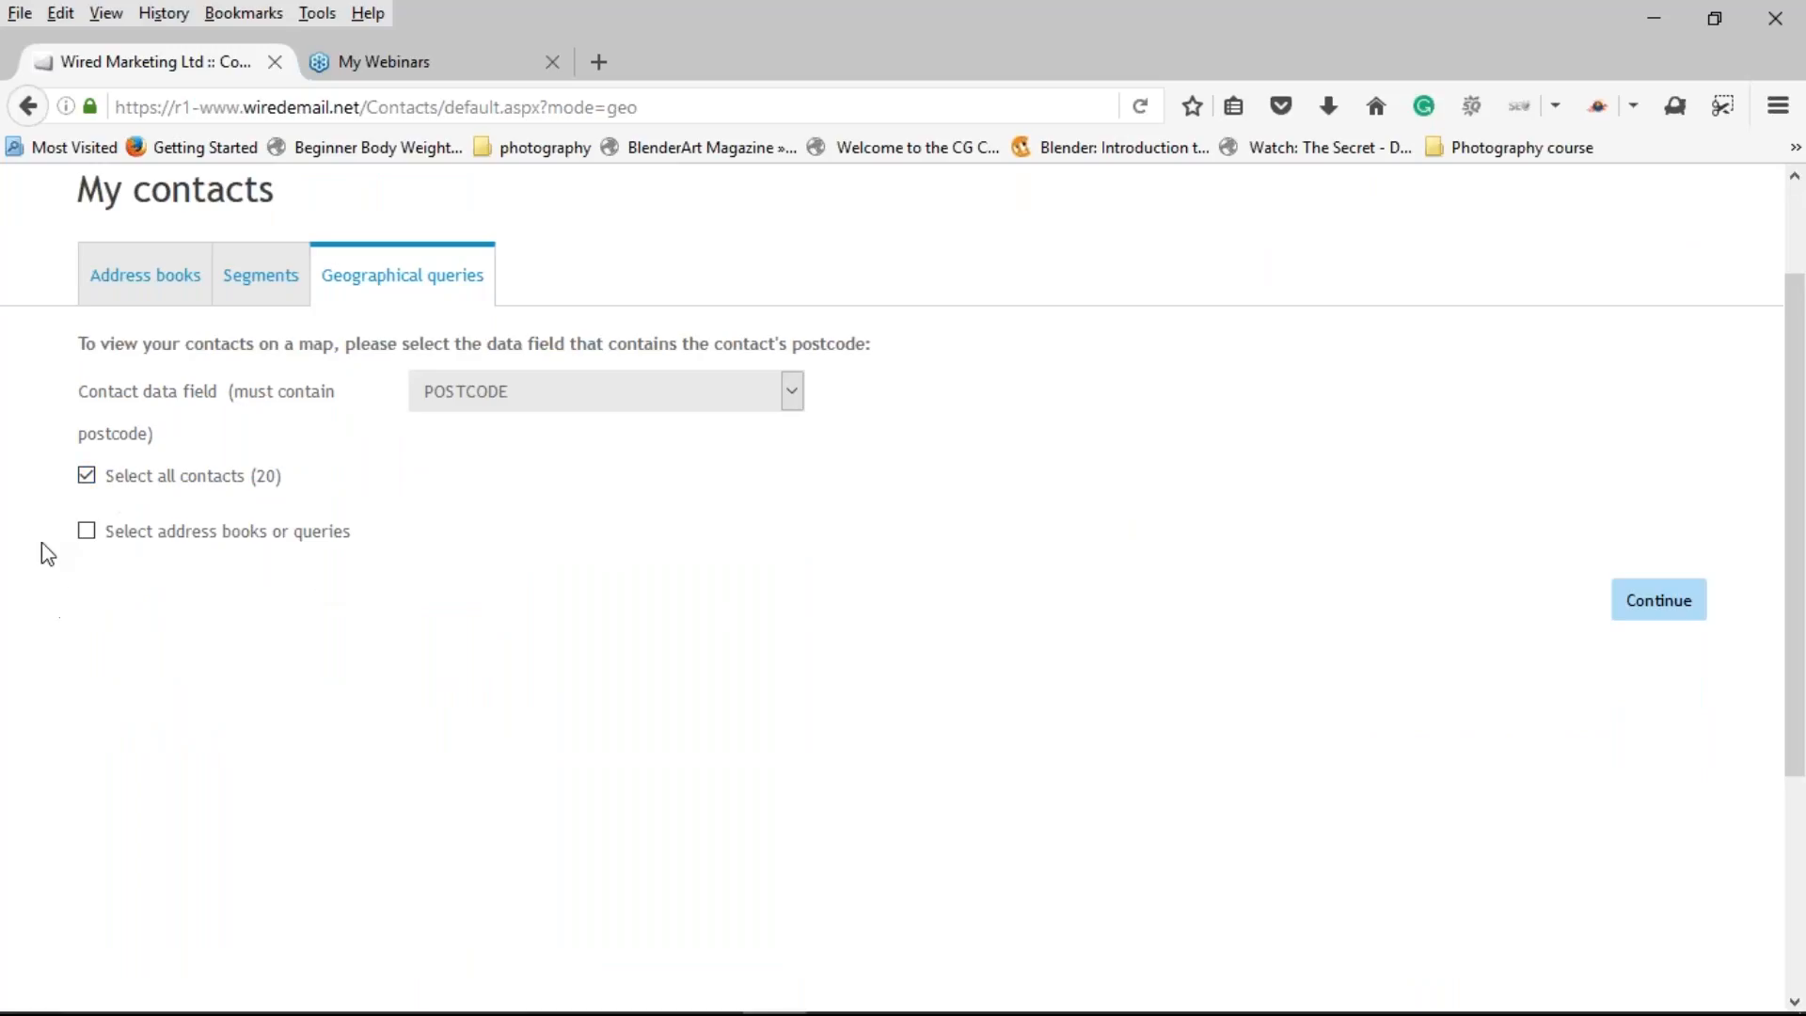
pyautogui.click(1678, 614)
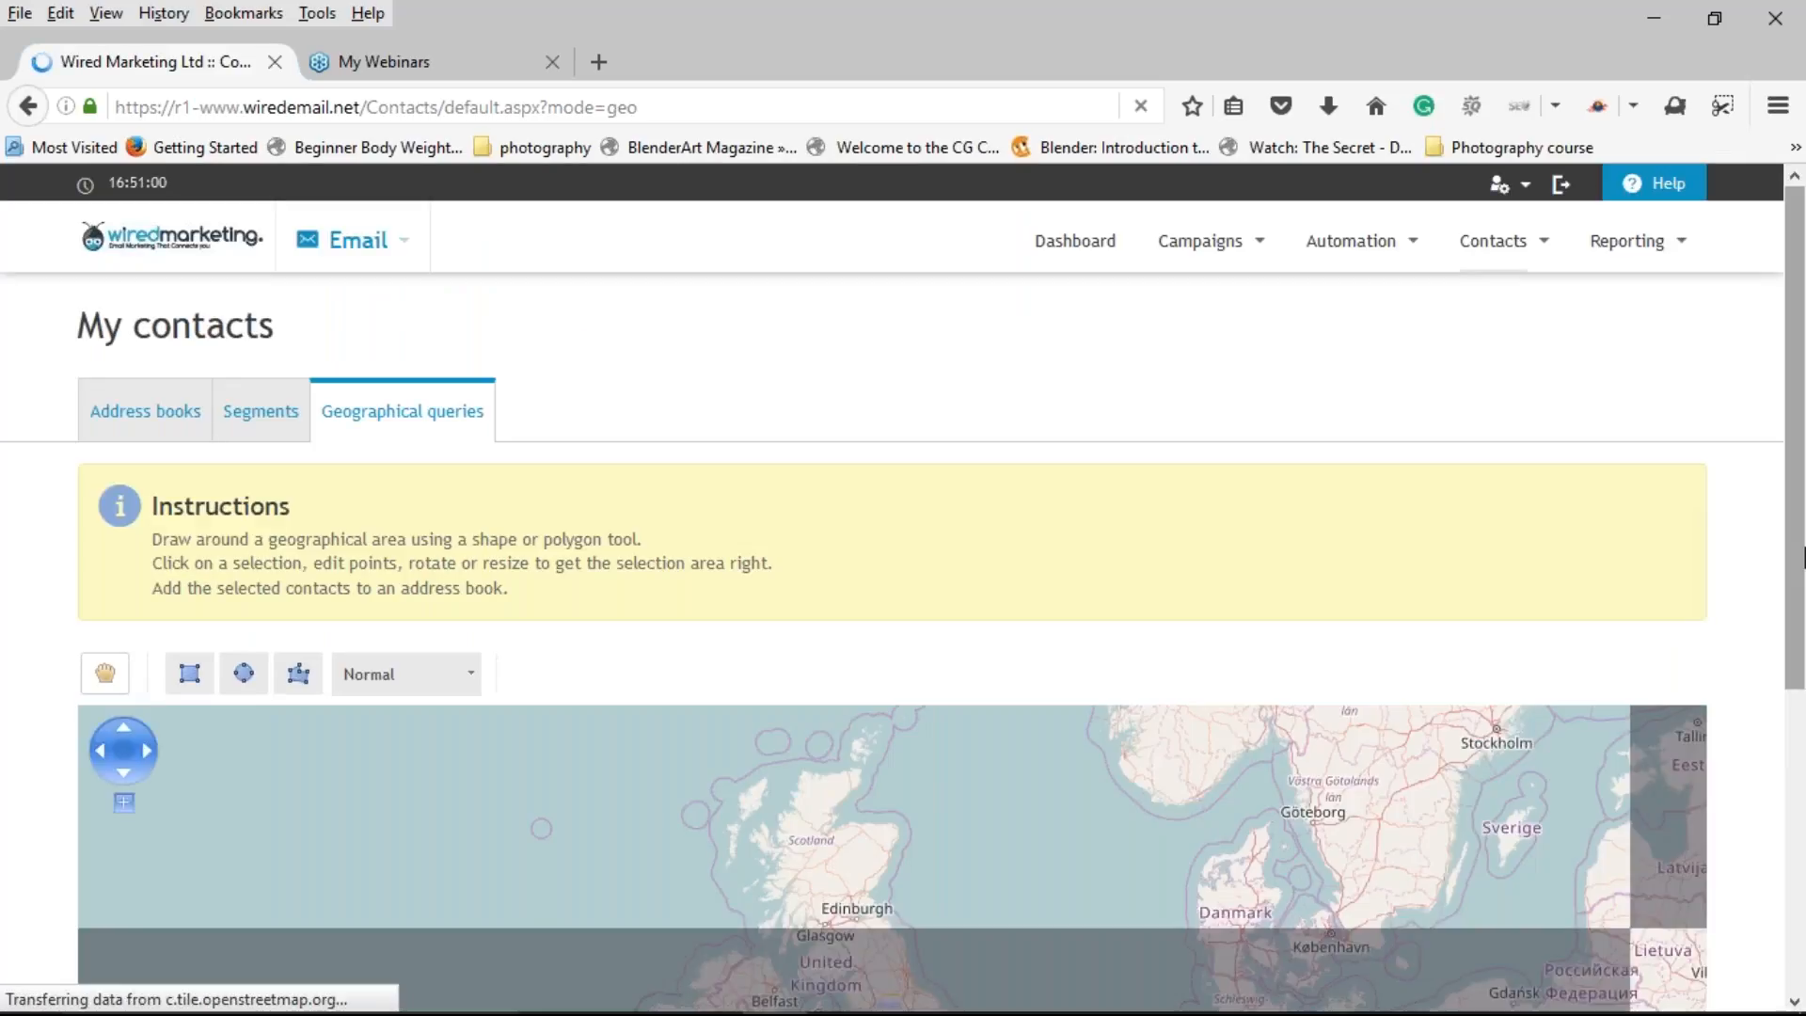
# Step: Zoom and pan the contacts map onto Britain, centred on the Manchester area
pyautogui.moveTo(1801, 557); pyautogui.dragTo(1802, 750)
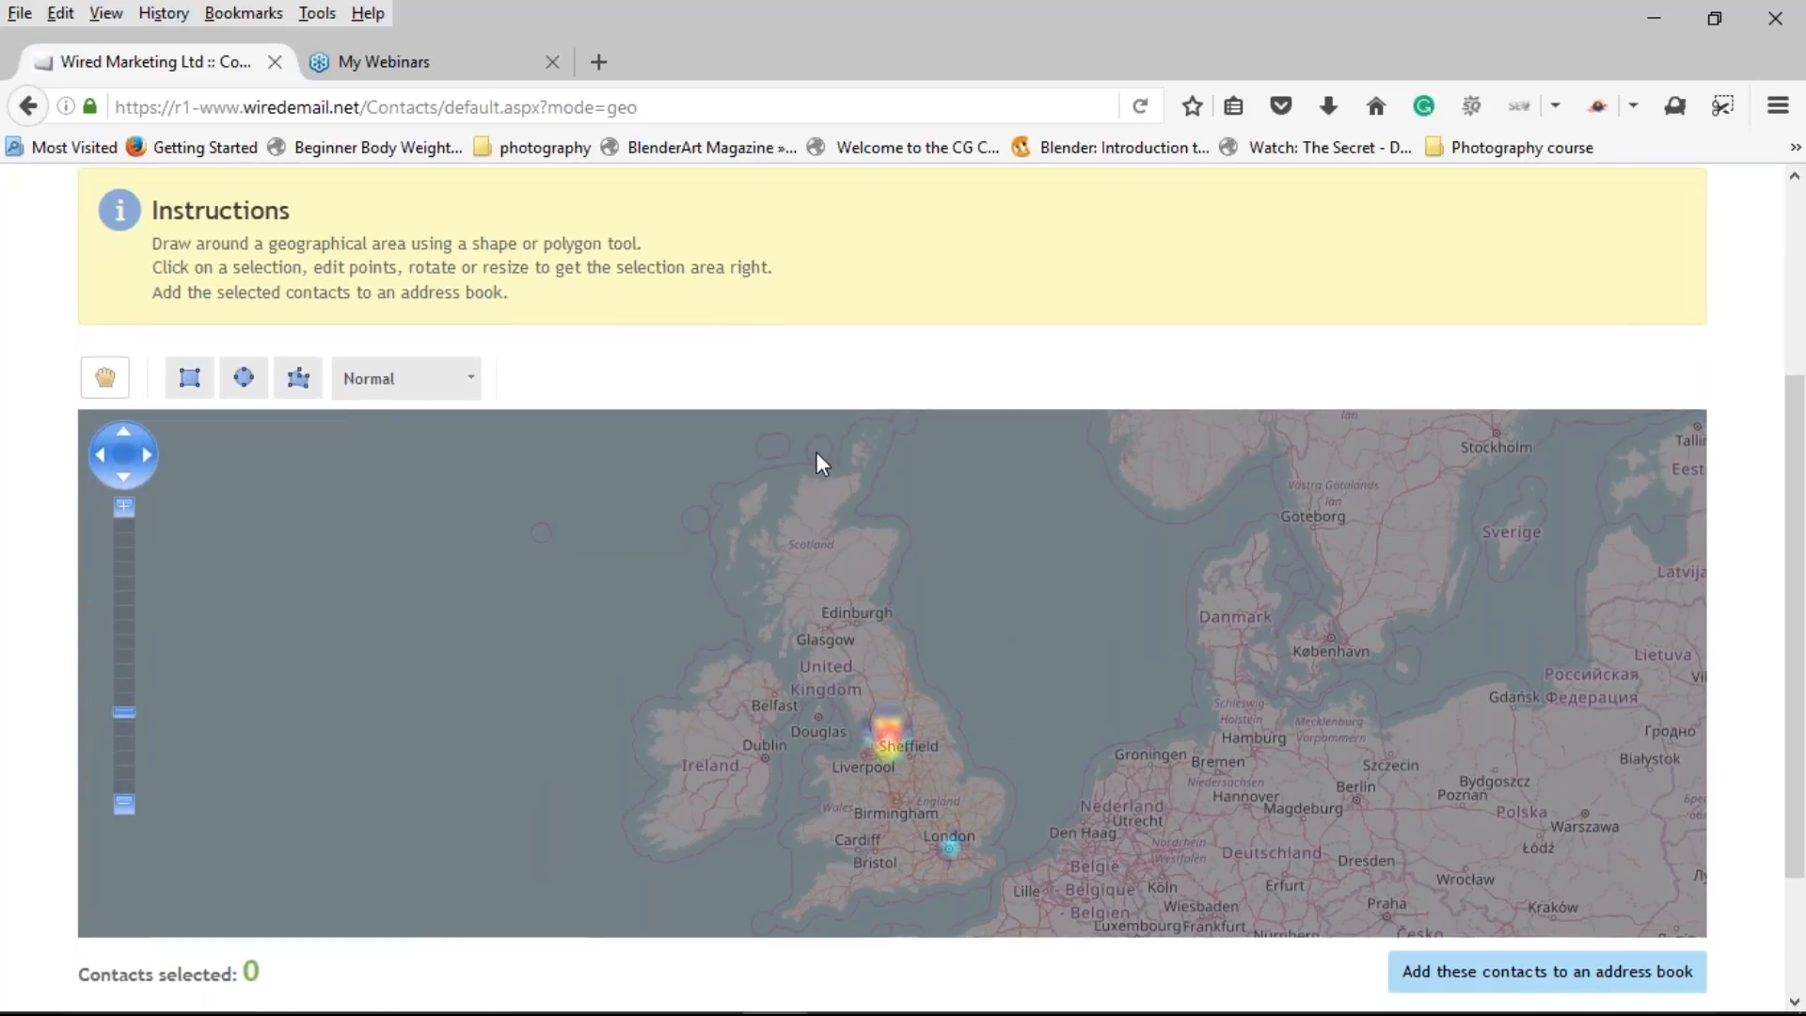
pyautogui.scroll(-1, 787, 679)
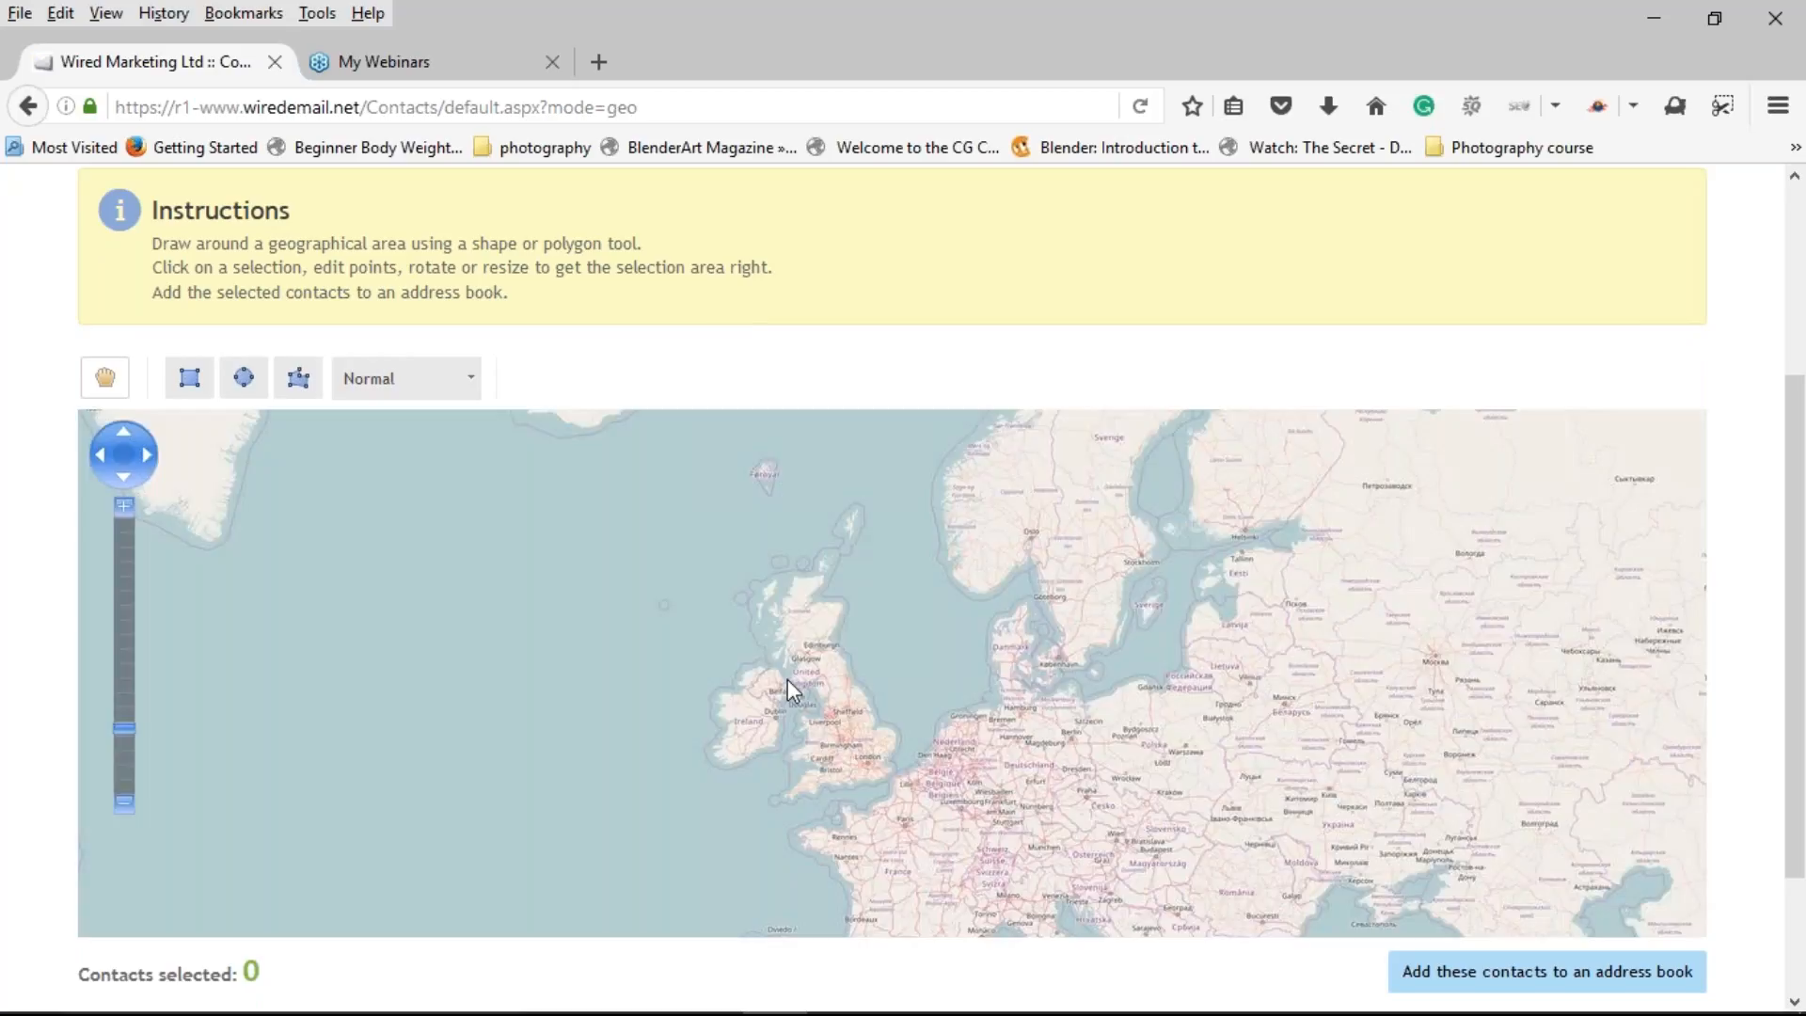
pyautogui.scroll(-1, 788, 679)
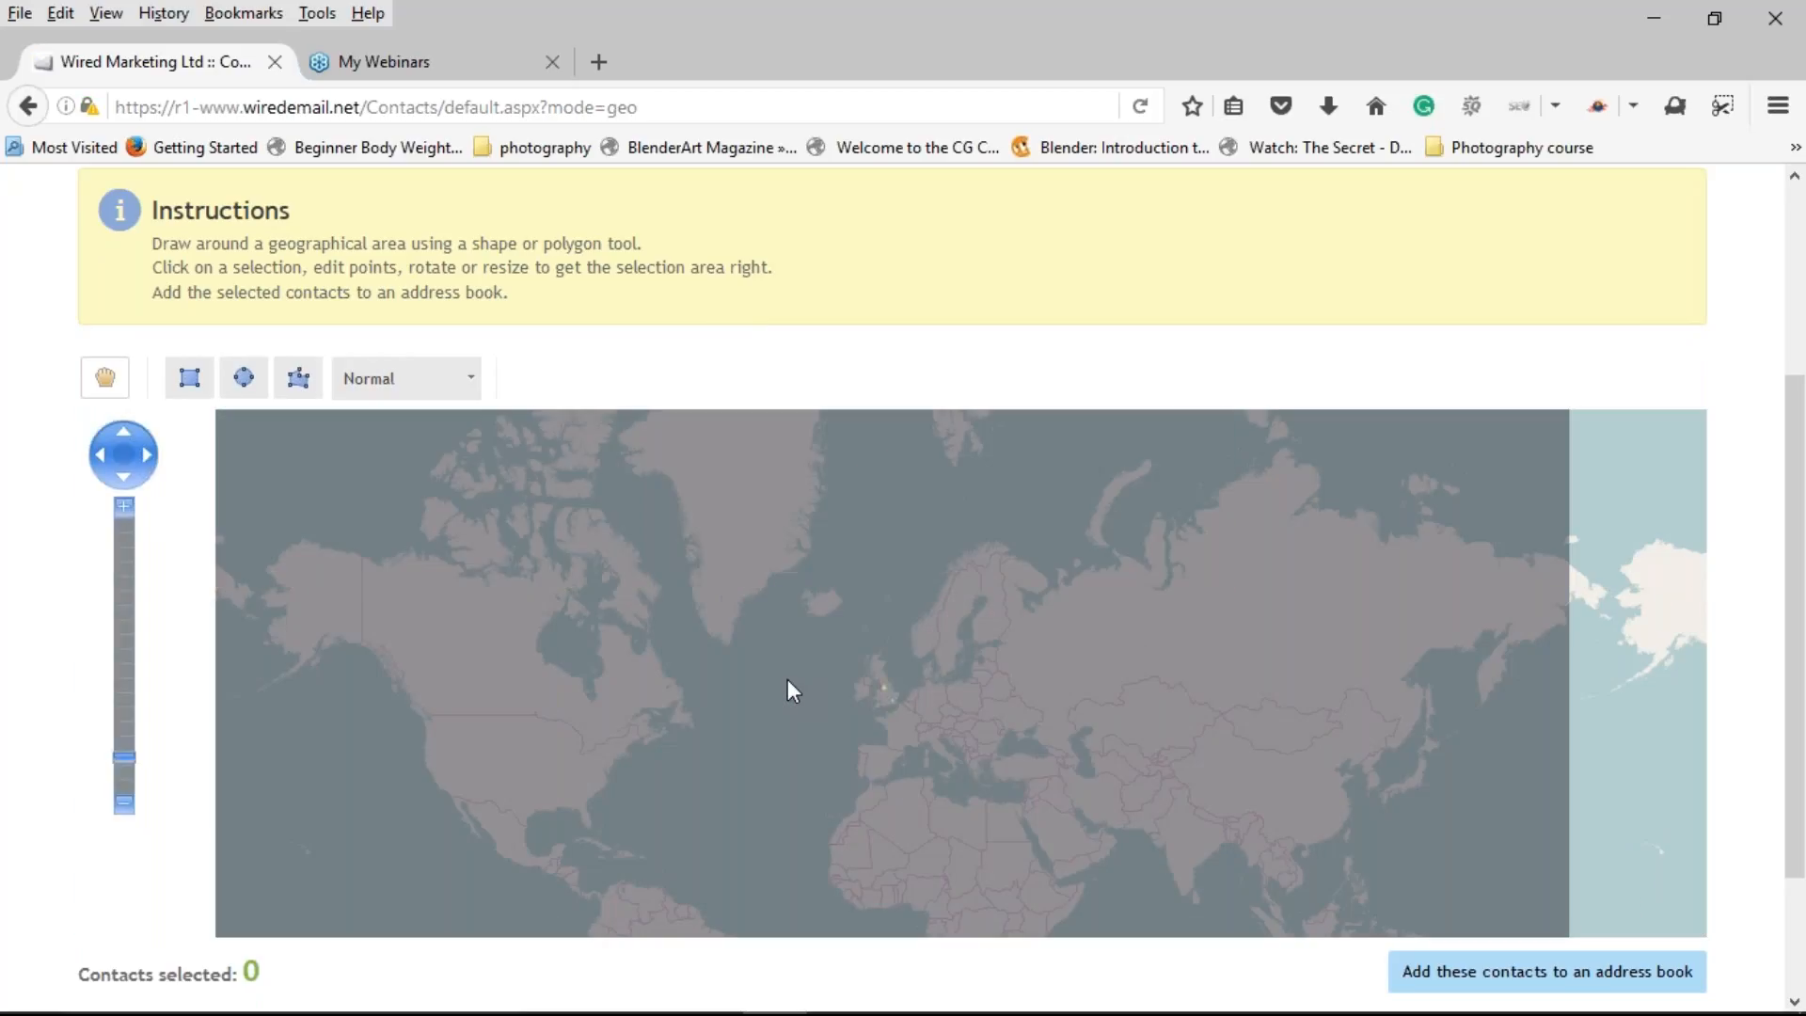
pyautogui.scroll(1, 788, 679)
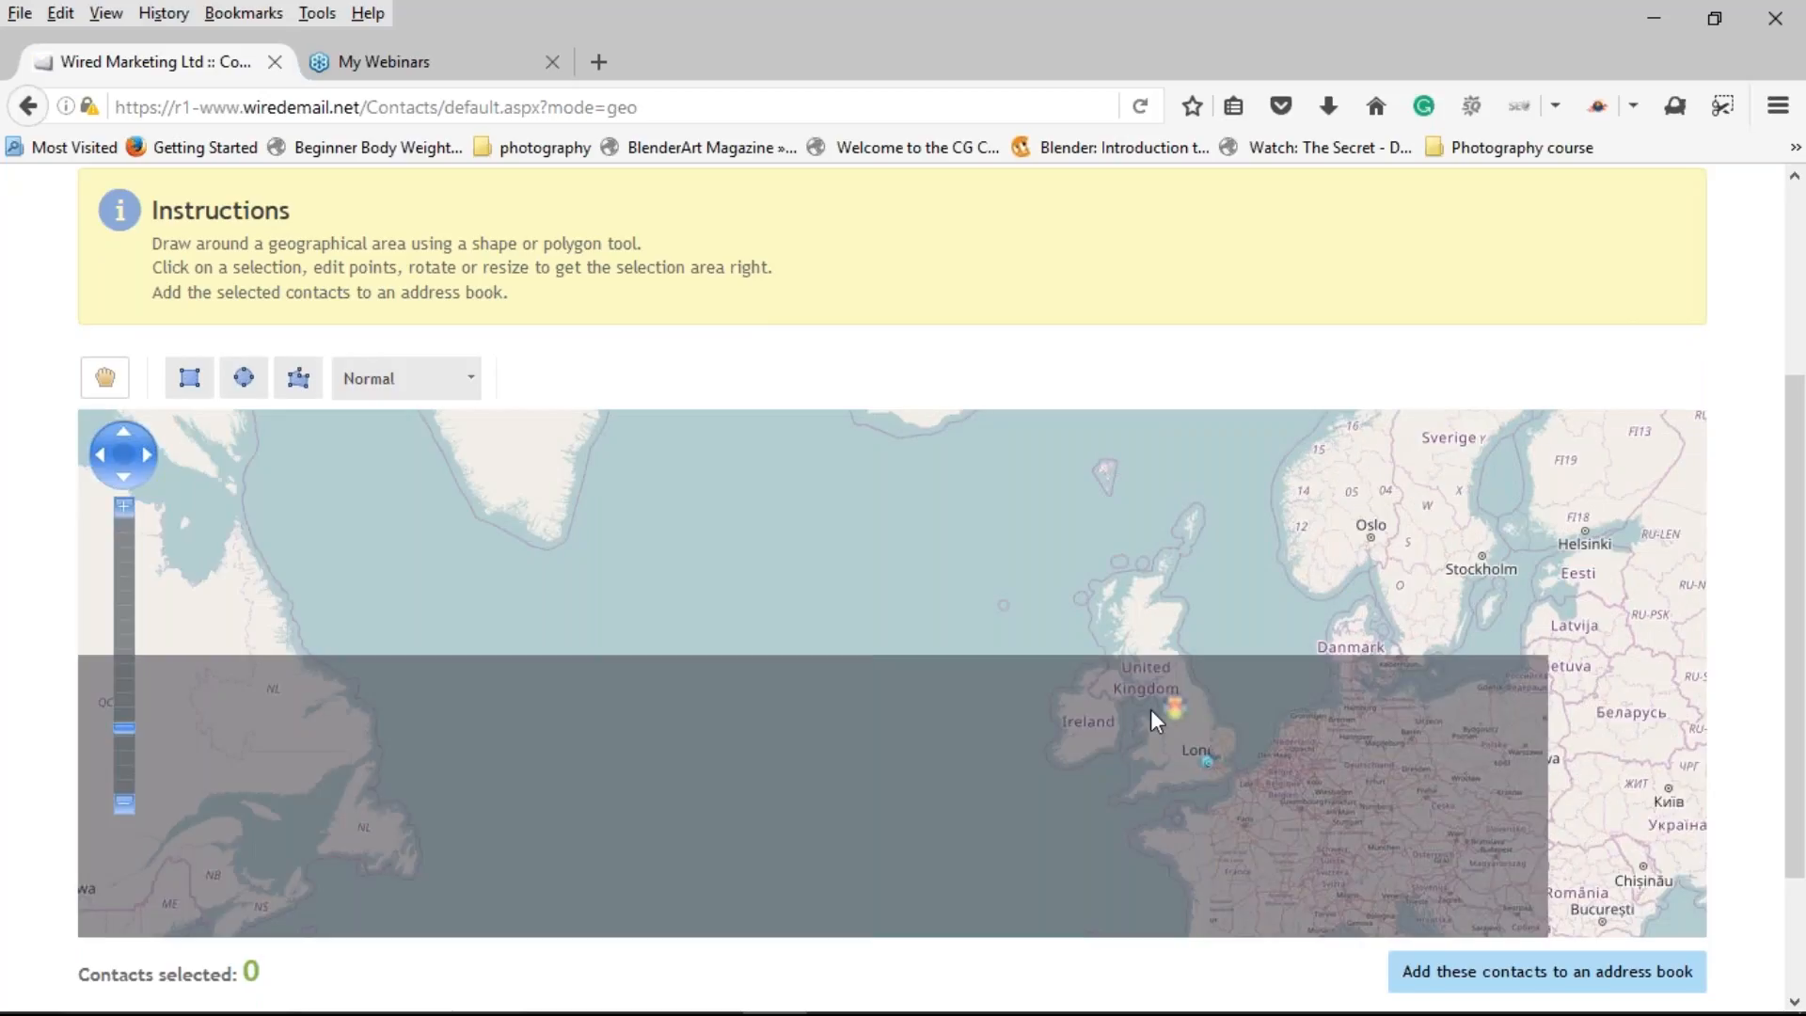
pyautogui.scroll(1, 1149, 710)
pyautogui.moveTo(1169, 711); pyautogui.dragTo(931, 697)
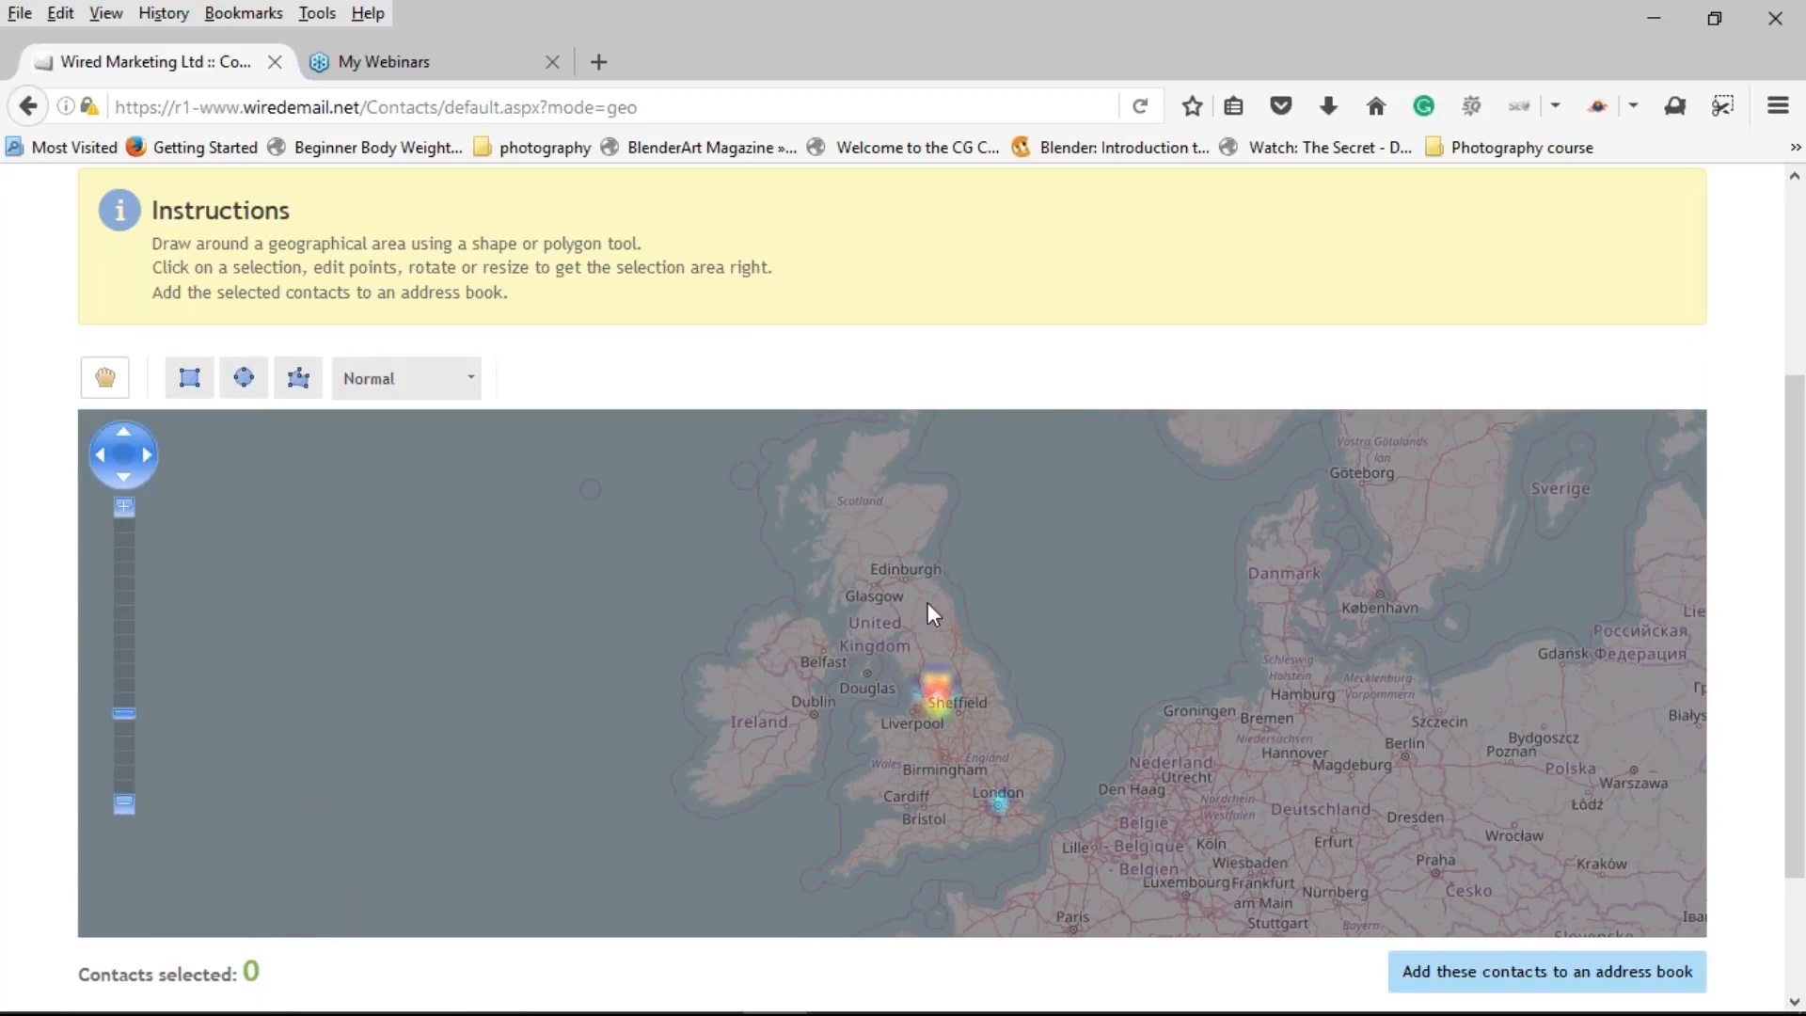
pyautogui.scroll(1, 986, 764)
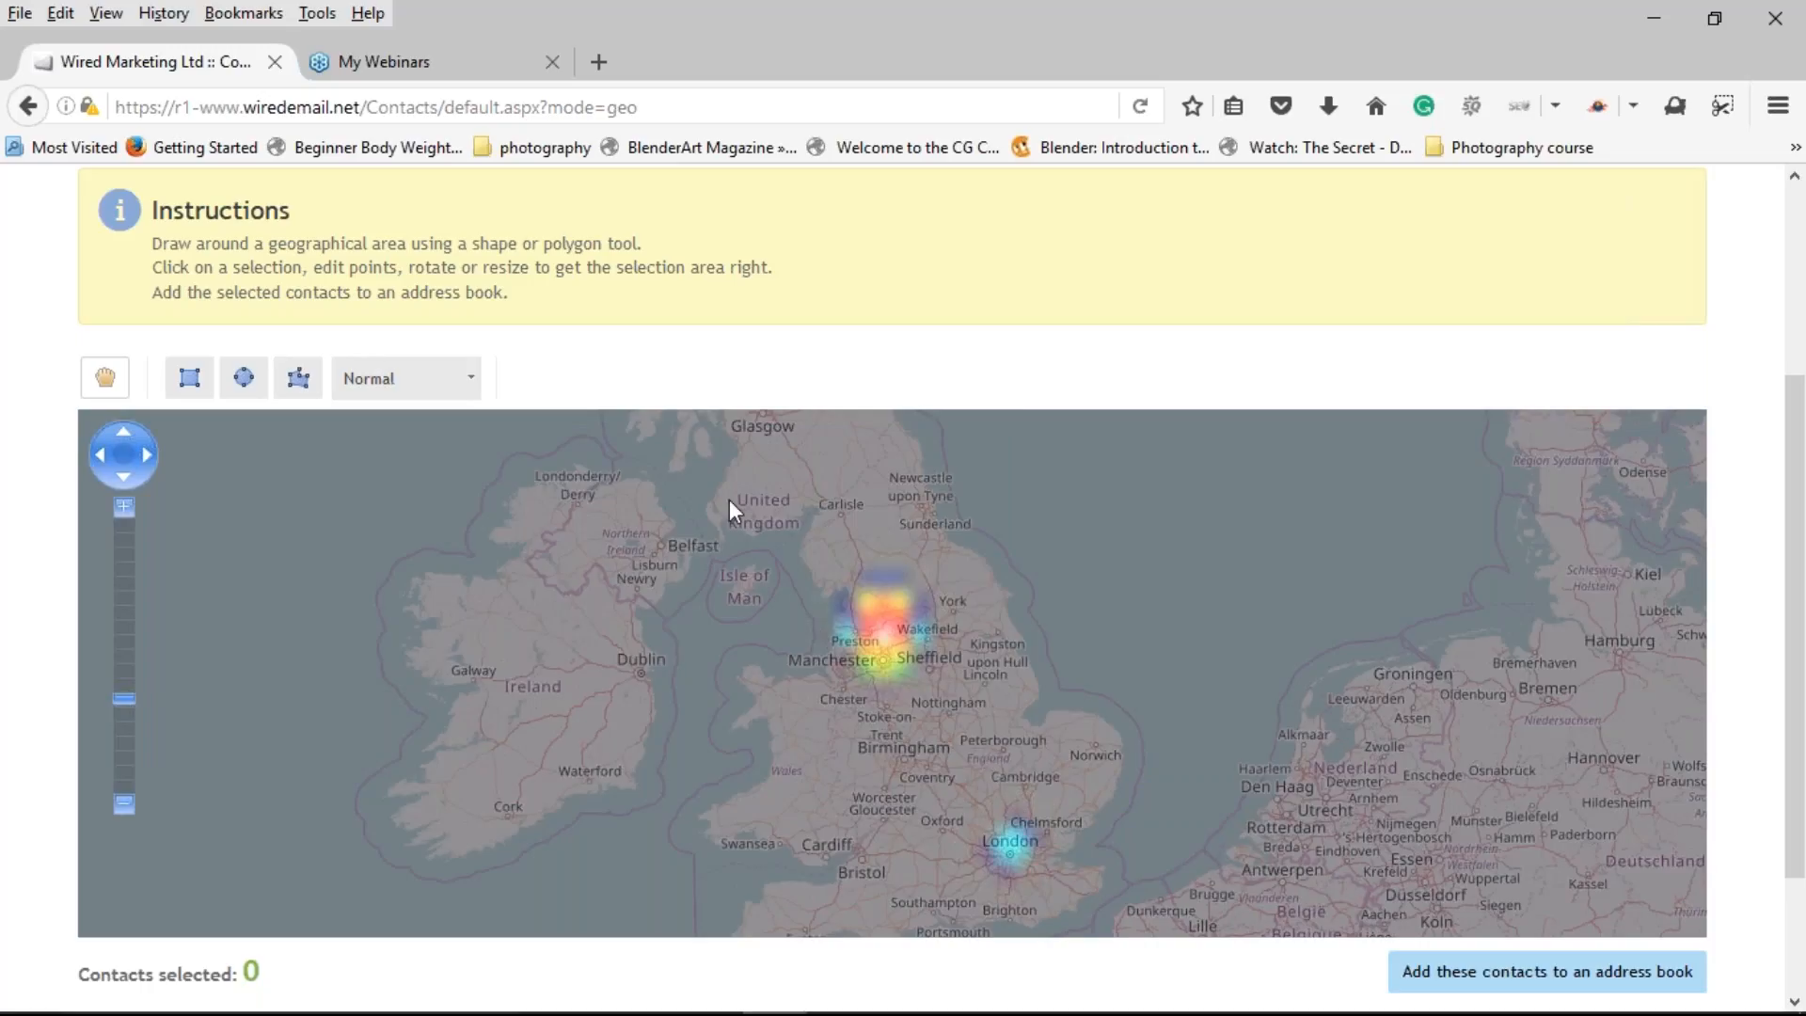
pyautogui.scroll(1, 905, 684)
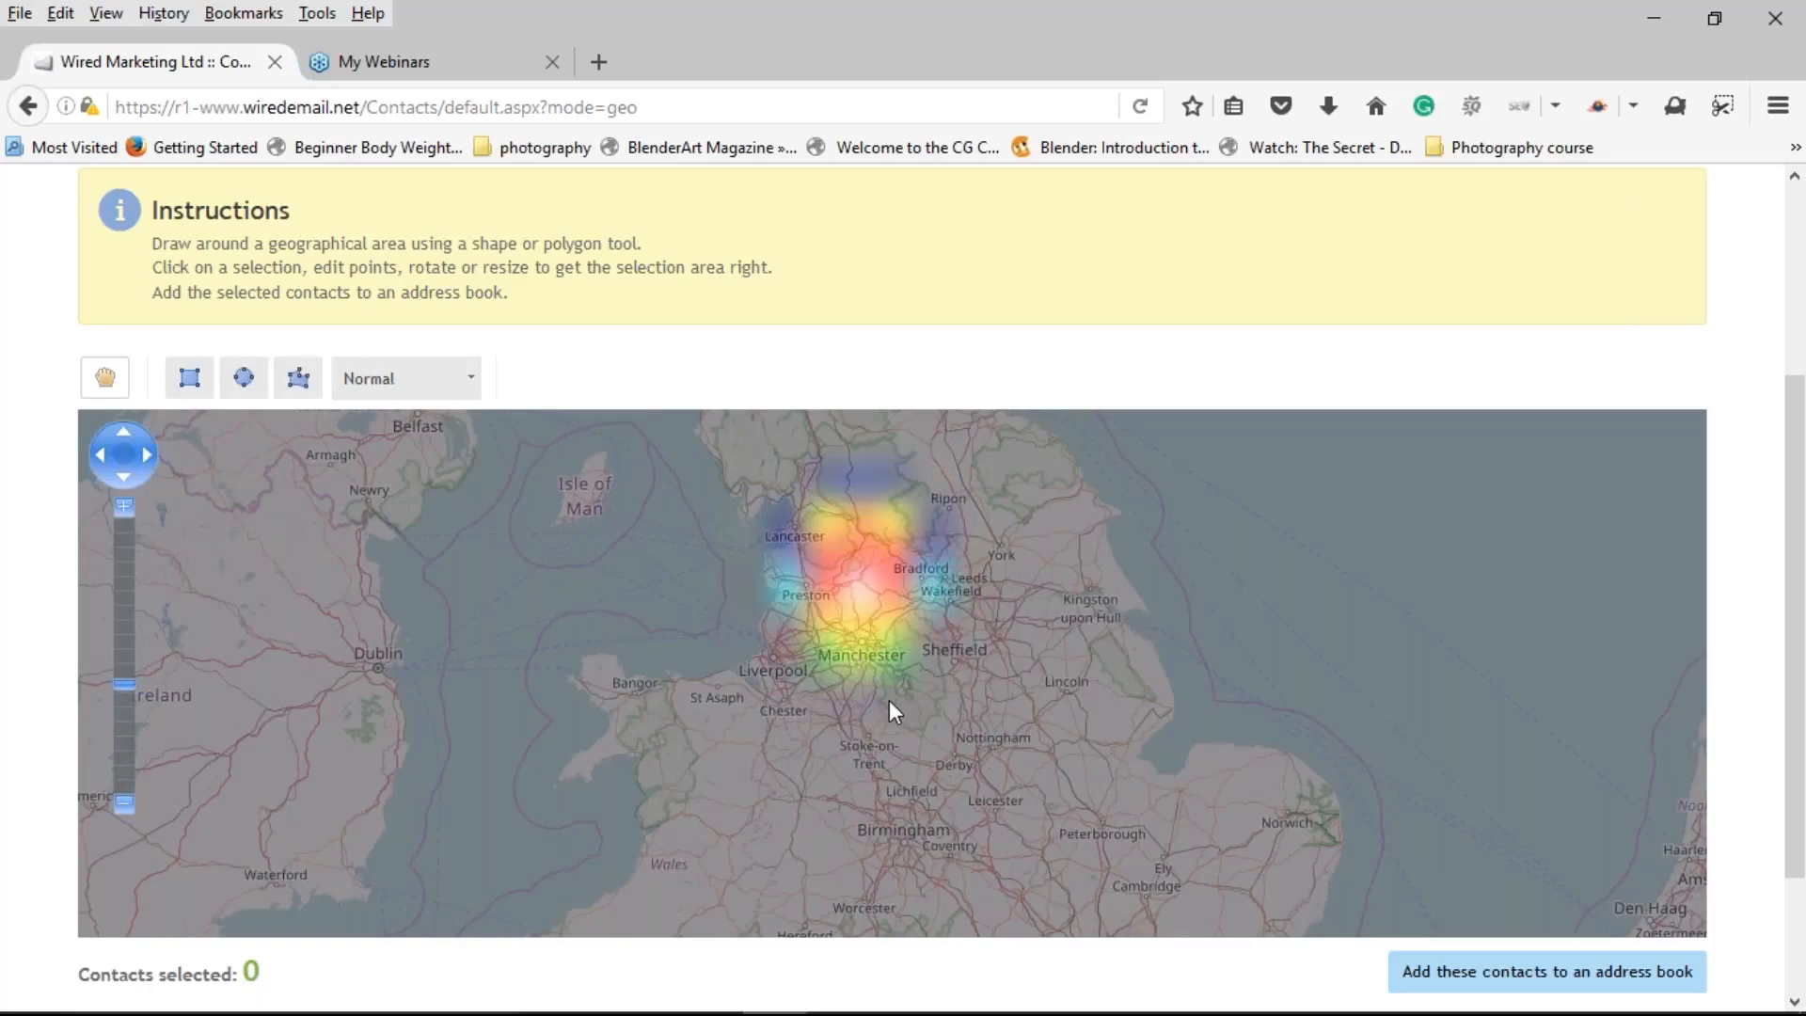
pyautogui.scroll(1, 869, 662)
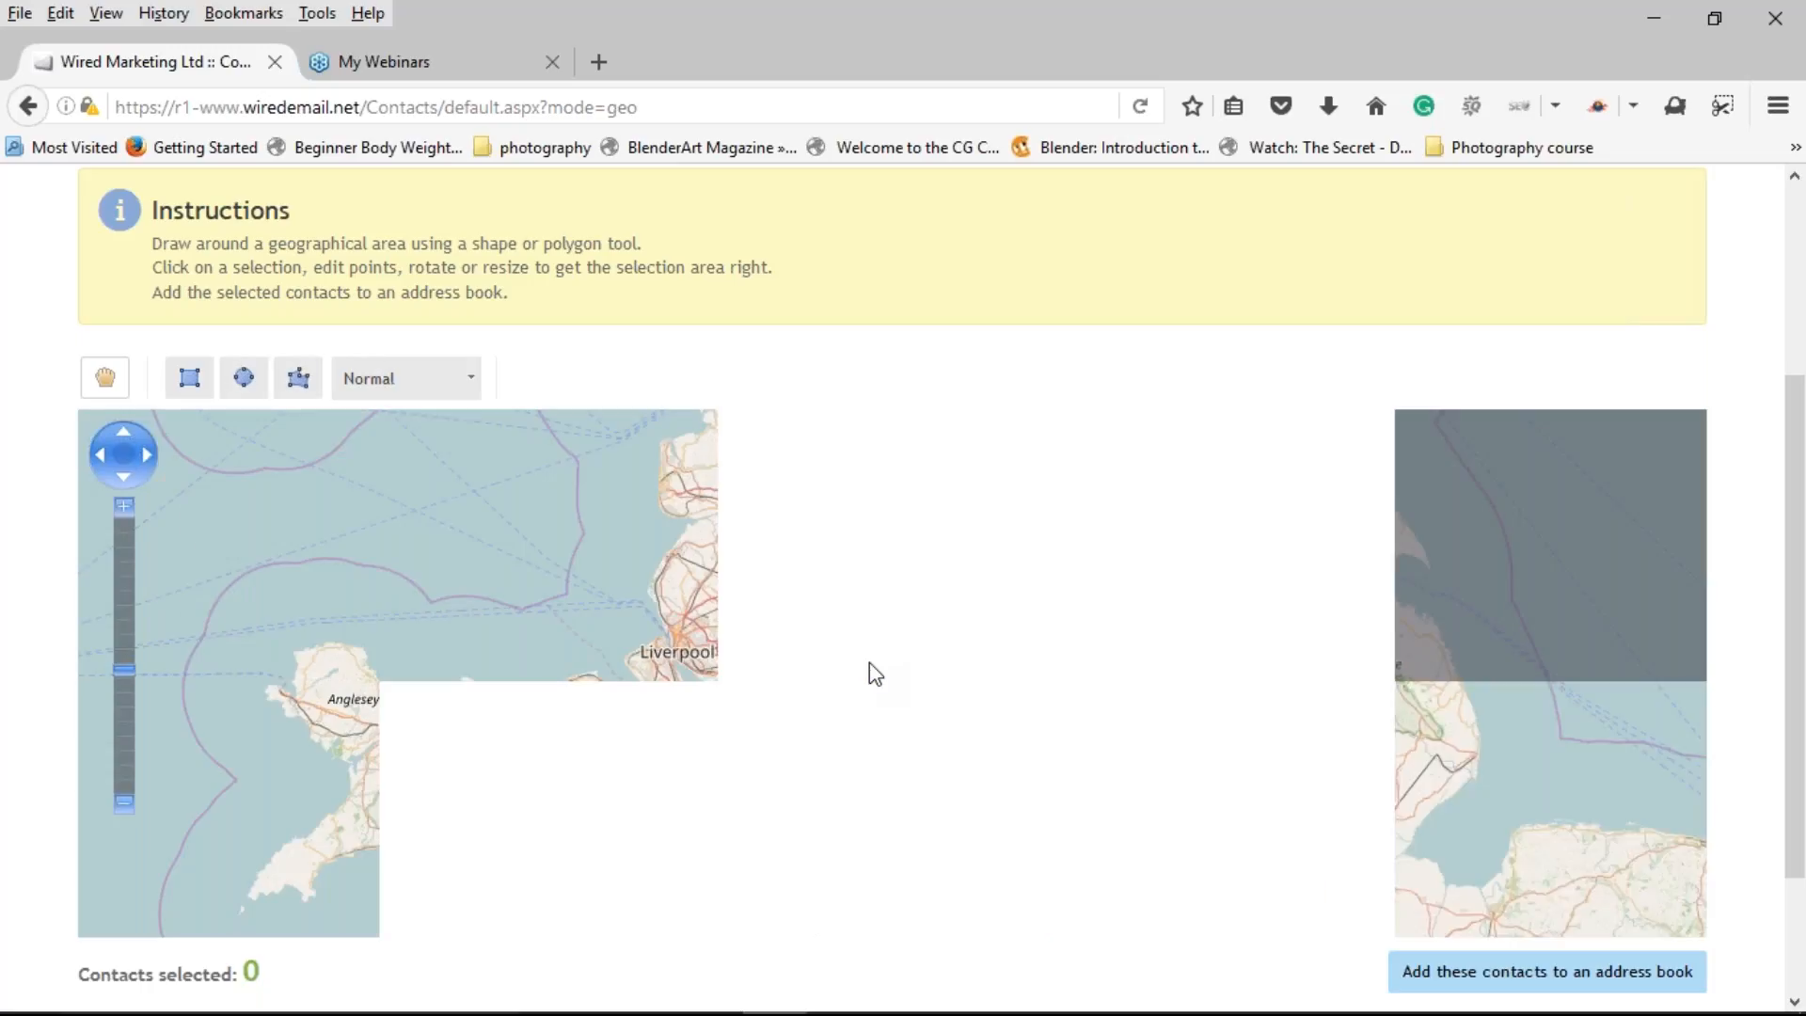
pyautogui.scroll(1, 881, 681)
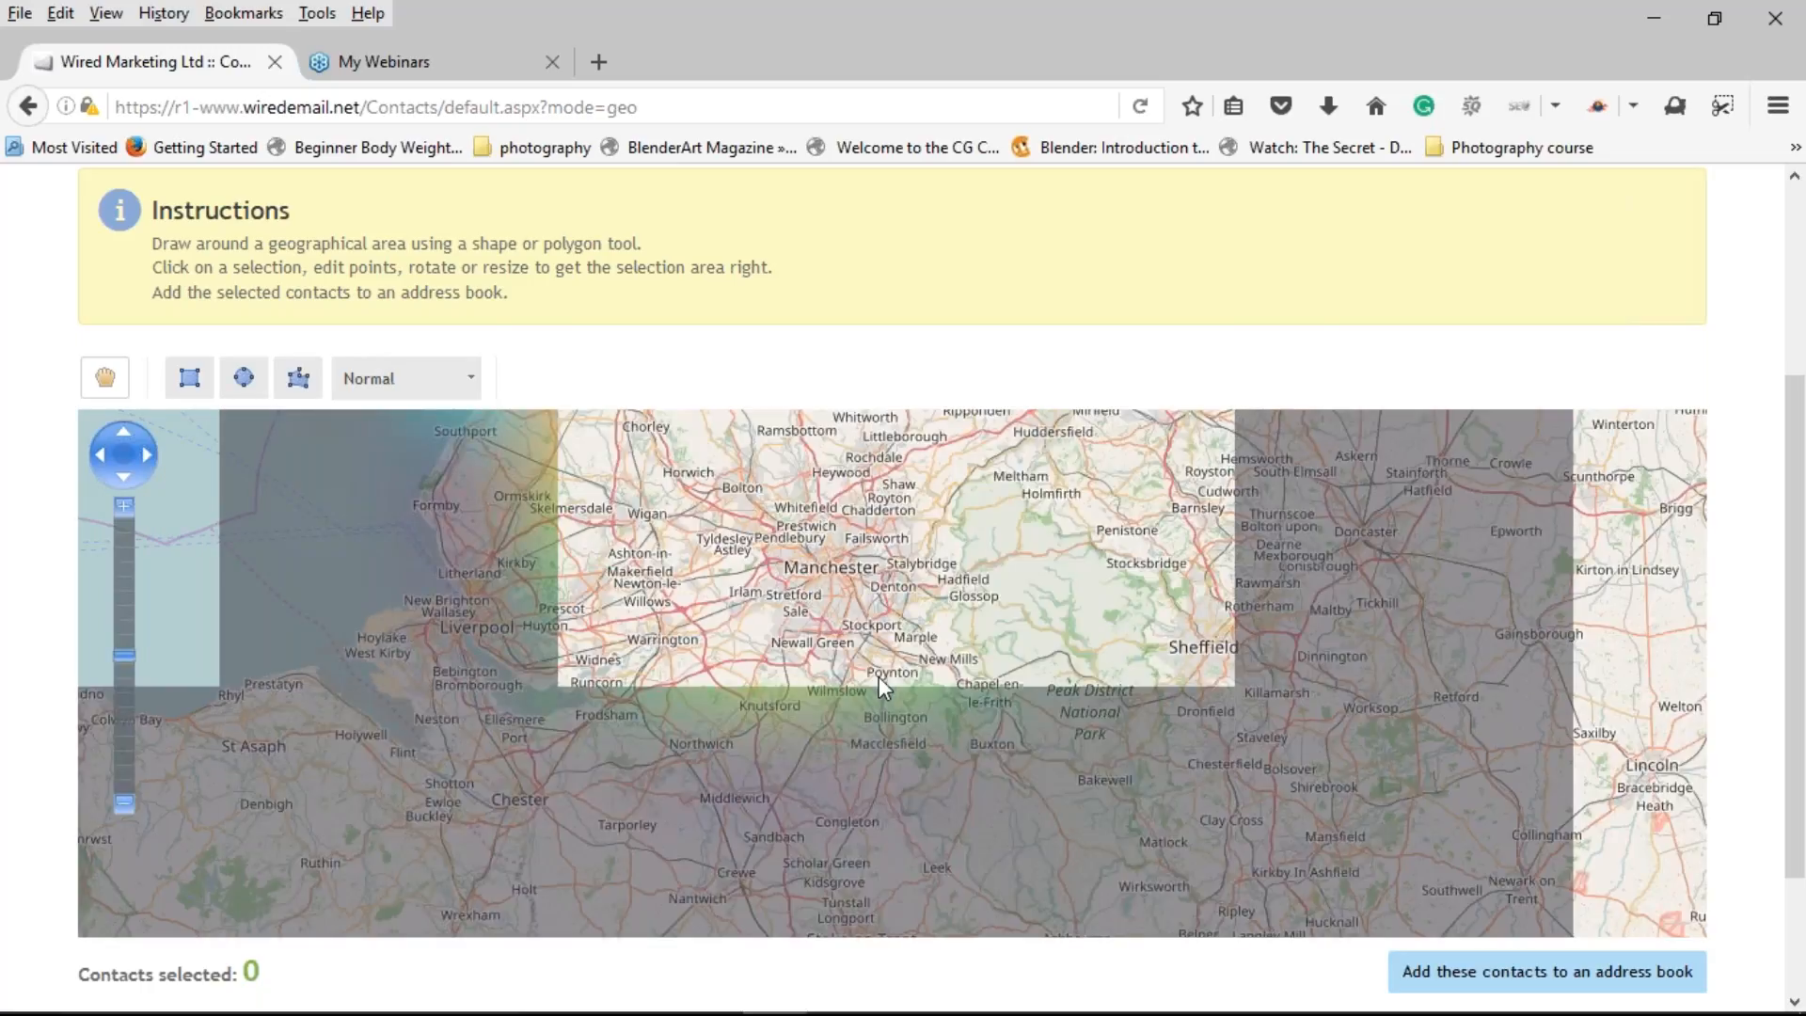
pyautogui.moveTo(879, 675); pyautogui.dragTo(840, 738)
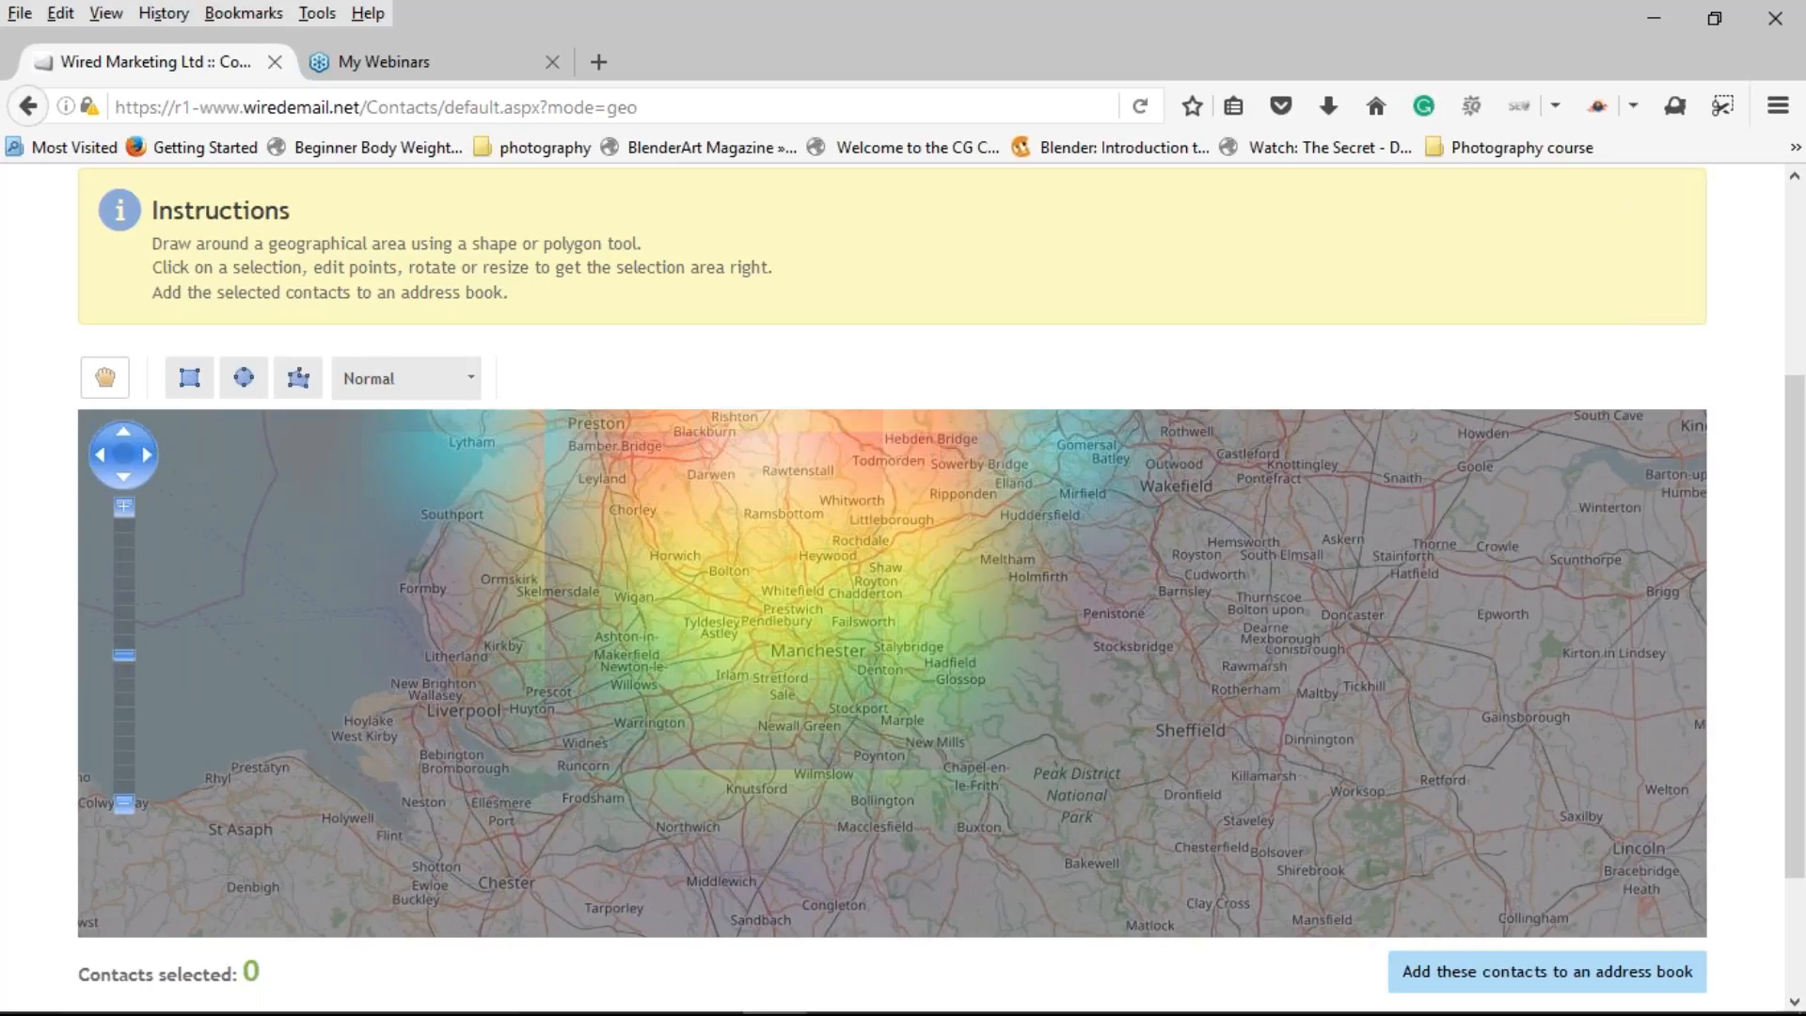
# Step: Choose the circle drawing tool for the map
pyautogui.click(235, 390)
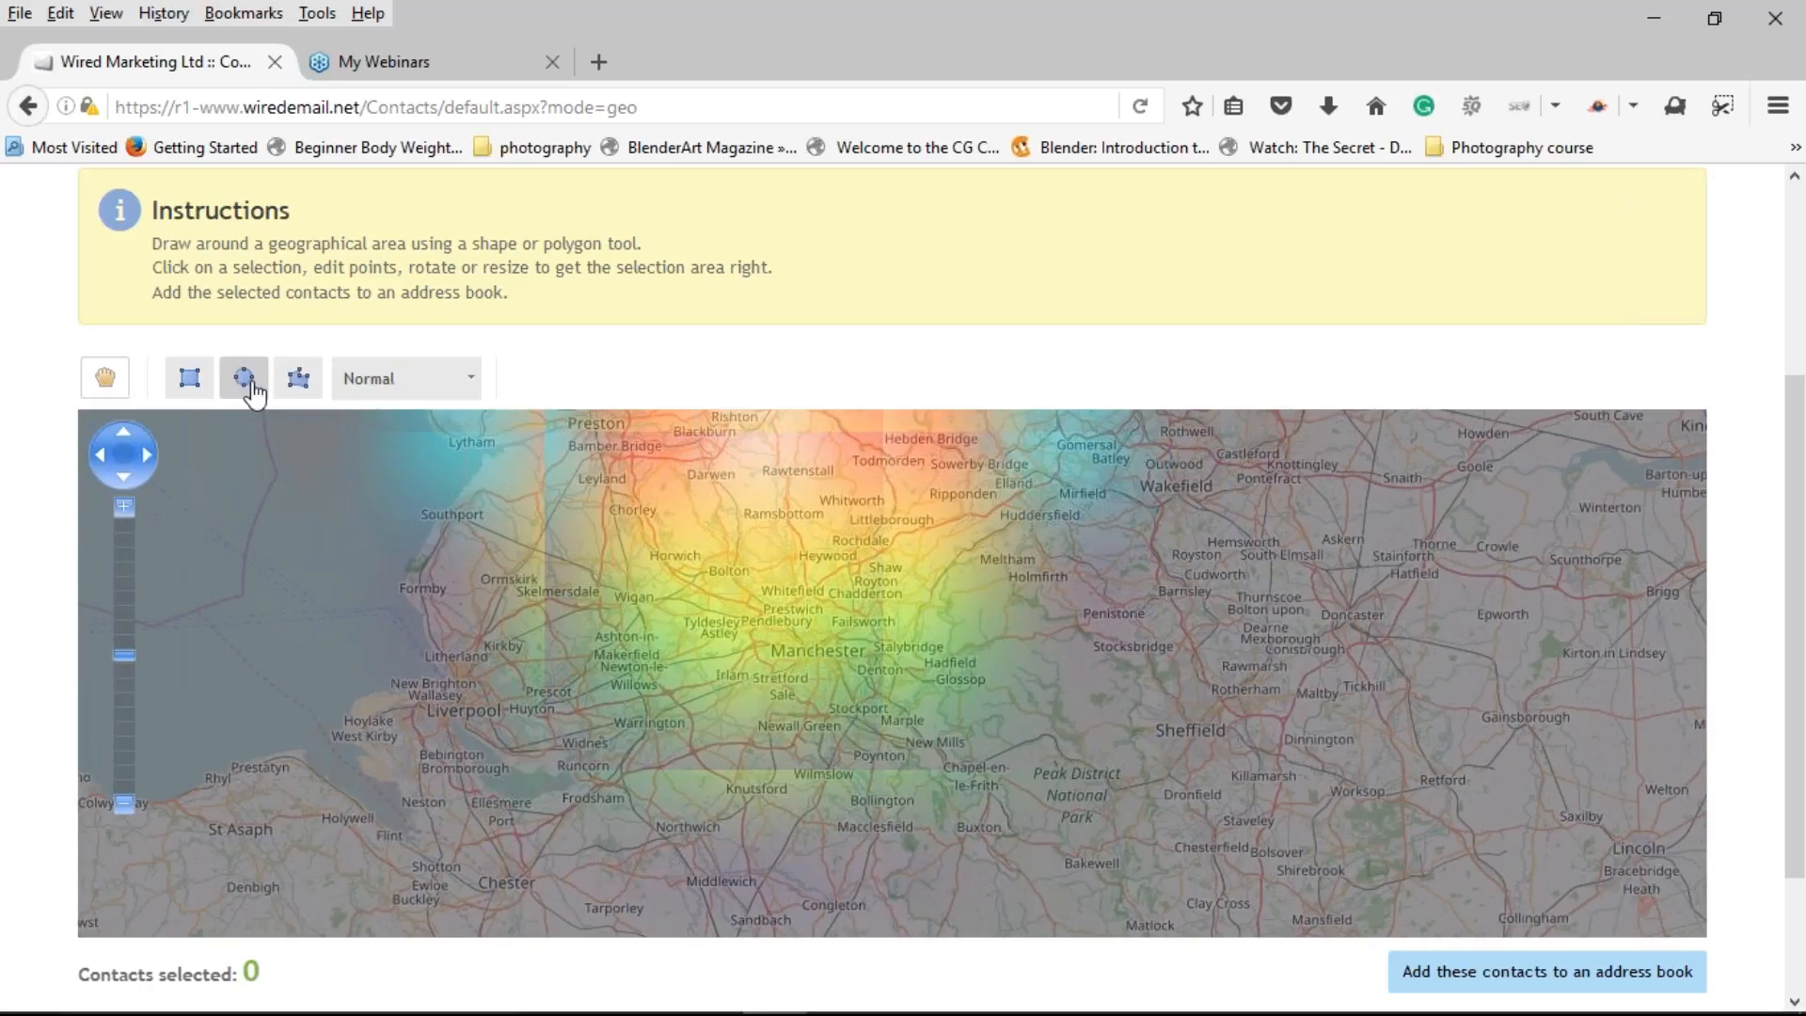
pyautogui.click(300, 382)
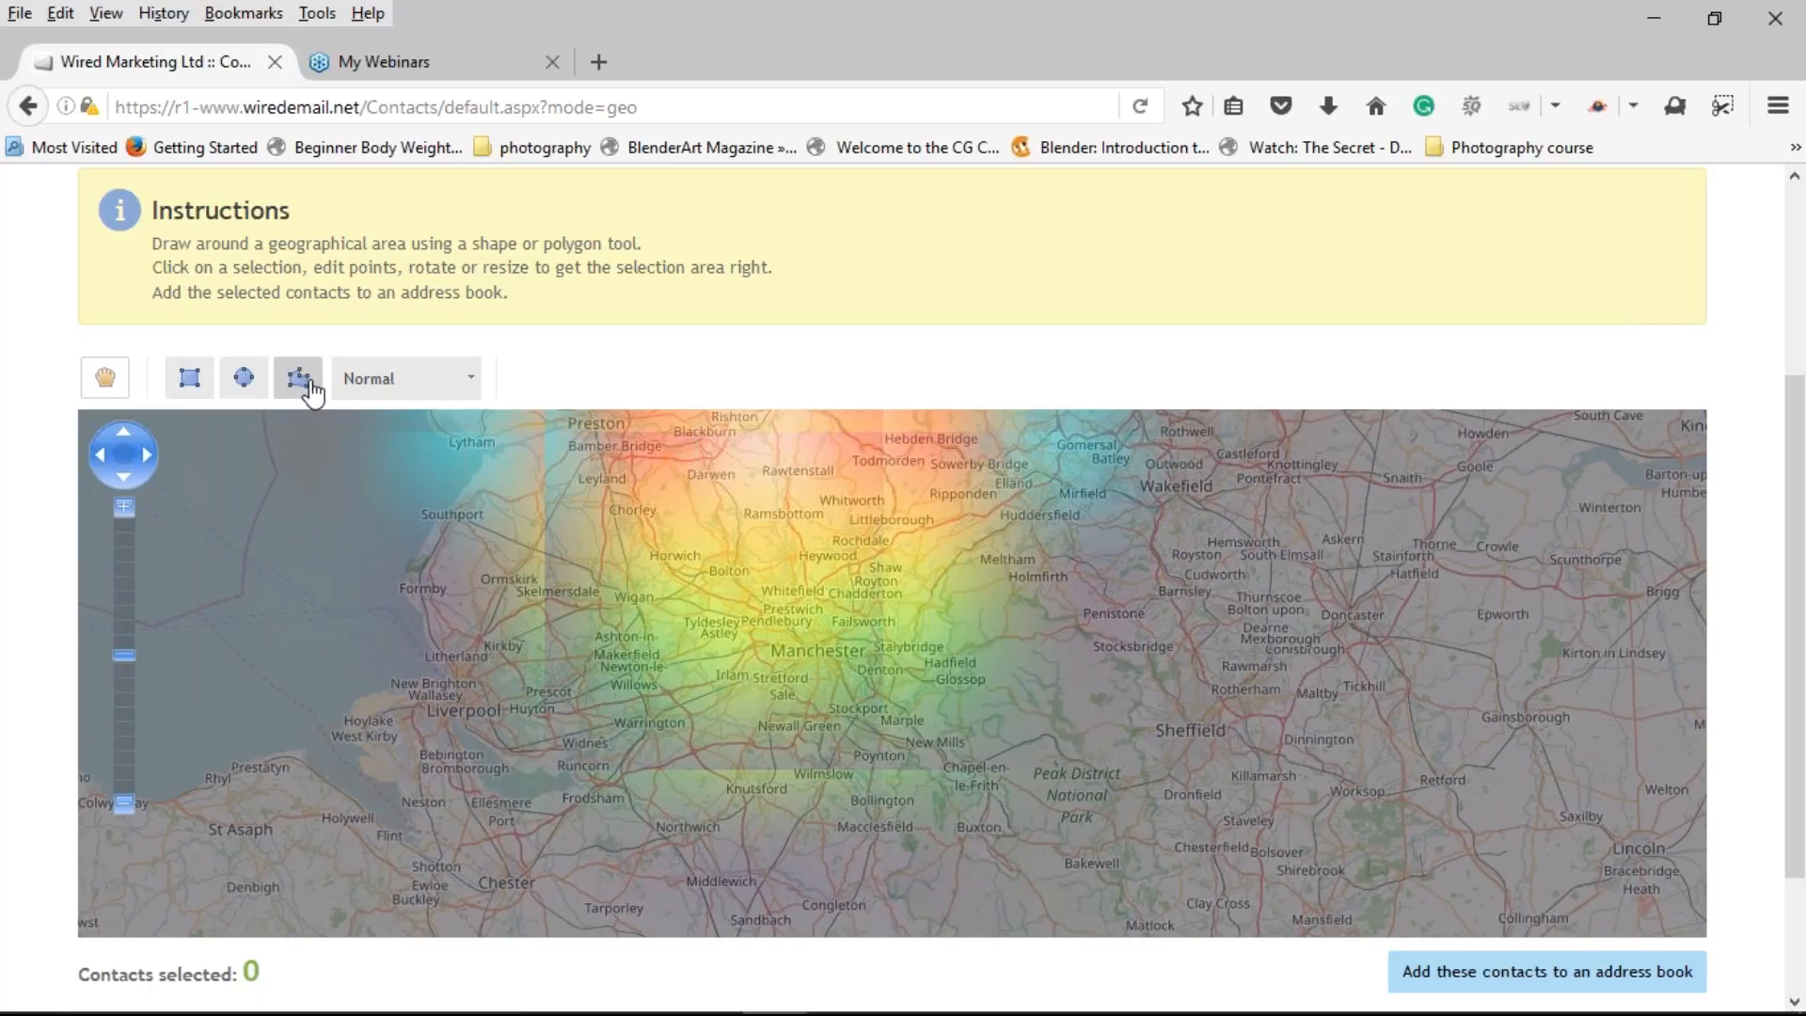
pyautogui.click(250, 380)
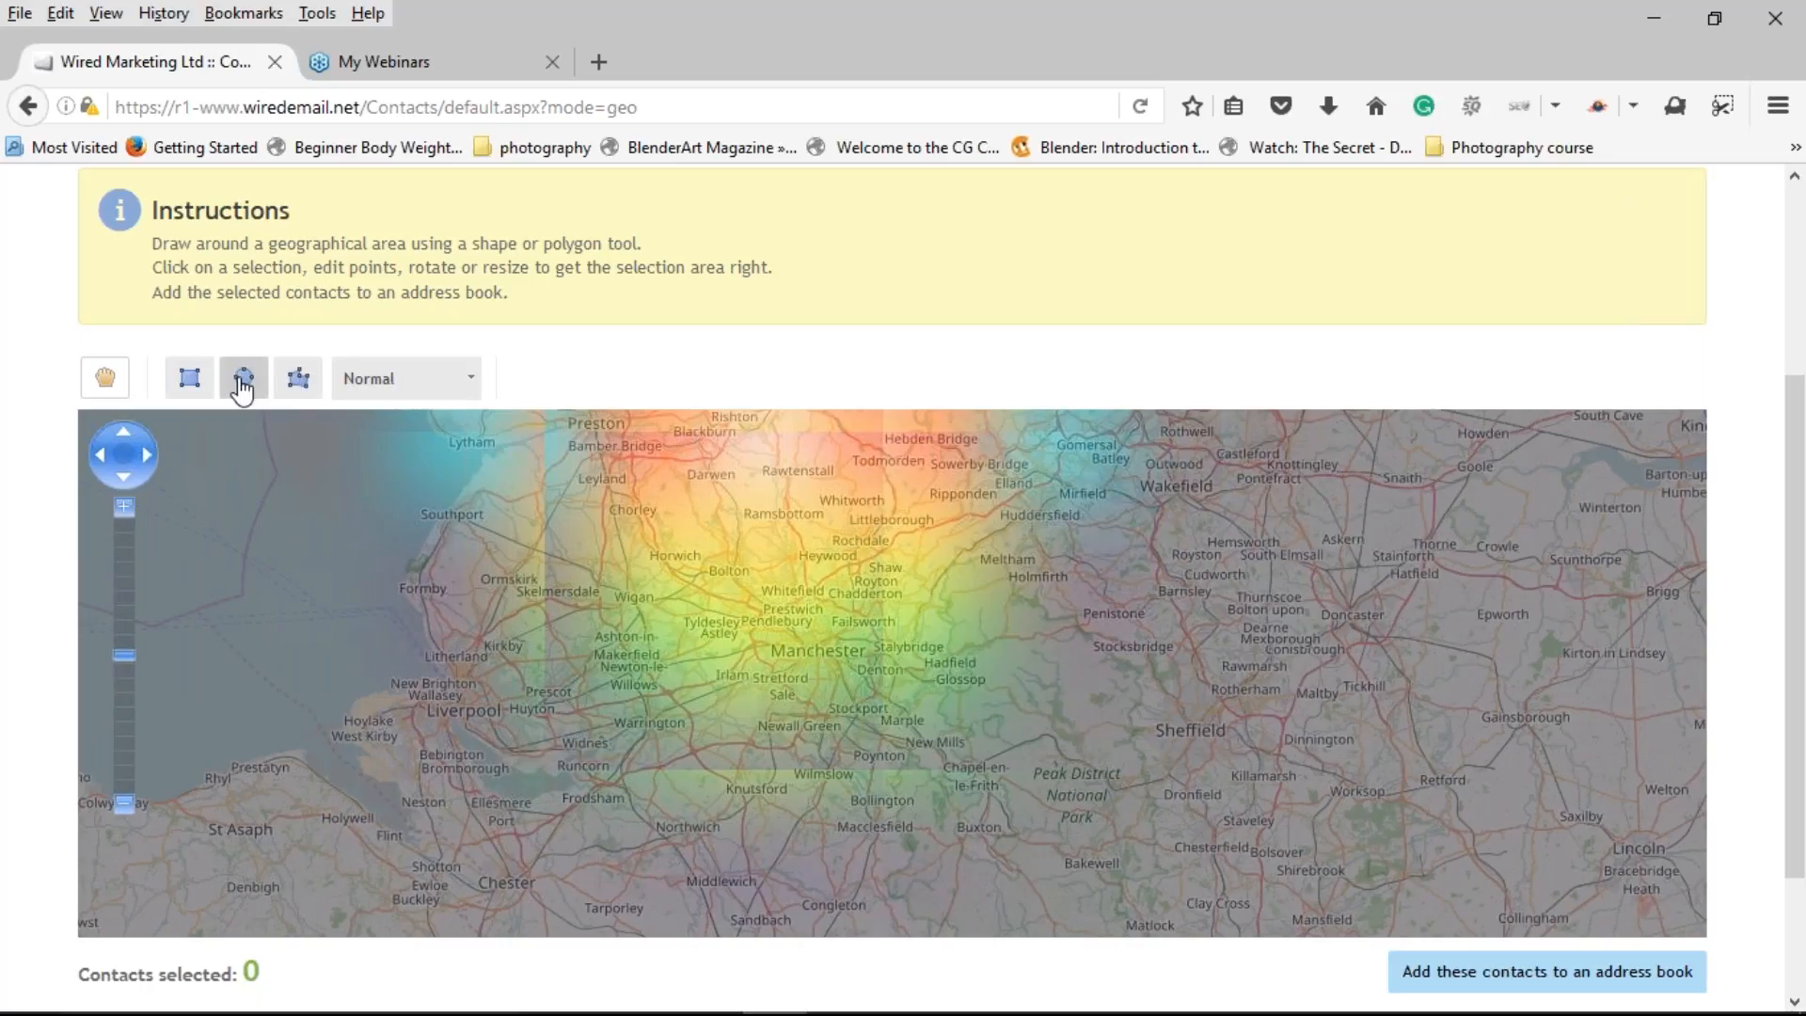
pyautogui.click(242, 386)
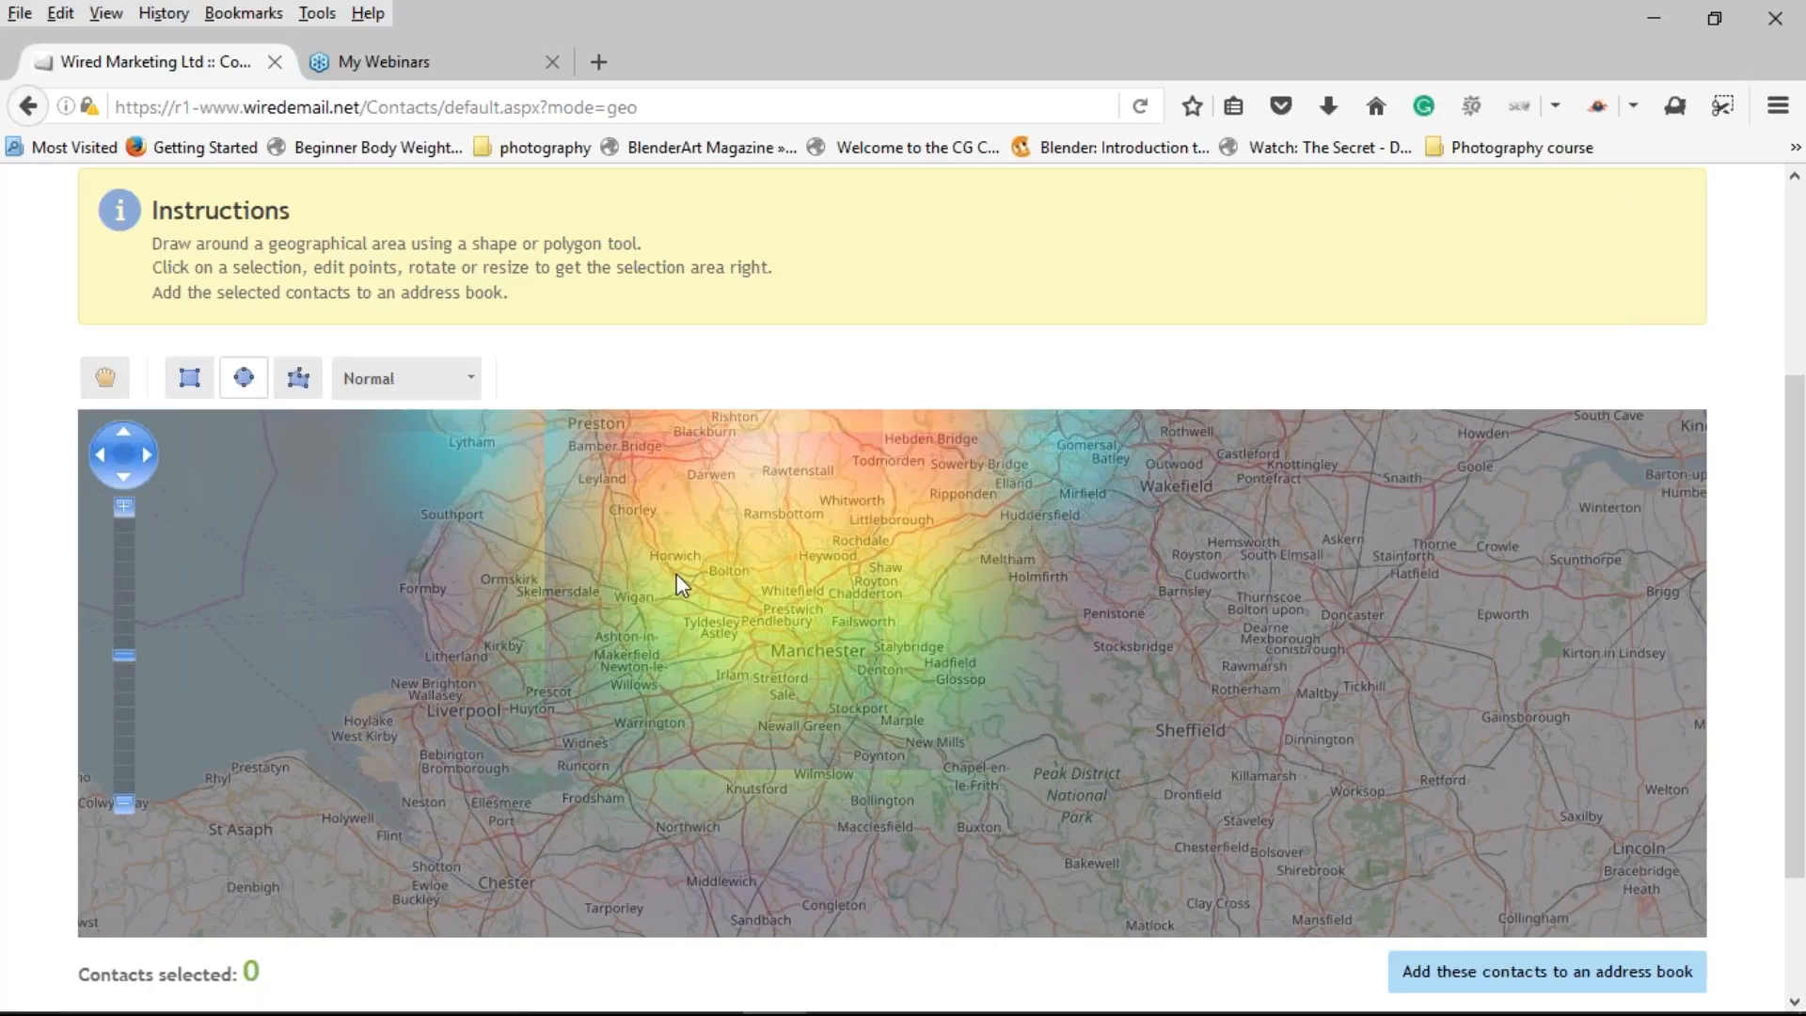
# Step: Draw a circle over Manchester, size it 10 by 10 miles, and reposition it centrally
pyautogui.moveTo(789, 623); pyautogui.dragTo(863, 697)
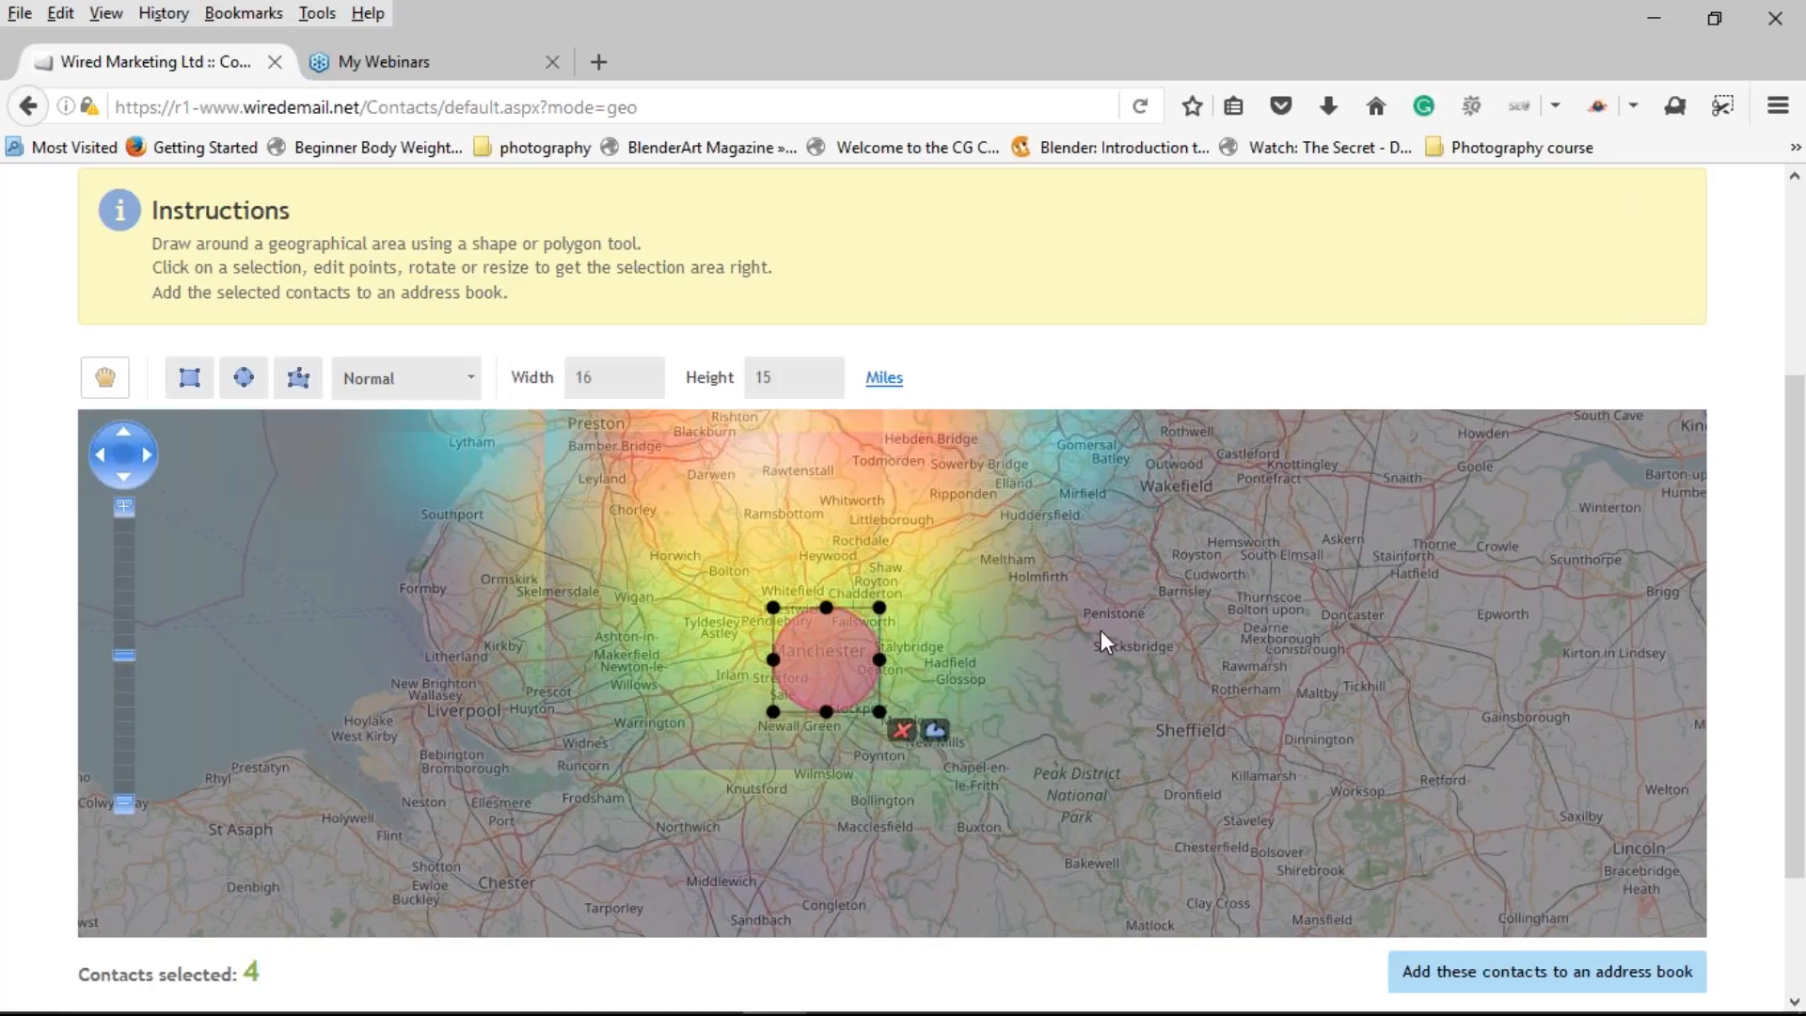
pyautogui.doubleClick(620, 378)
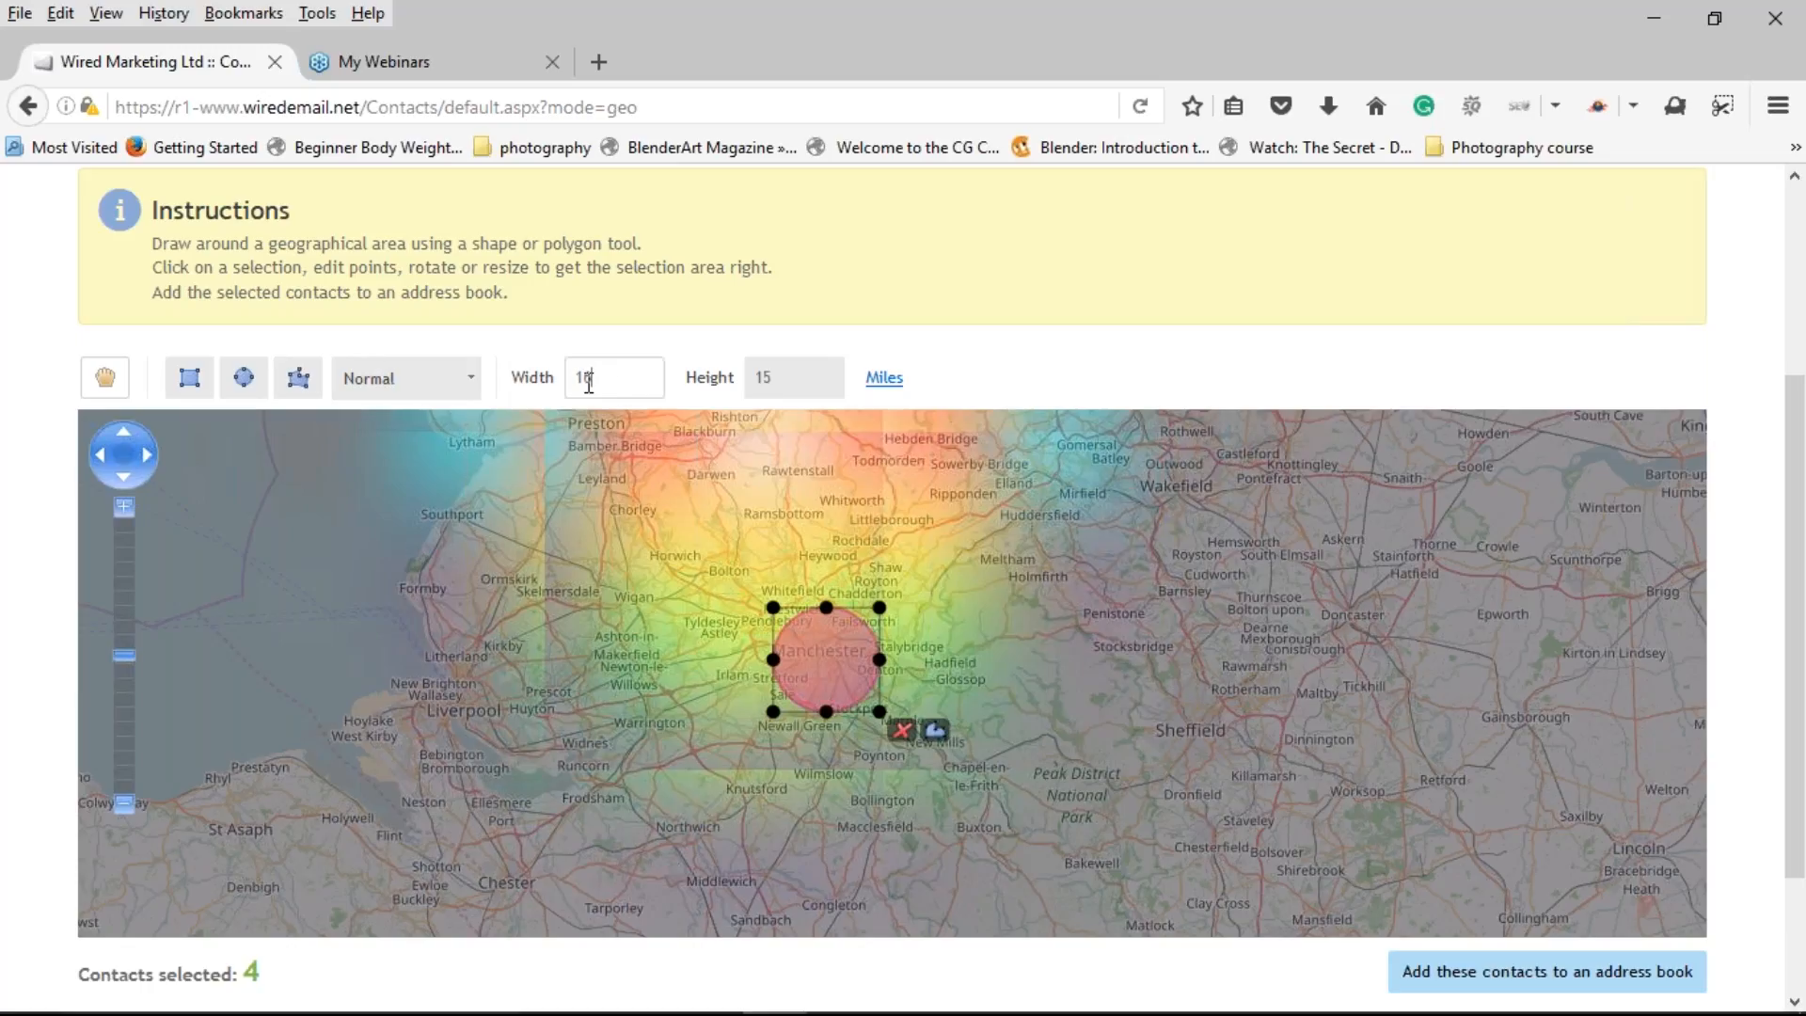
pyautogui.write('10')
pyautogui.press('Tab')
pyautogui.press('BackSpace')
pyautogui.write('0')
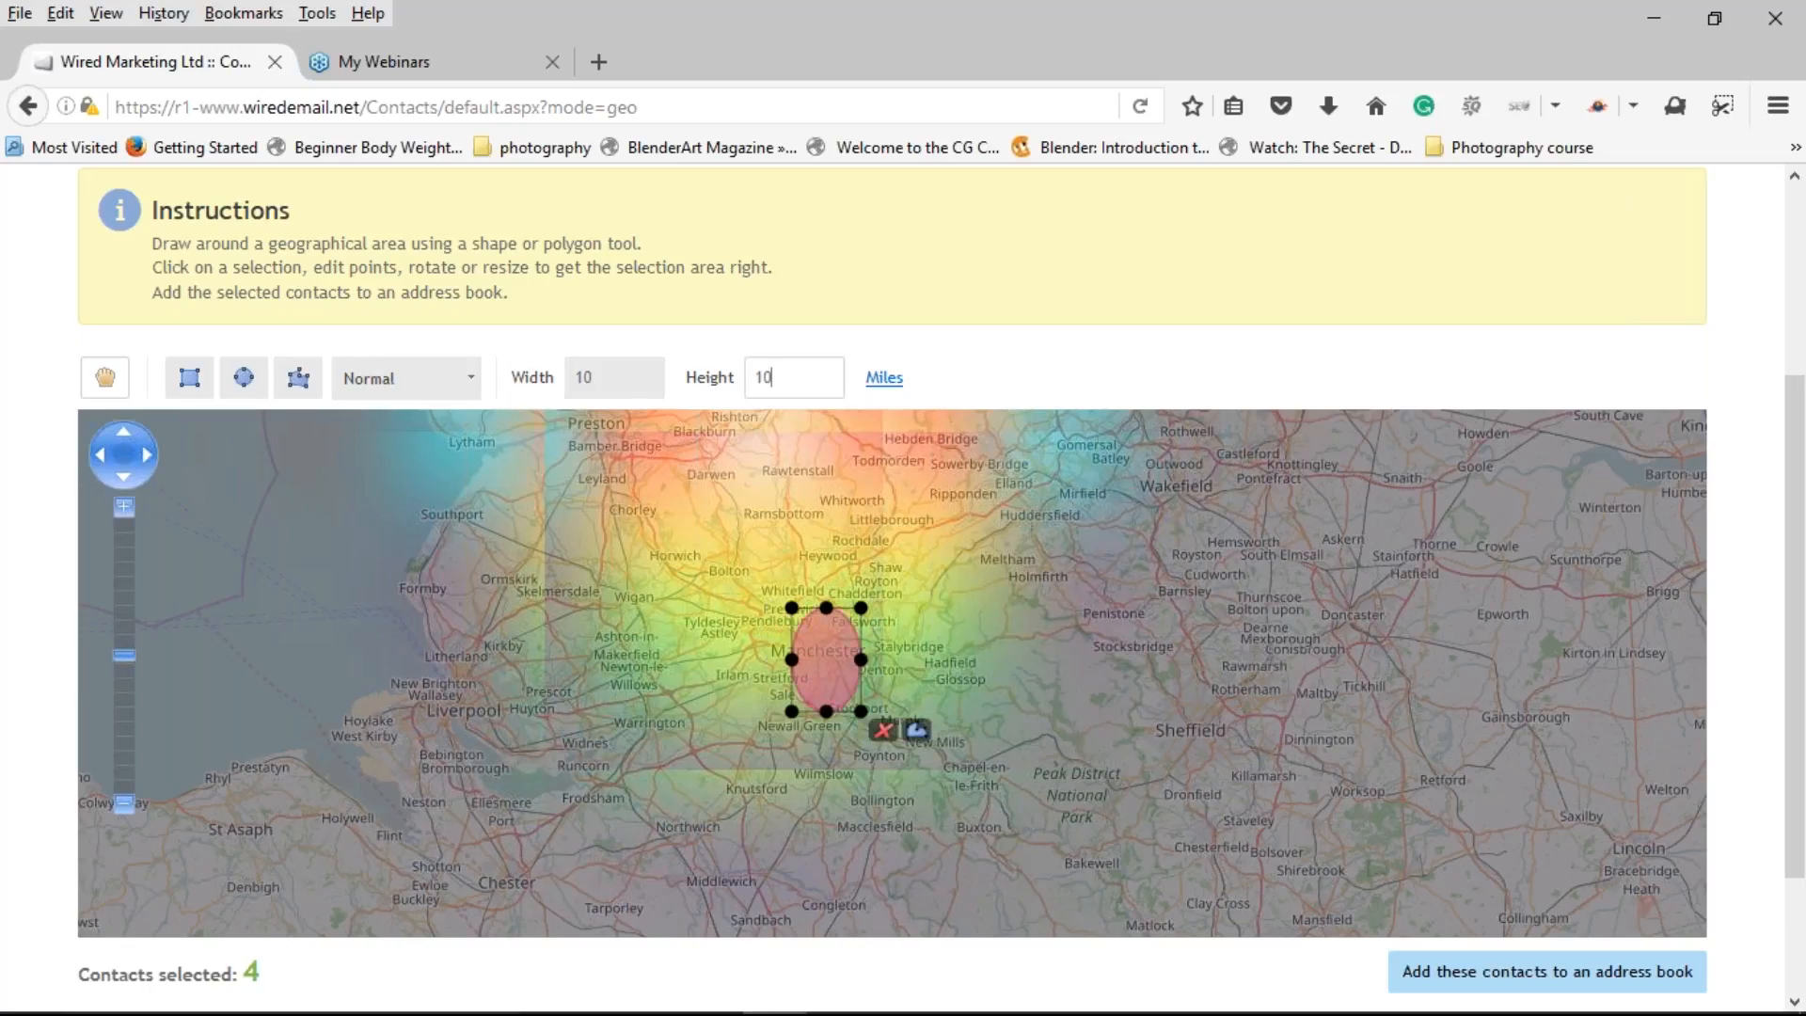
pyautogui.press('Tab')
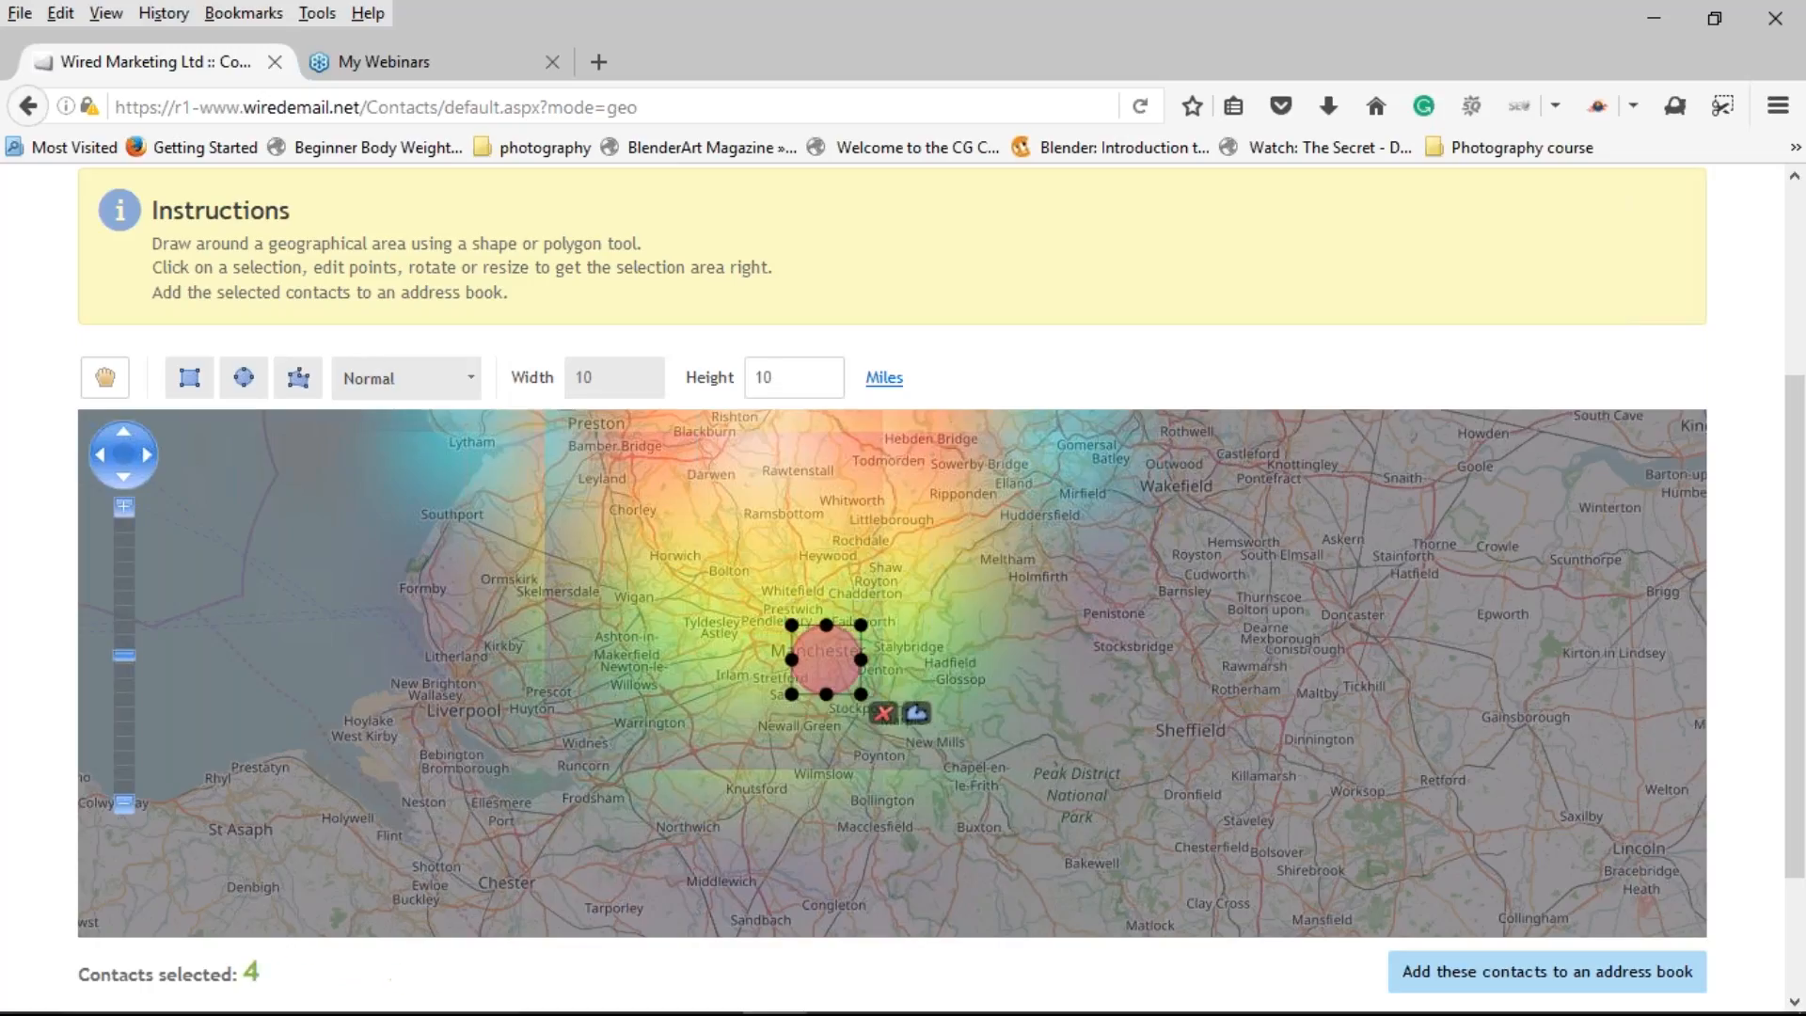
pyautogui.moveTo(835, 650); pyautogui.dragTo(821, 640)
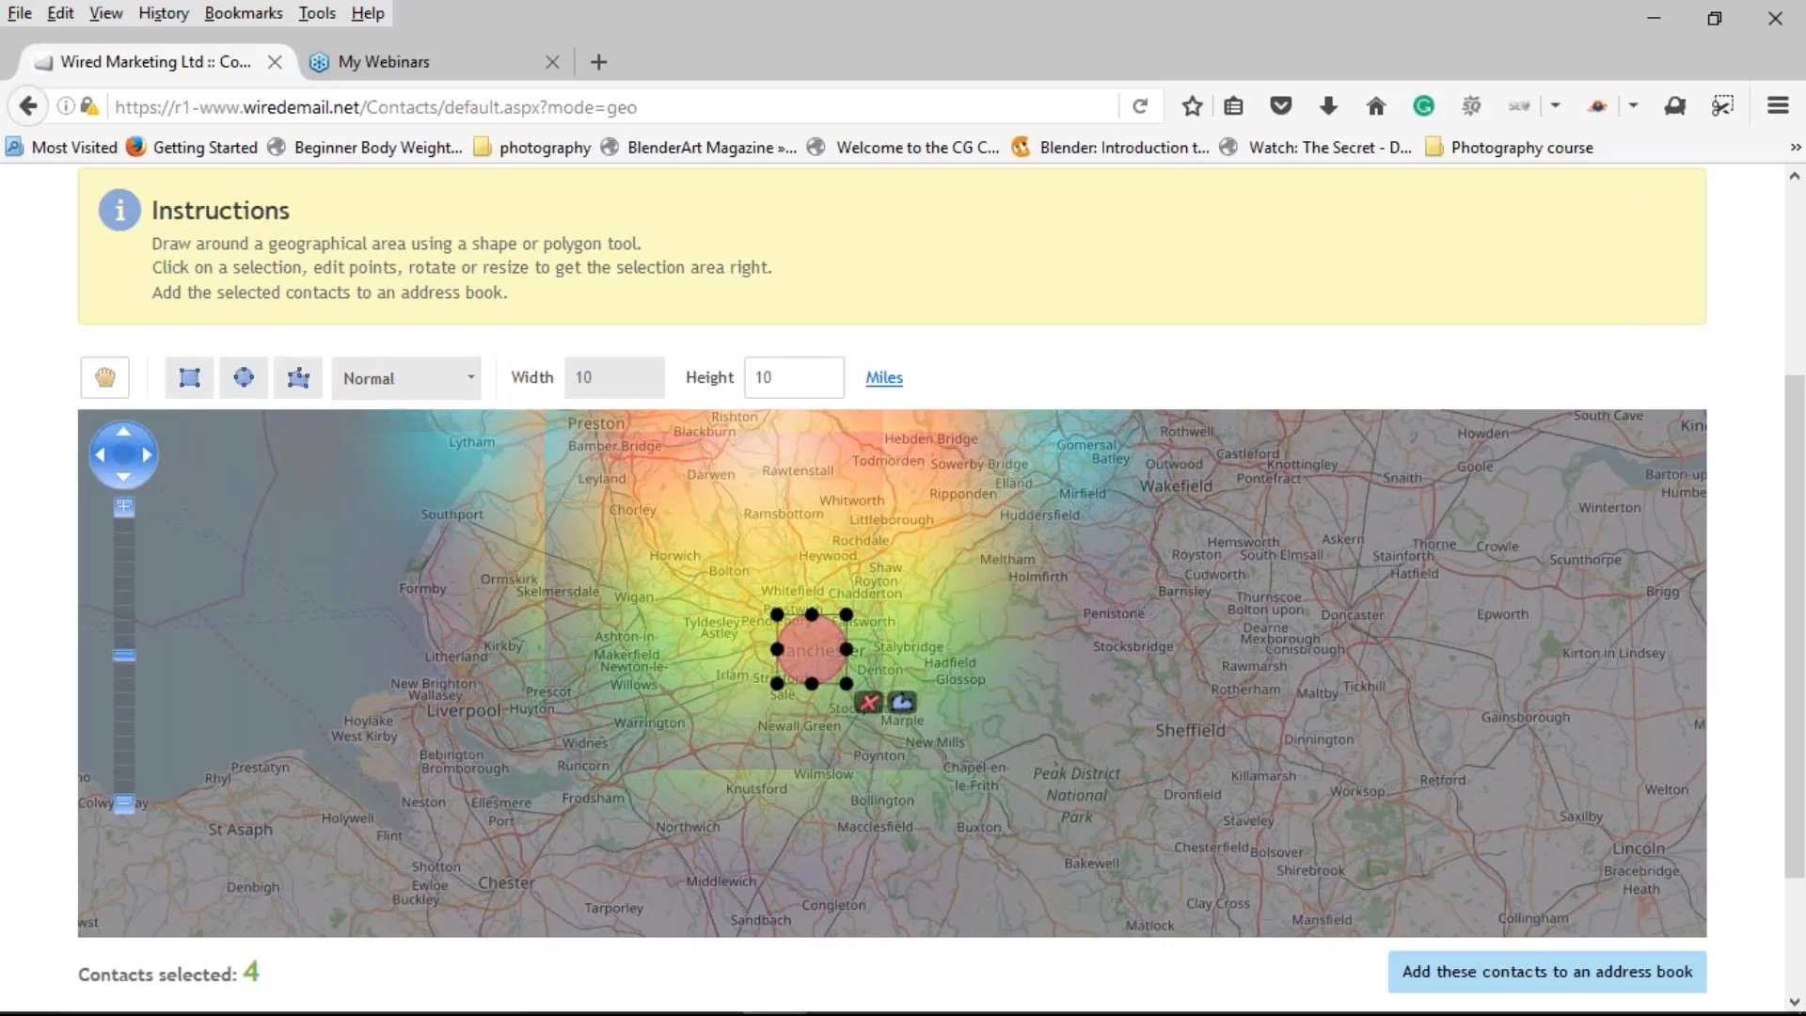
# Step: Delete the circle and start a polygon with its first point at Lytham
pyautogui.click(870, 702)
pyautogui.click(296, 382)
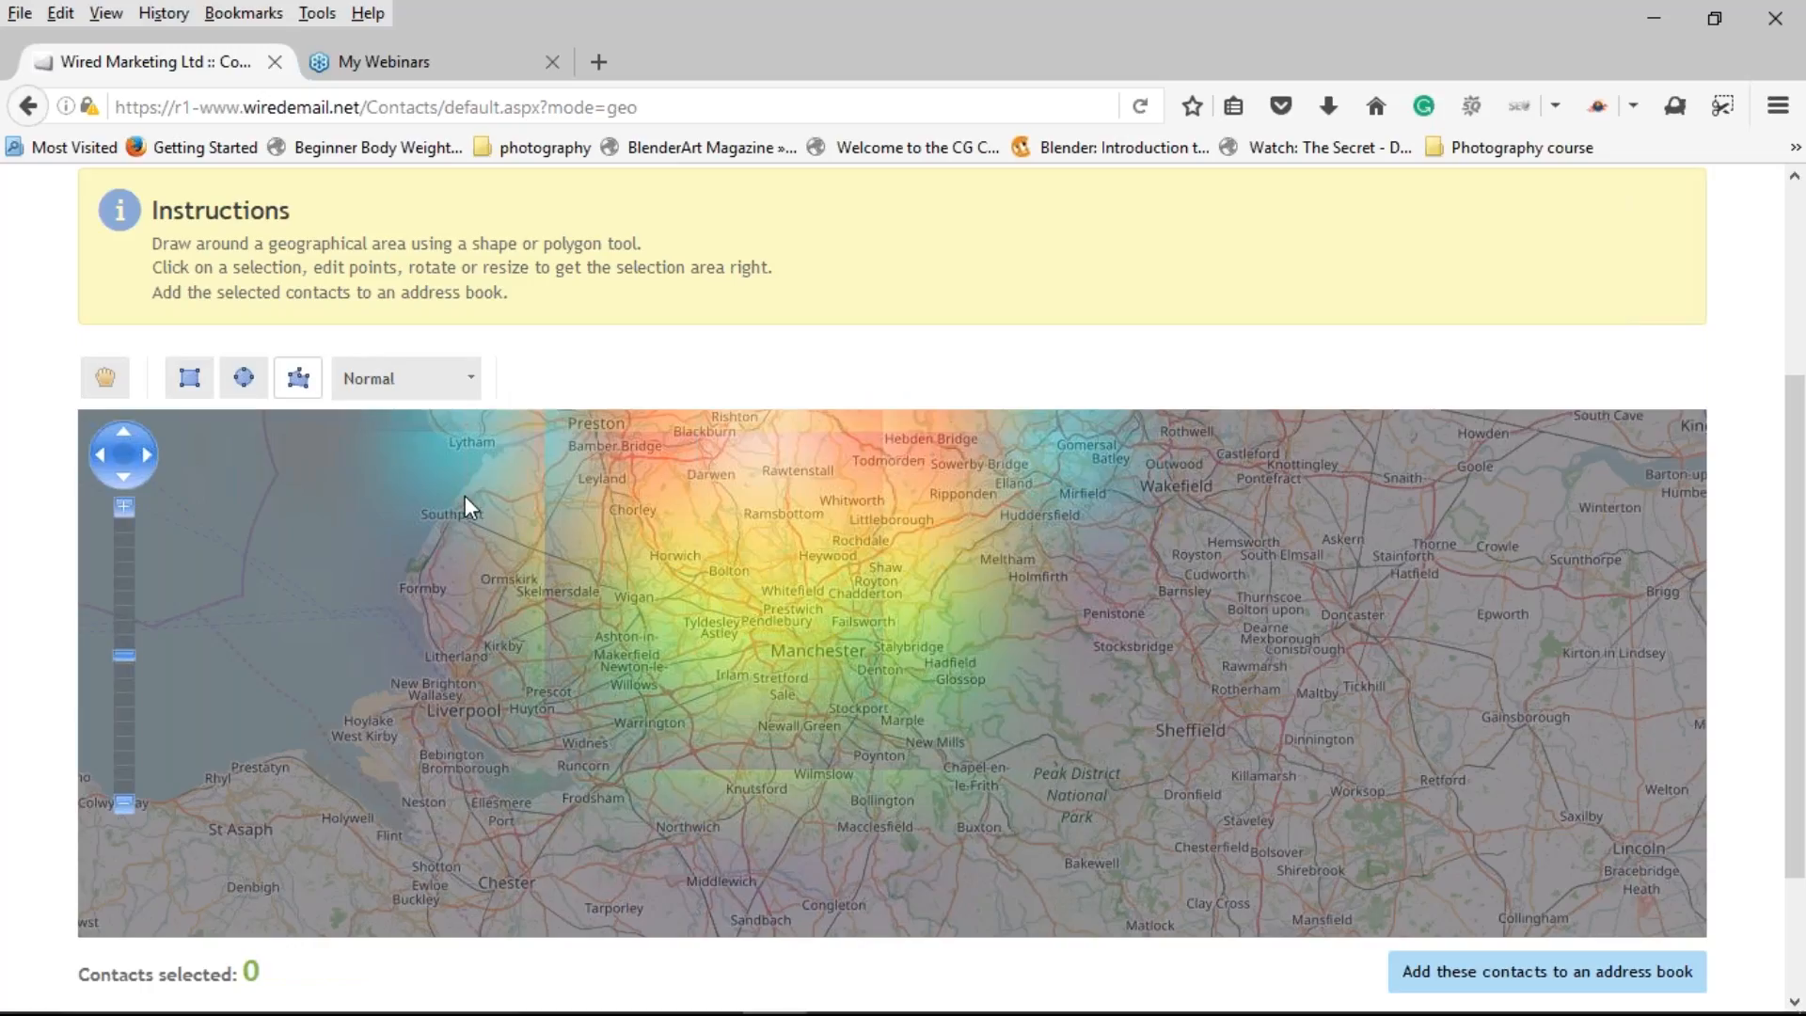
pyautogui.click(489, 449)
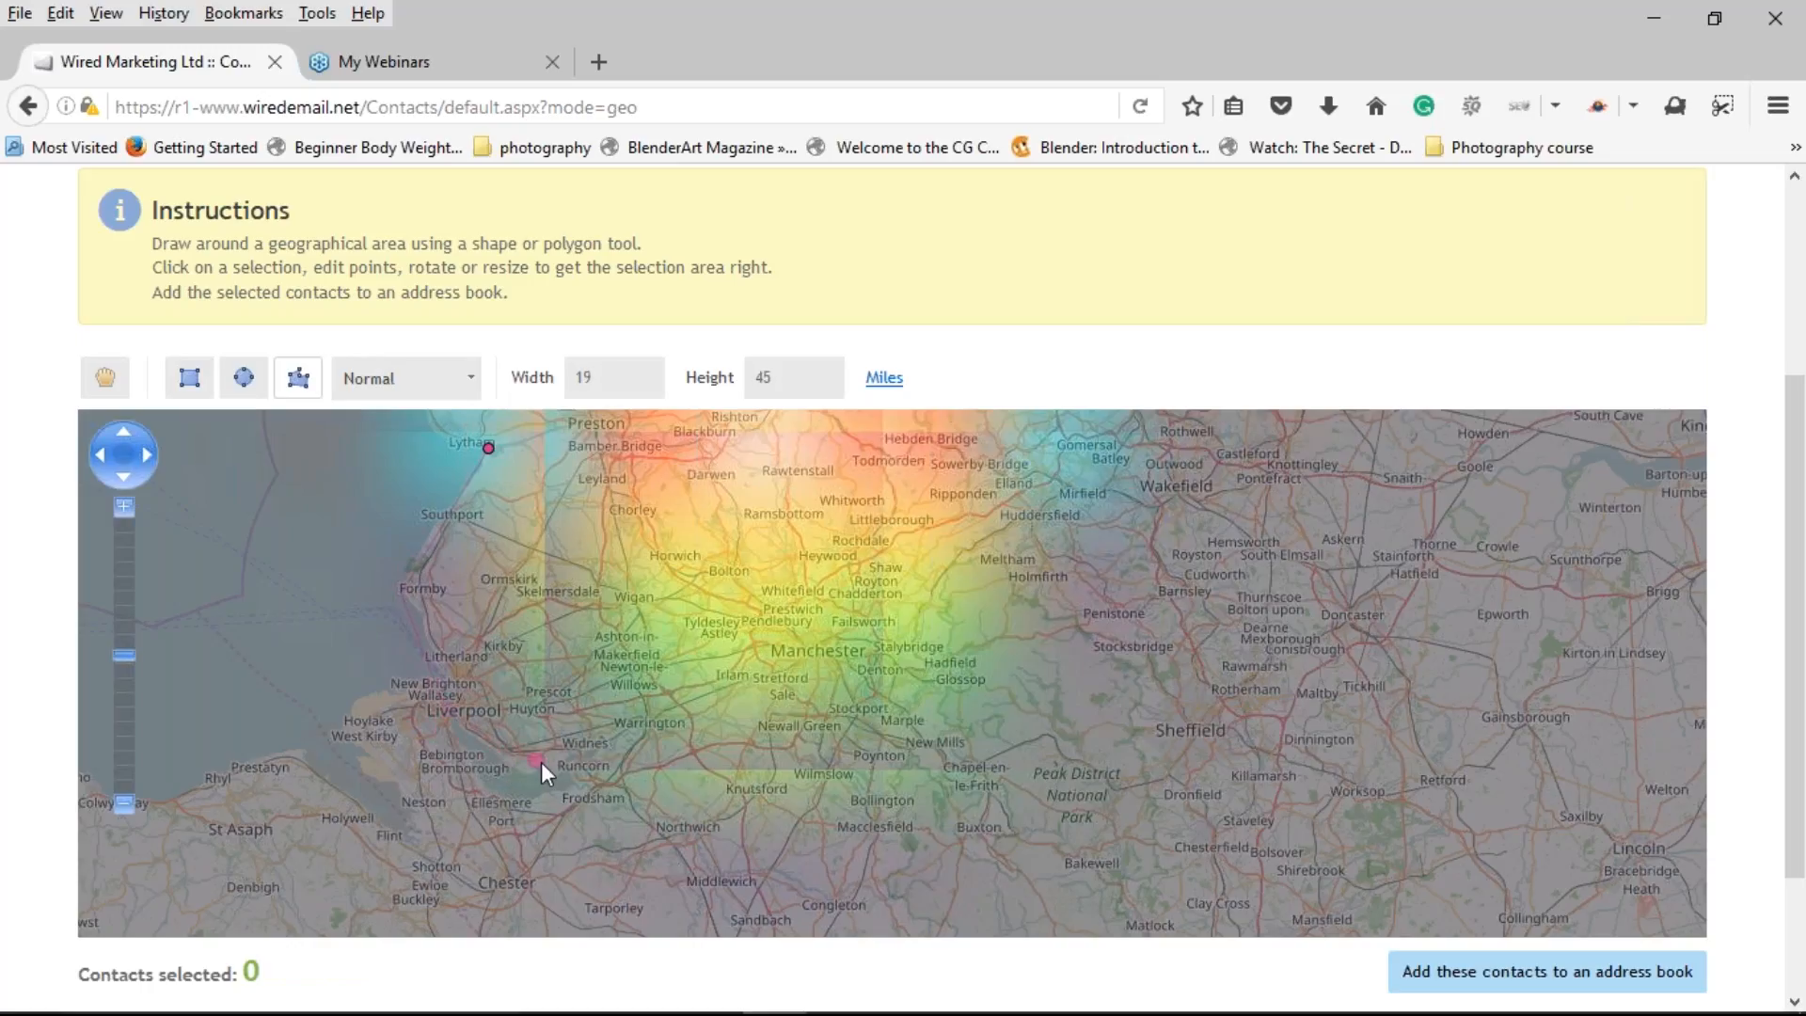
# Step: Close the polygon via Runcorn and Penistone back to Lytham, then draw a small circle near Todmorden
pyautogui.click(578, 785)
pyautogui.click(1085, 612)
pyautogui.click(488, 449)
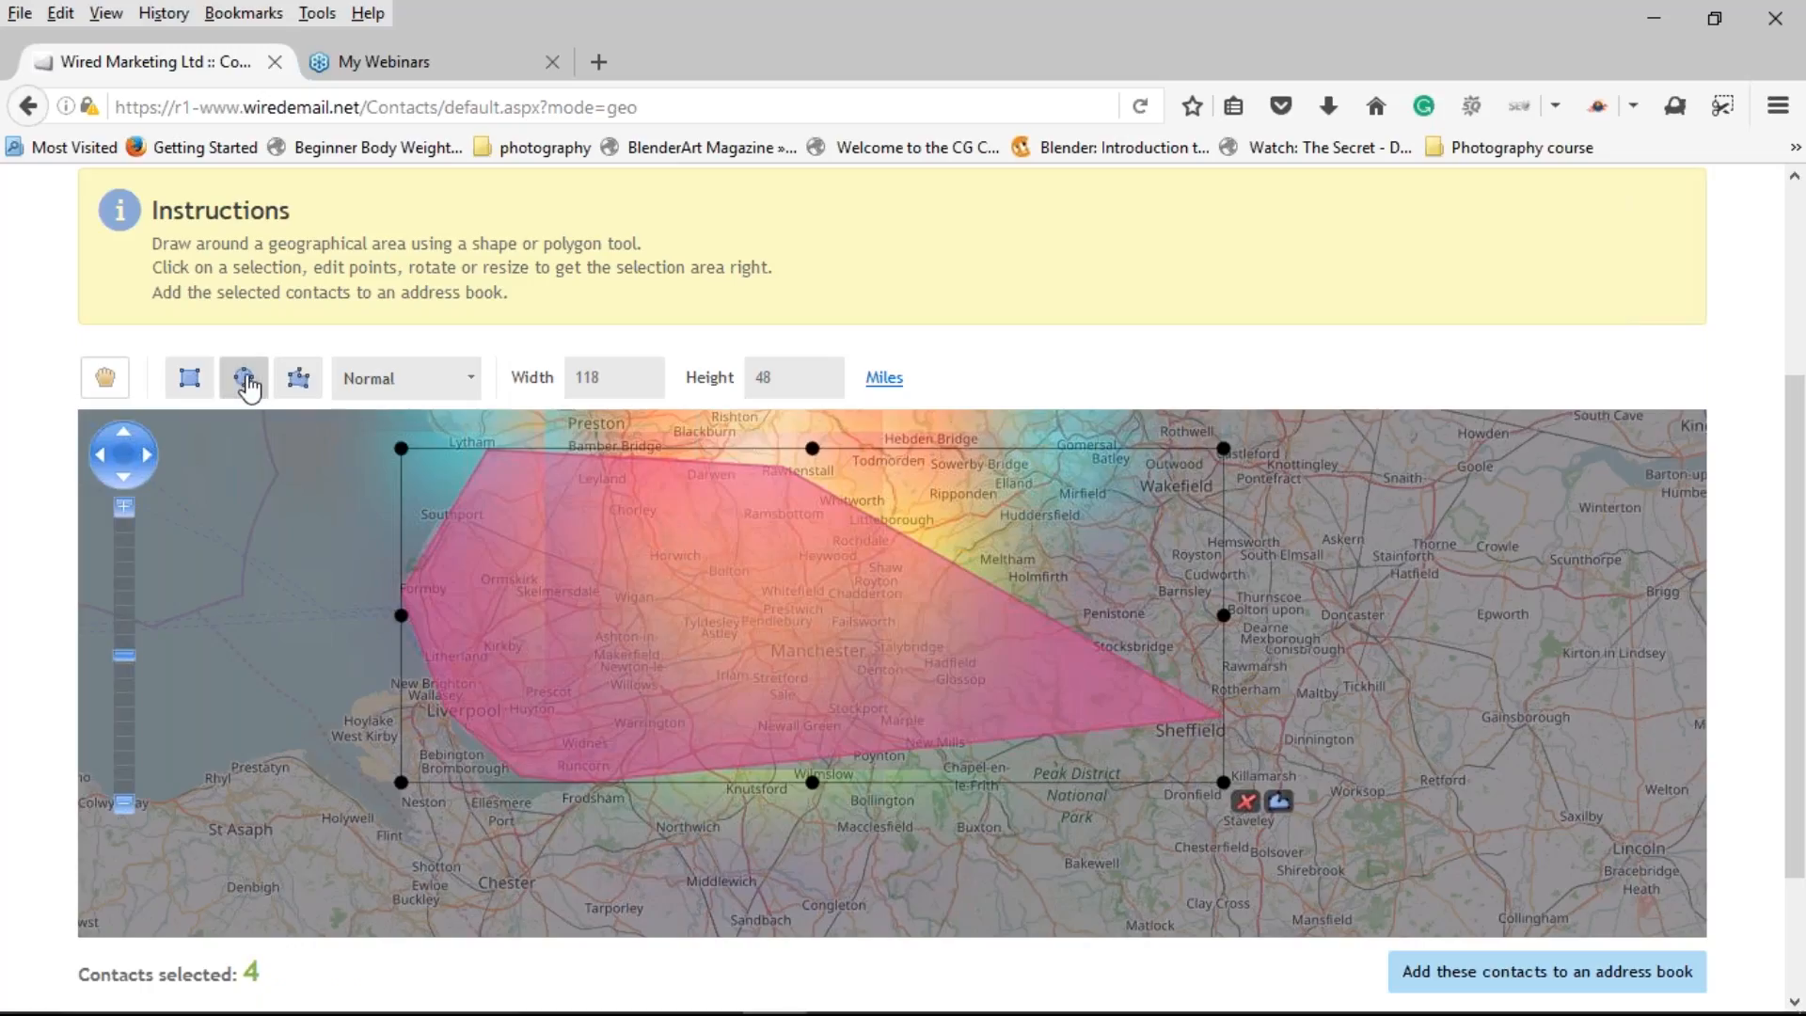
pyautogui.click(250, 382)
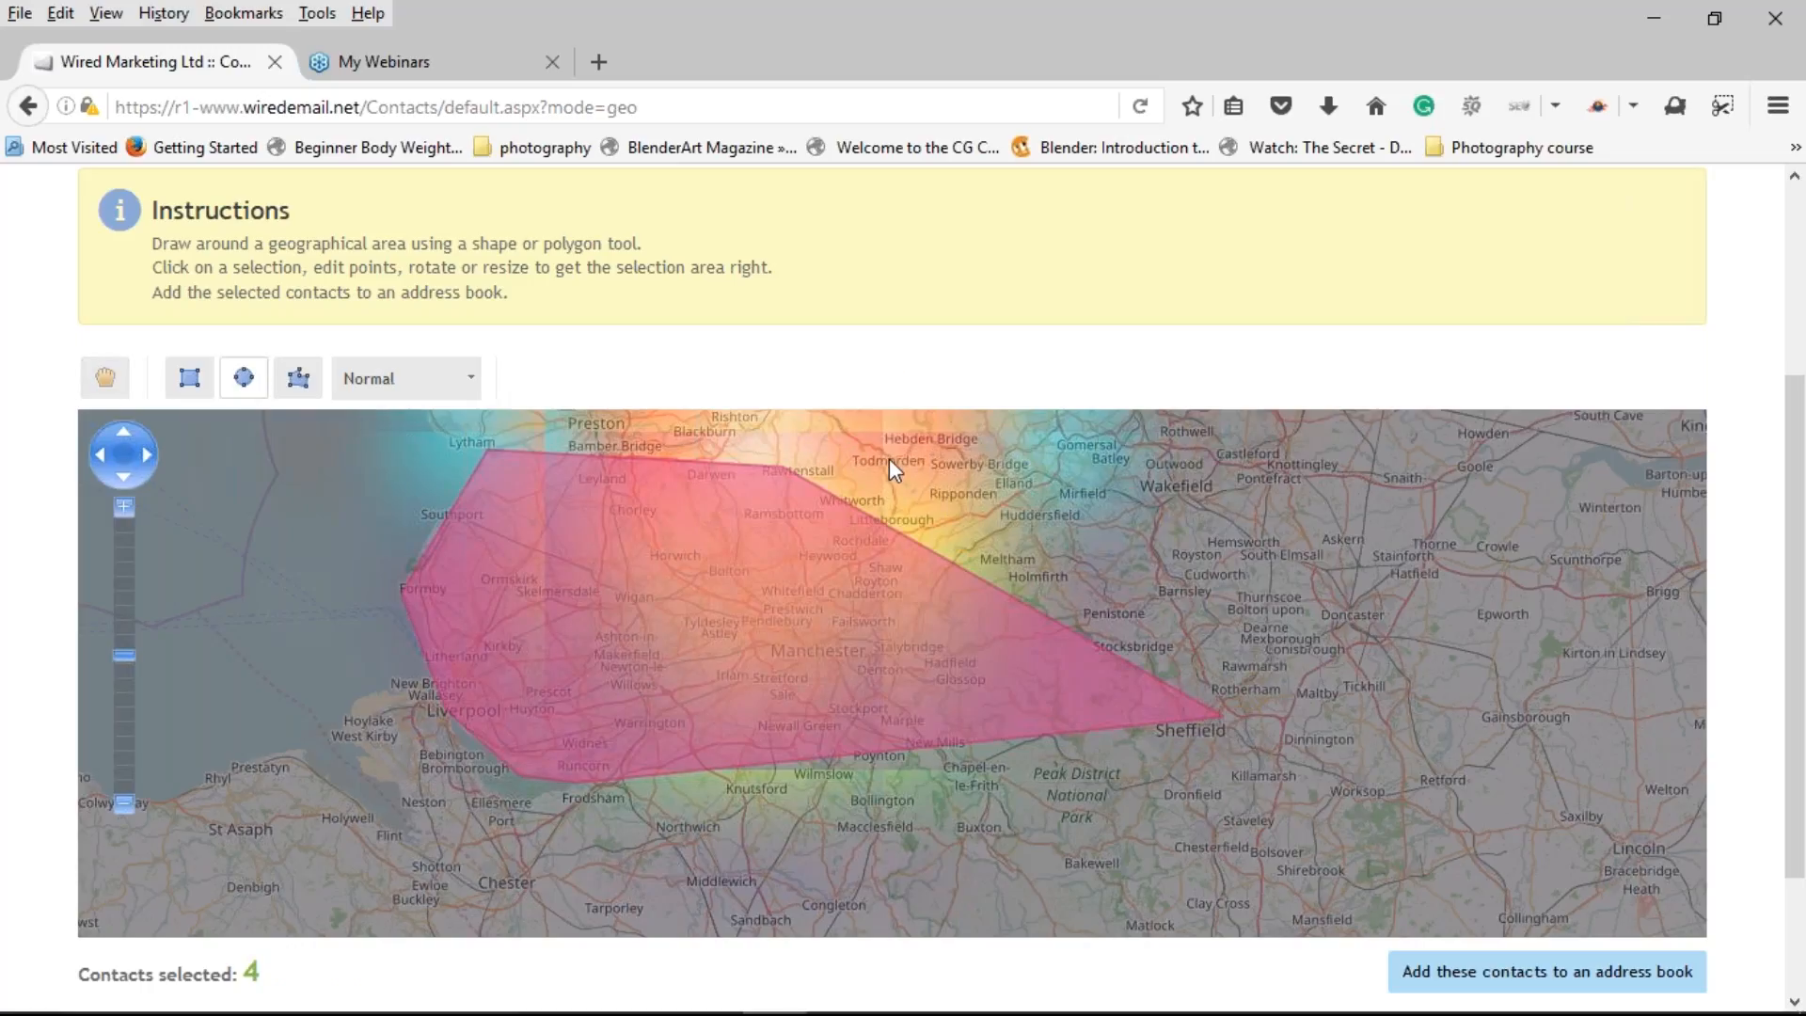
pyautogui.moveTo(887, 463)
pyautogui.mouseDown()
pyautogui.moveTo(1014, 535)
pyautogui.moveTo(988, 489)
pyautogui.moveTo(800, 476)
pyautogui.mouseUp()
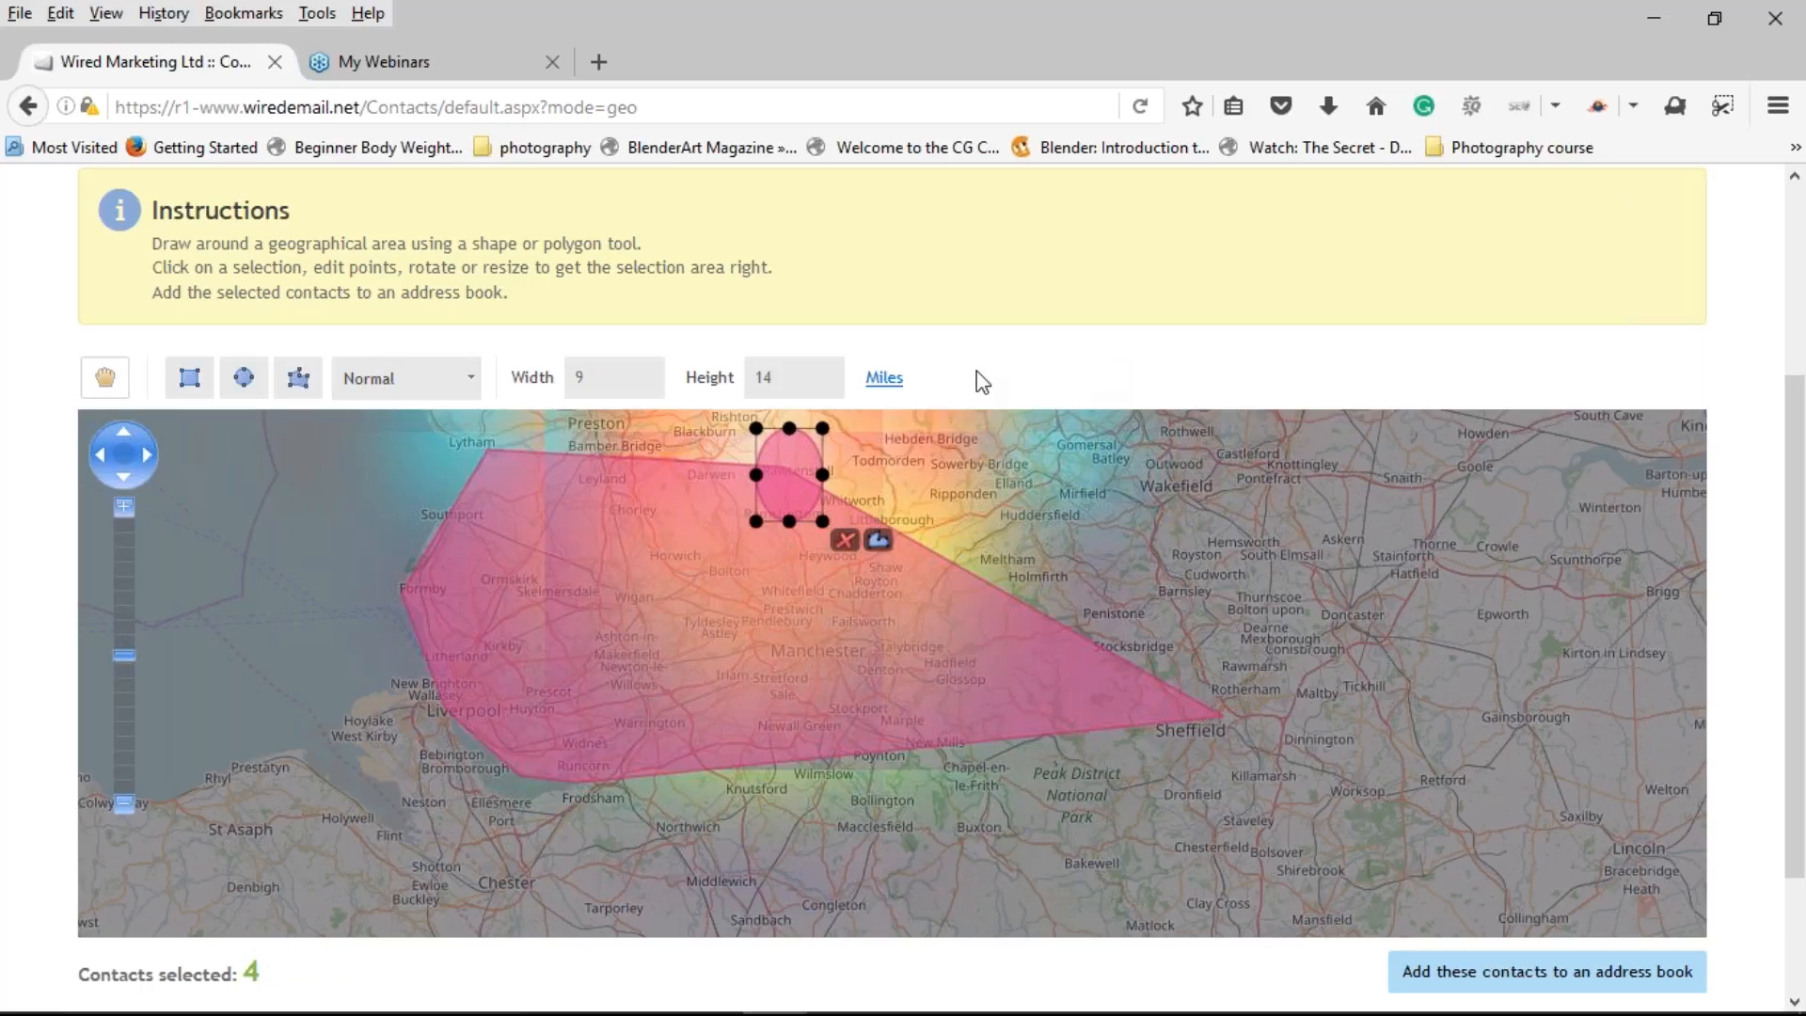
# Step: Save the 4 selected contacts as address book 'Manchester/Liverpool' with a placeholder description, then open it
pyautogui.click(1465, 988)
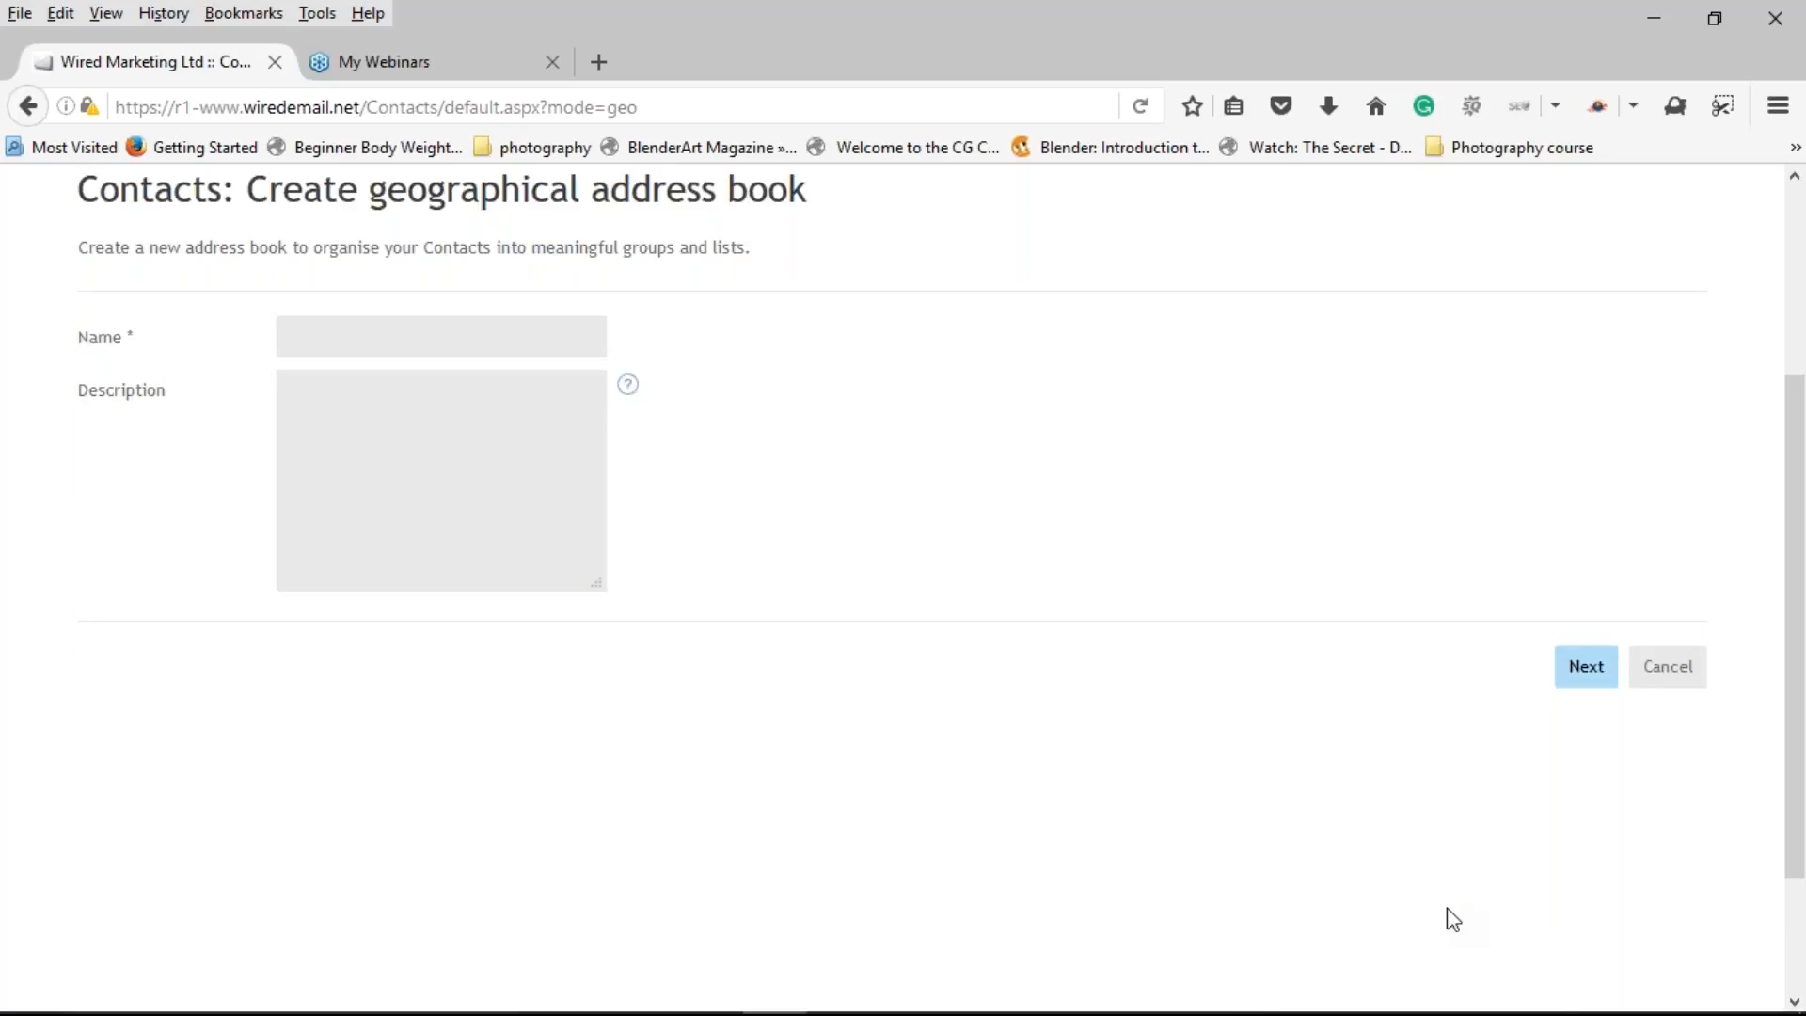
pyautogui.click(409, 342)
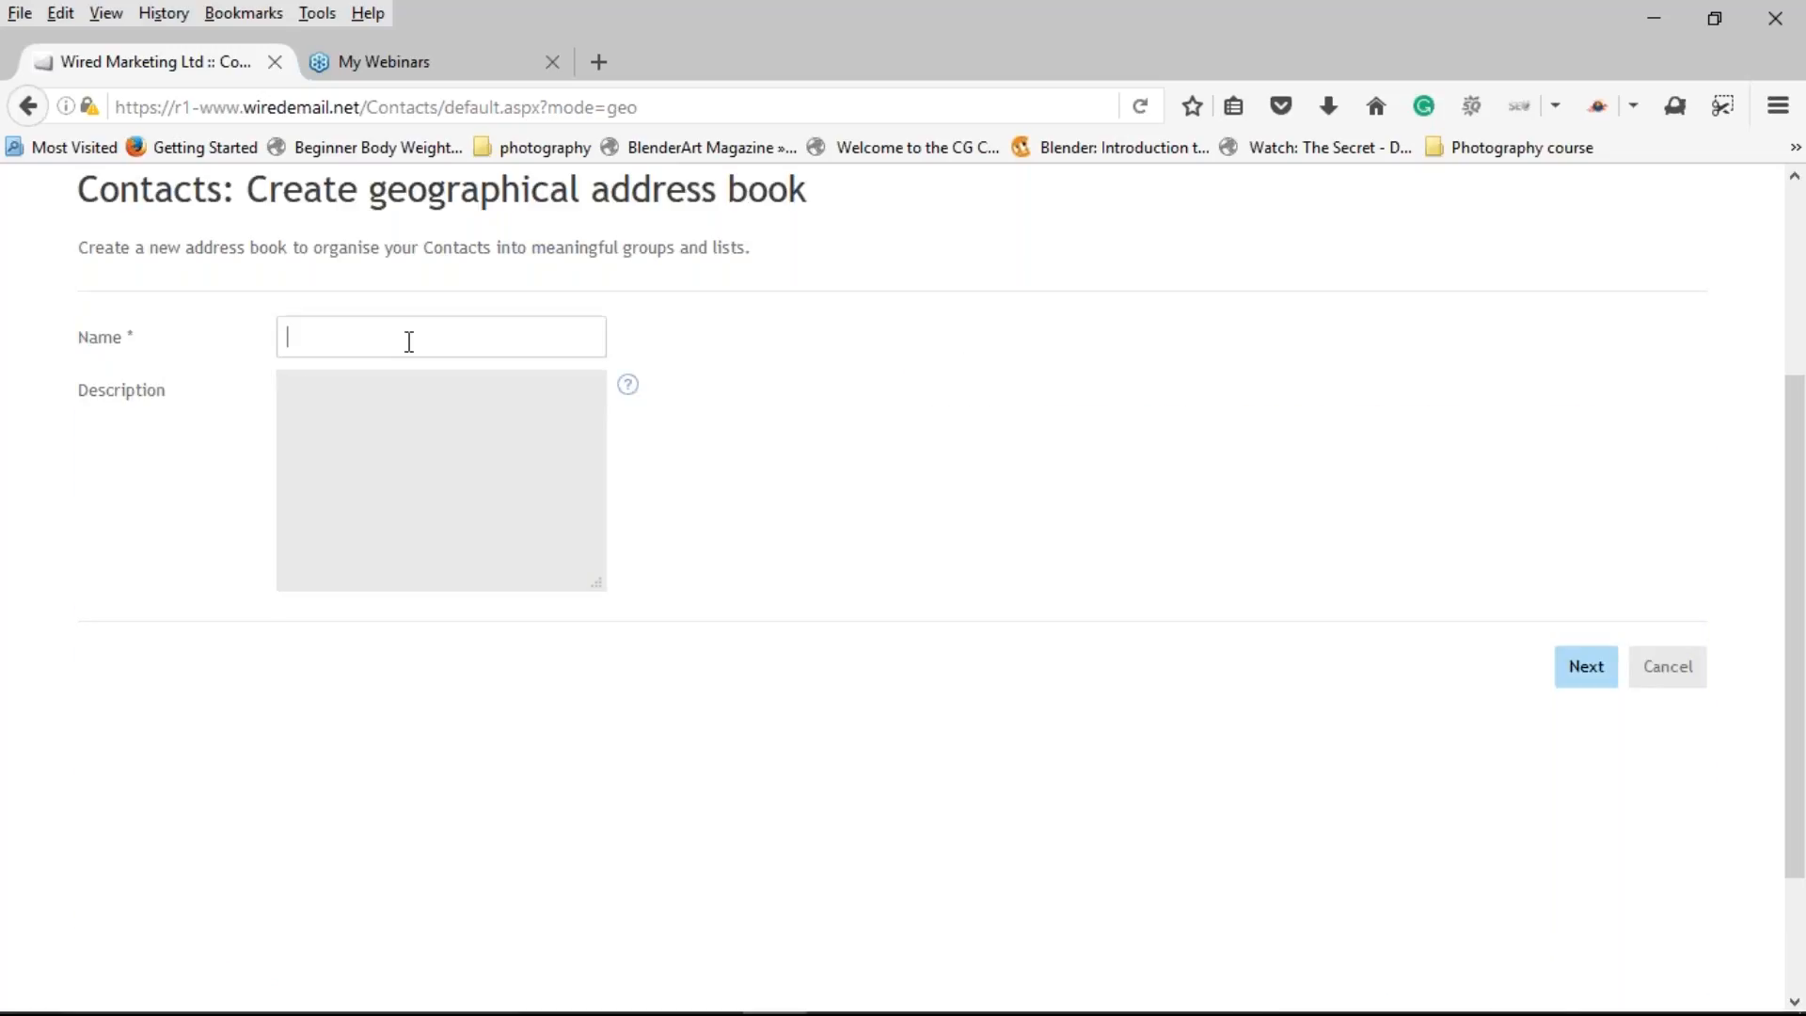
pyautogui.write('Manchester/Liverpool')
pyautogui.click(358, 438)
pyautogui.write('dsjfbvkjvdbvskjvaje')
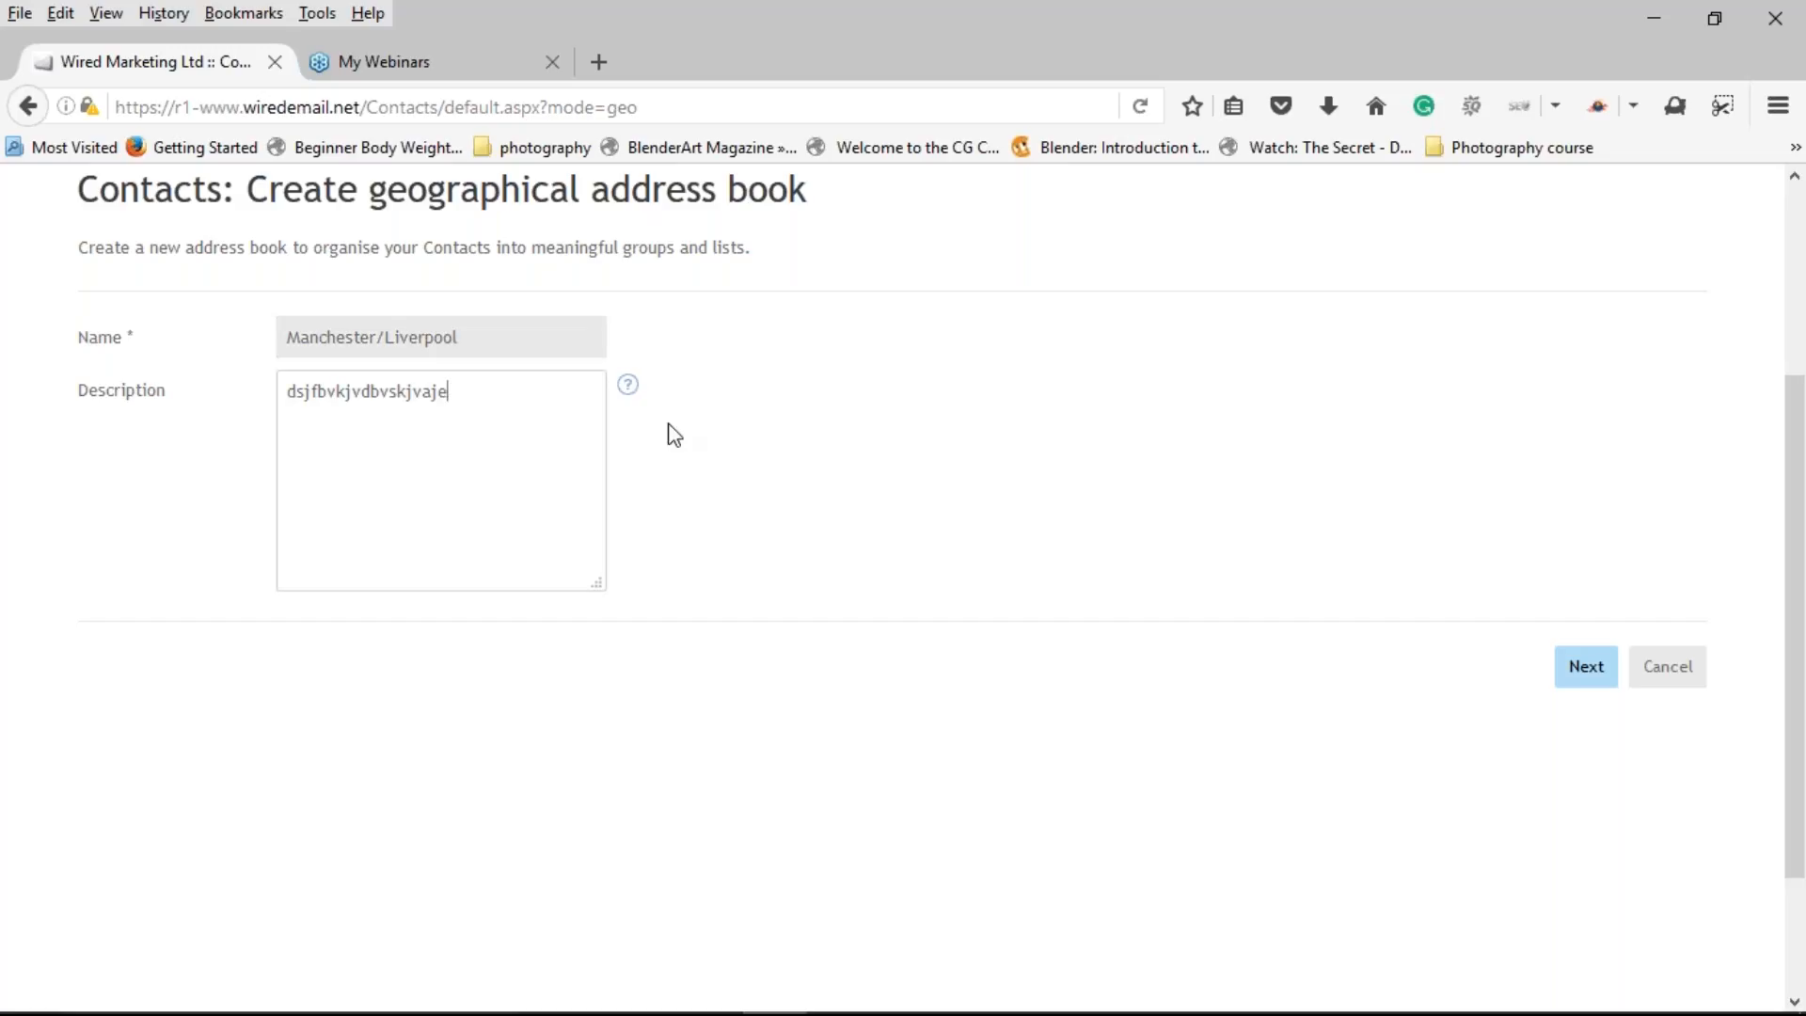
pyautogui.click(1586, 669)
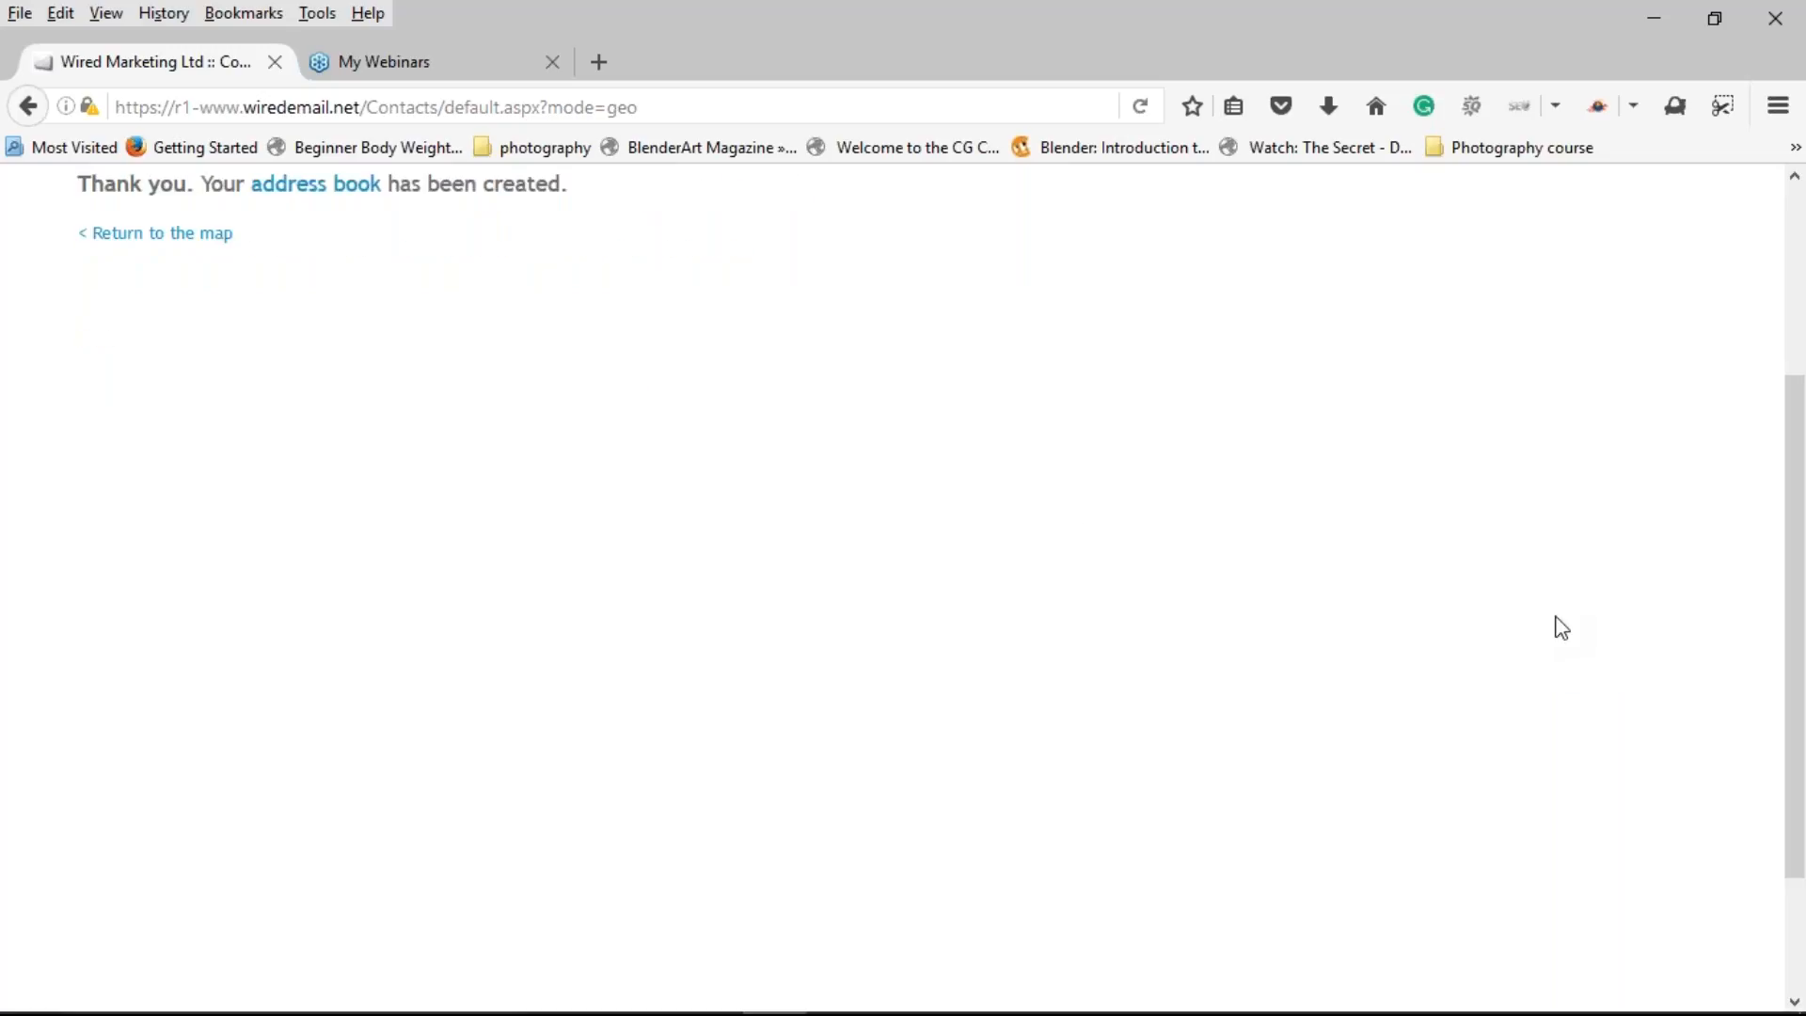
pyautogui.click(315, 195)
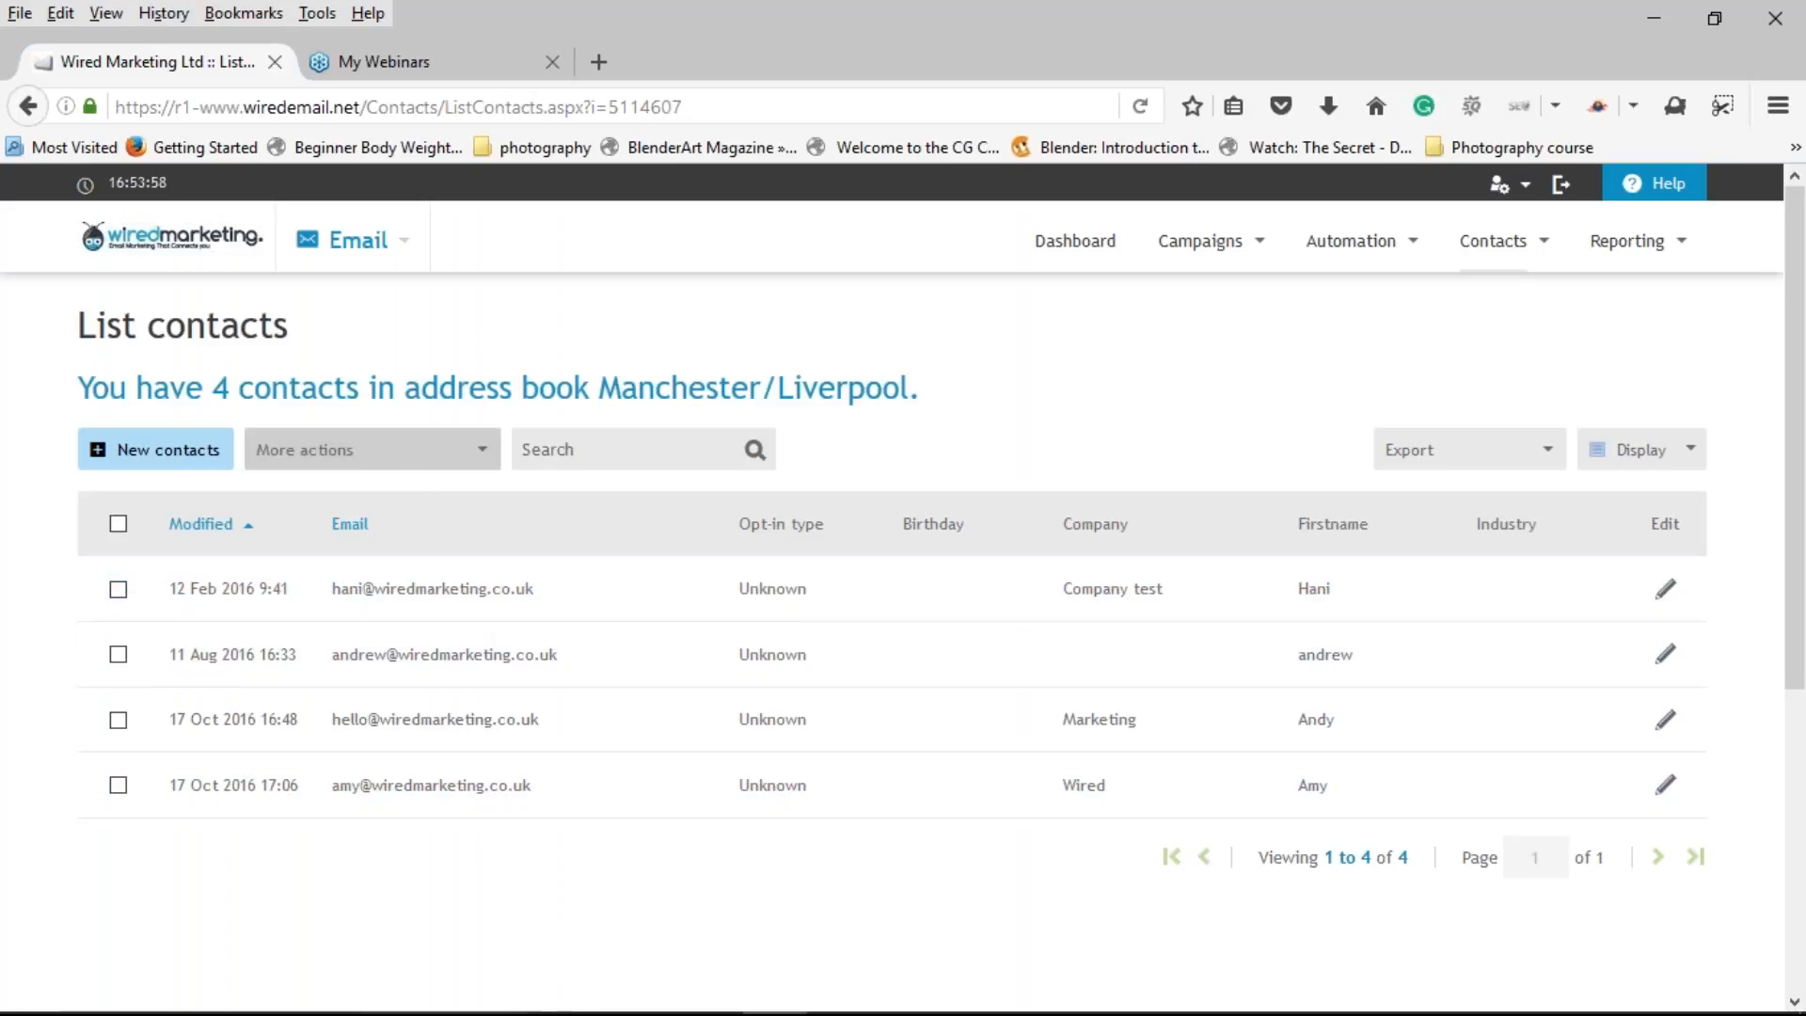
# Step: Go to Contacts > My contacts to see all 25 address books
pyautogui.moveTo(1489, 261)
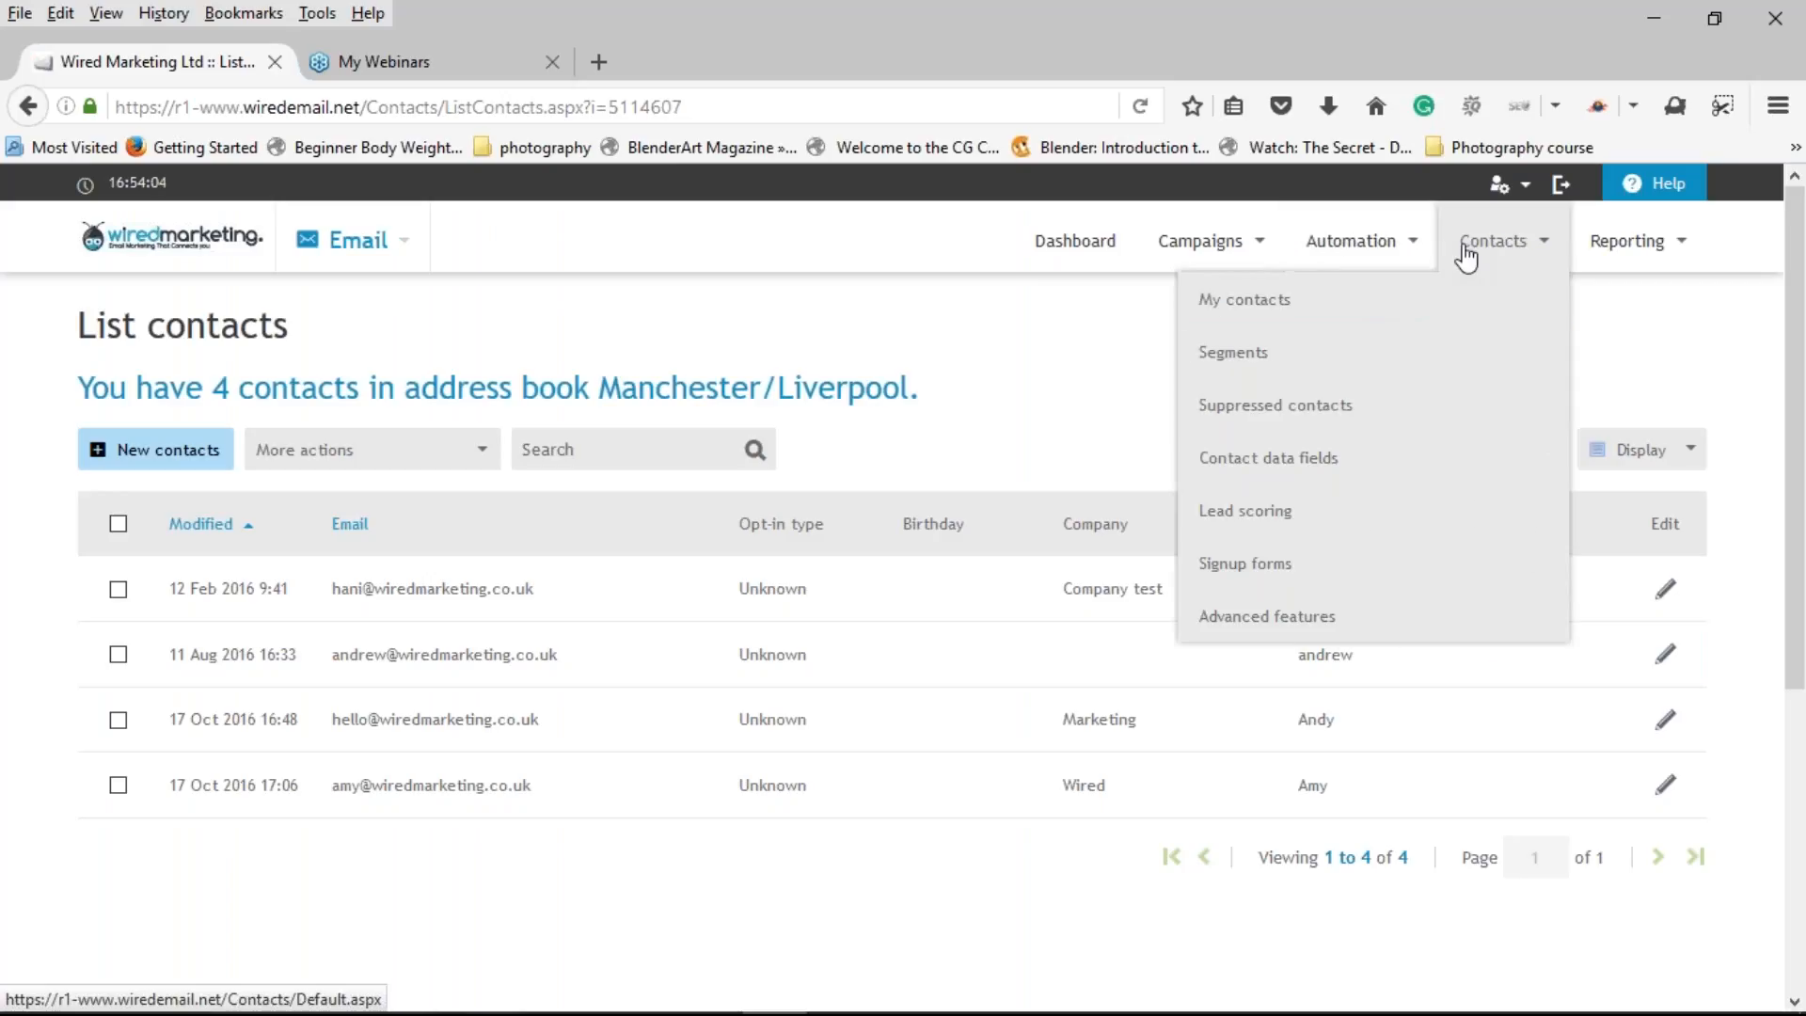
pyautogui.click(1455, 310)
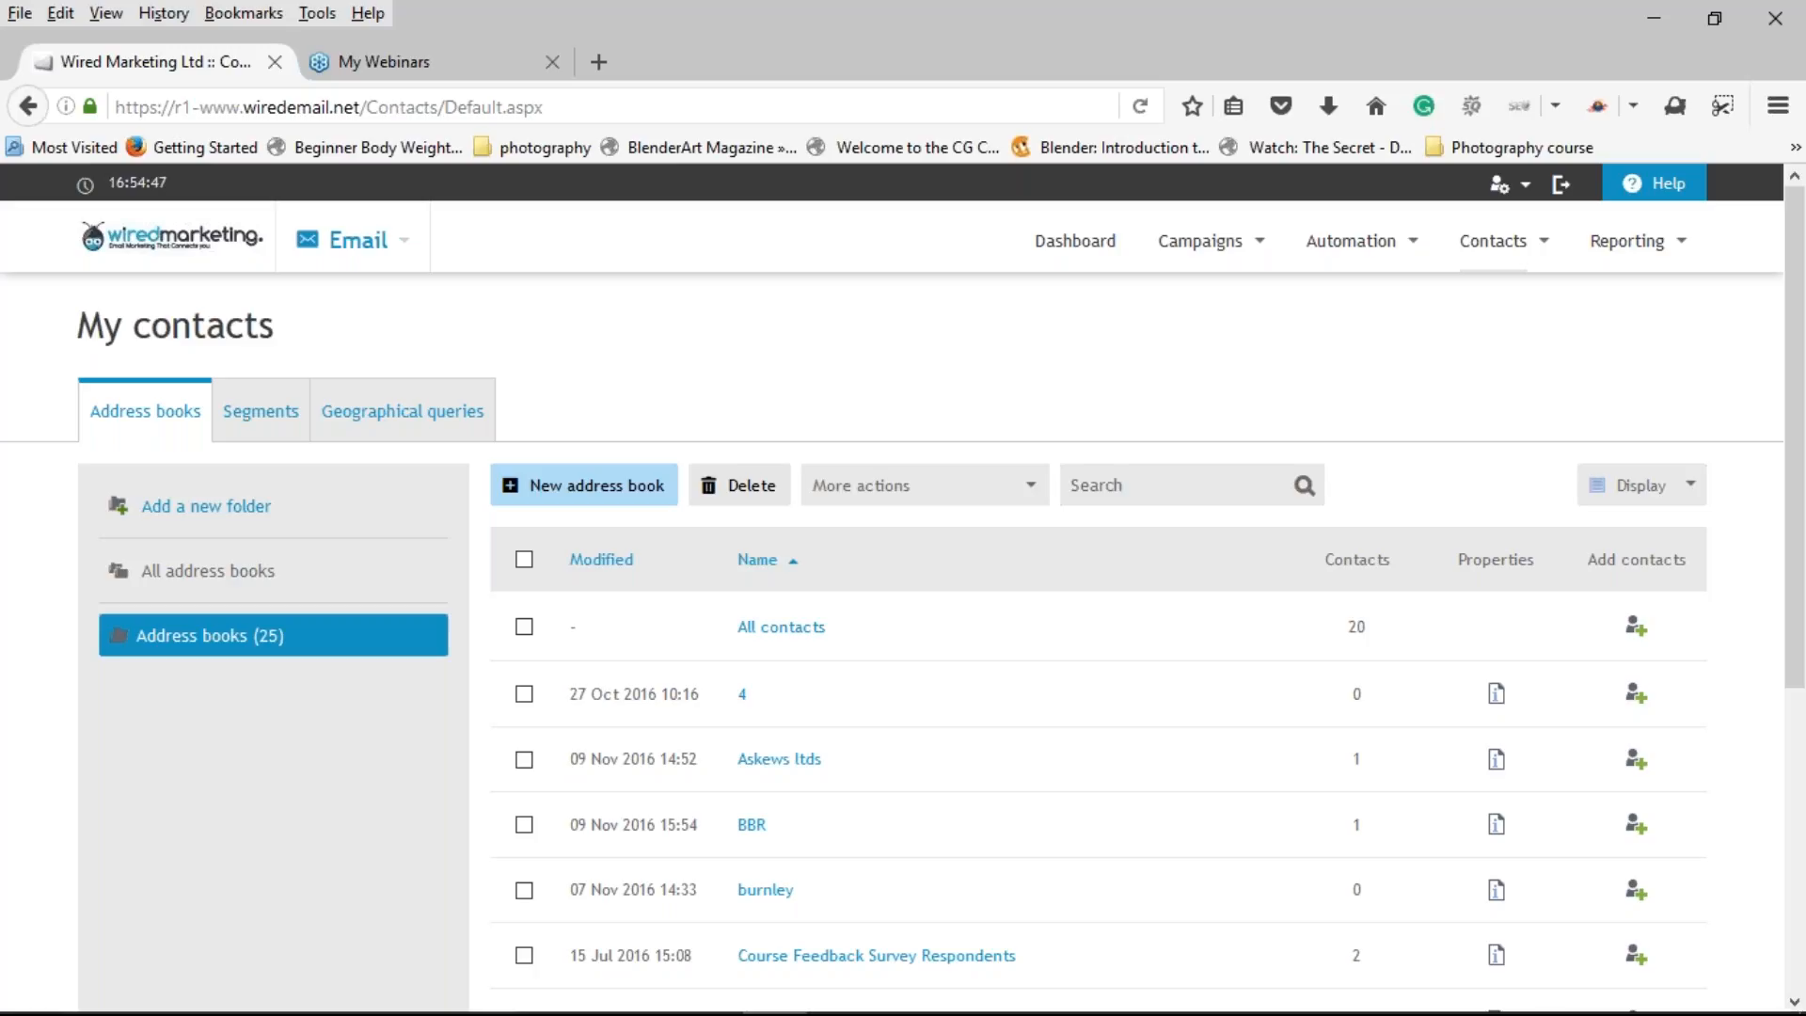
pyautogui.moveTo(1263, 256)
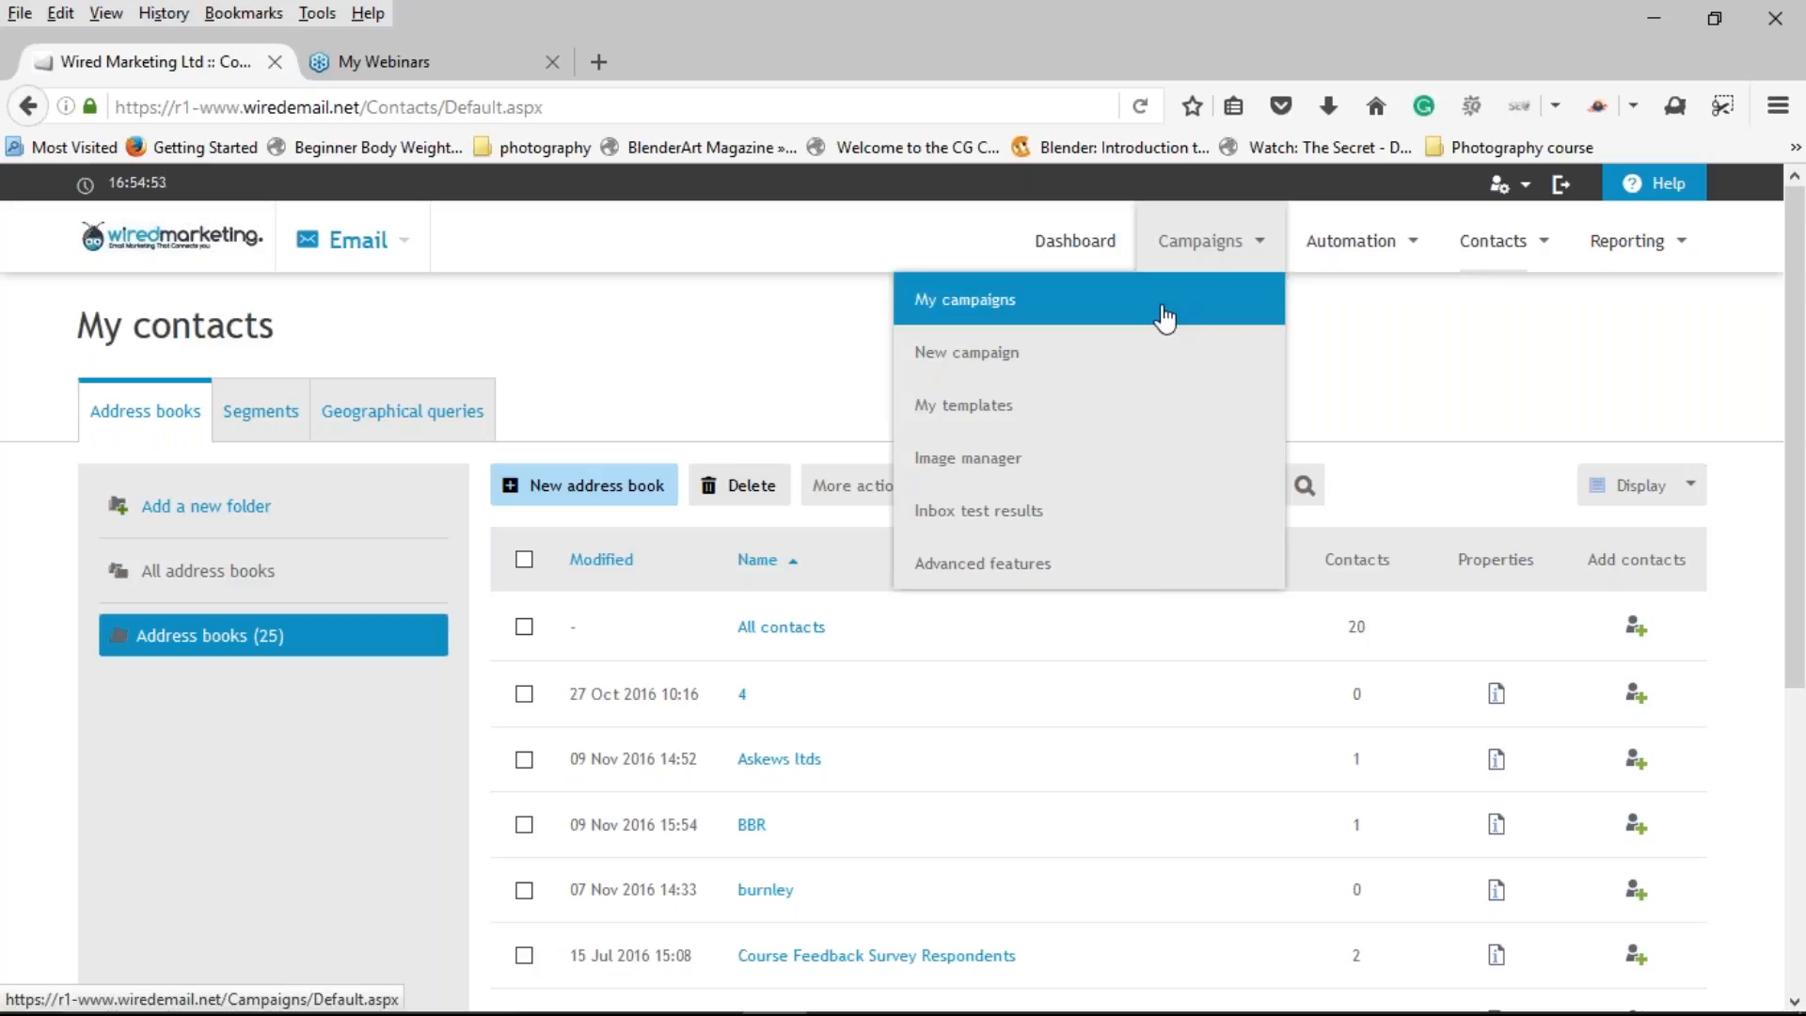
# Step: Edit Dynamic Content Webinar, generate its plain-text version, and continue past testing to contact selection
pyautogui.click(1128, 318)
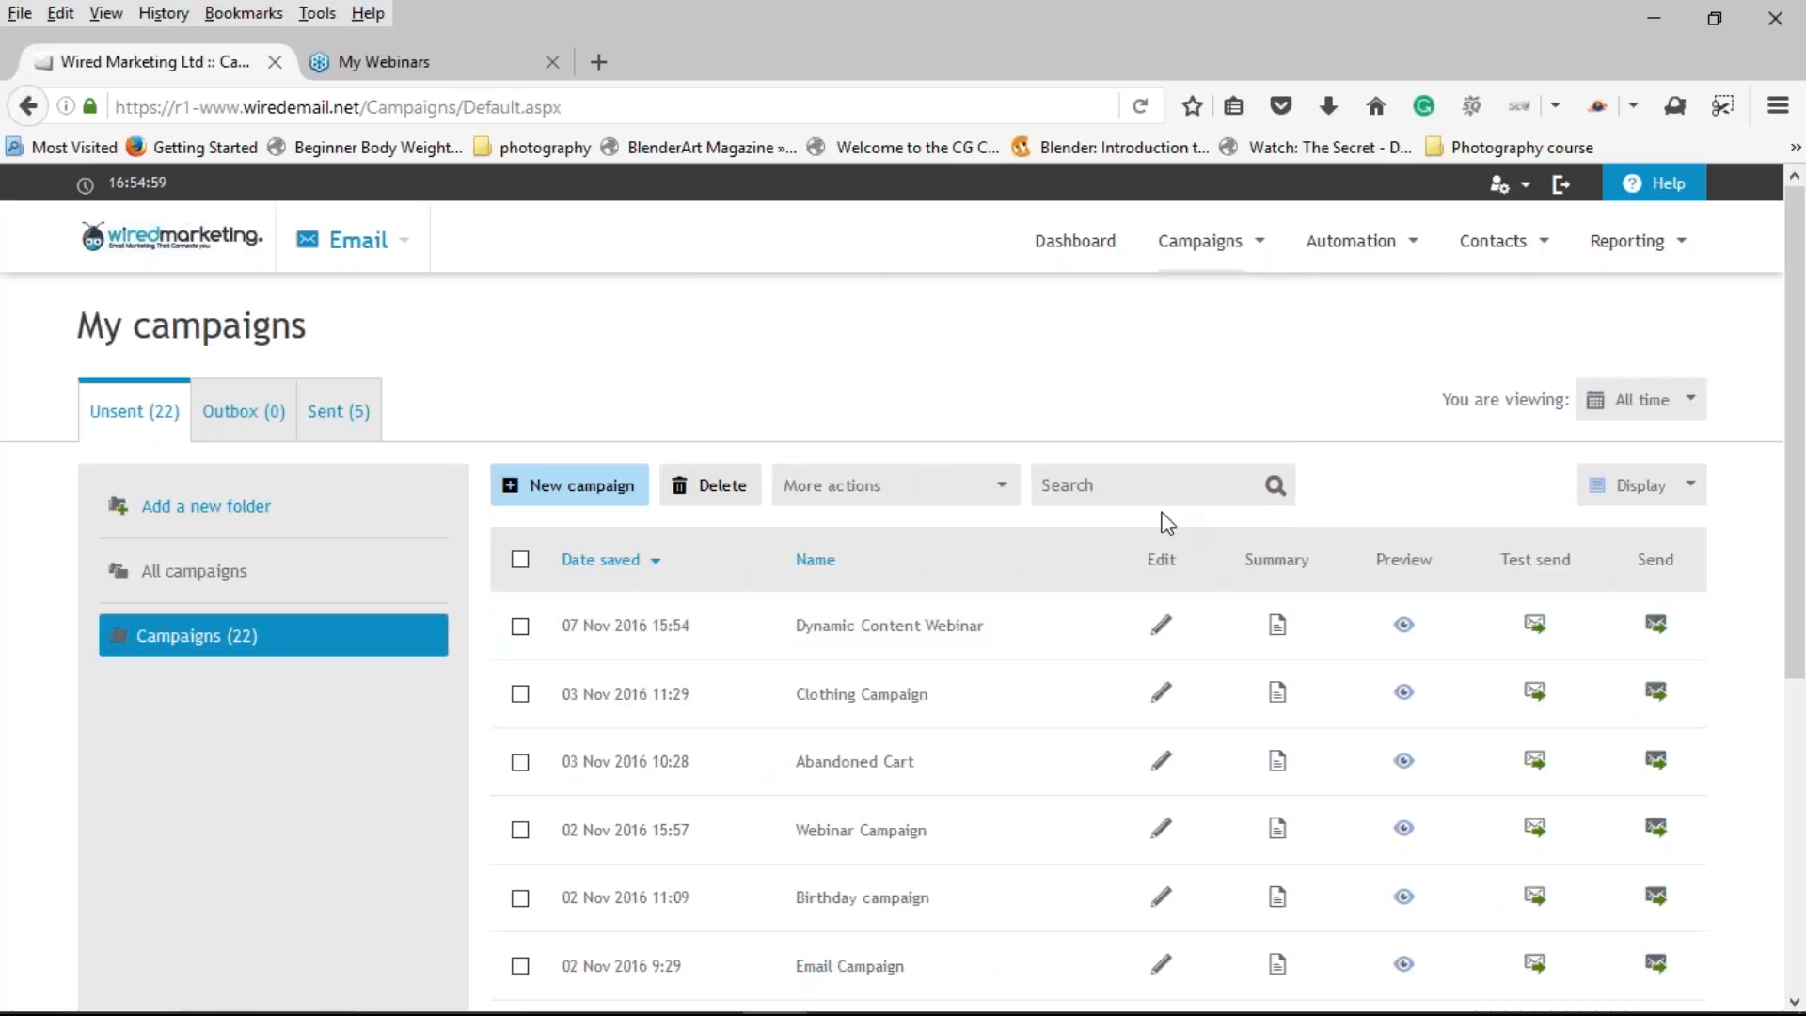
pyautogui.click(1166, 627)
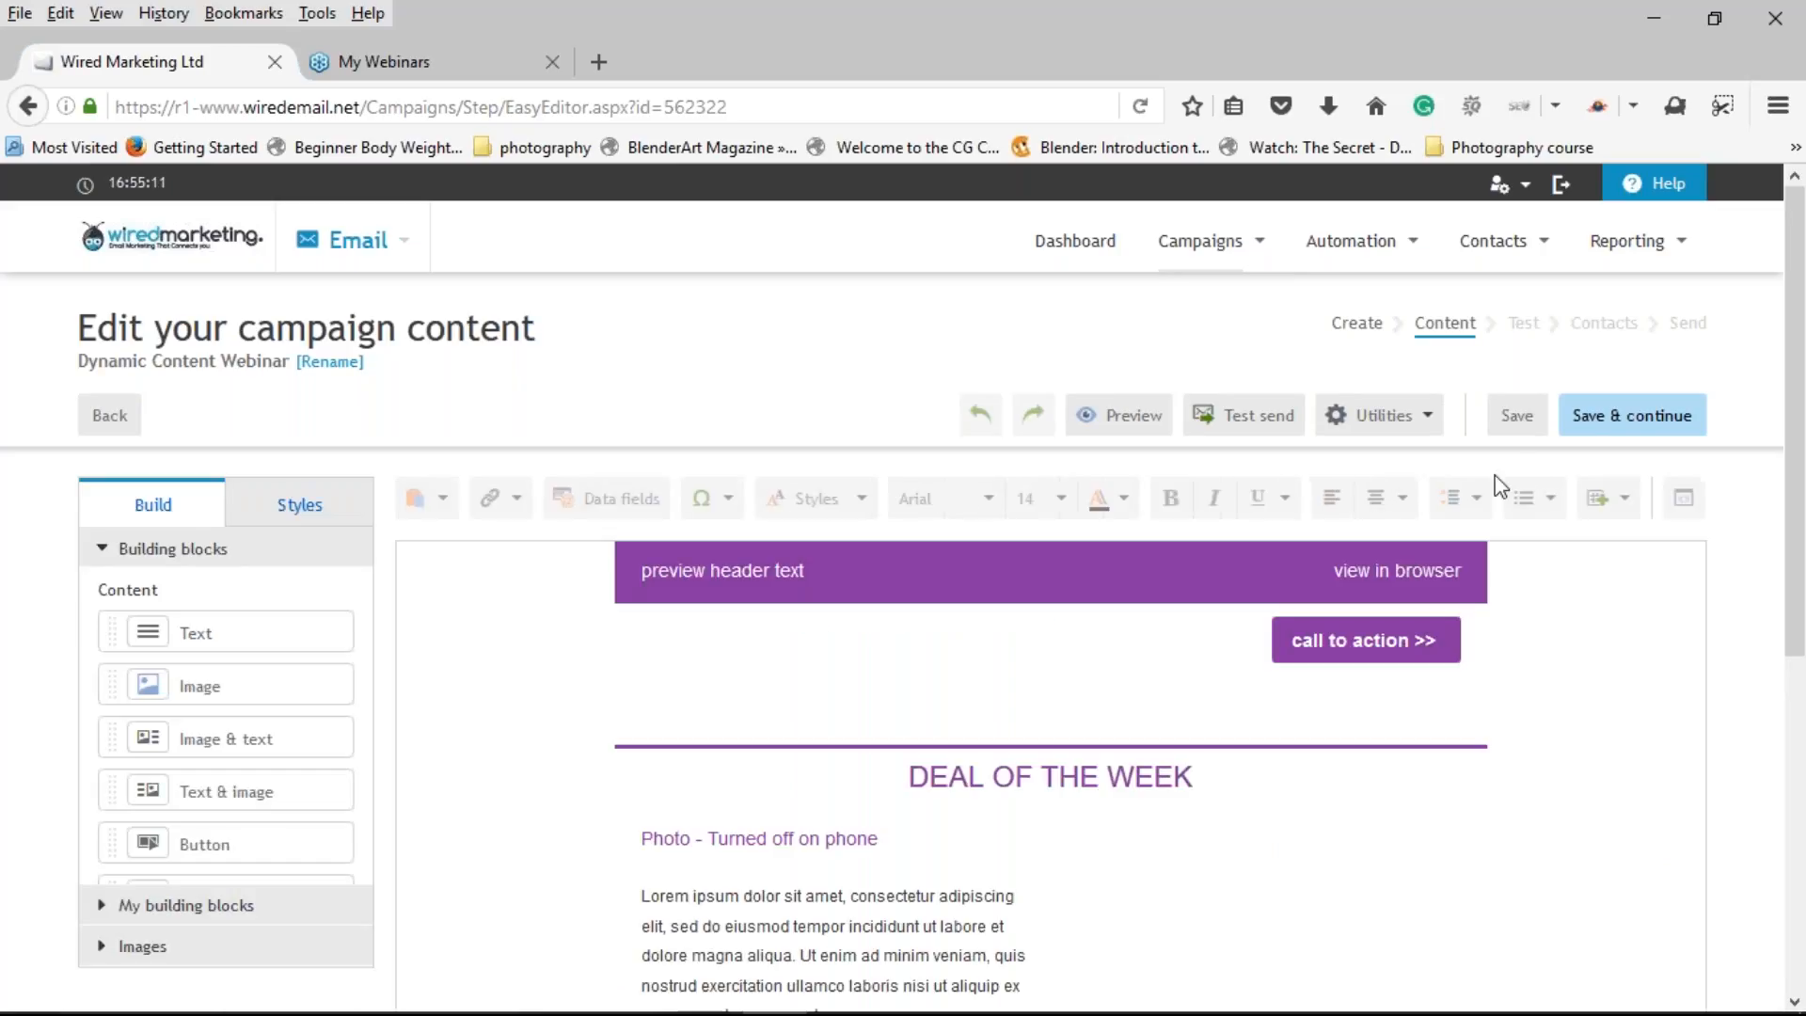
pyautogui.click(1633, 423)
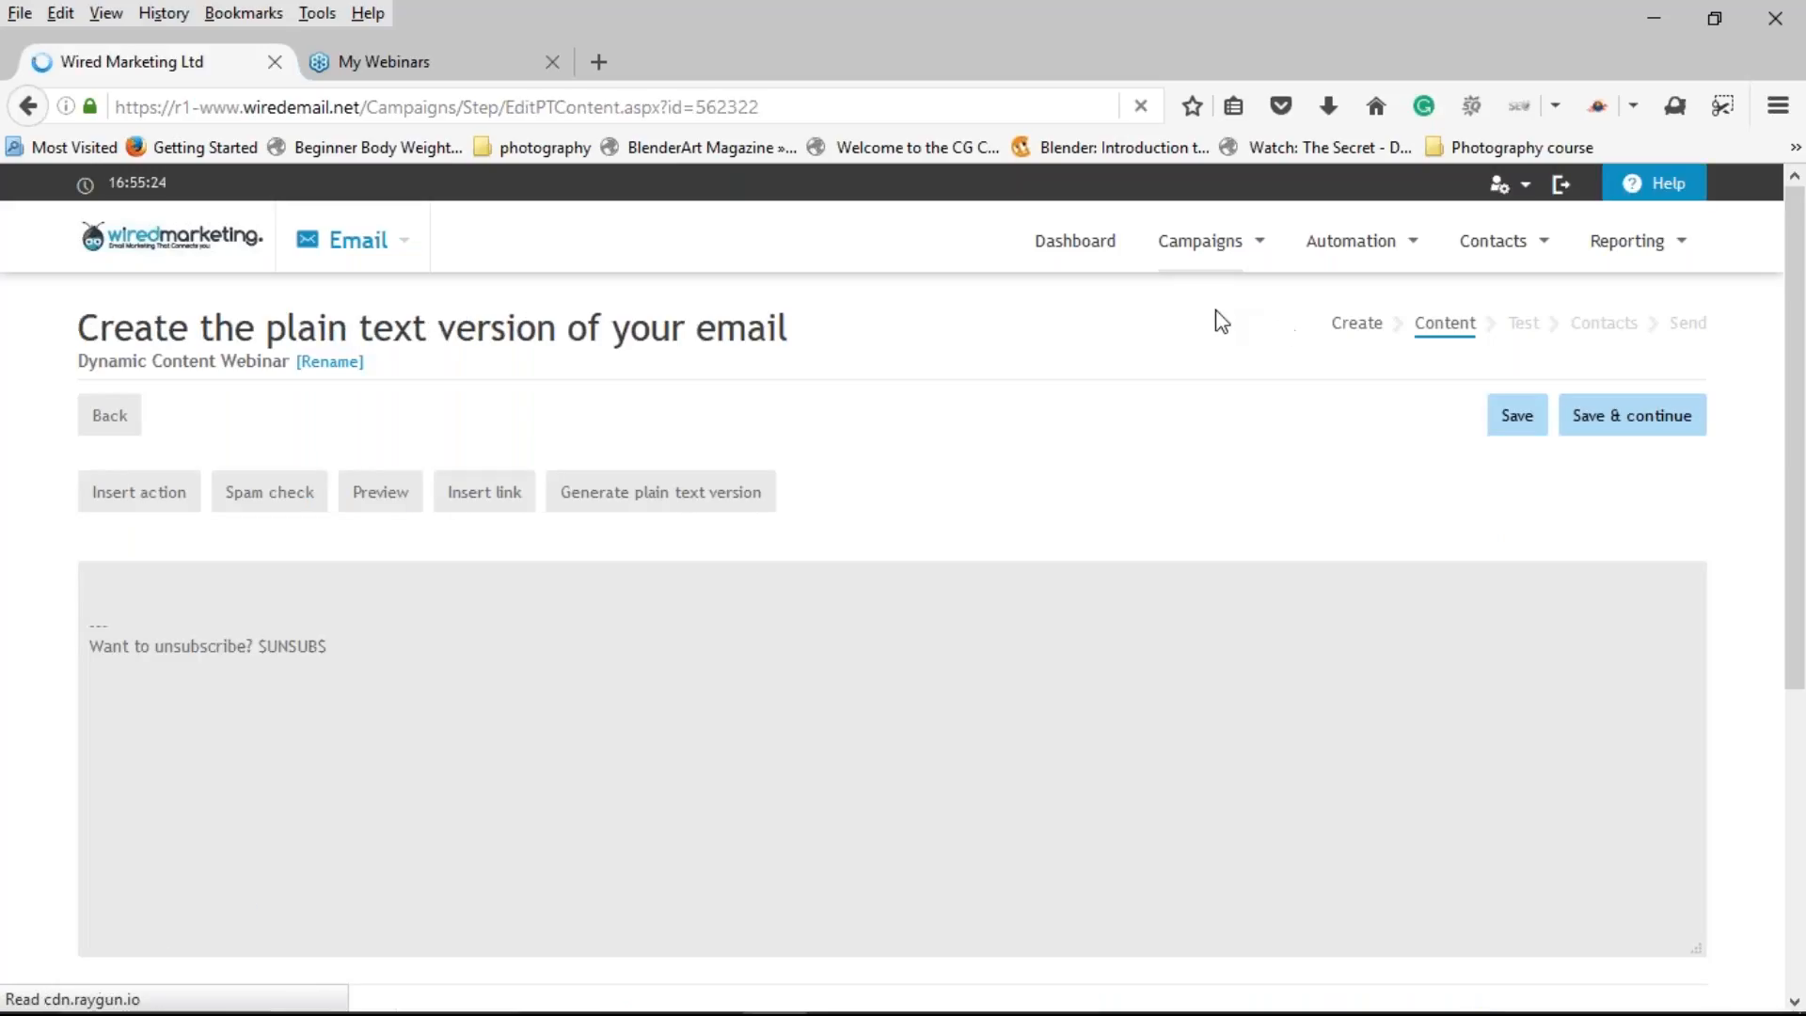
pyautogui.click(690, 512)
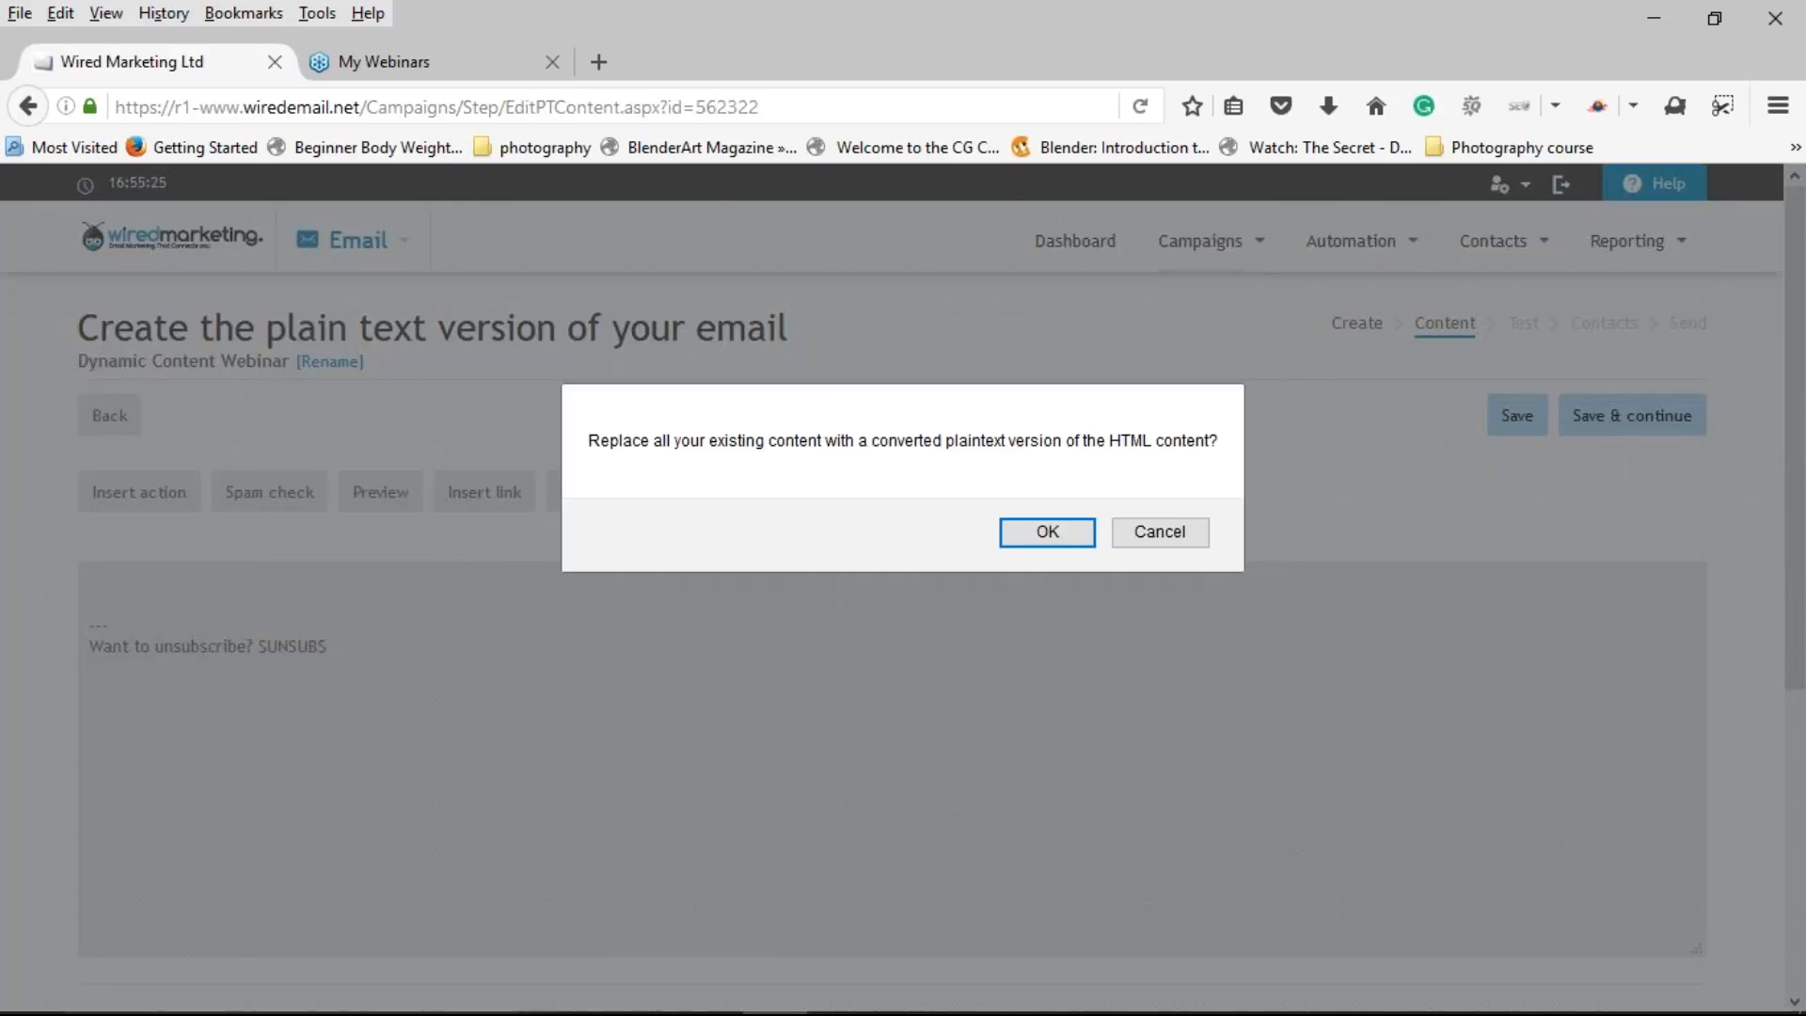
pyautogui.click(1026, 519)
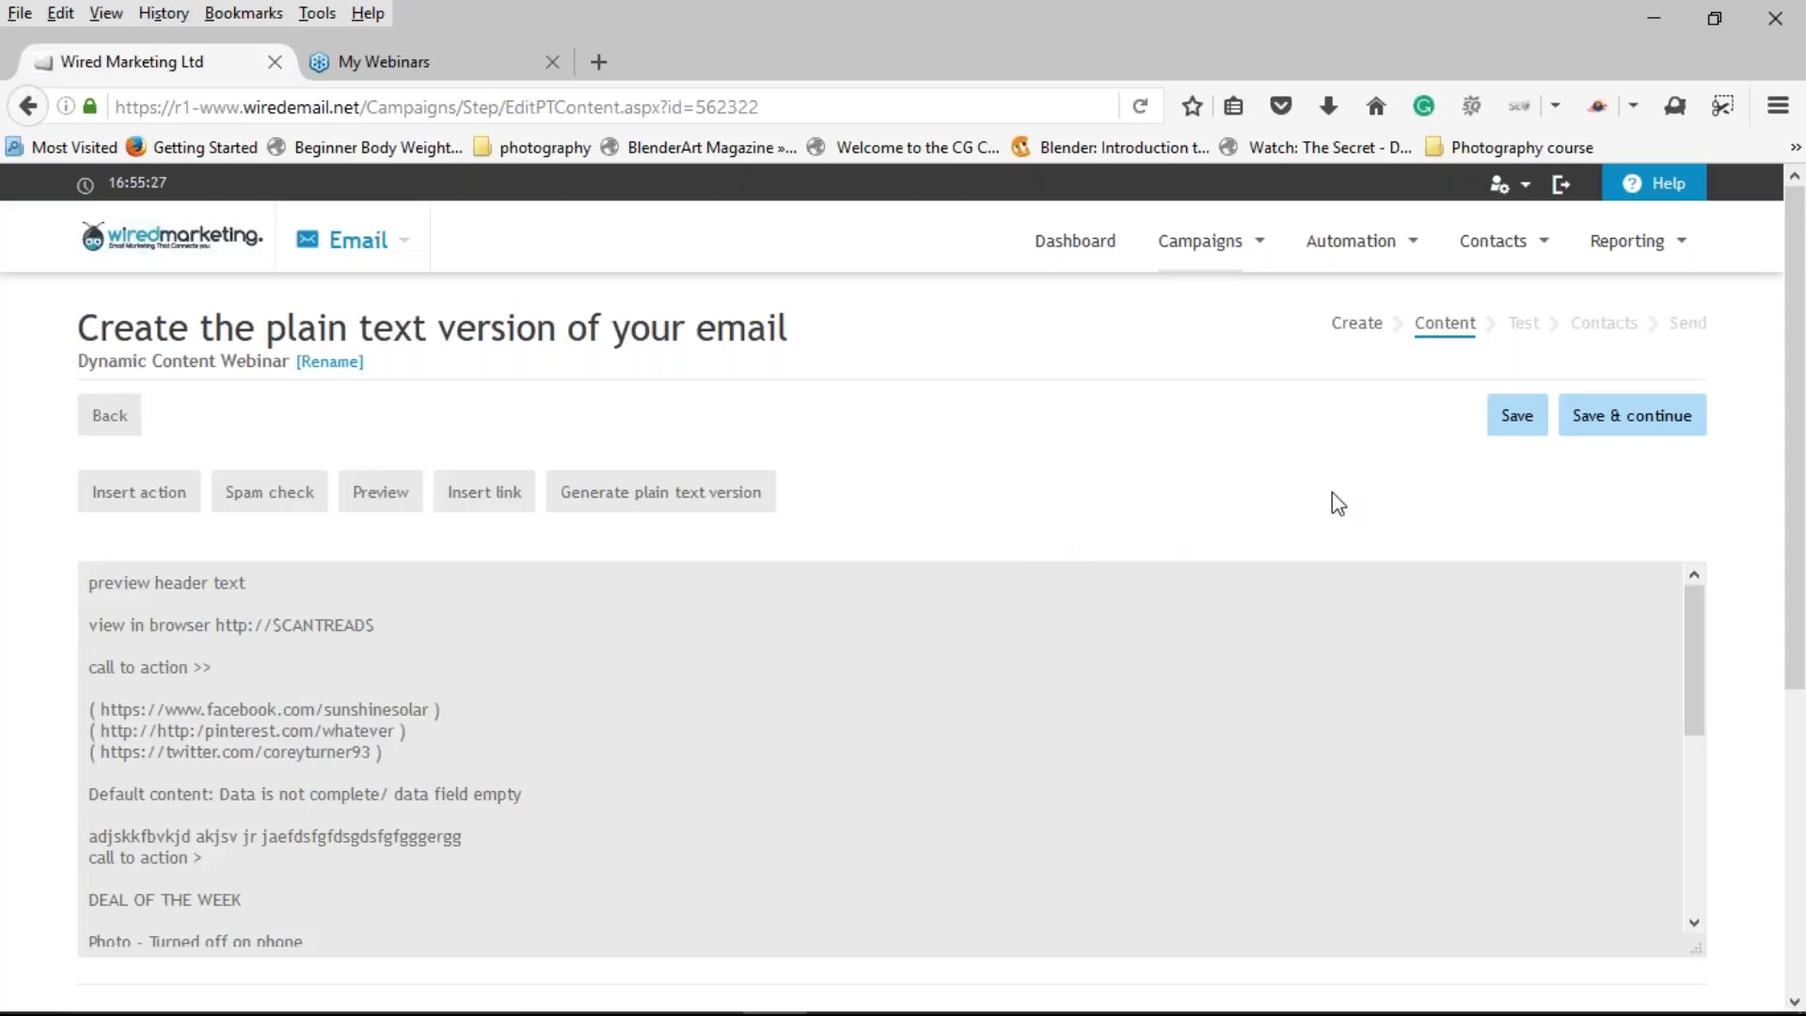
pyautogui.click(1632, 425)
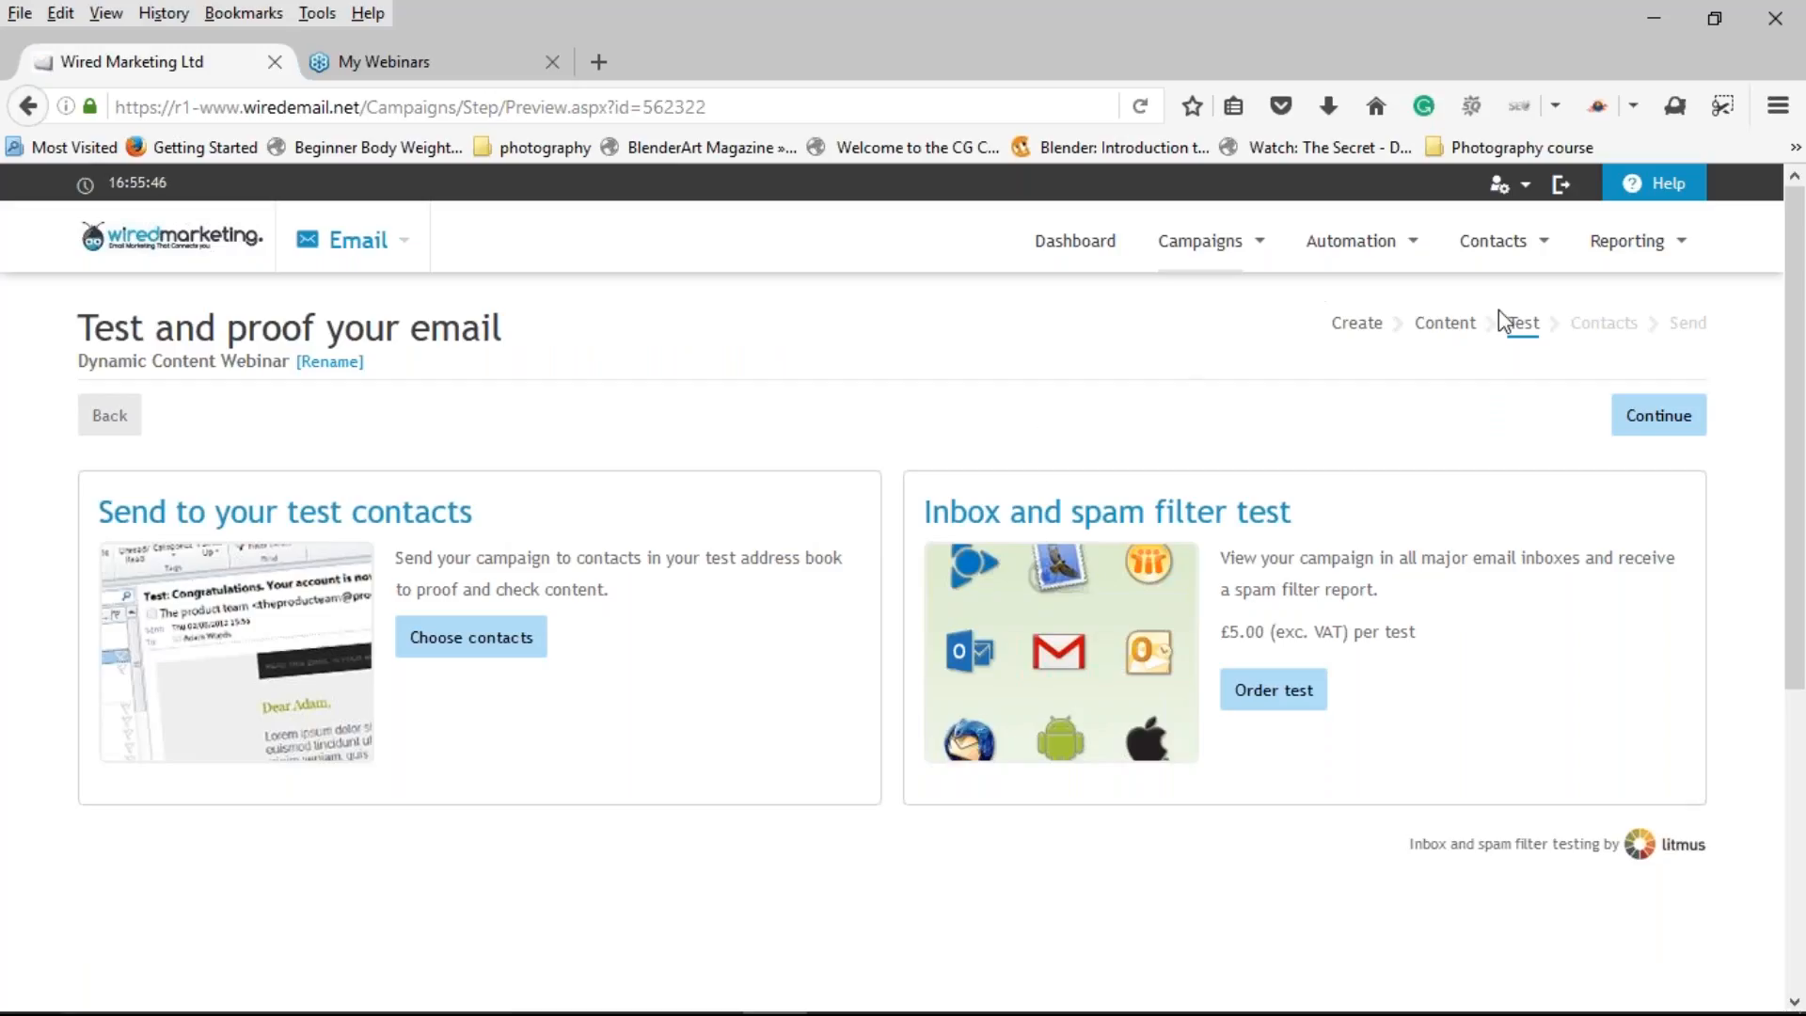
pyautogui.click(1671, 424)
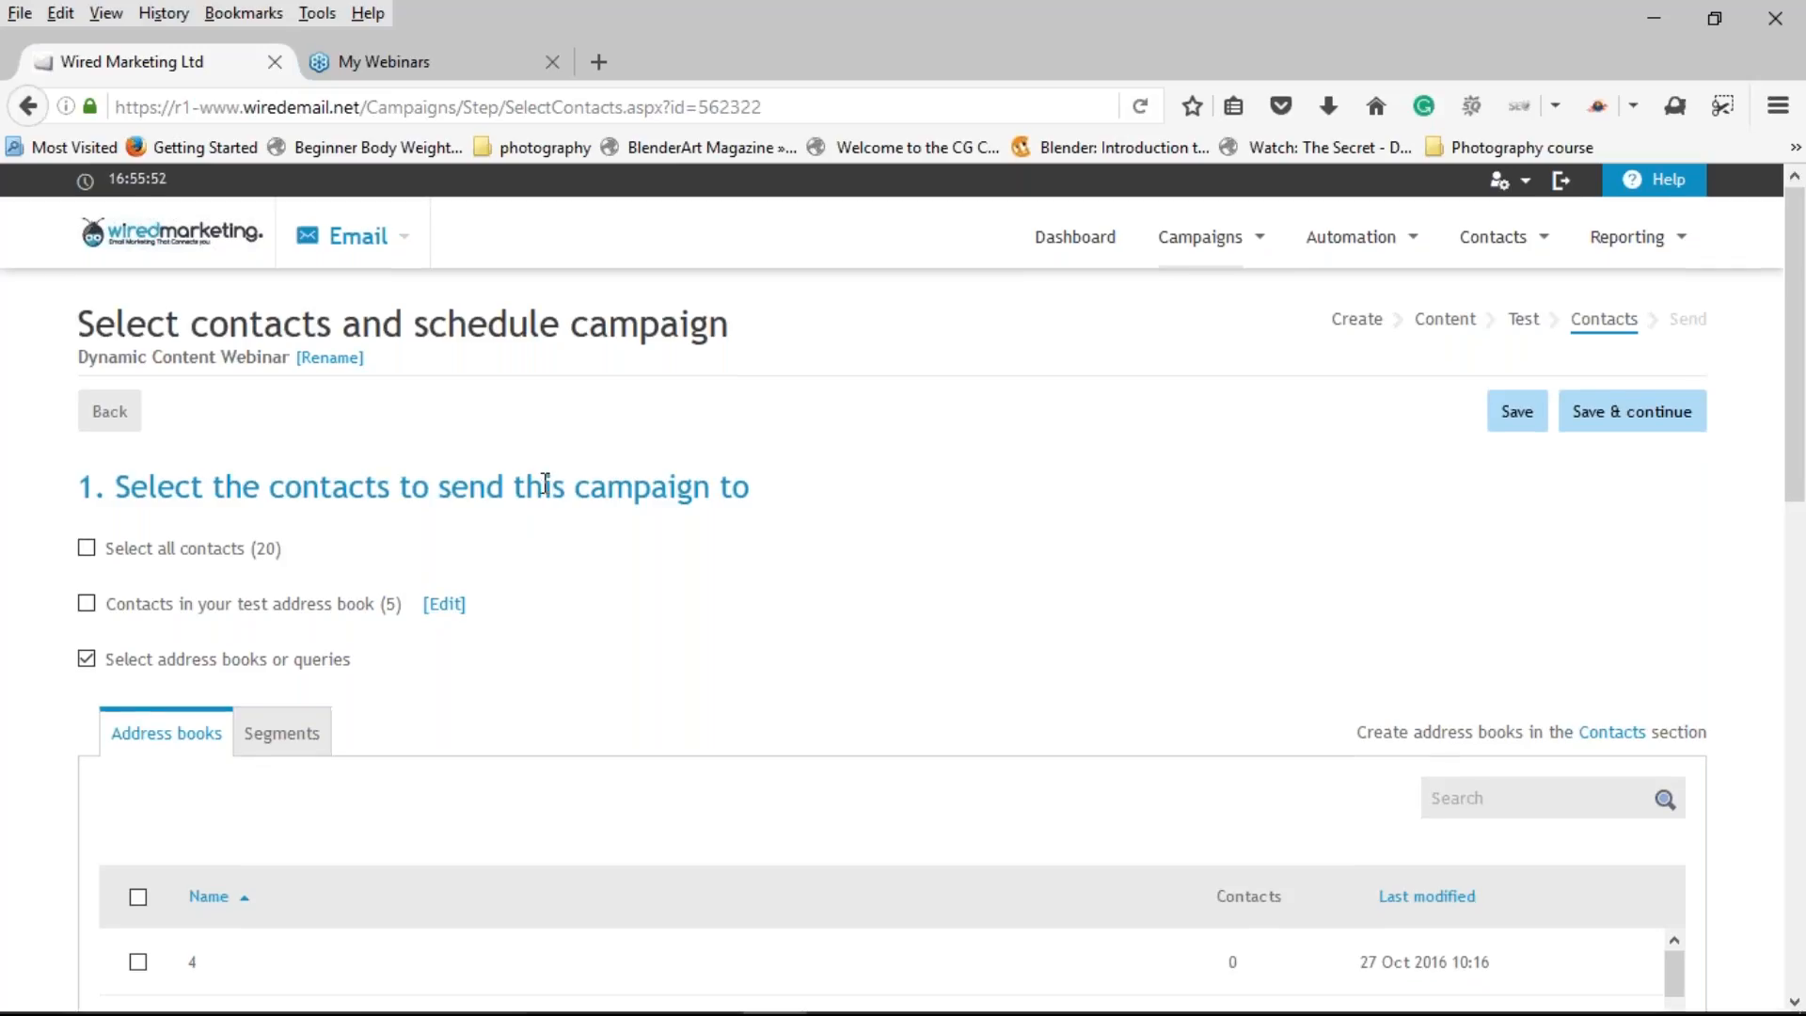
# Step: Tick the Manchester/Liverpool address book as campaign recipients
pyautogui.scroll(-1, 544, 473)
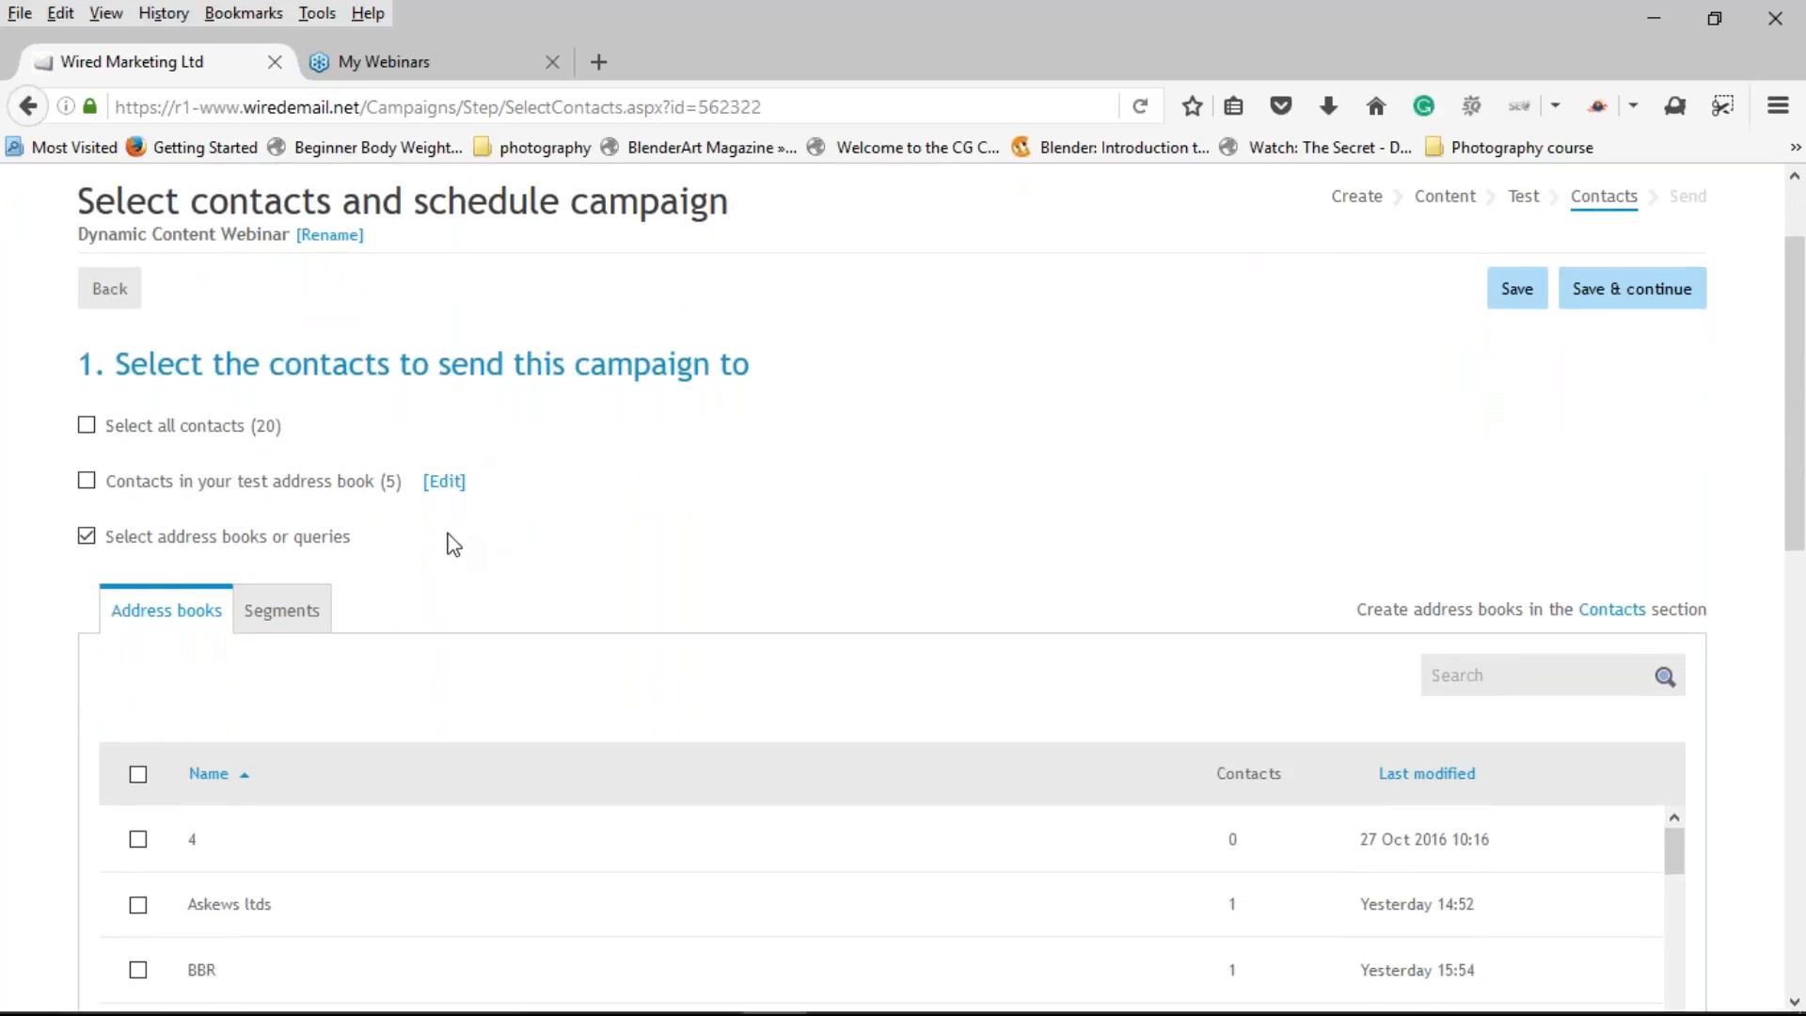
pyautogui.scroll(-1, 517, 556)
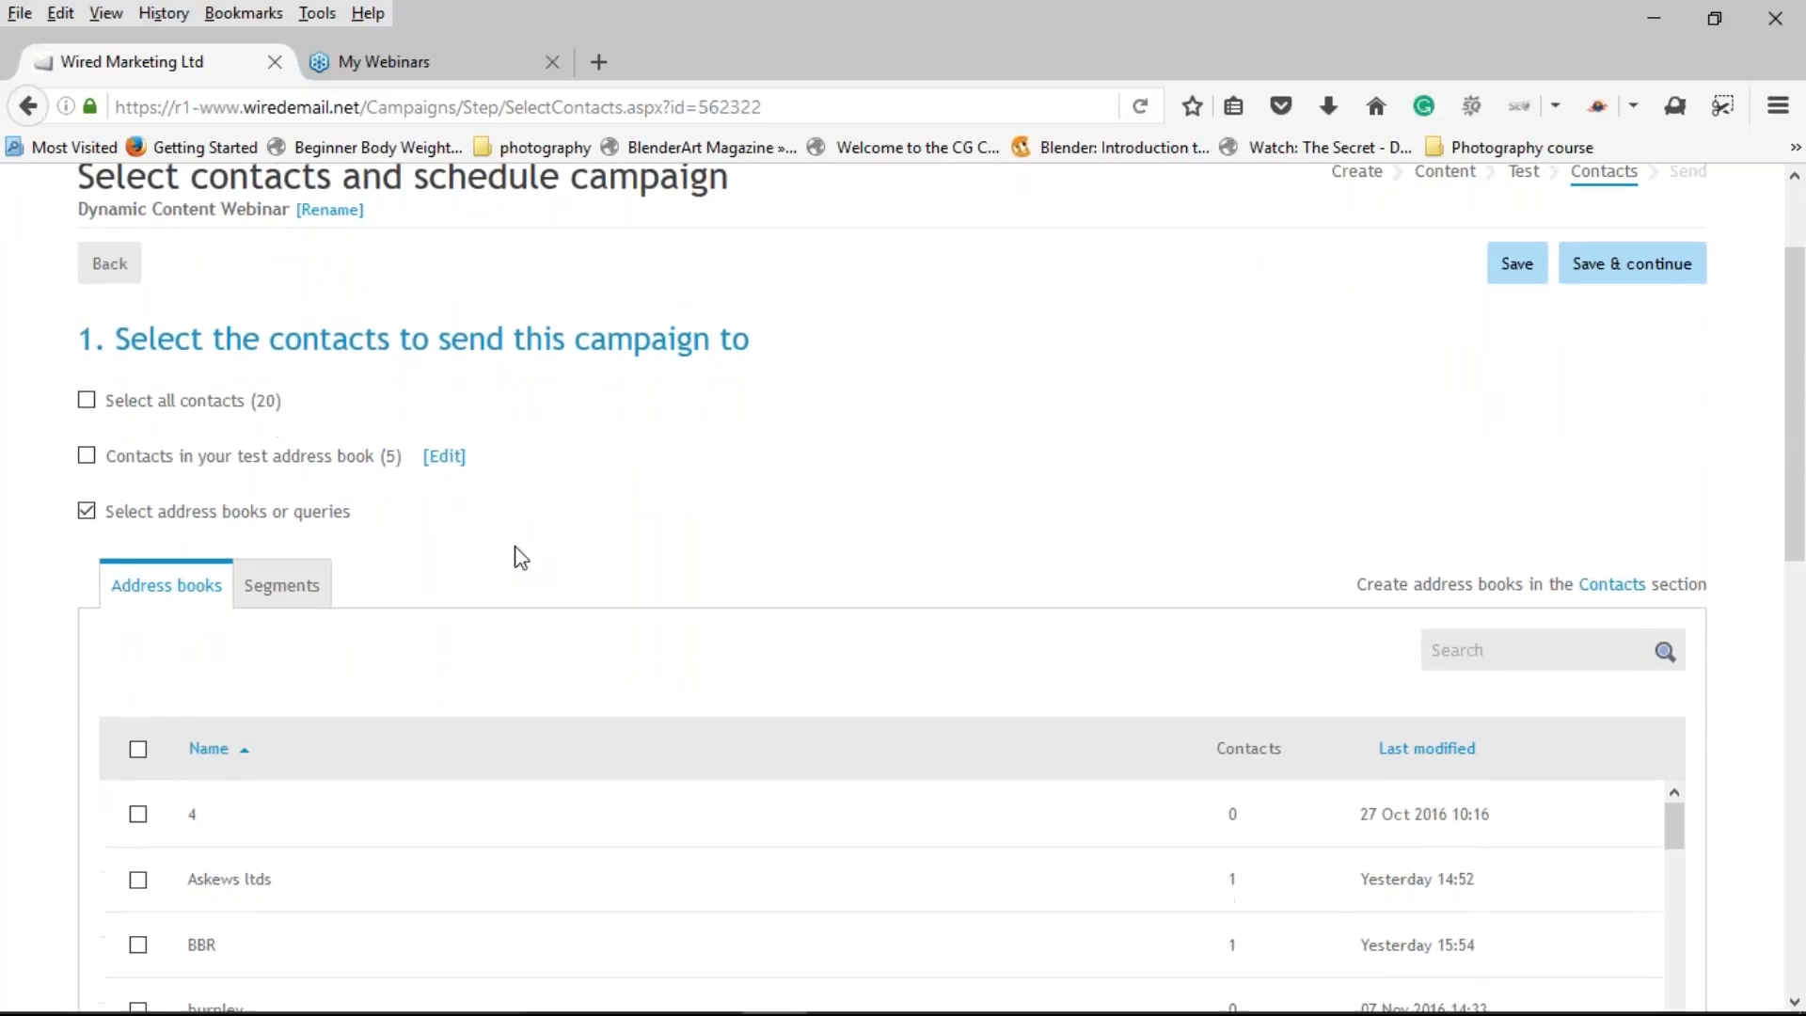
pyautogui.scroll(-2, 518, 545)
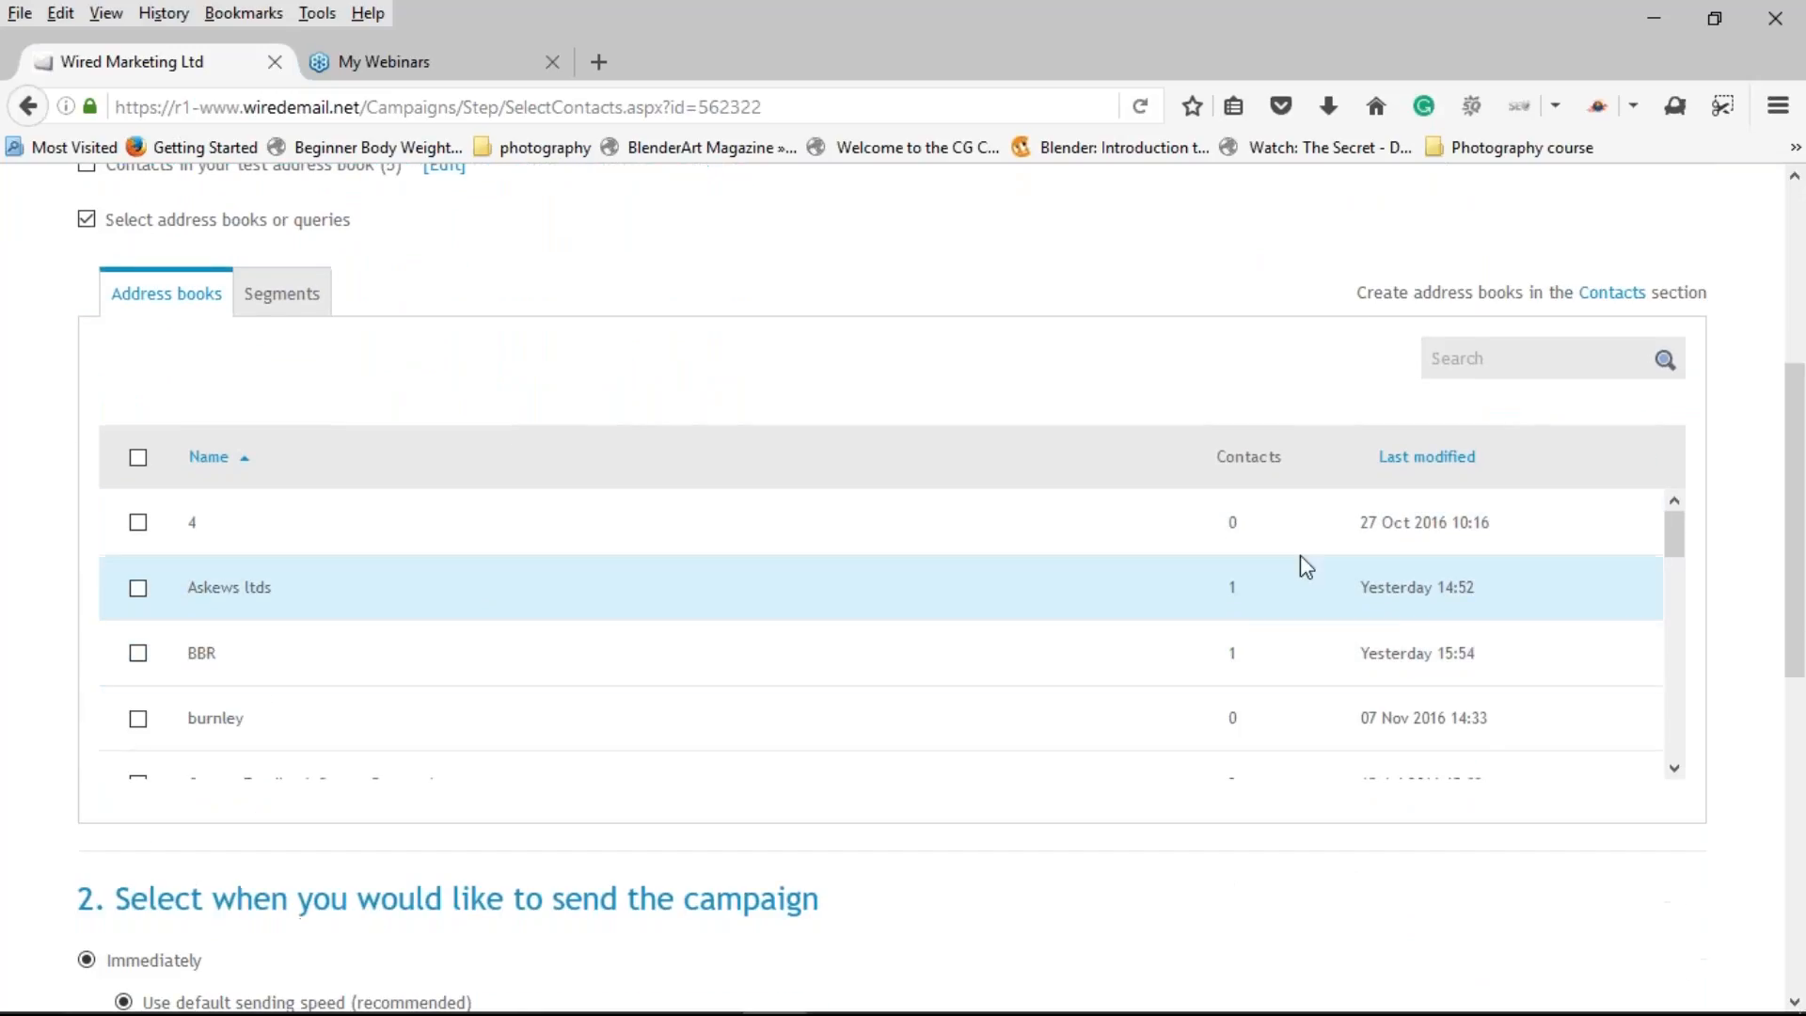
pyautogui.moveTo(1671, 553); pyautogui.dragTo(1667, 646)
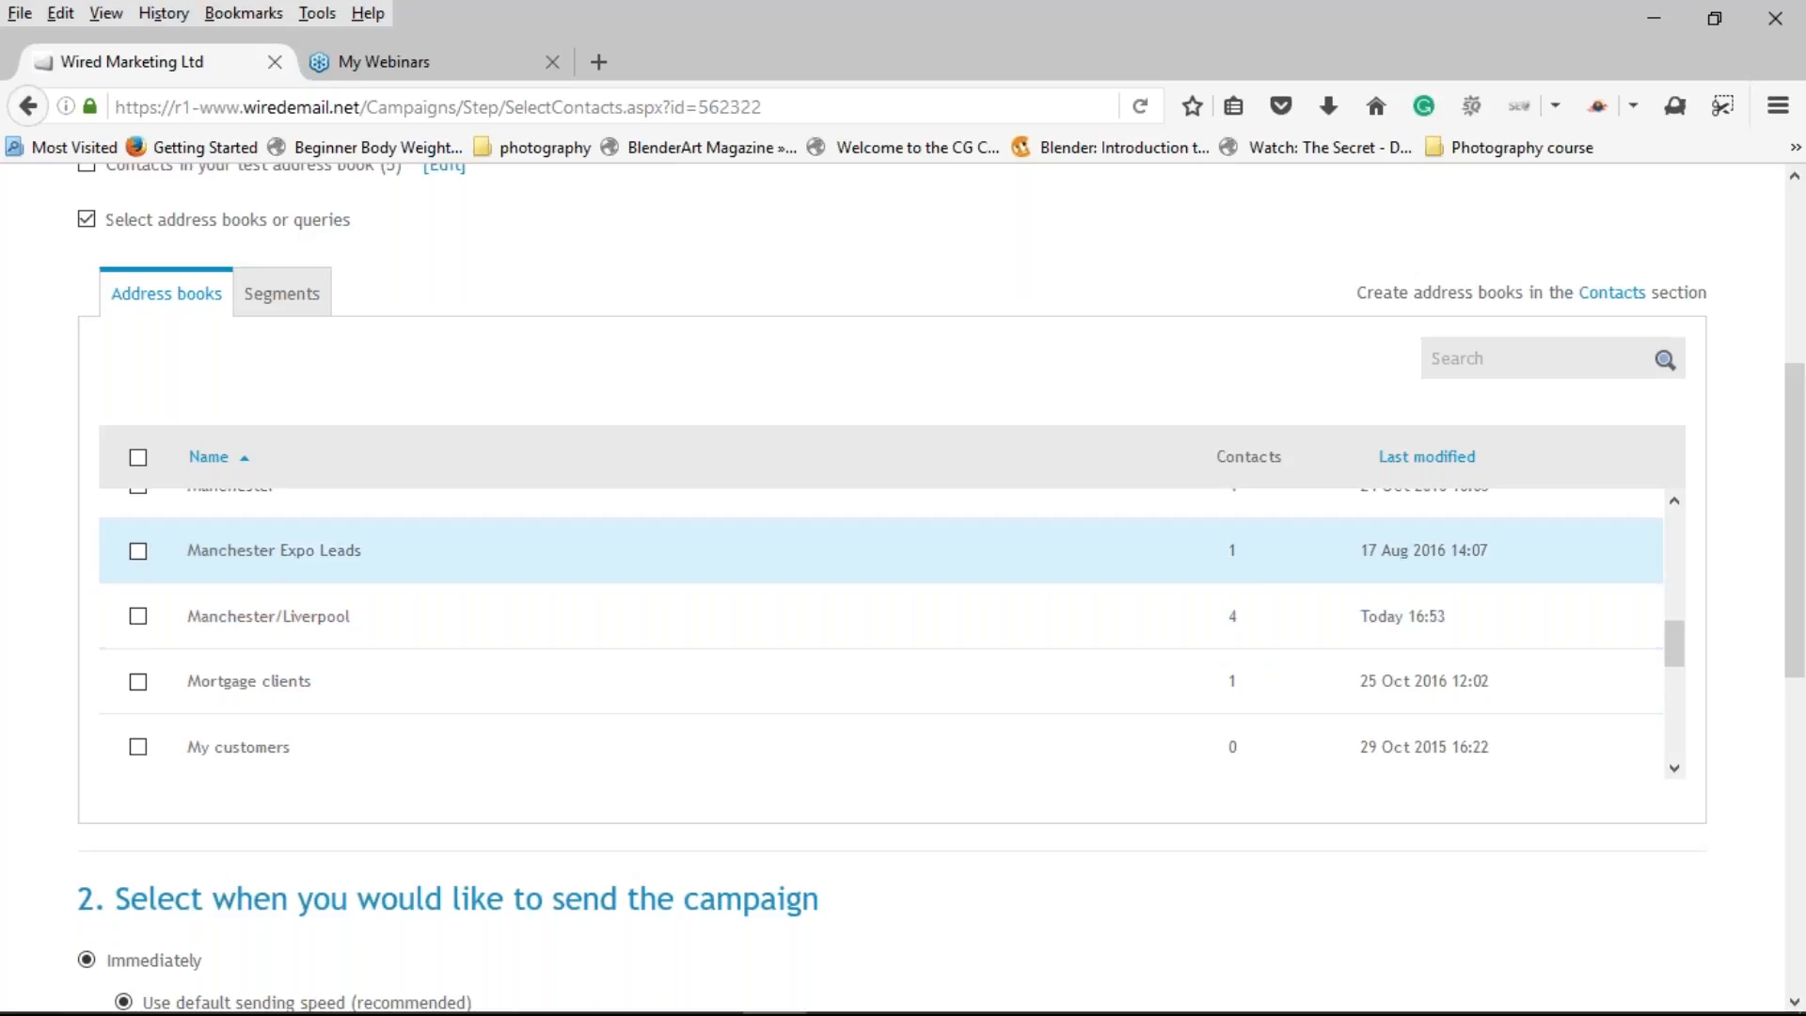
pyautogui.click(139, 618)
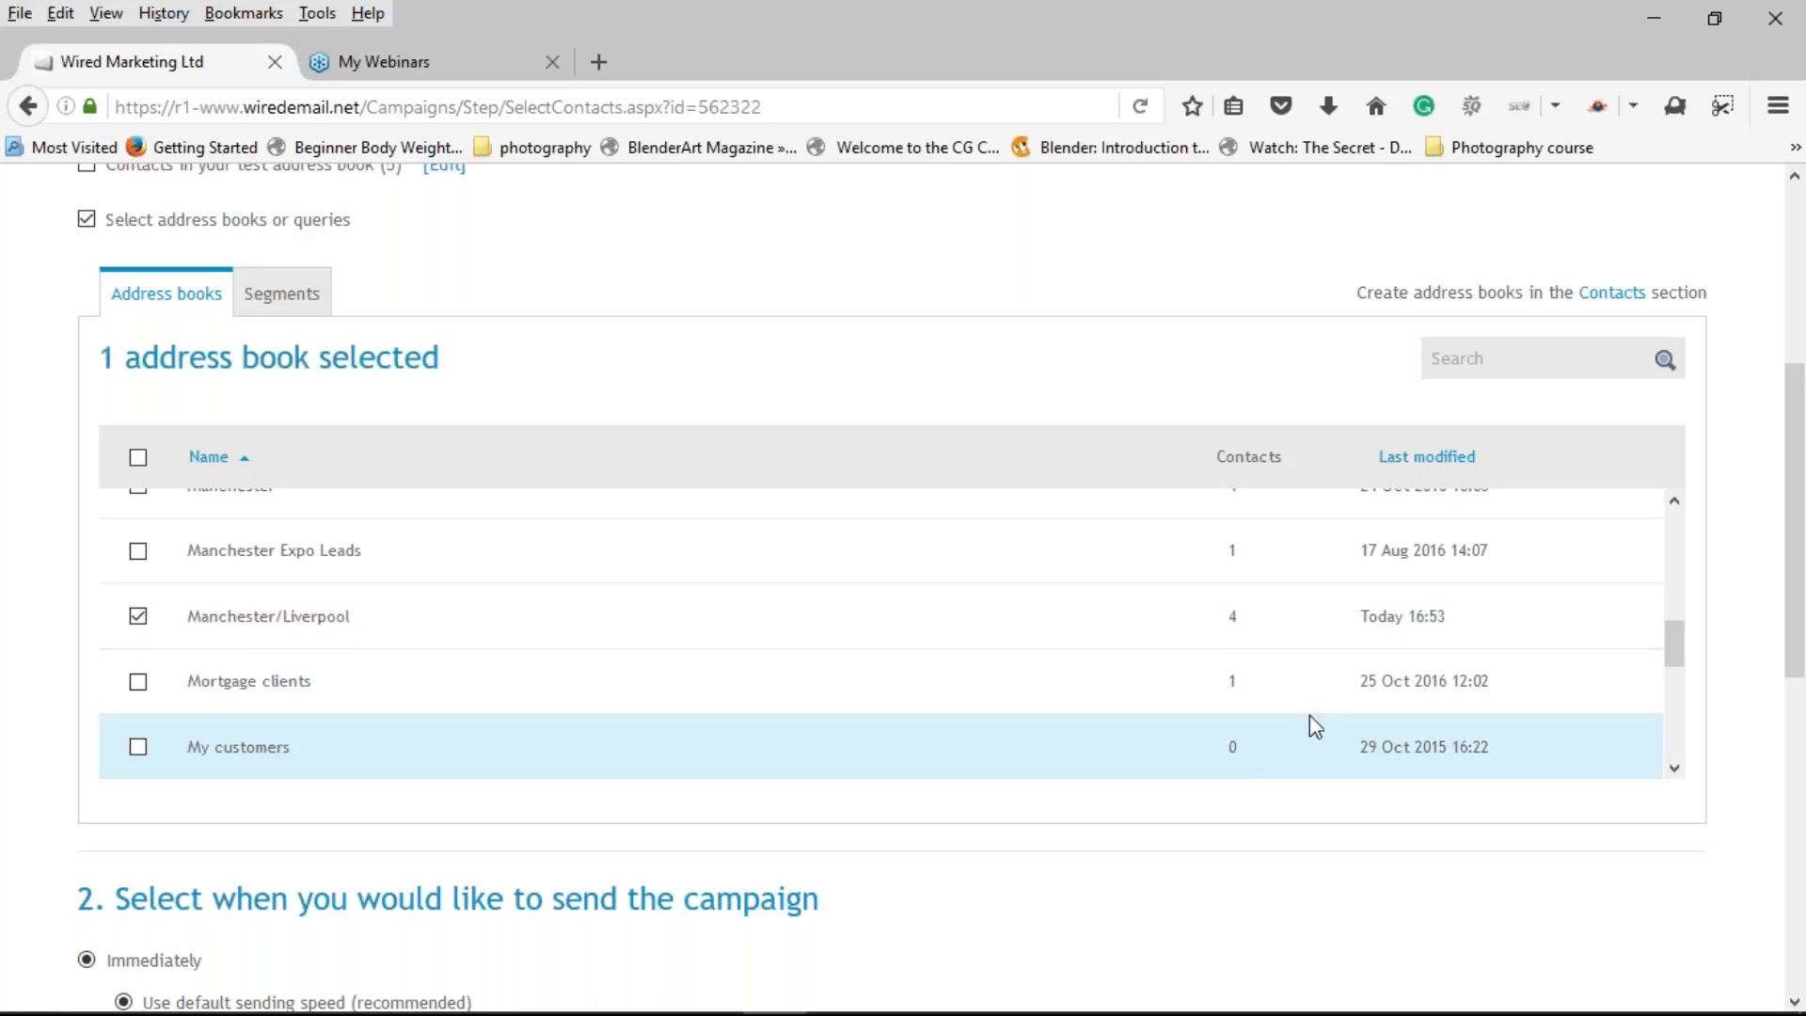
pyautogui.moveTo(1794, 584); pyautogui.dragTo(1761, 544)
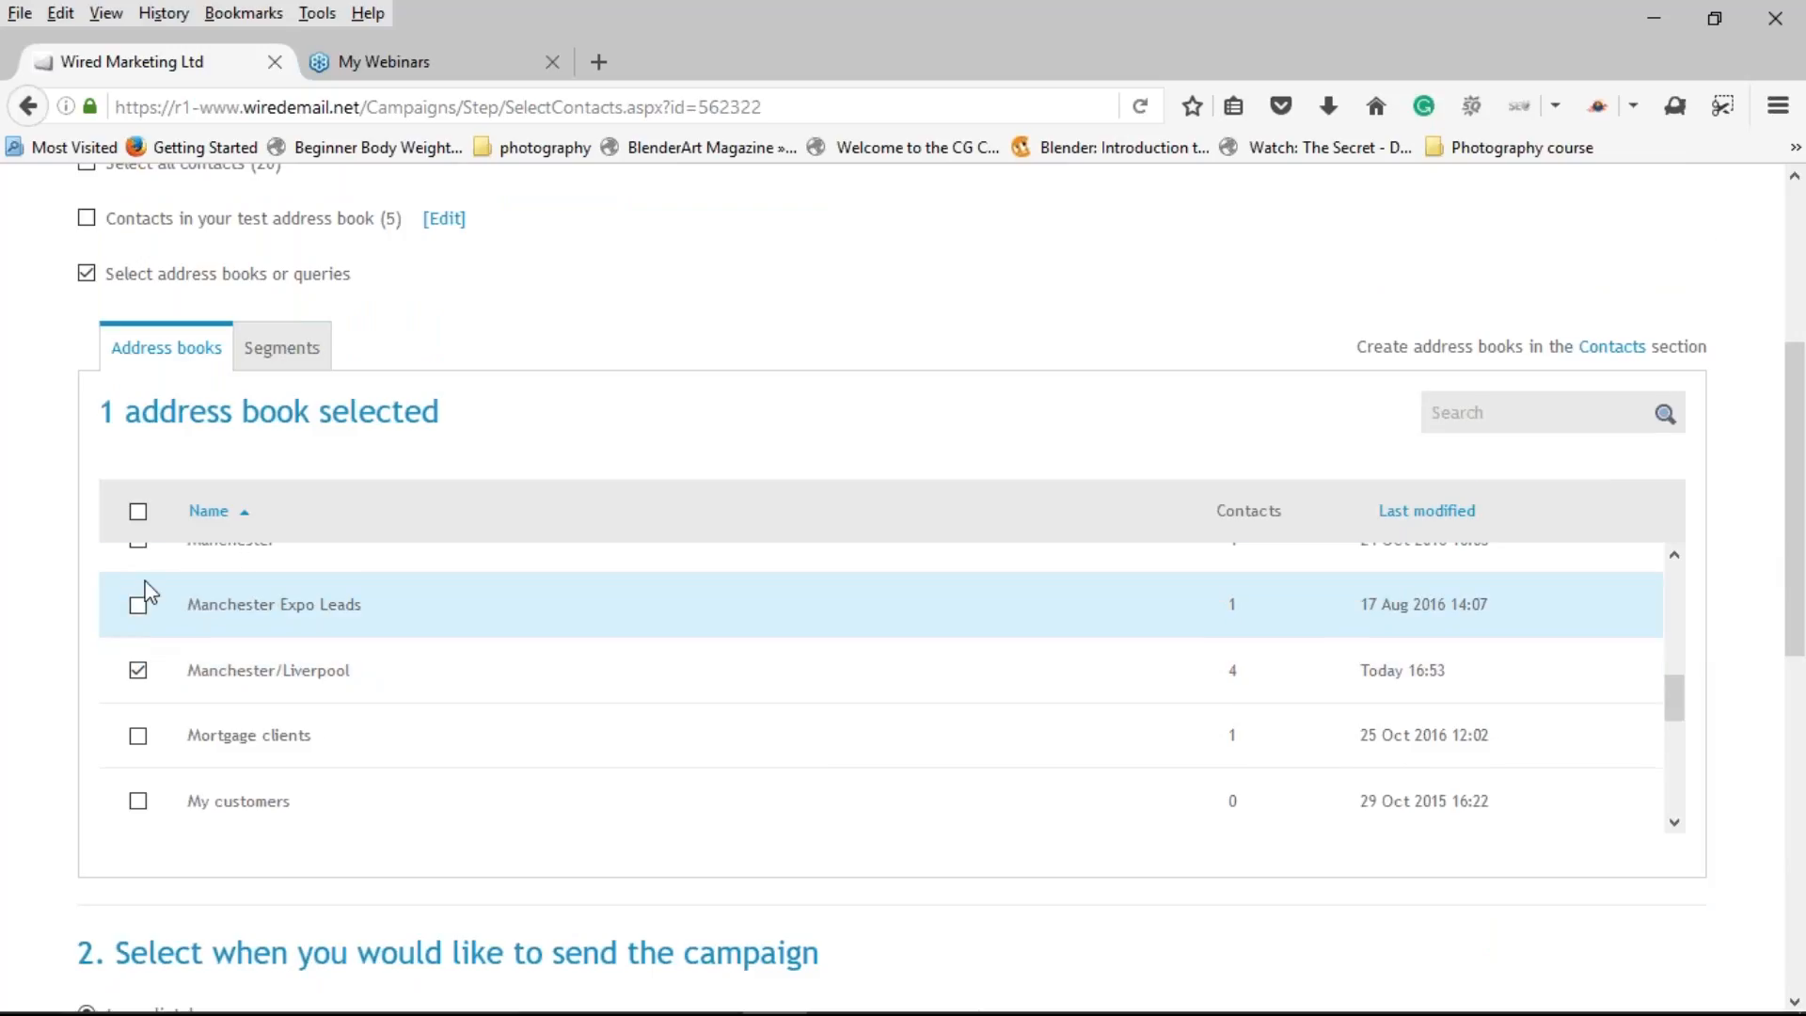
pyautogui.moveTo(1684, 722); pyautogui.dragTo(1678, 564)
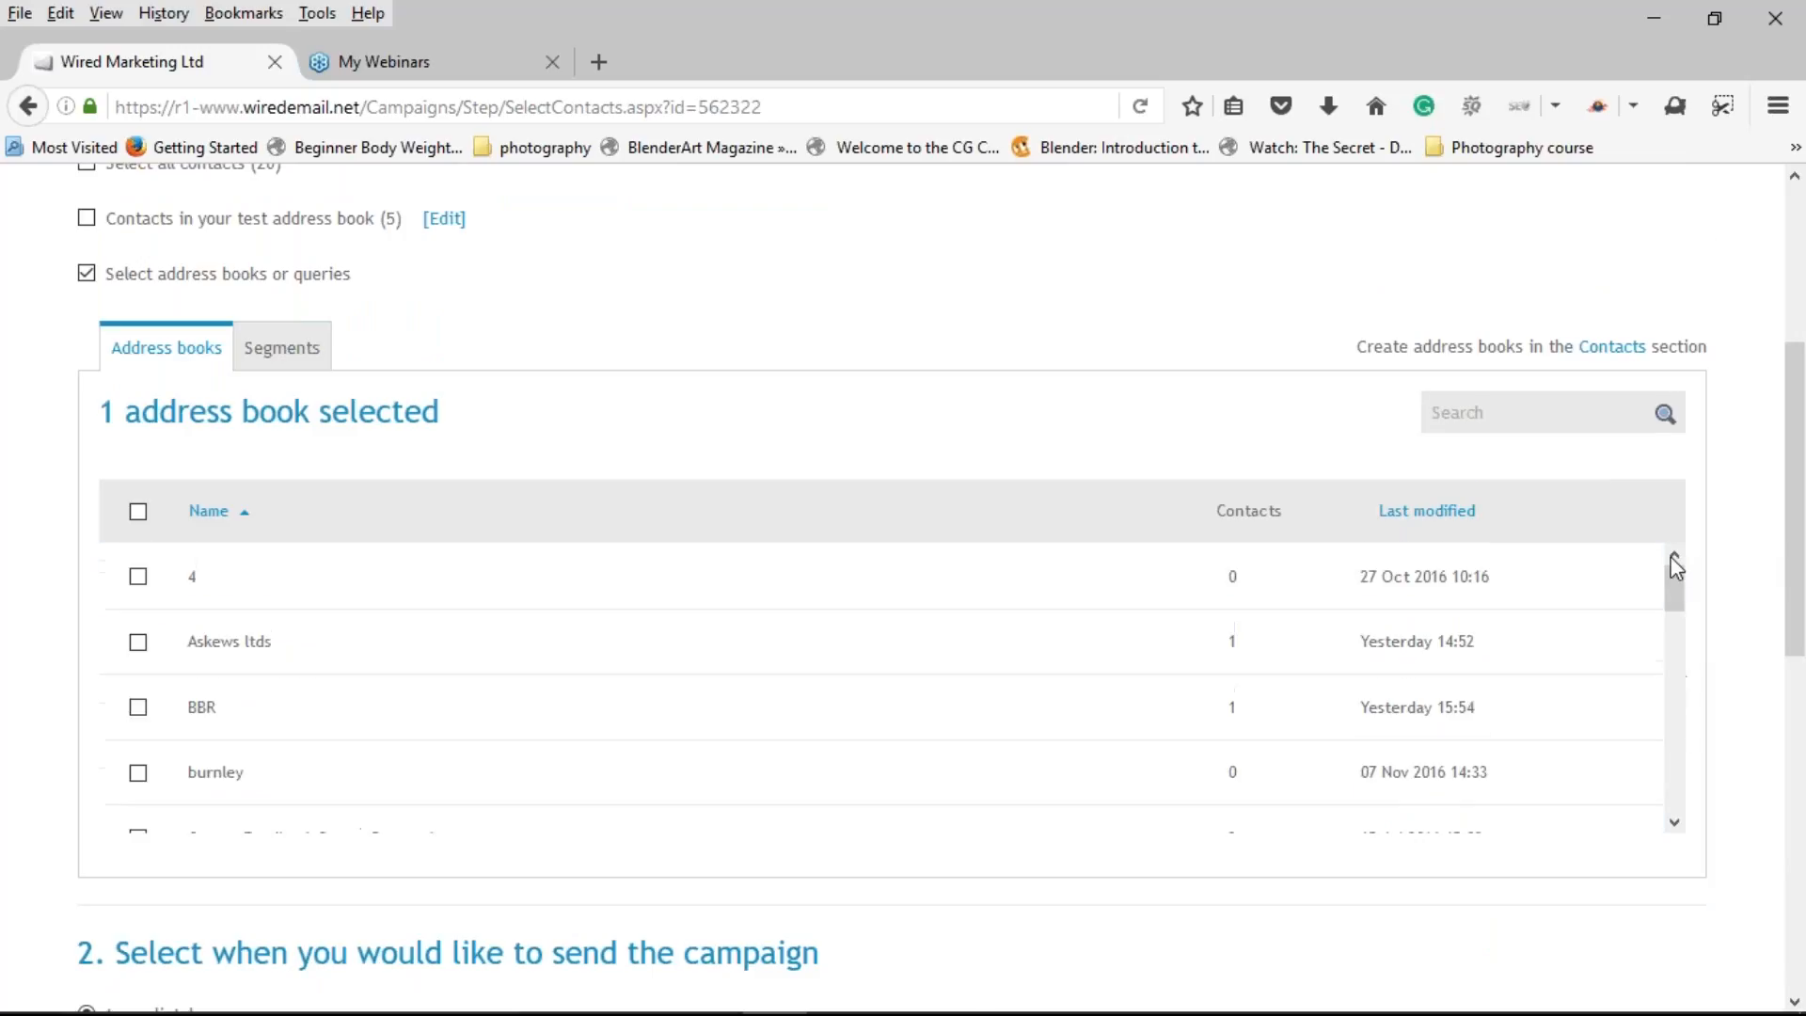
# Step: On the Segments tab, tick the 'test segment' query as recipients
pyautogui.click(273, 350)
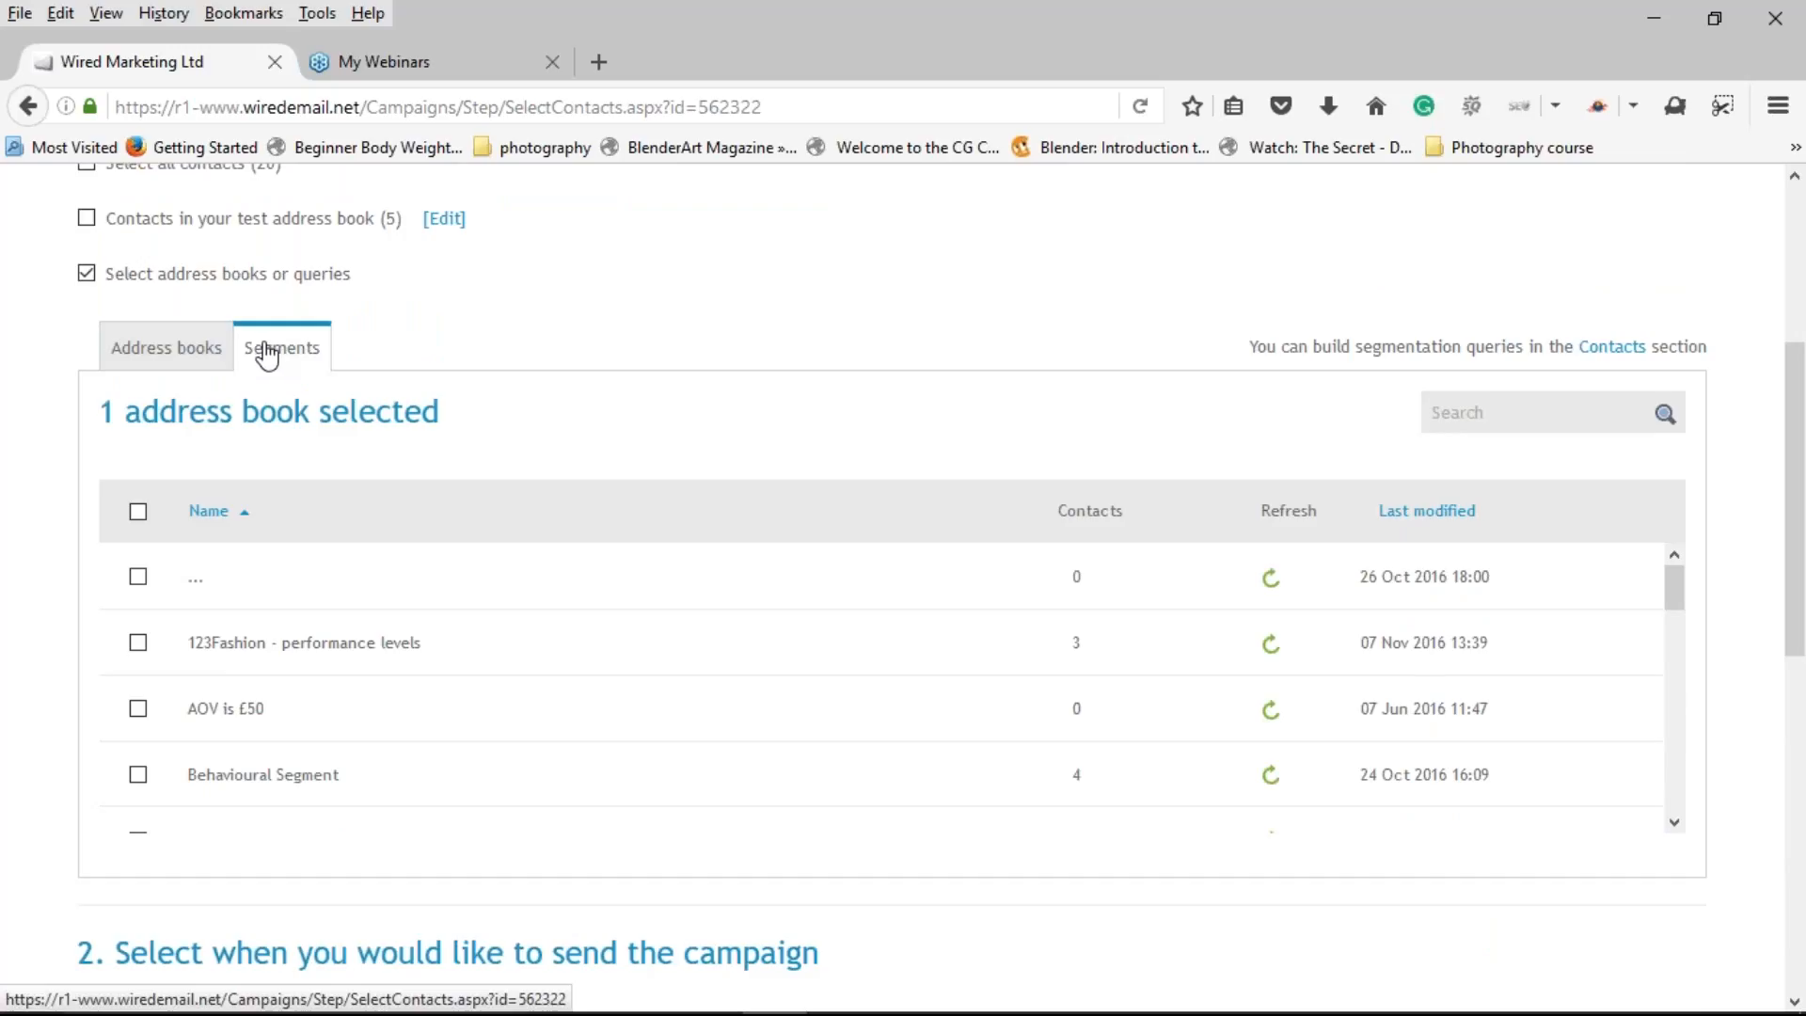
pyautogui.scroll(-1, 670, 570)
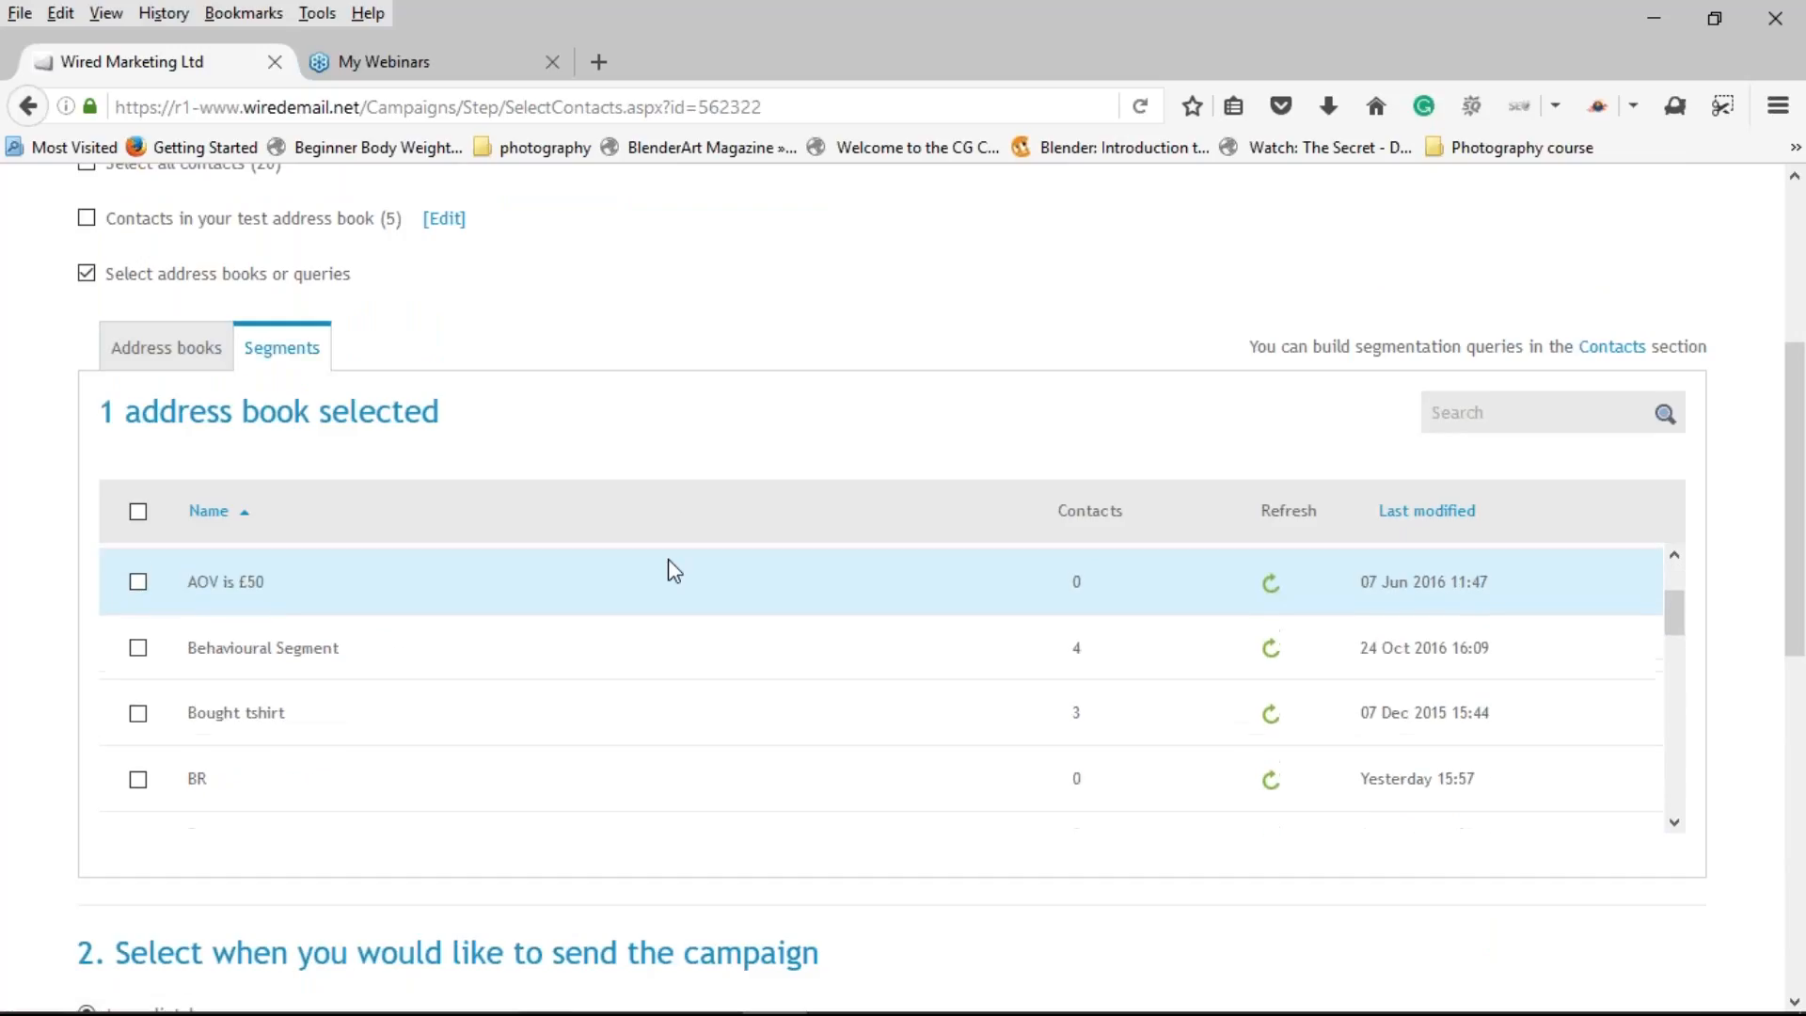
pyautogui.scroll(-3, 676, 572)
pyautogui.scroll(-5, 681, 575)
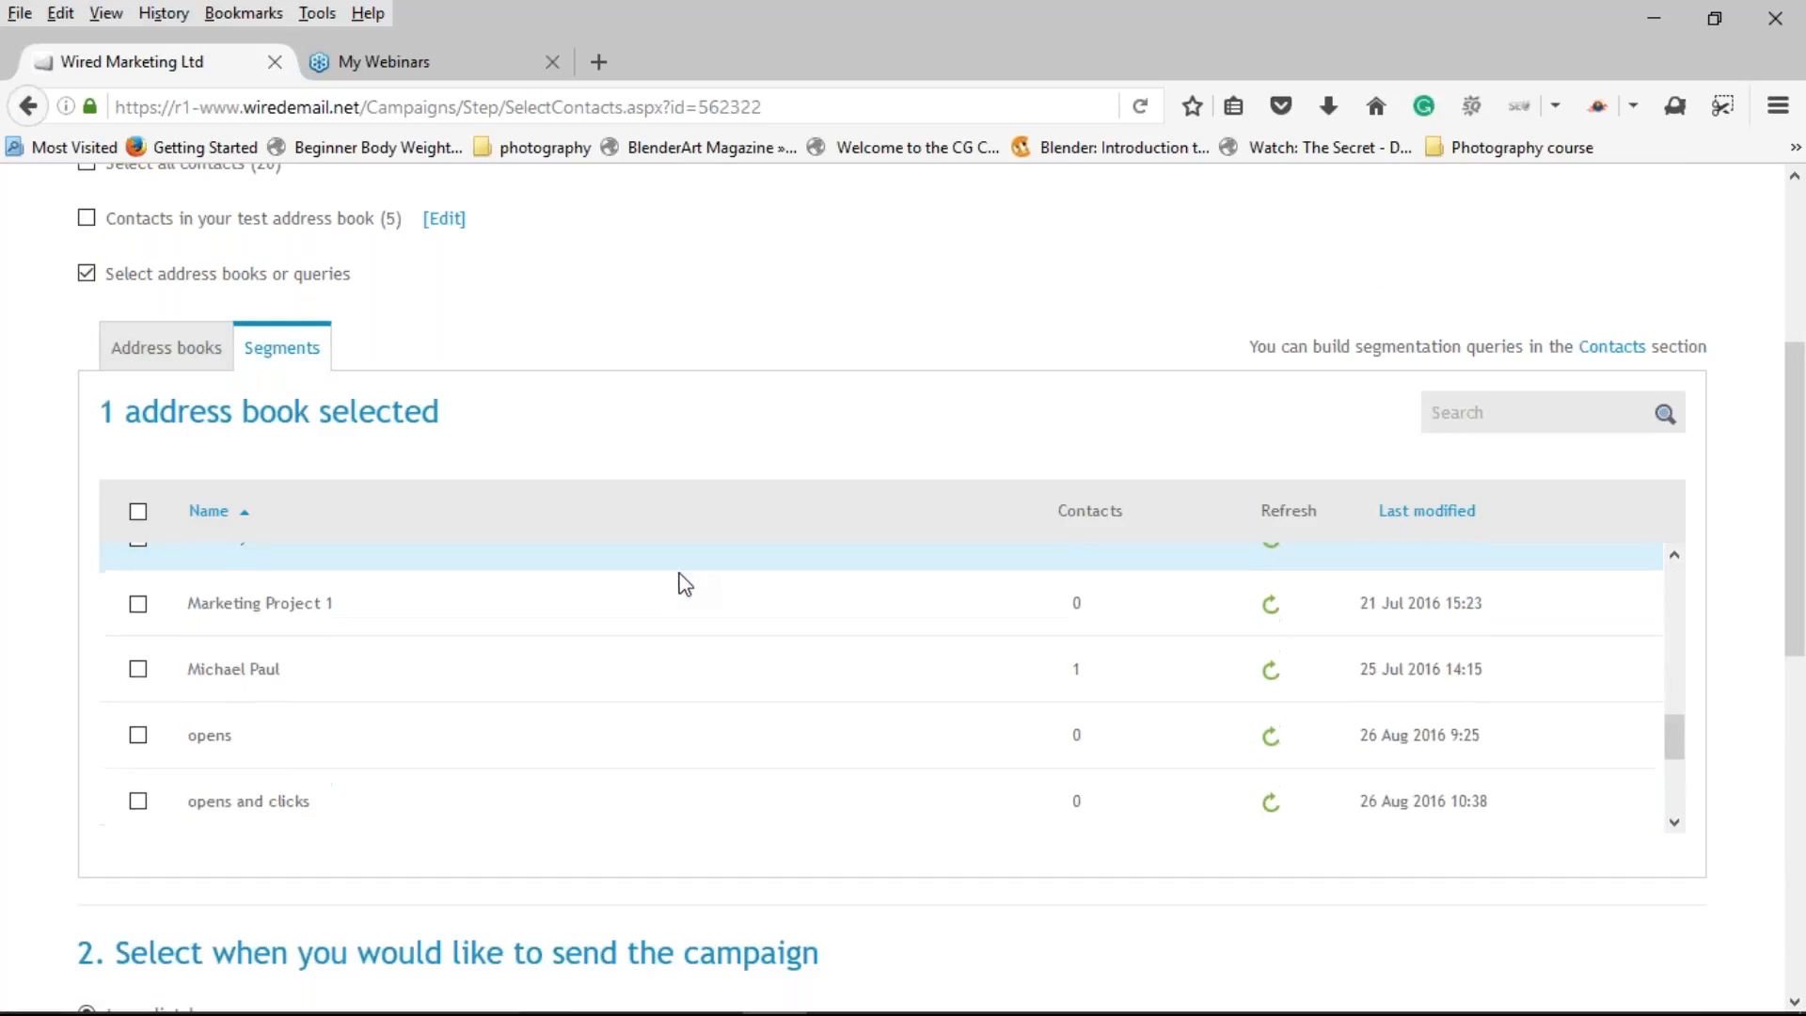
pyautogui.scroll(-5, 684, 583)
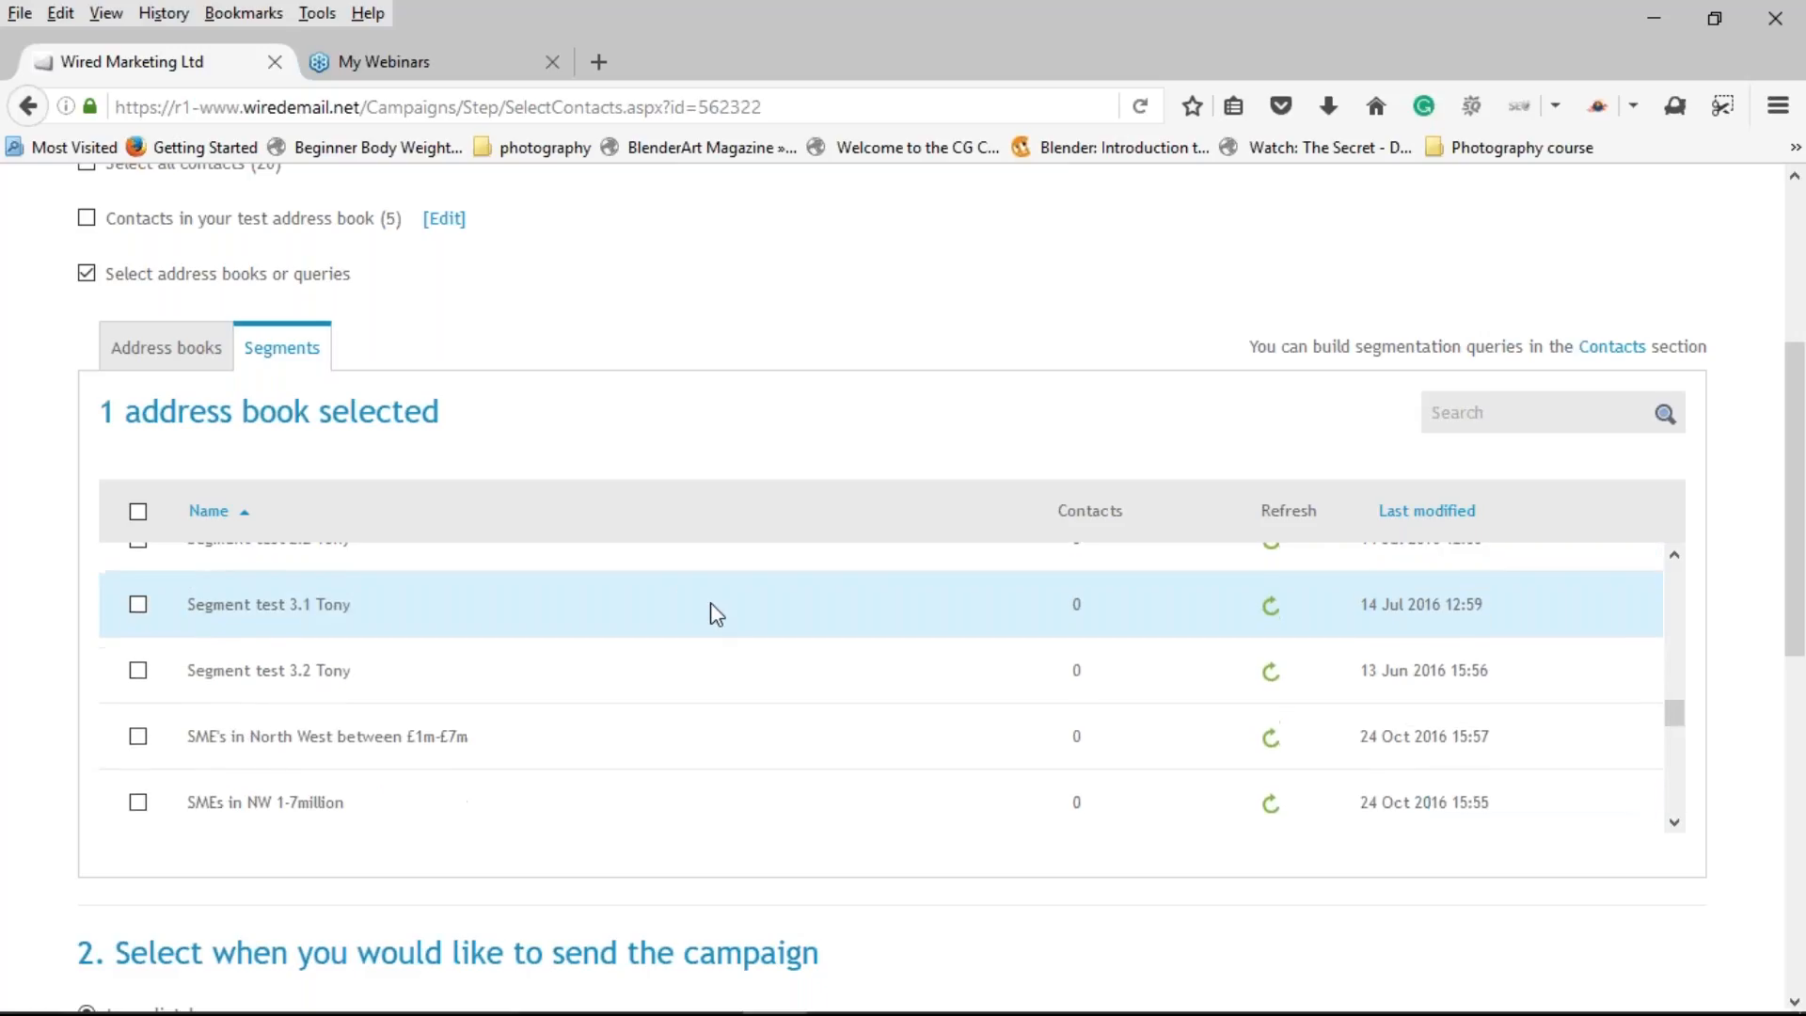
pyautogui.scroll(-3, 711, 614)
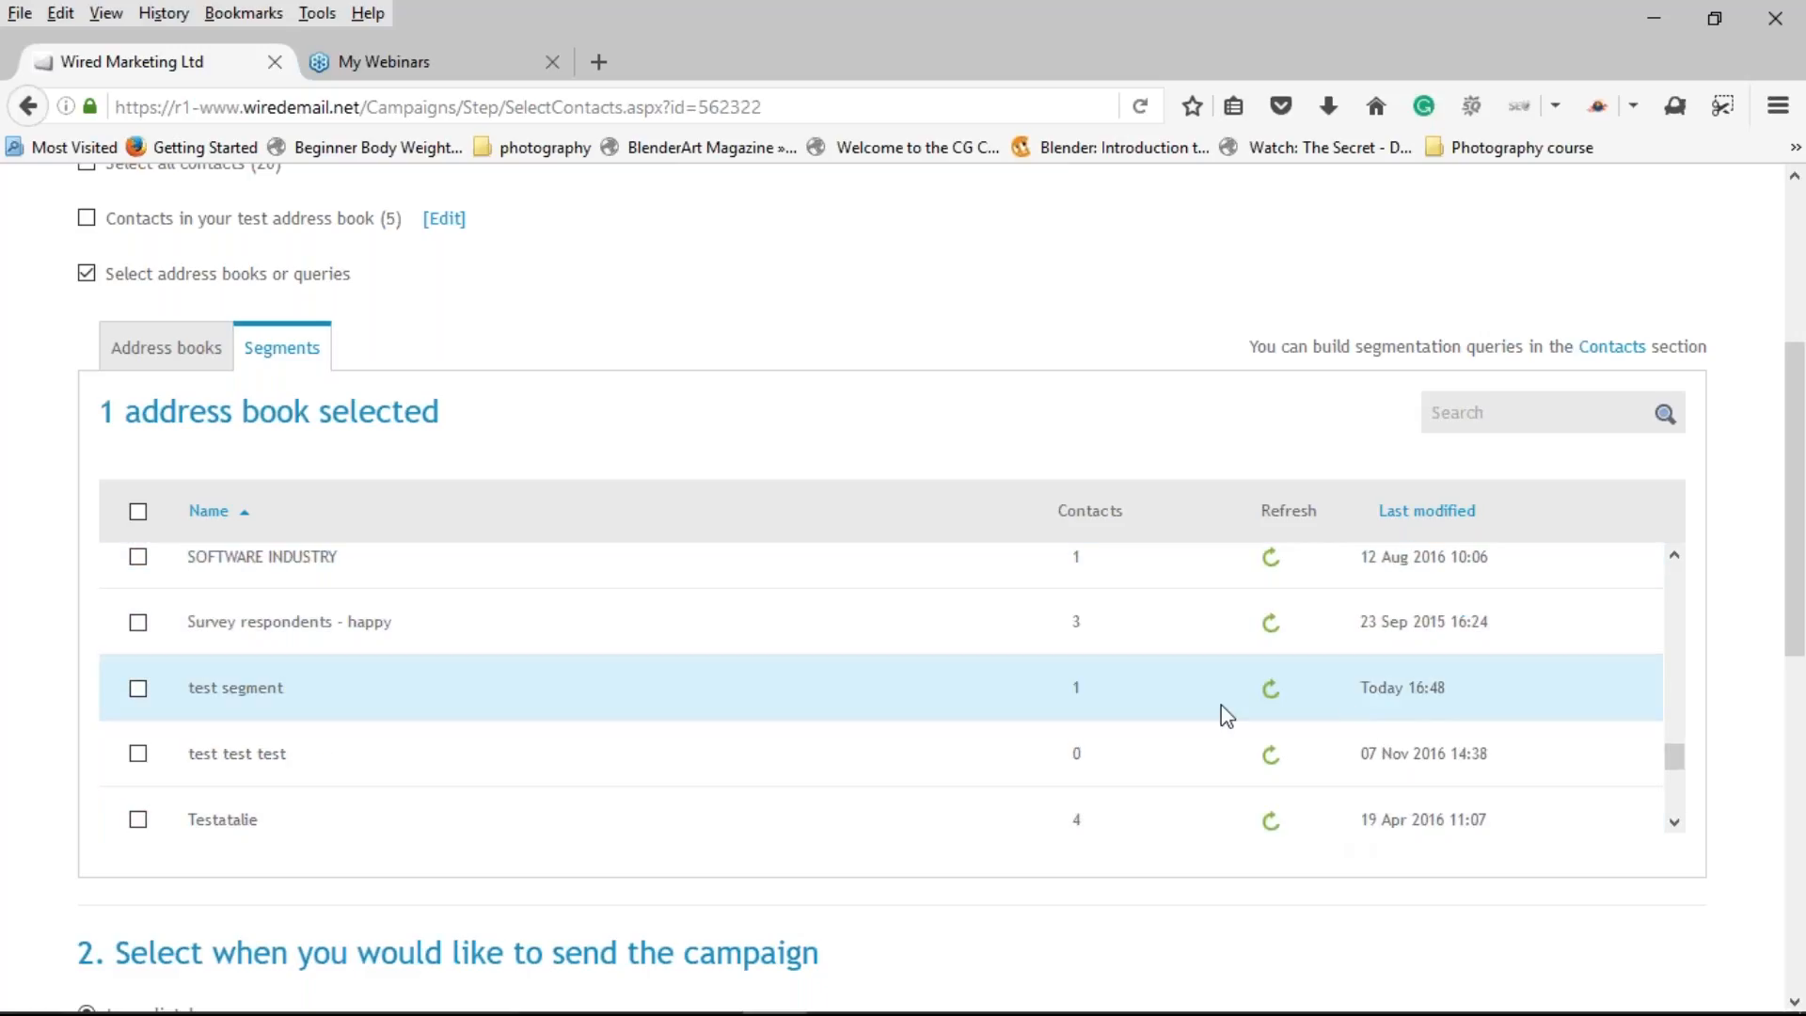
pyautogui.click(138, 689)
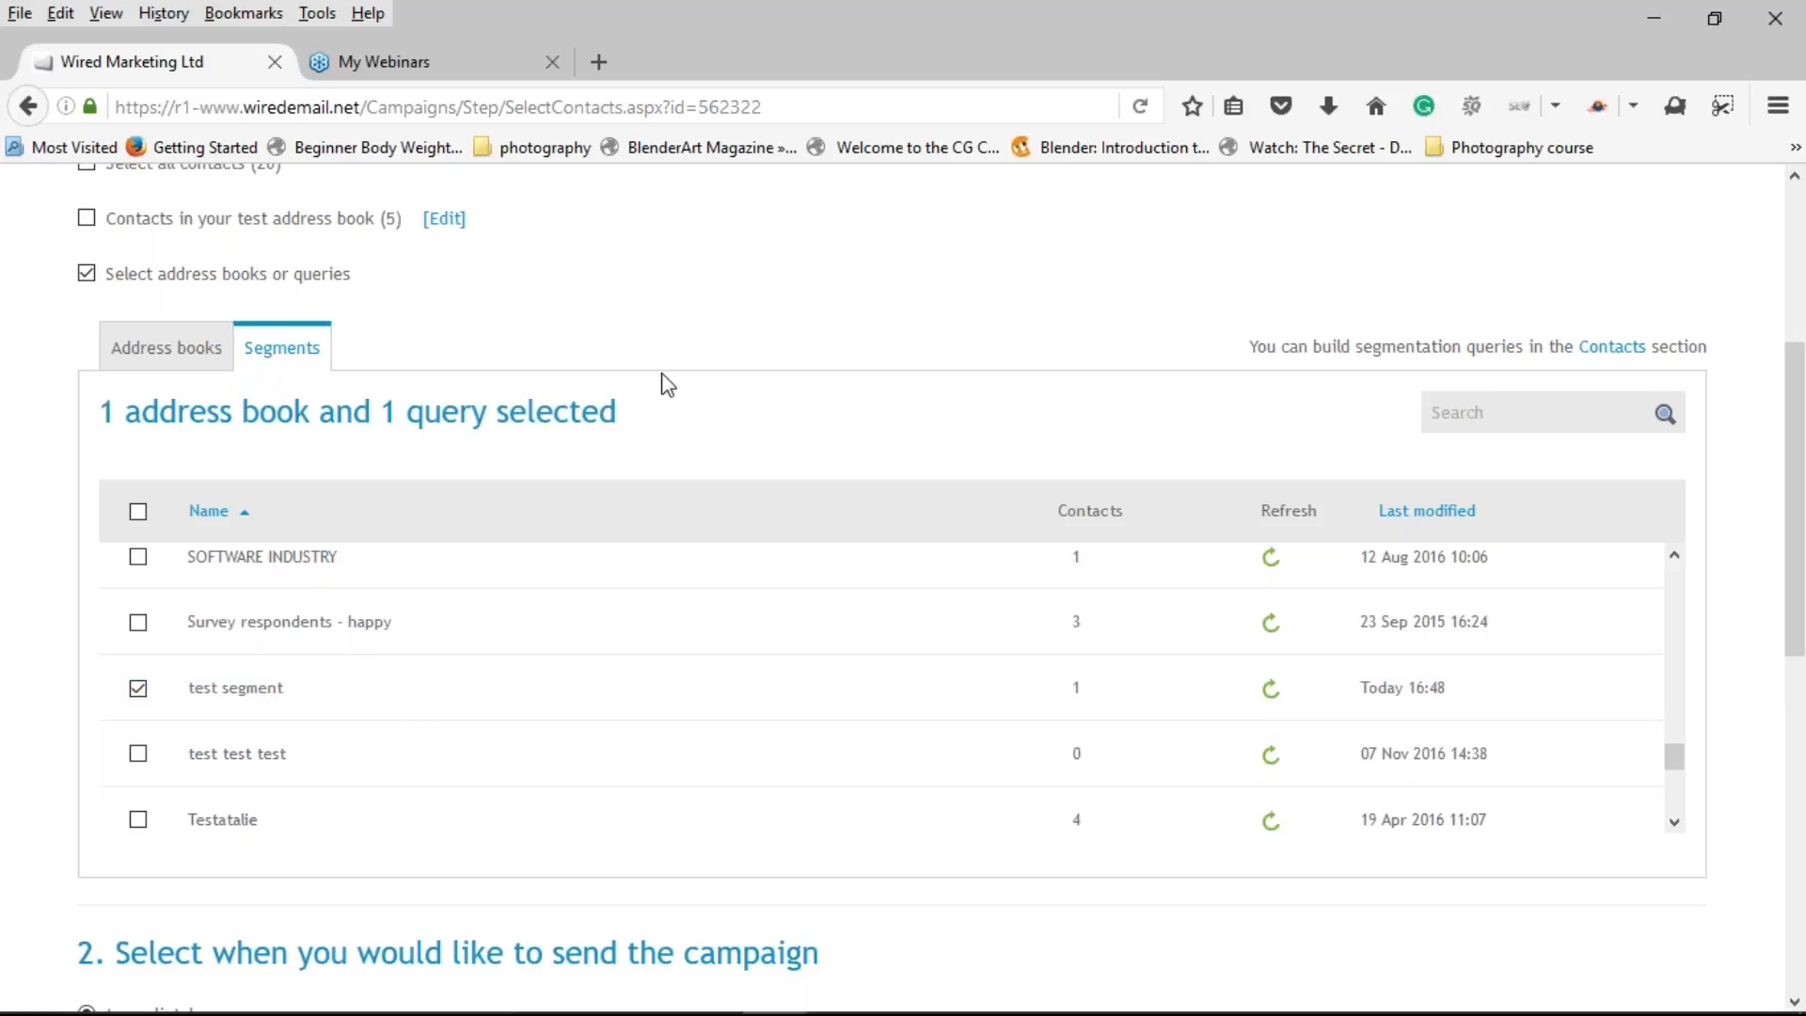
# Step: Back on Address books, untick Manchester/Liverpool so only the test segment remains
pyautogui.click(185, 354)
pyautogui.scroll(-6, 669, 624)
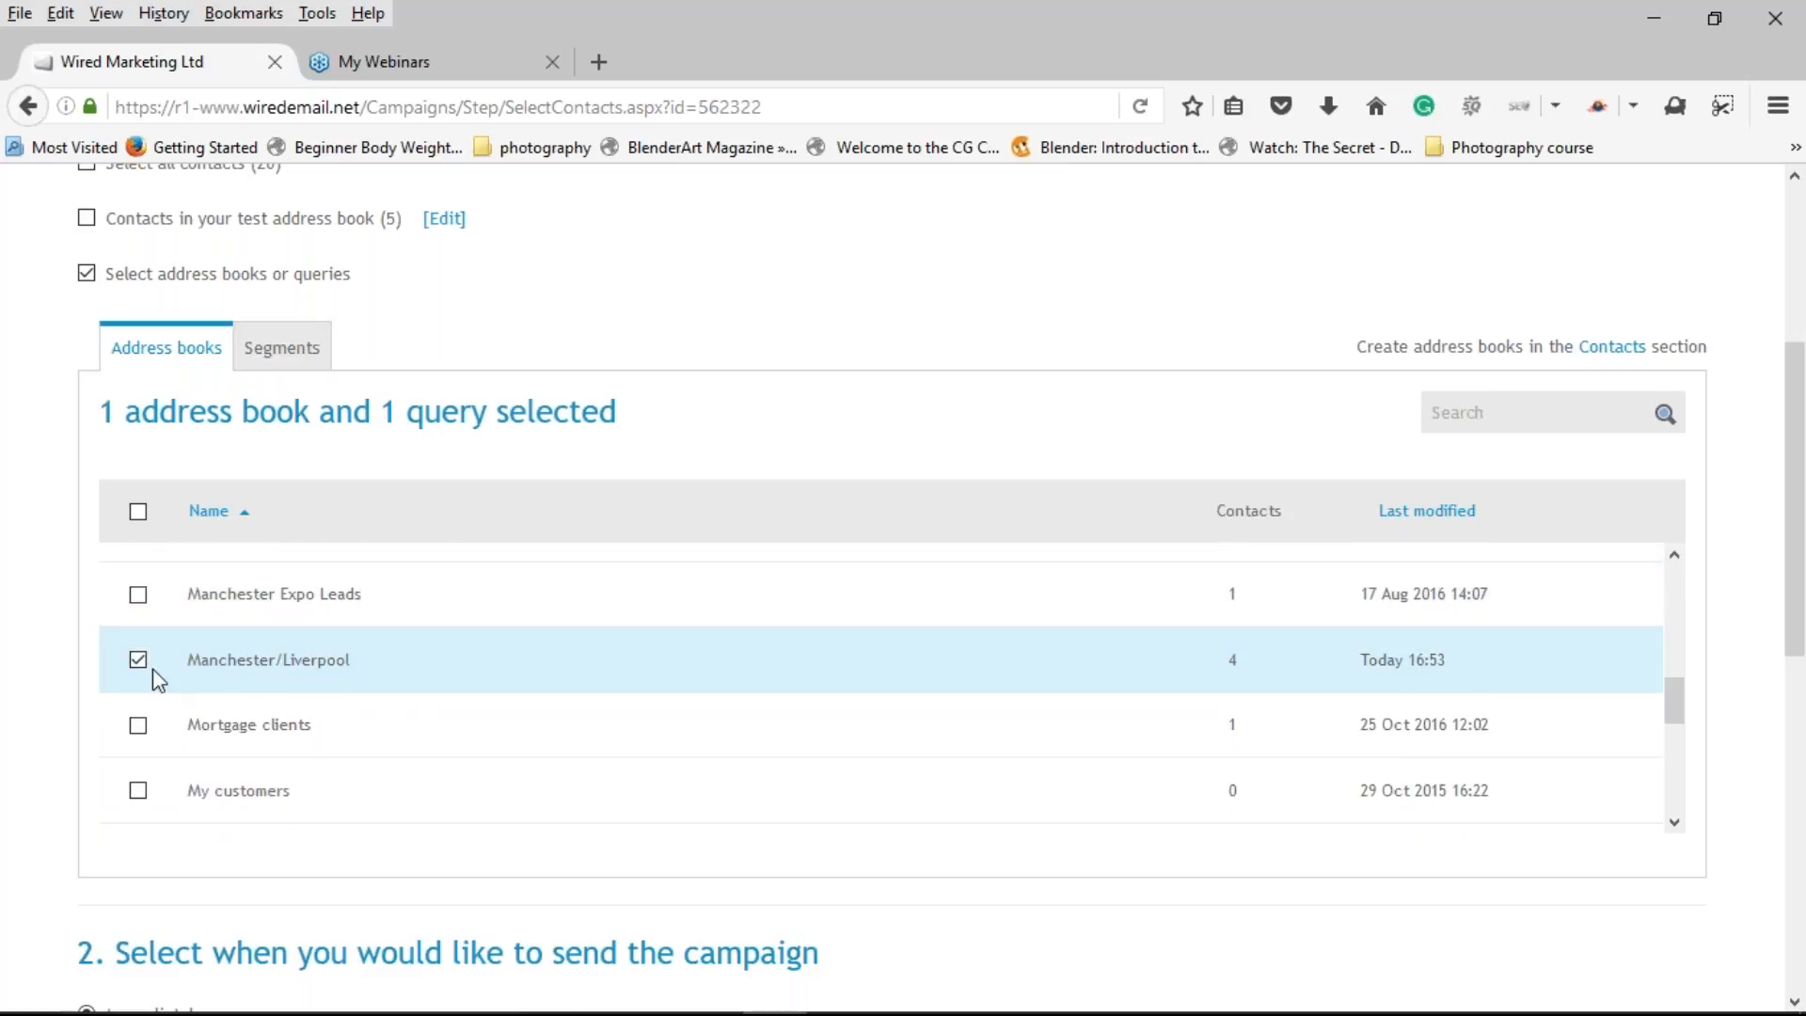
pyautogui.click(139, 661)
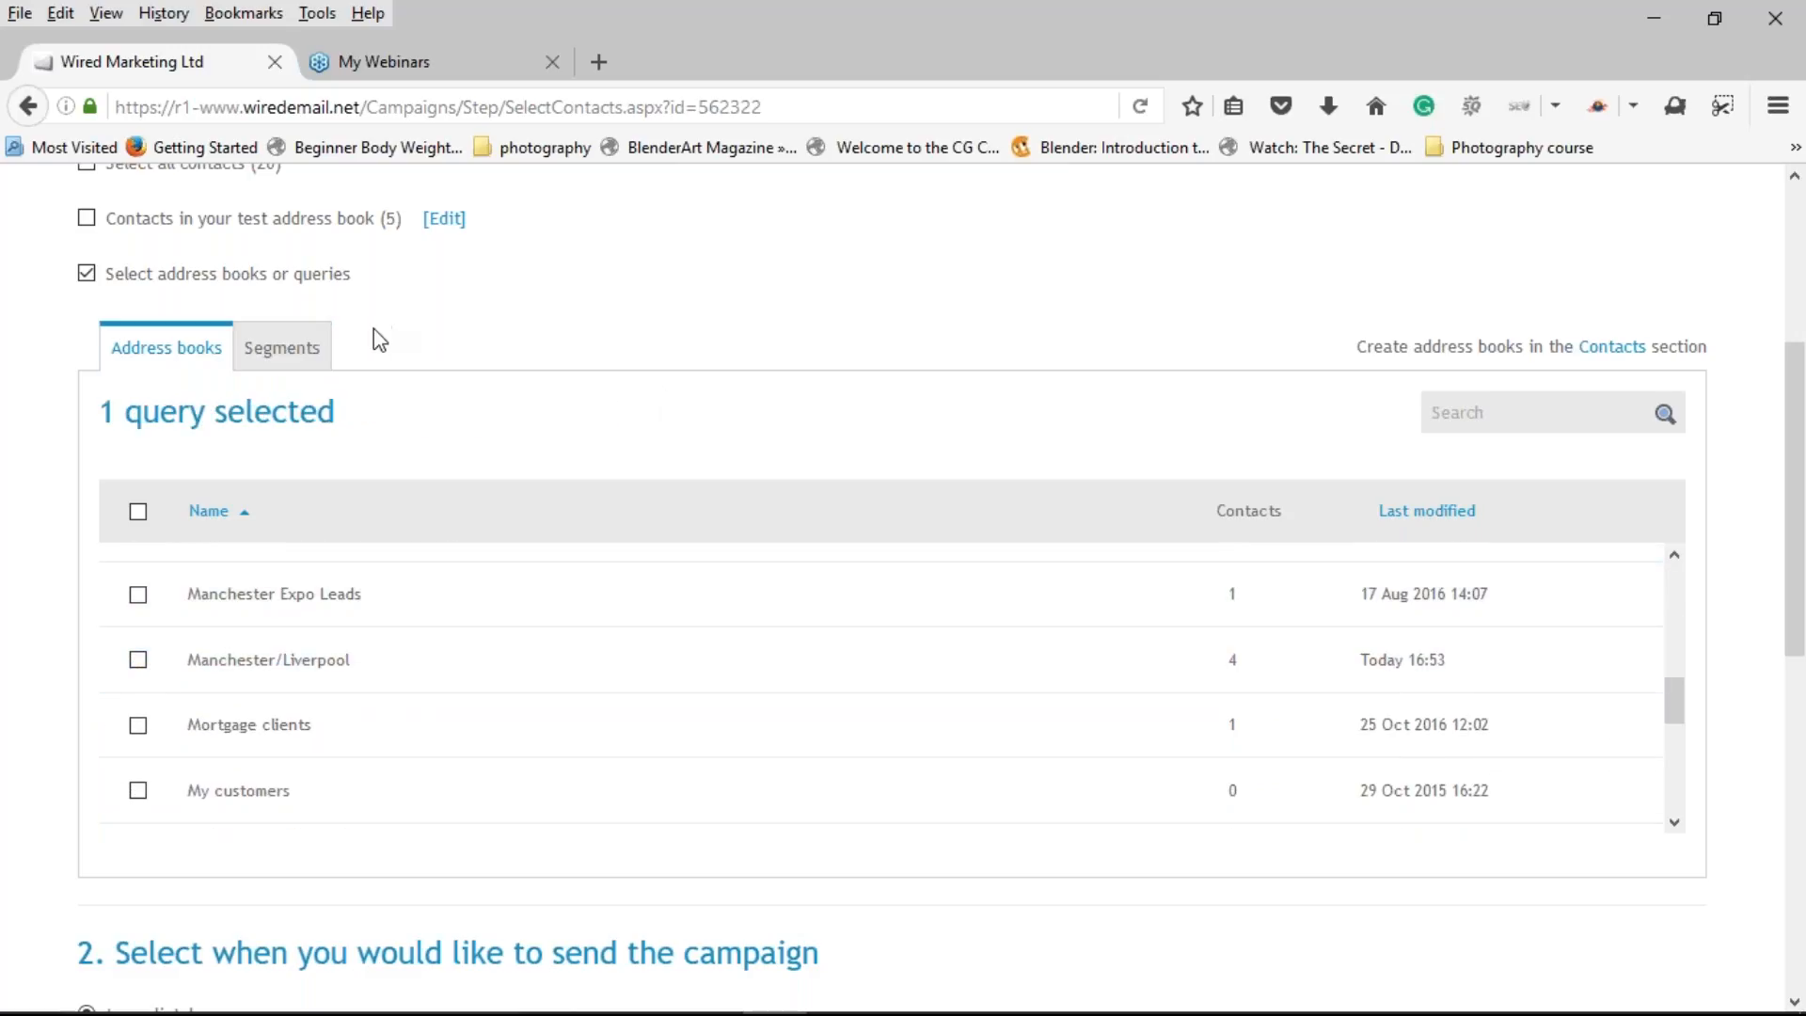
pyautogui.scroll(-5, 685, 395)
pyautogui.scroll(-3, 671, 422)
pyautogui.scroll(-5, 959, 826)
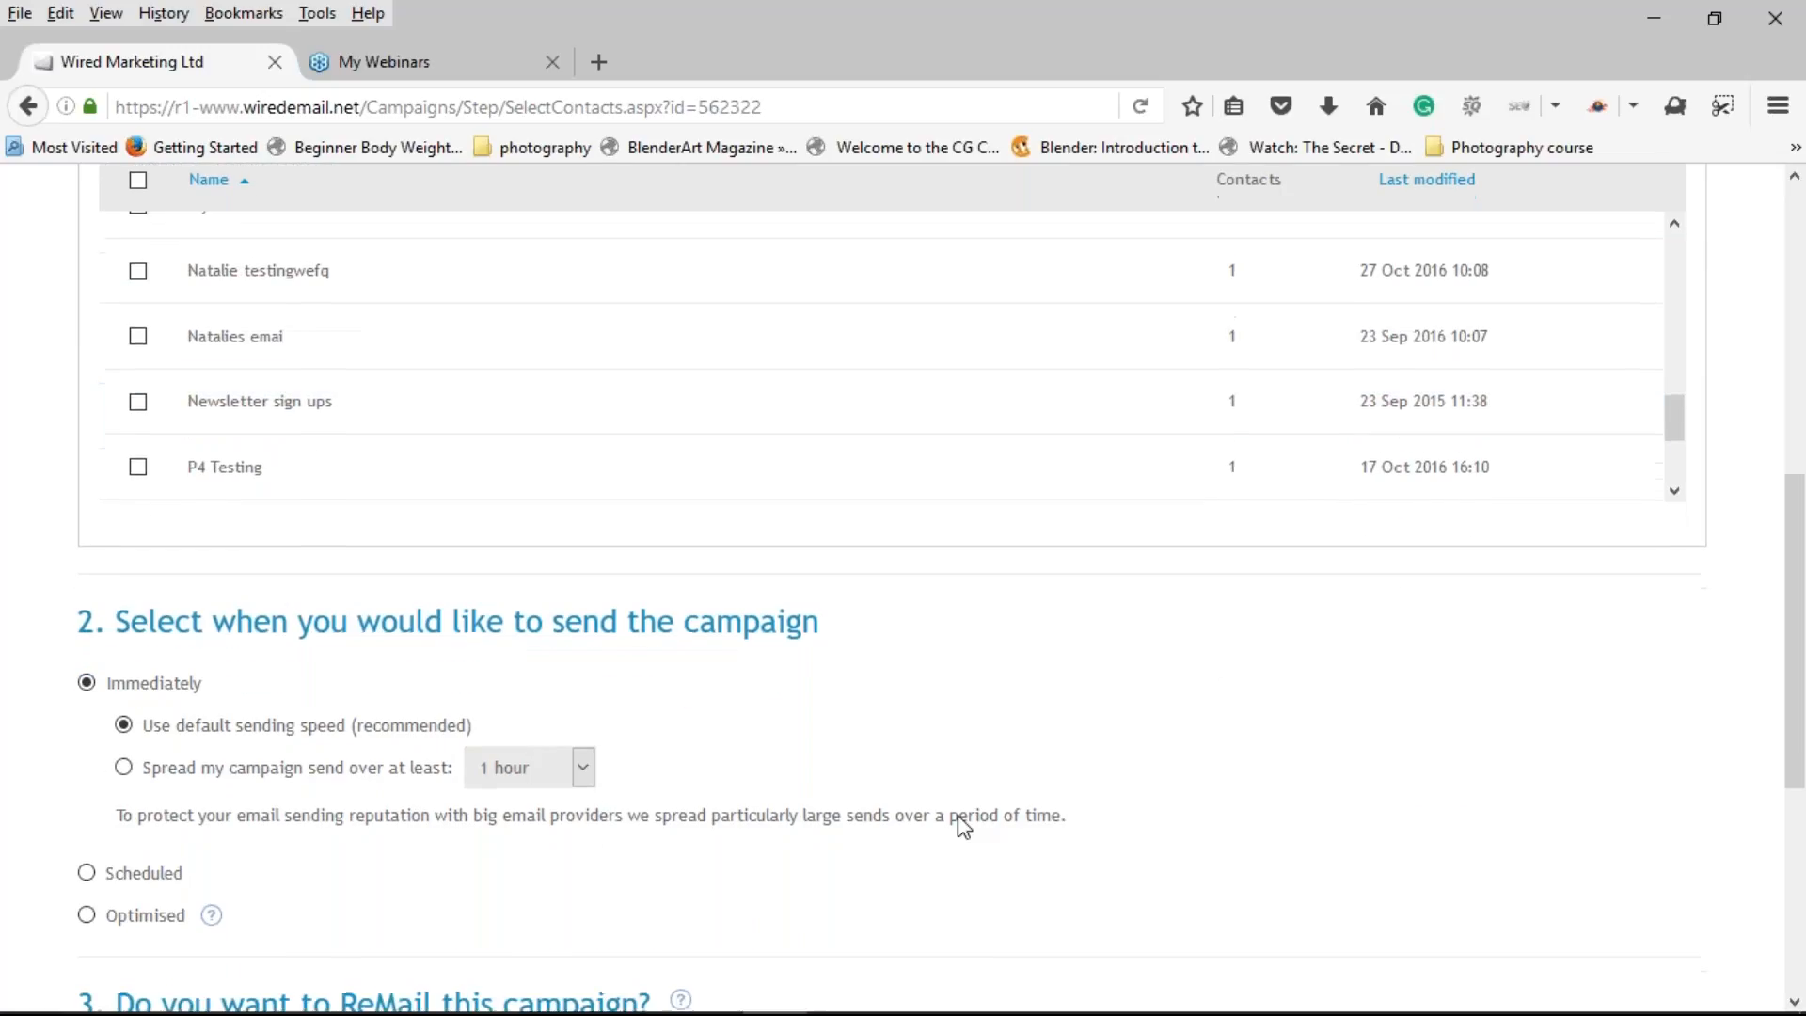
pyautogui.scroll(-1, 960, 826)
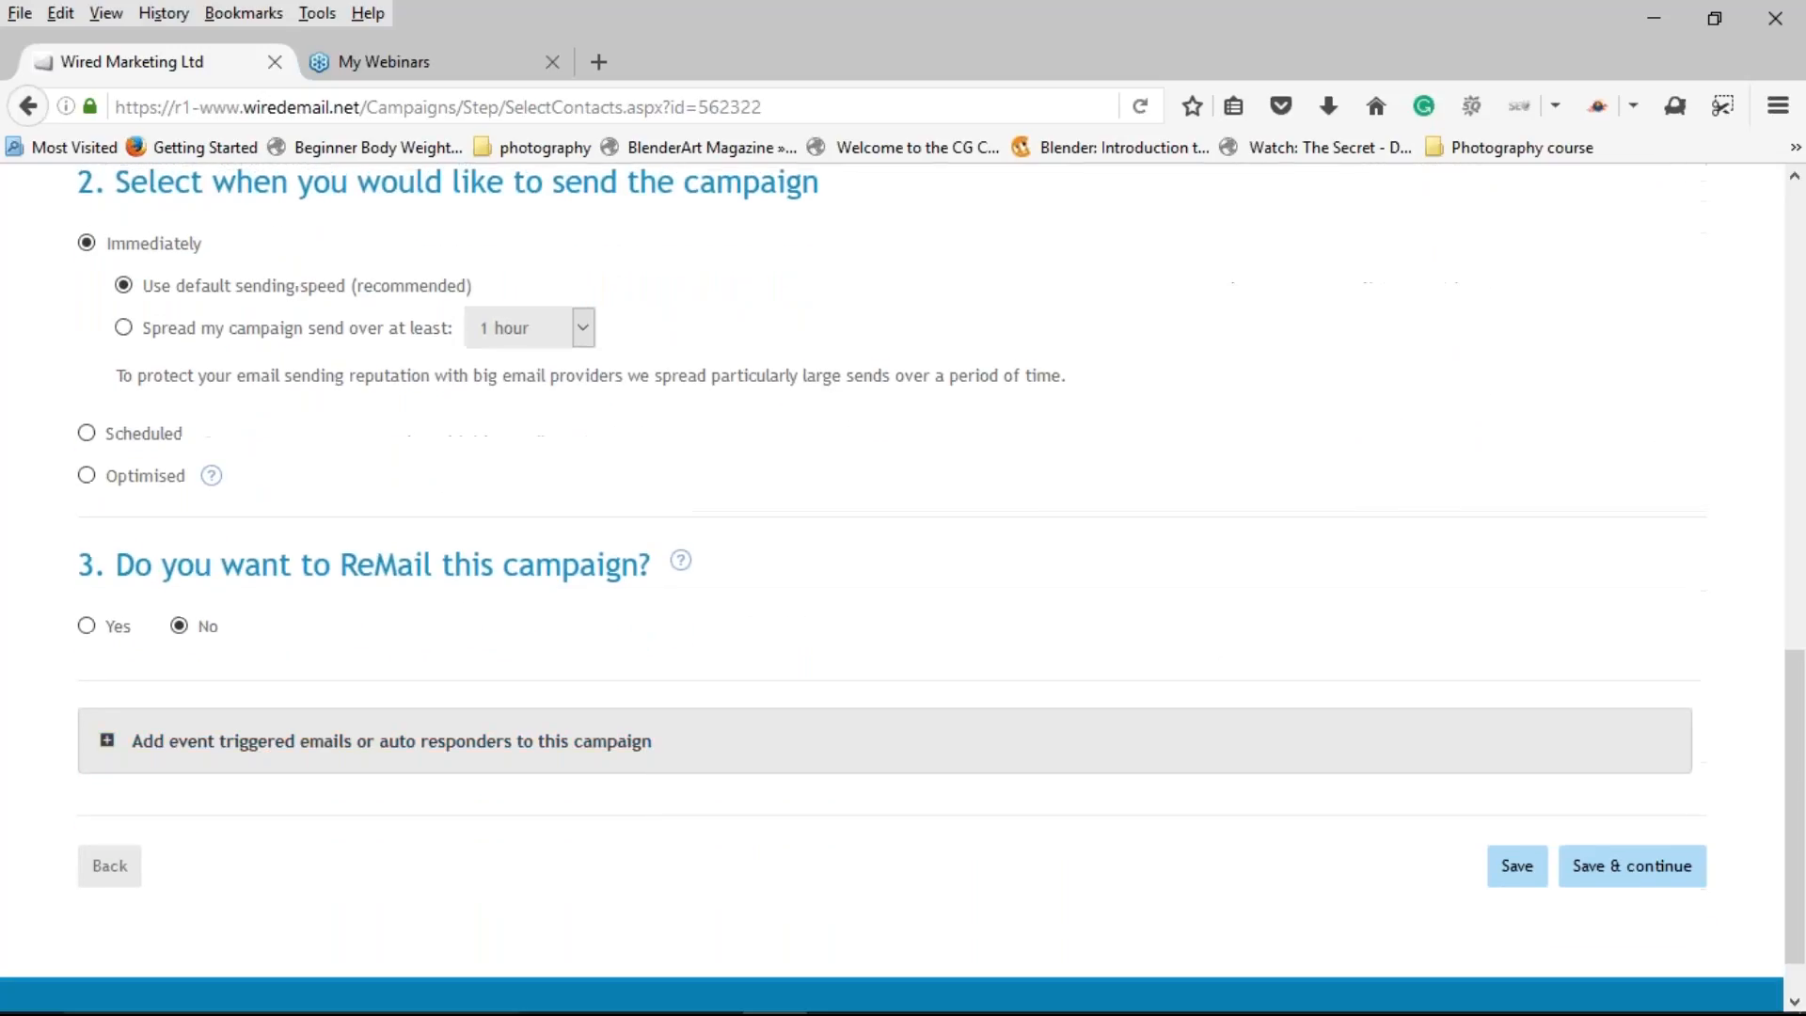
pyautogui.scroll(9, 931, 790)
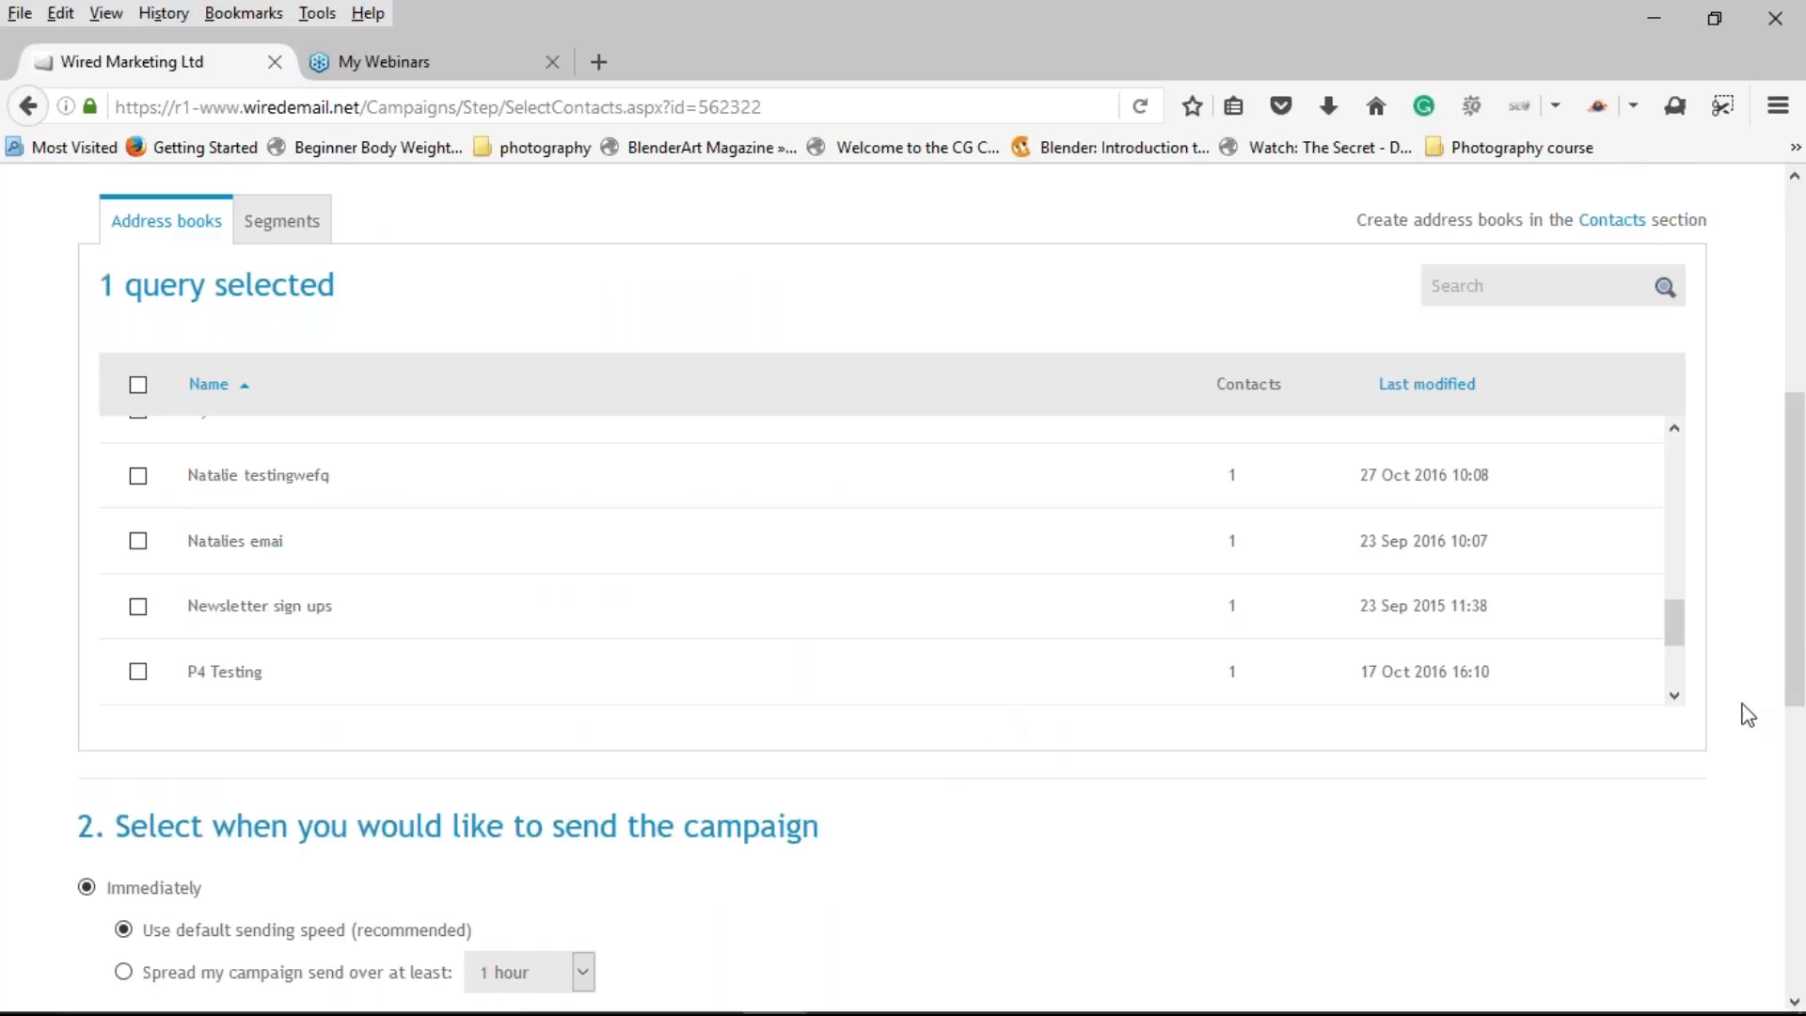
pyautogui.moveTo(1797, 651); pyautogui.dragTo(1797, 433)
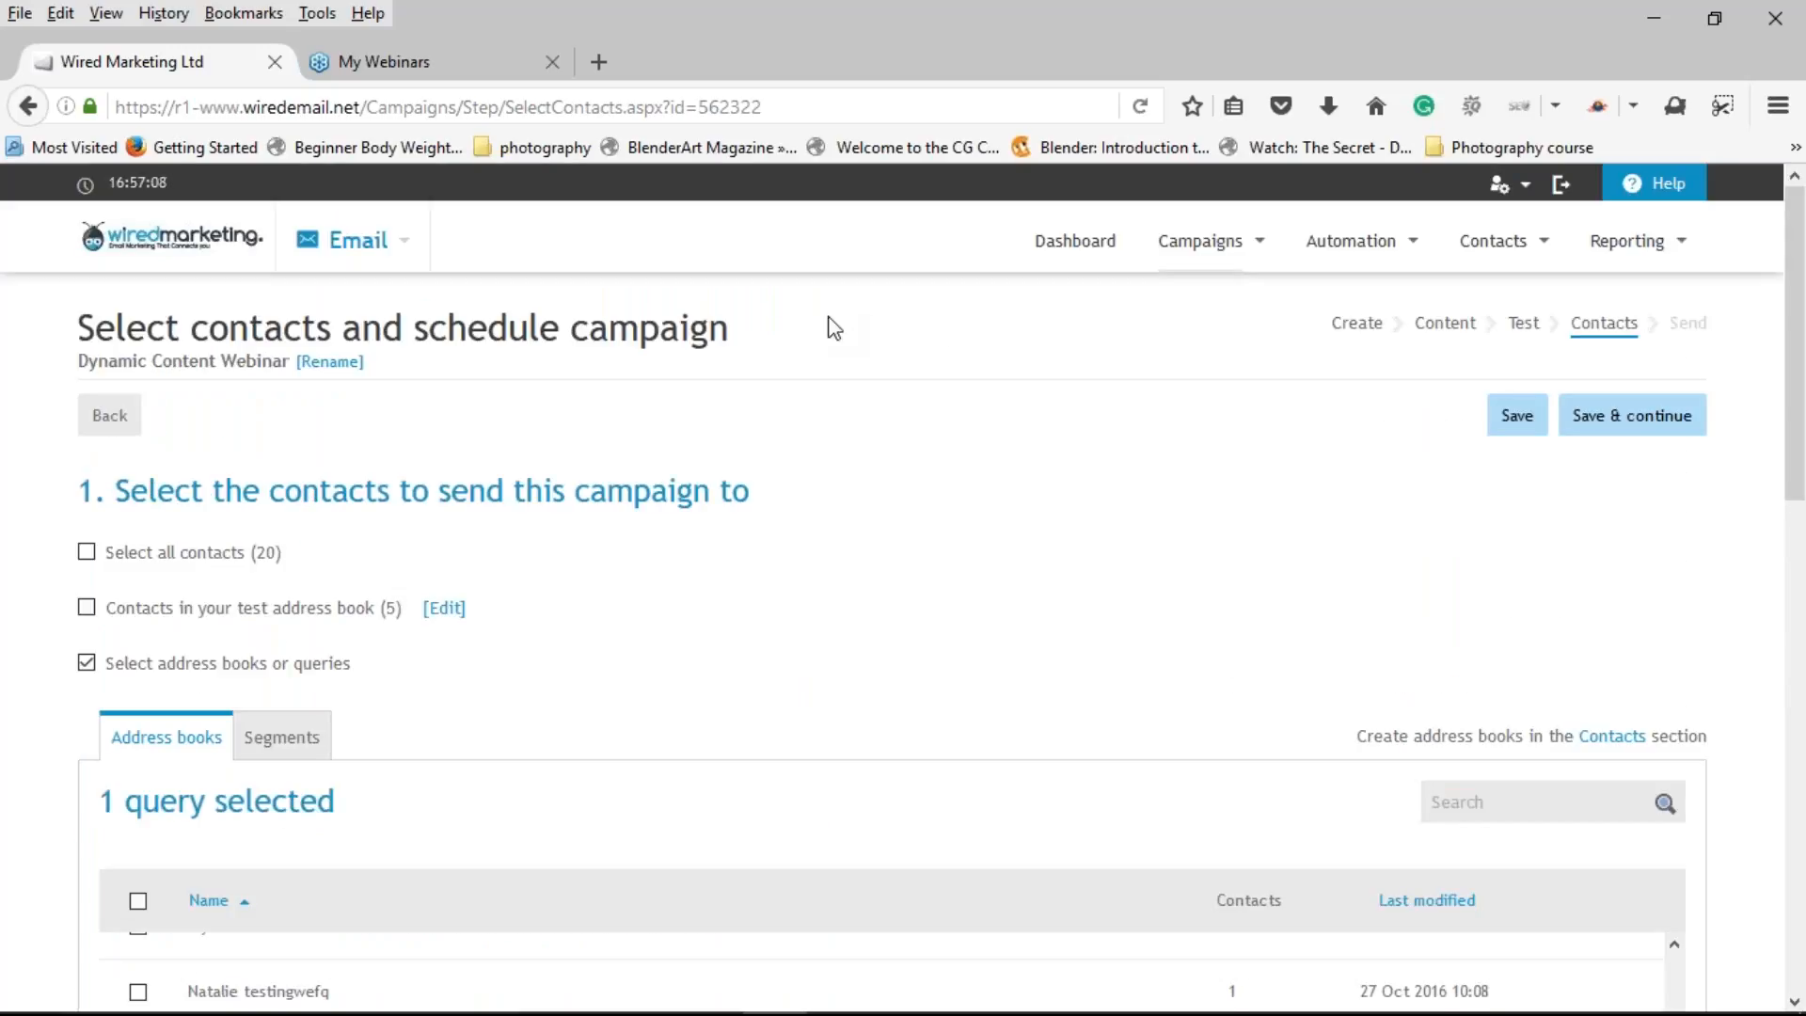
# Step: Switch back to the Segmentation slide show via Win+Tab and advance to the Q&A slide
pyautogui.press('super+Tab')
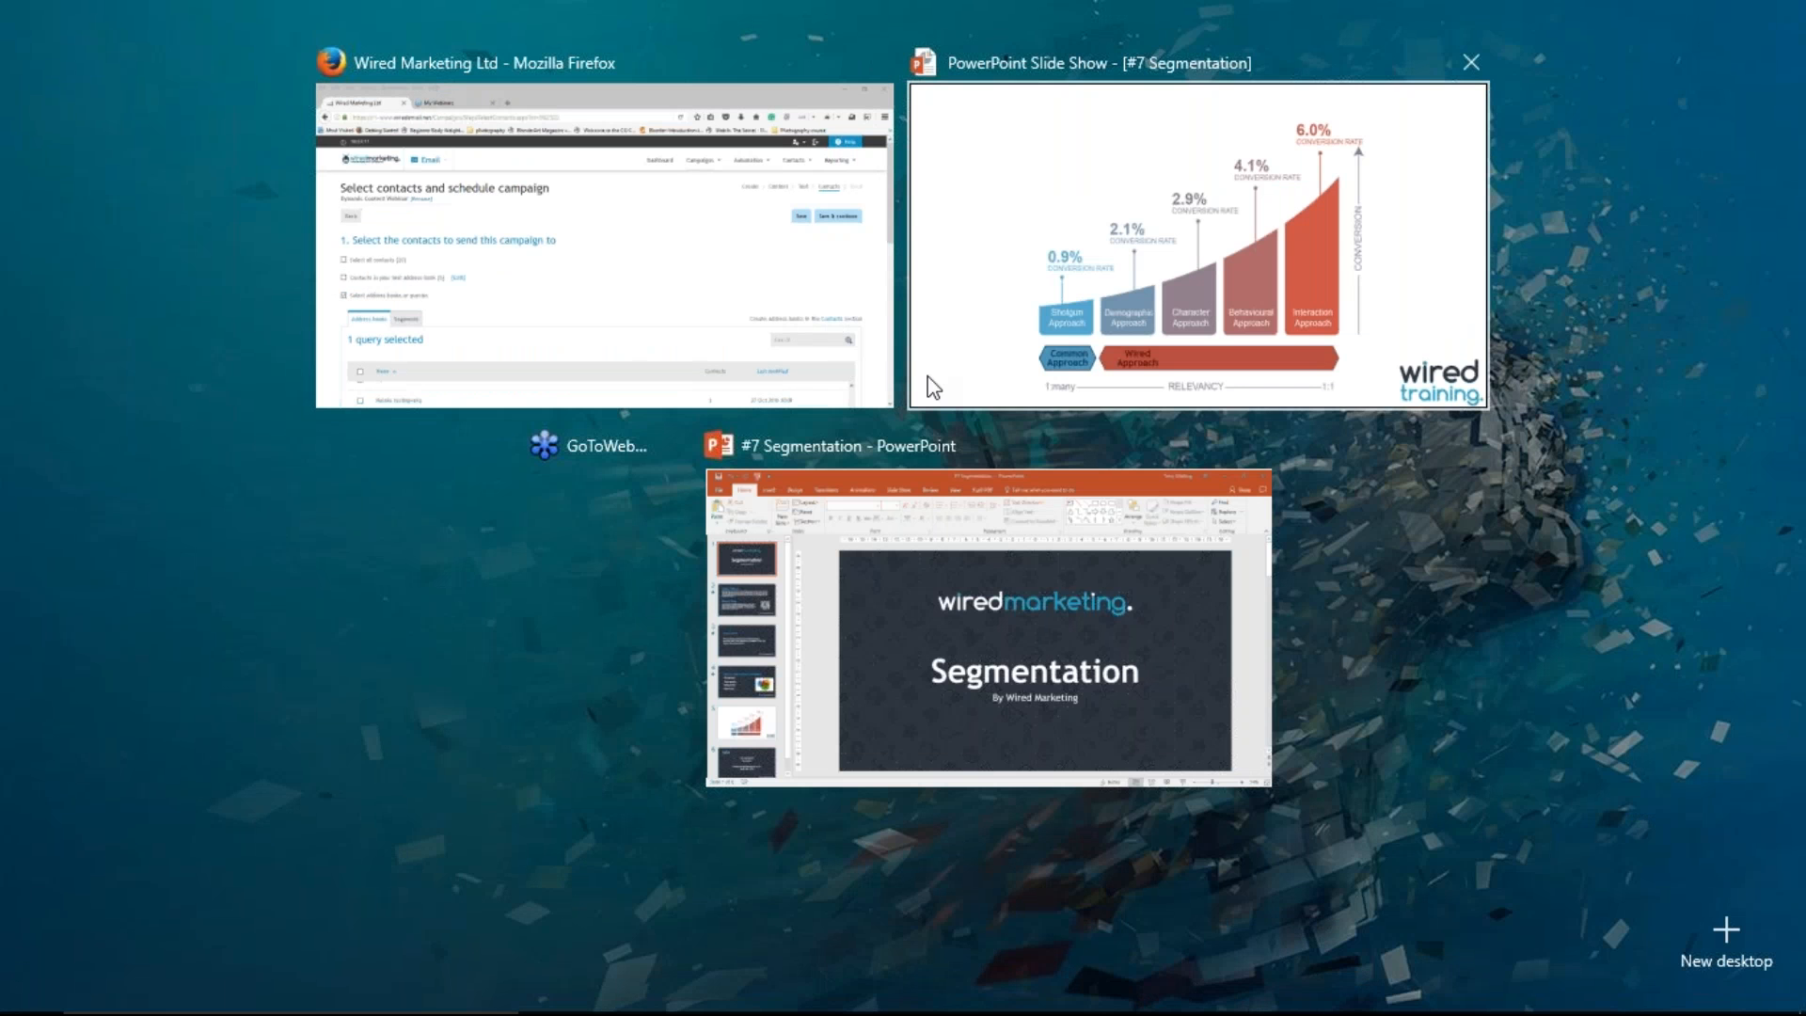
pyautogui.click(1078, 323)
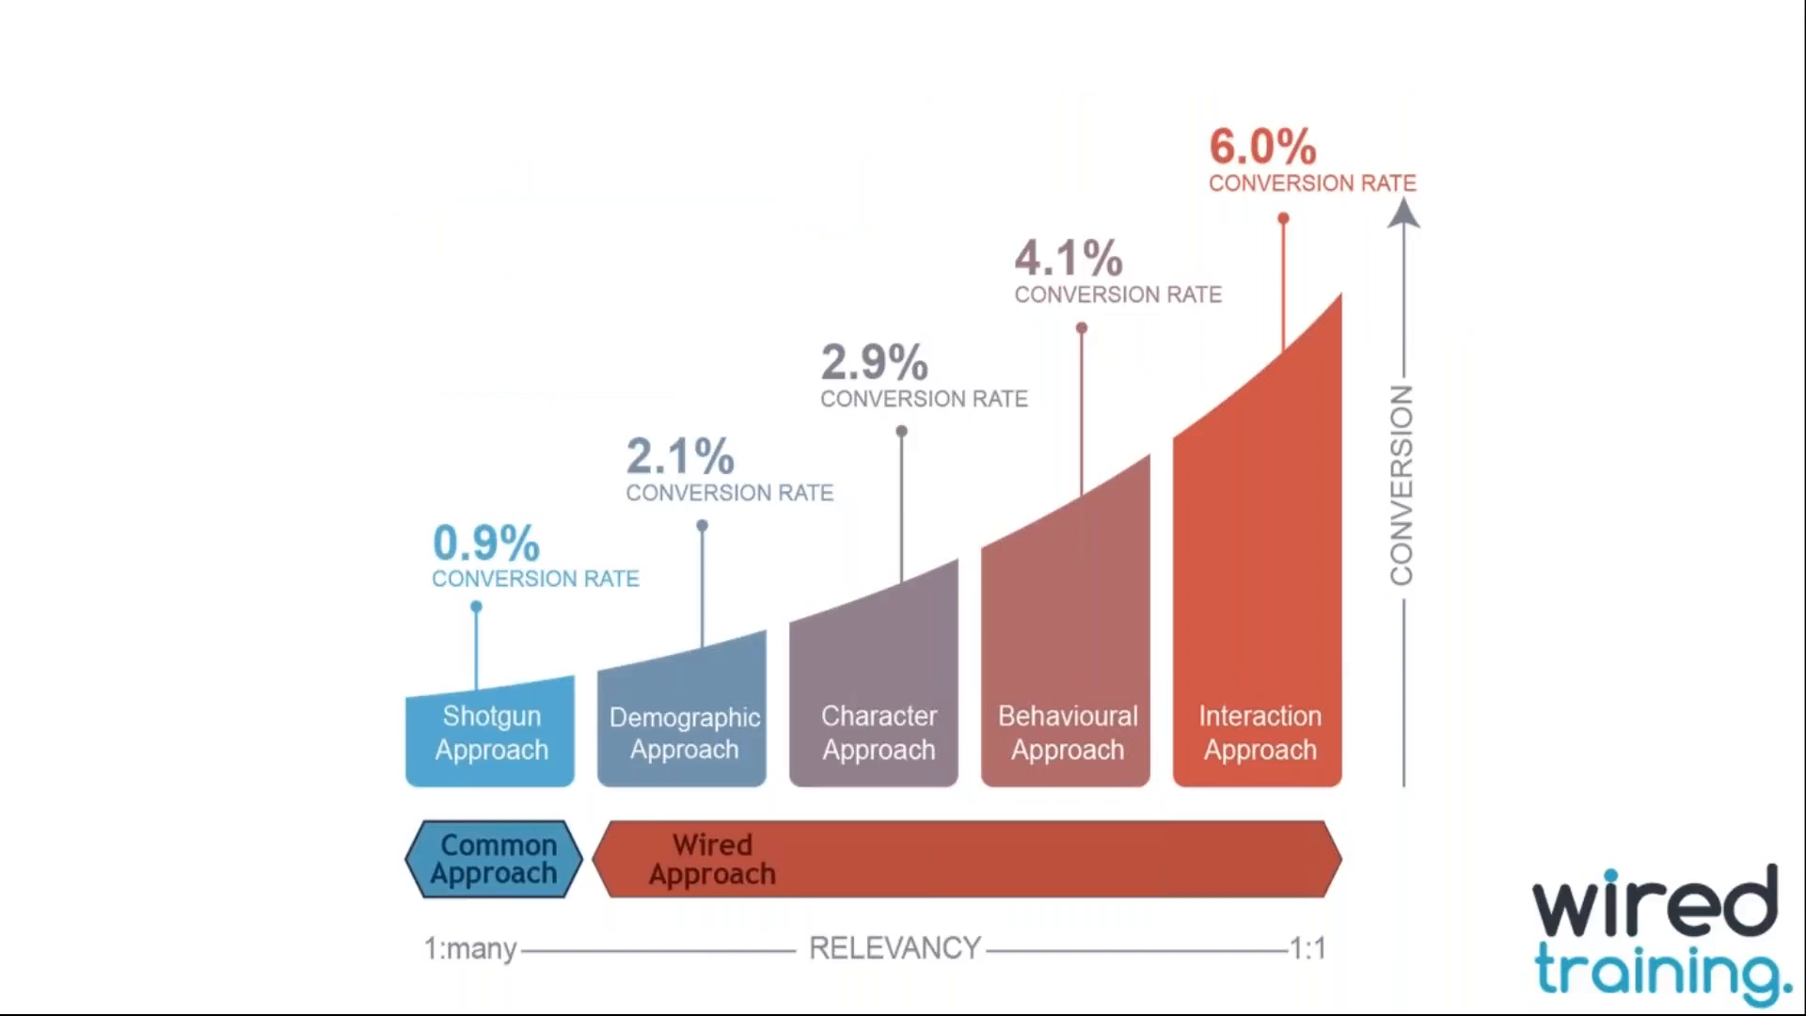
pyautogui.press('Right')
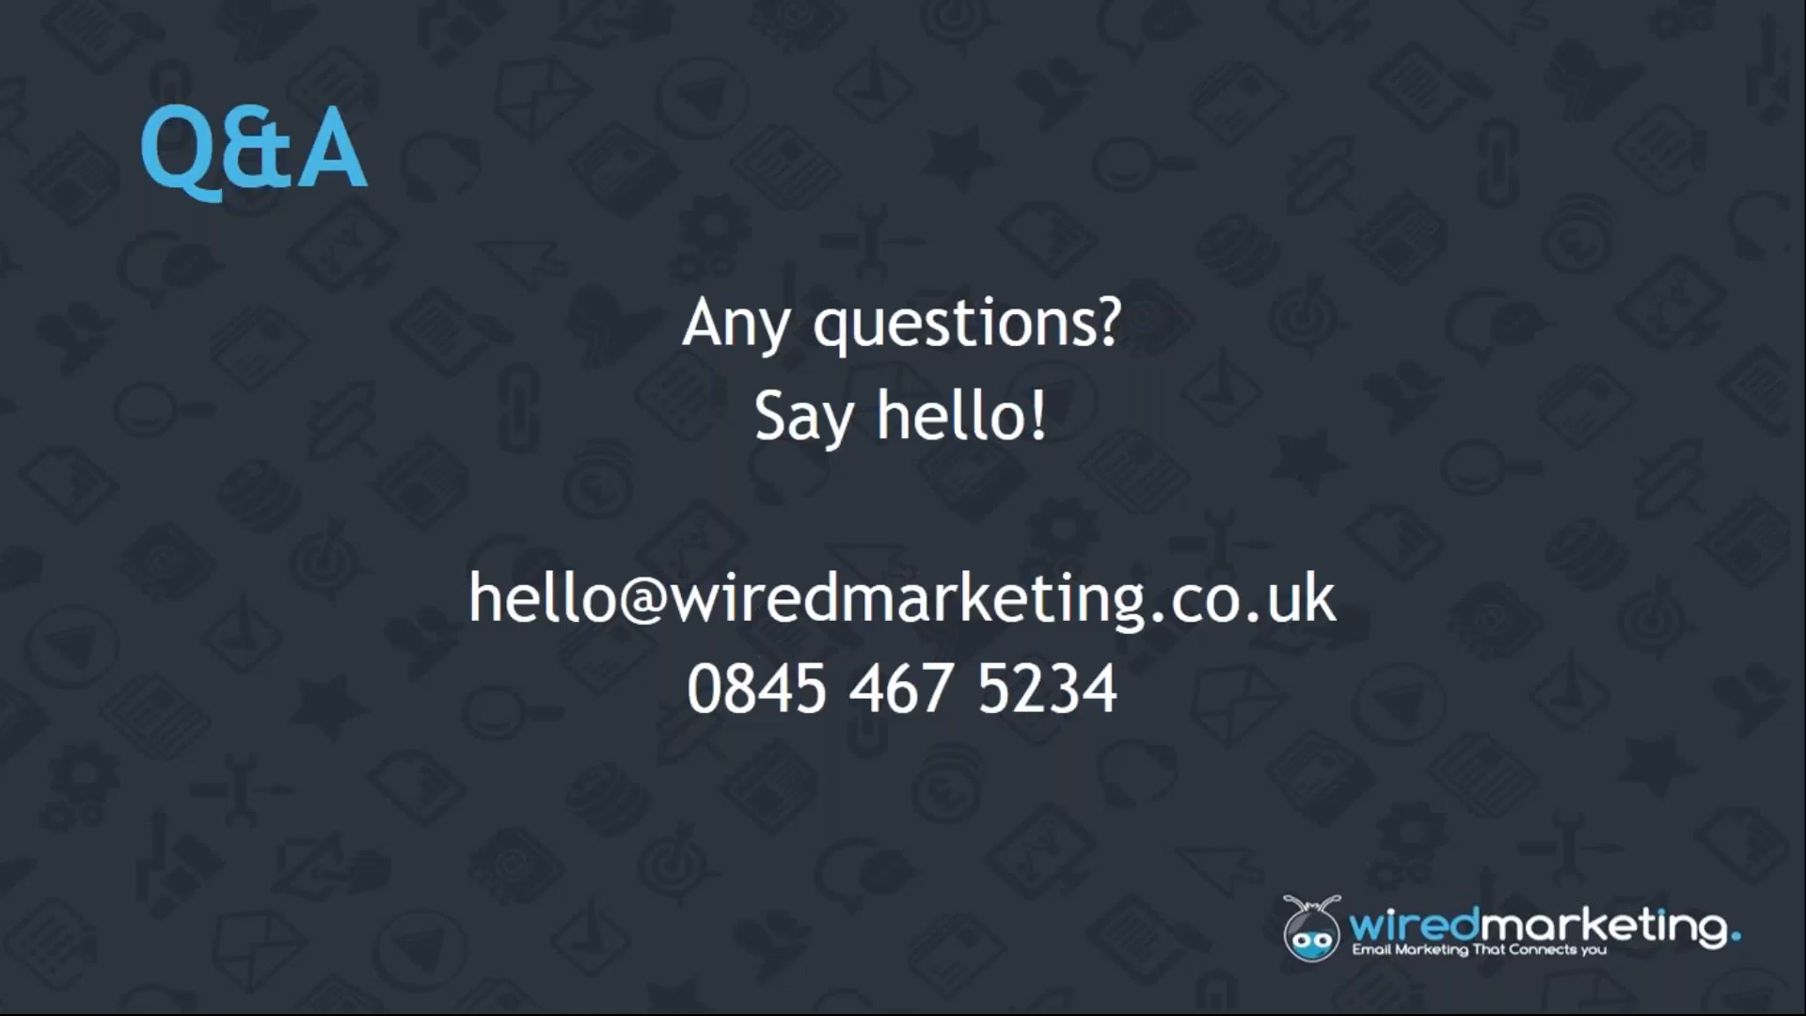